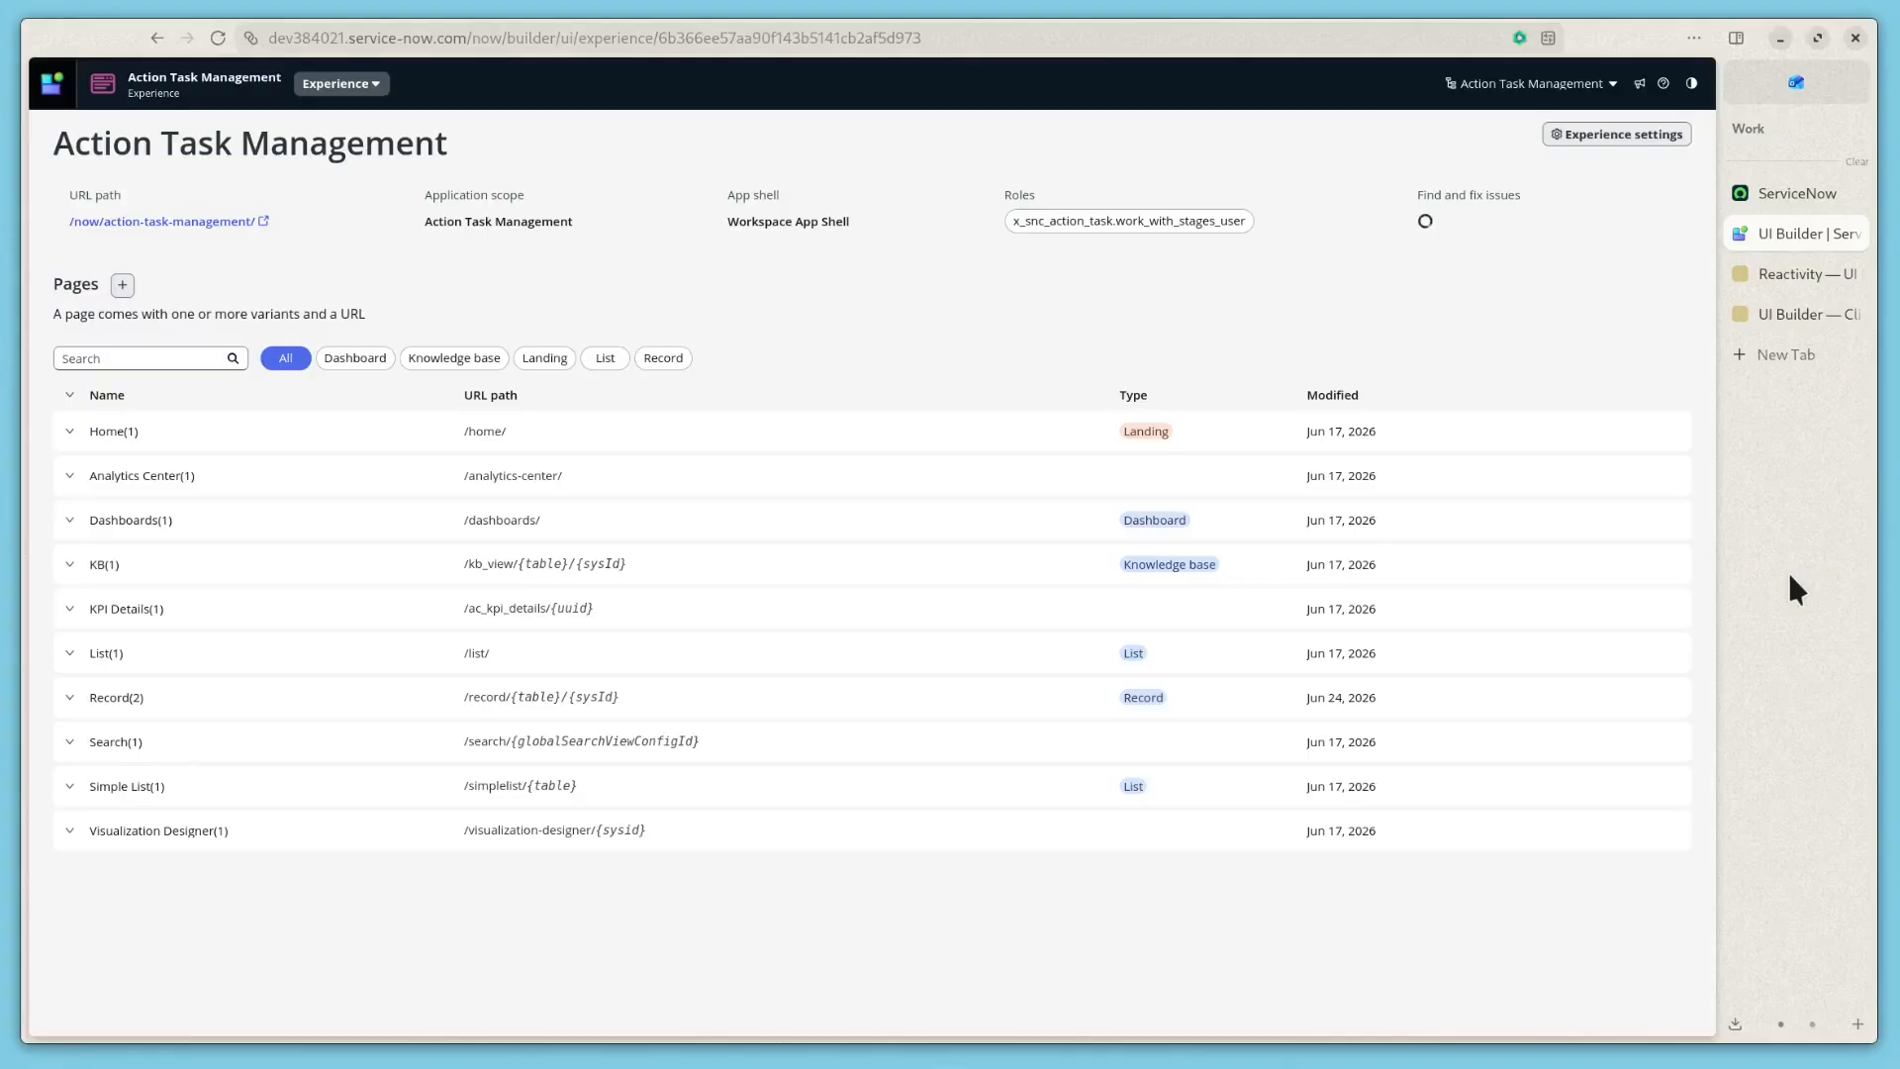
# - Create a page from scratch named Demo Client with URL path demo-client, variant Demo Client default and the Build responsive option
pyautogui.click(1786, 313)
pyautogui.click(122, 285)
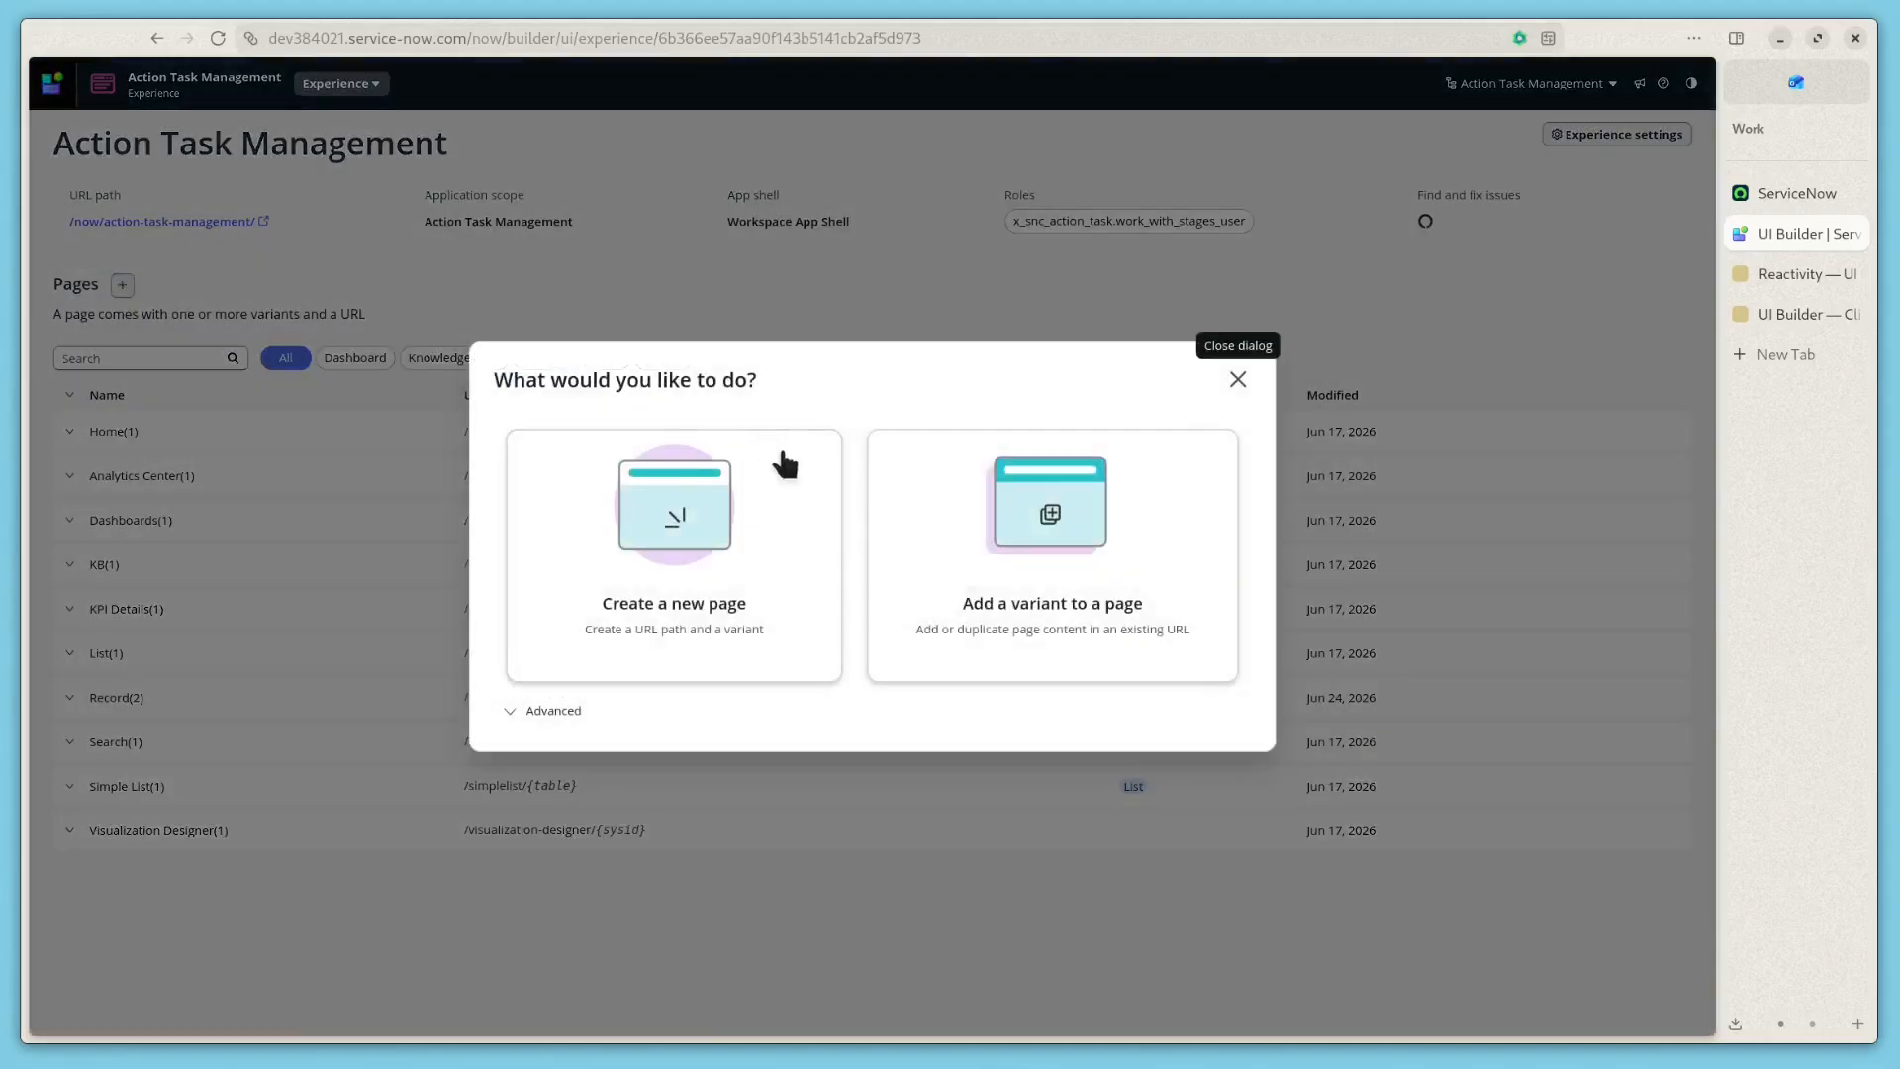
pyautogui.click(714, 560)
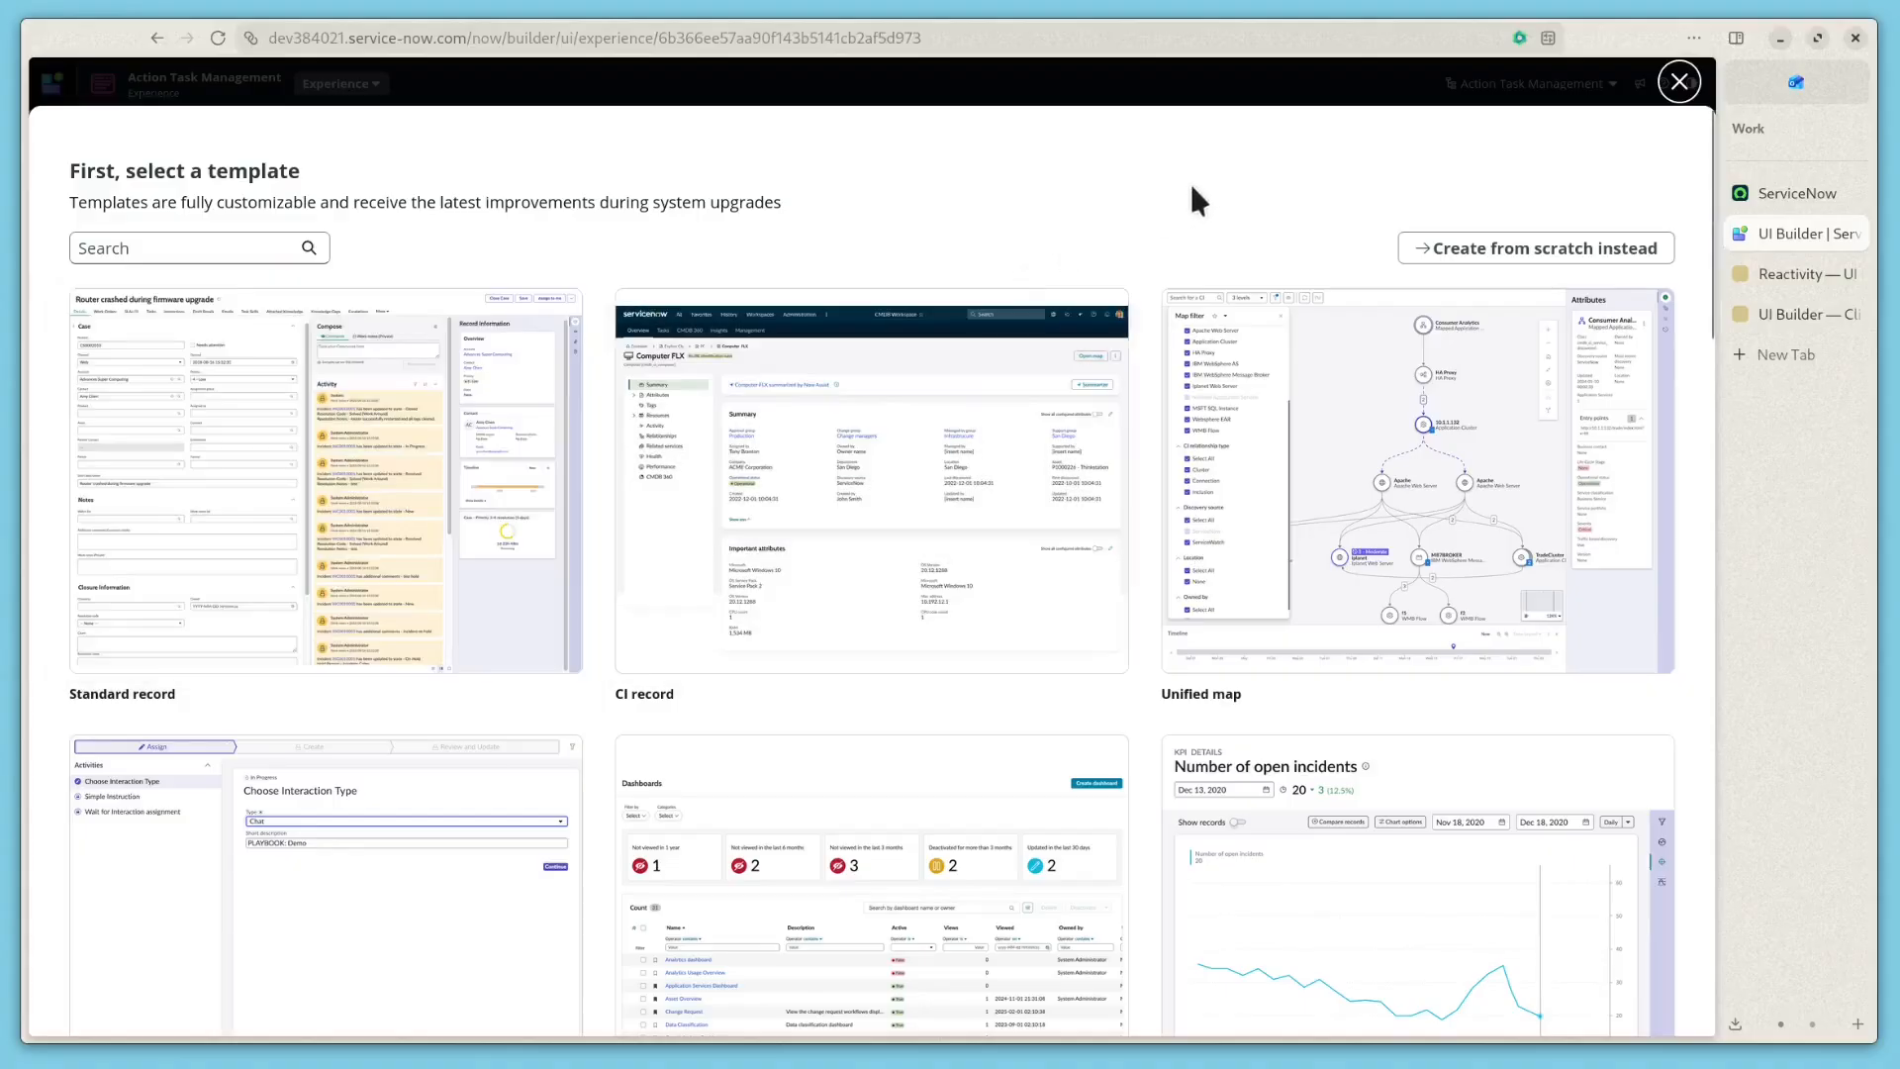
pyautogui.click(1534, 259)
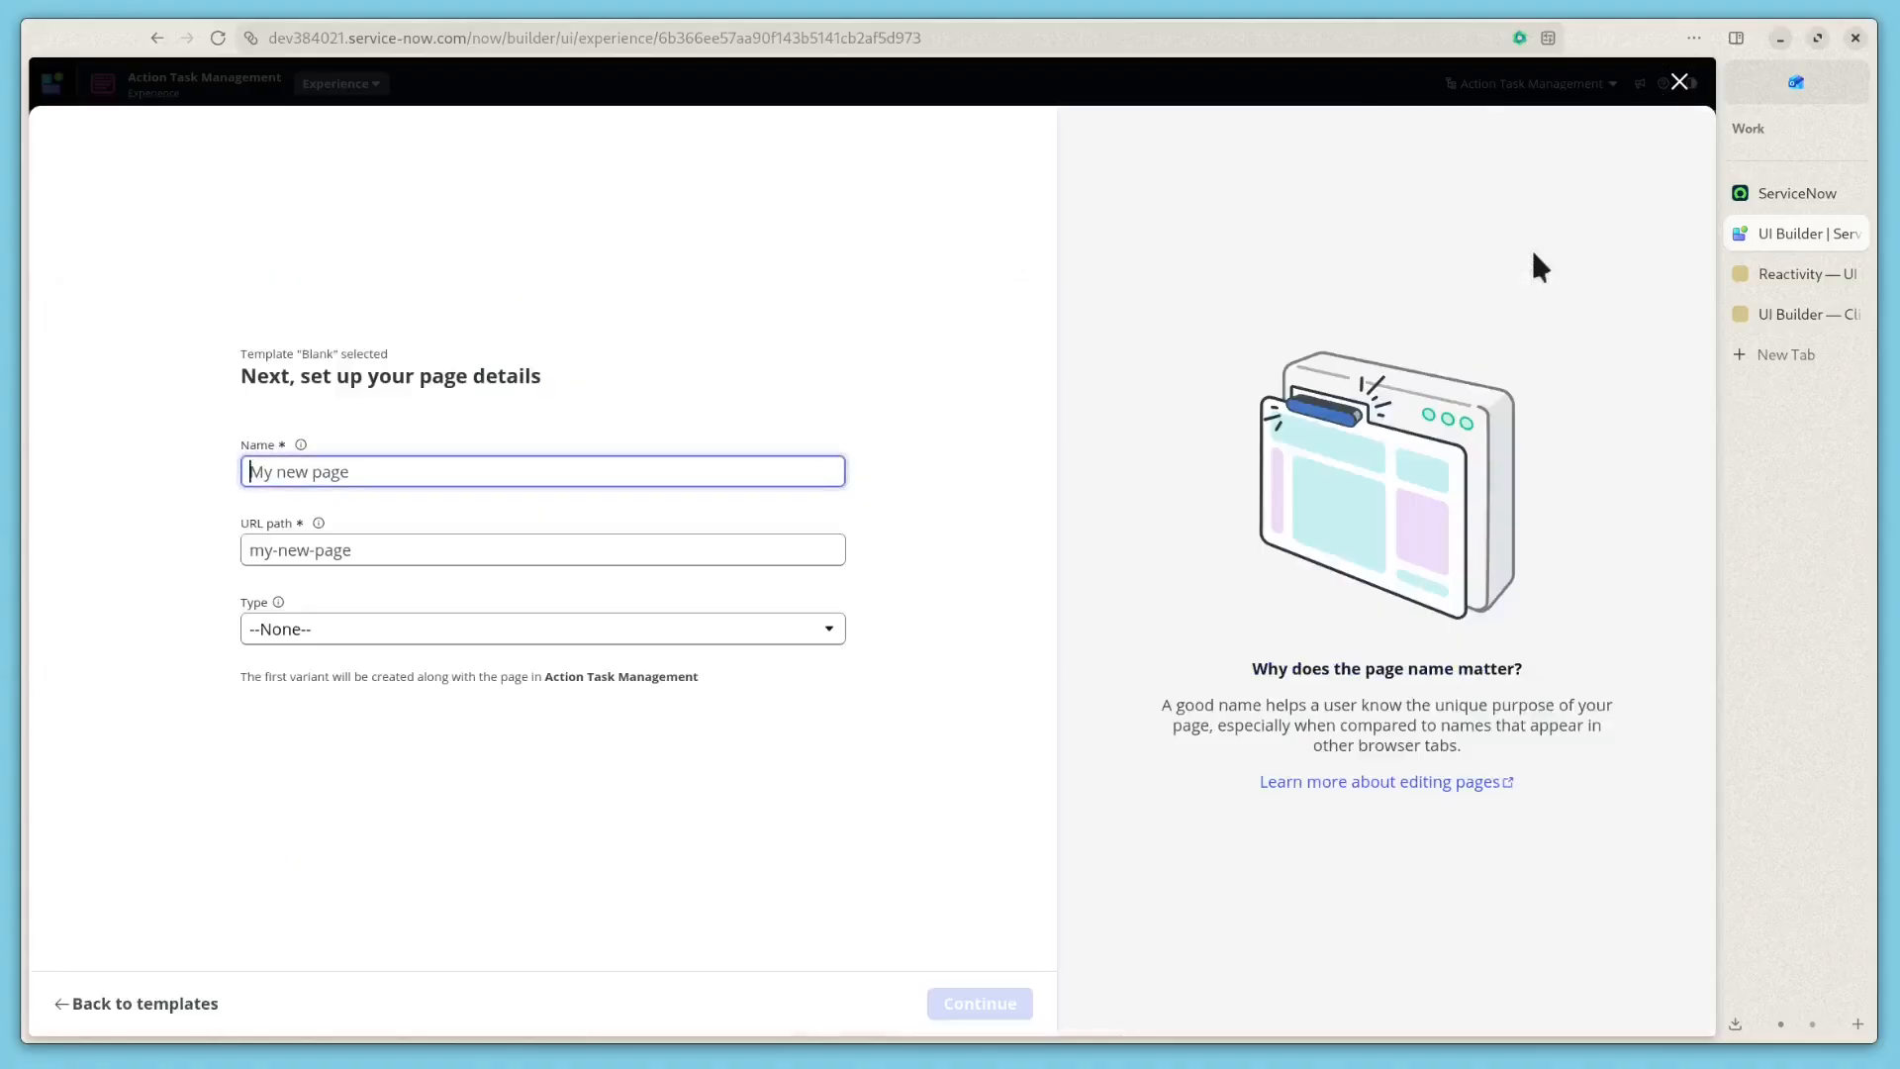
pyautogui.write('Demo Client')
pyautogui.press('Tab')
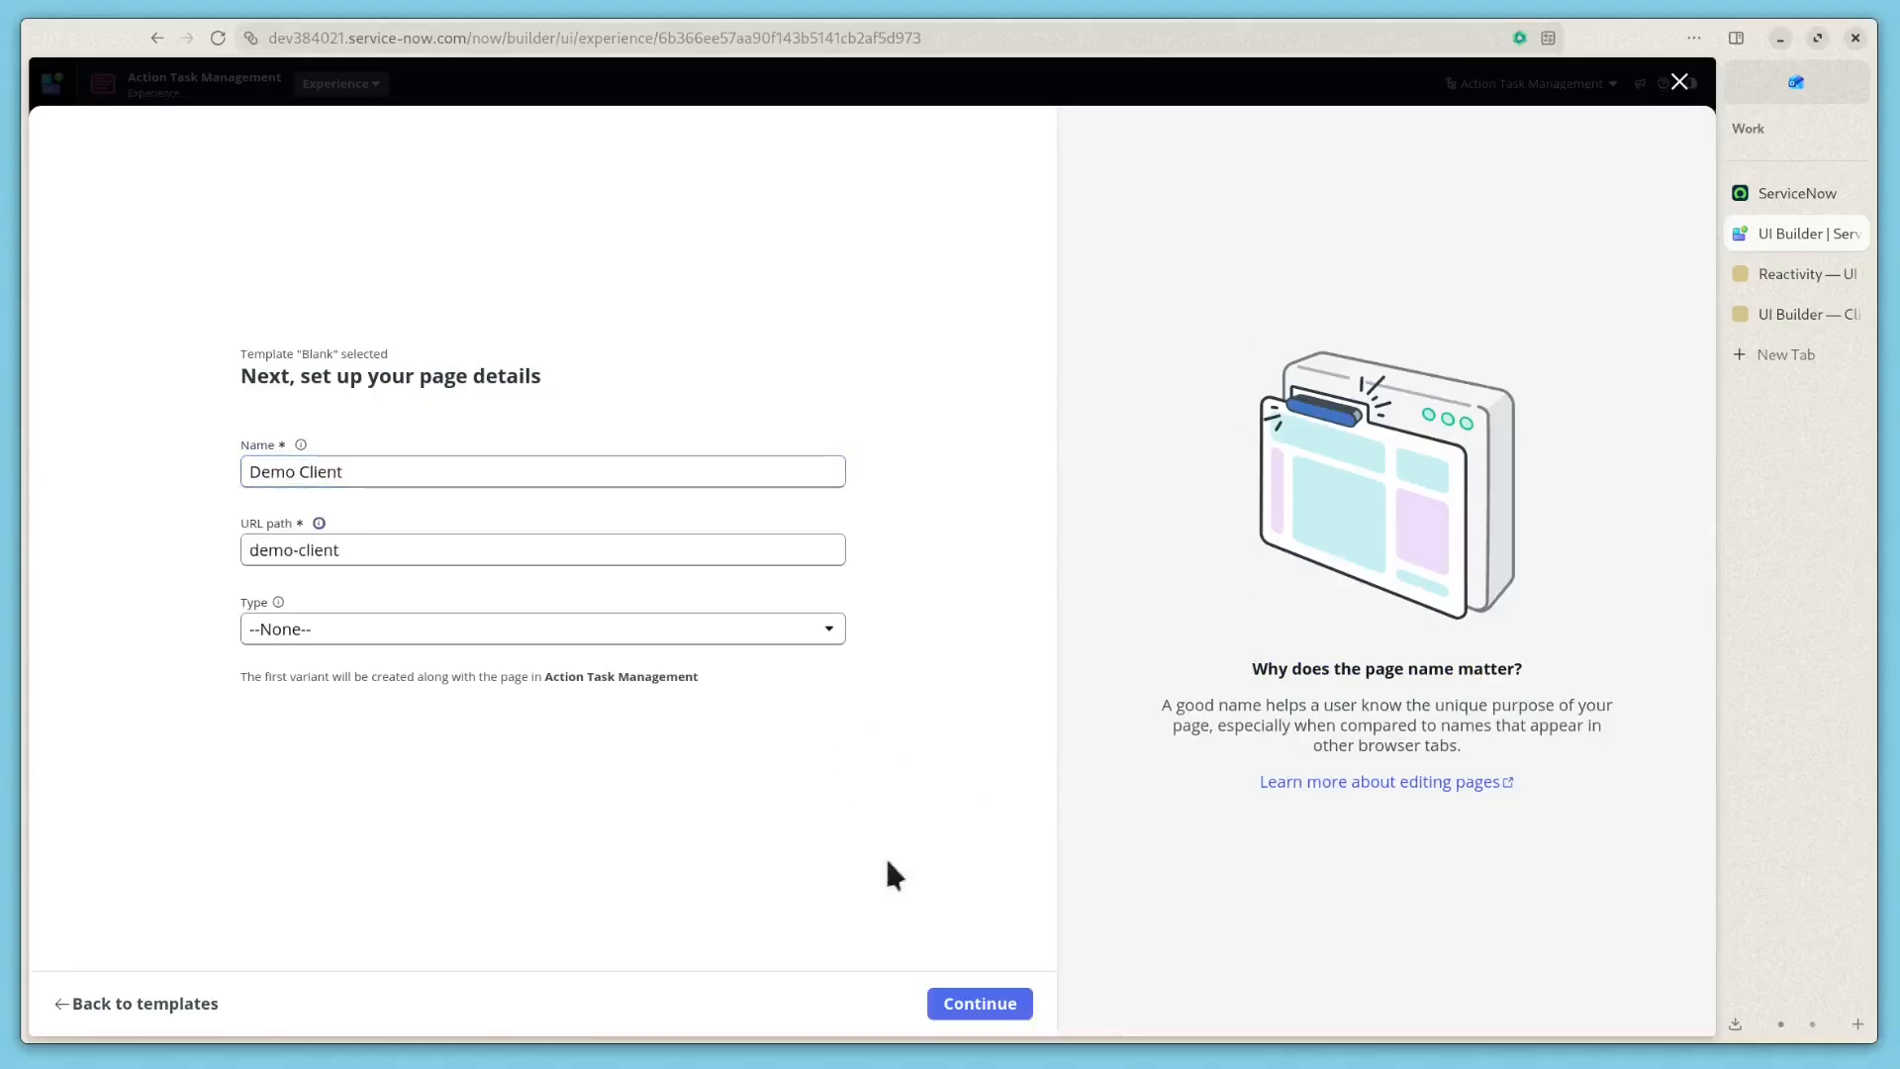
pyautogui.click(1005, 1007)
pyautogui.click(1009, 1012)
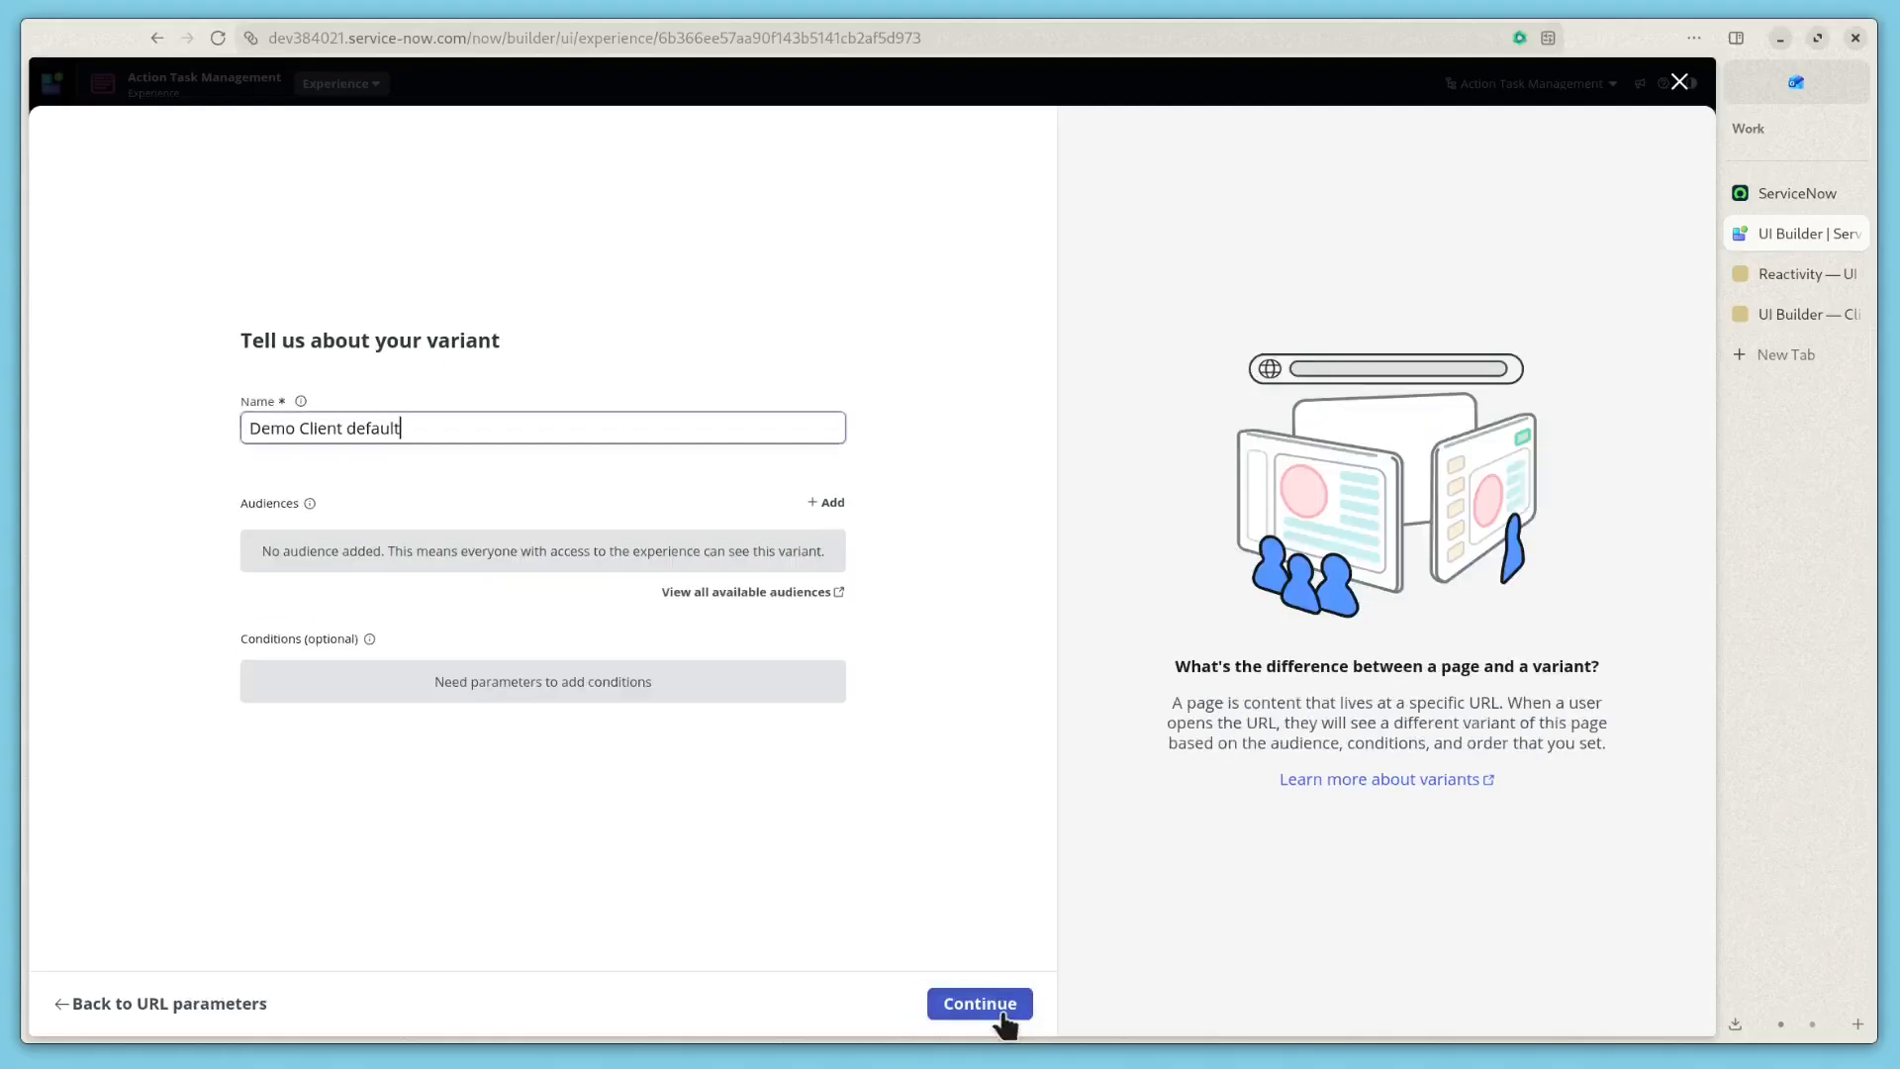
pyautogui.click(1002, 1013)
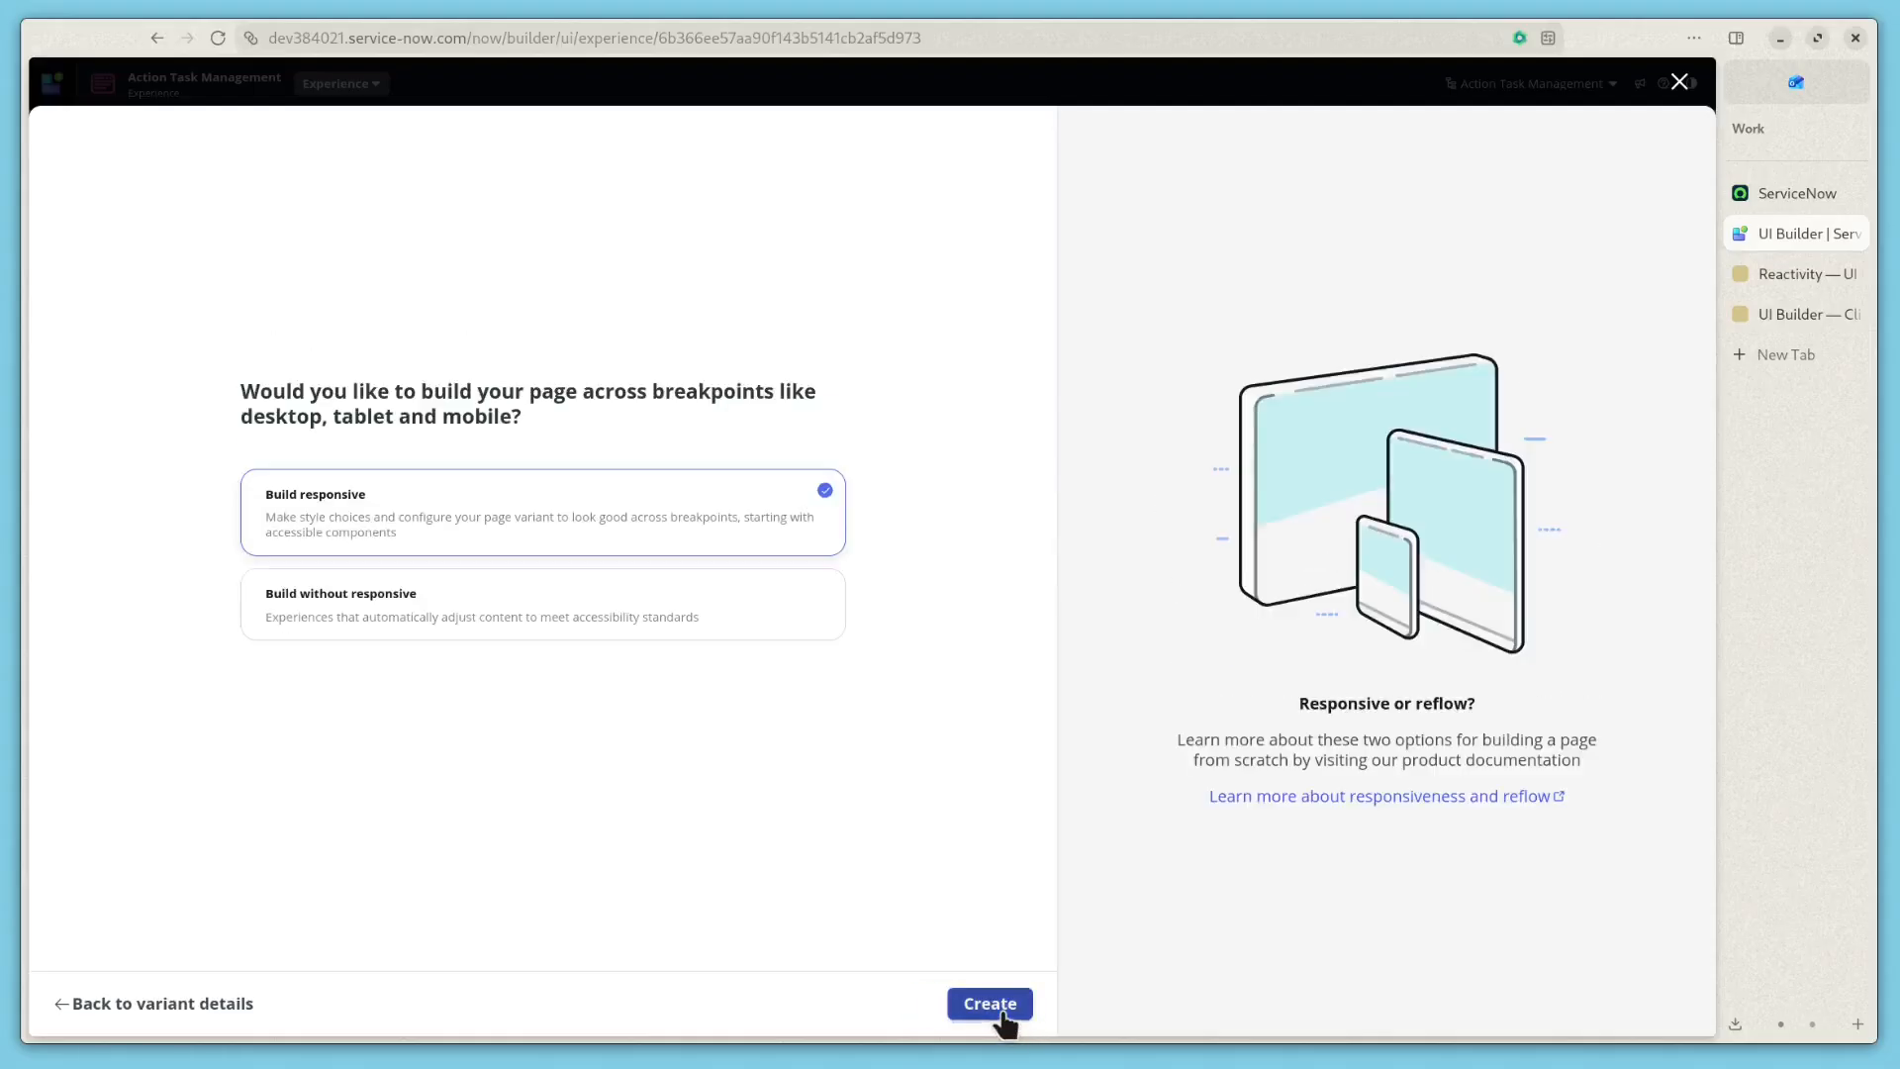
pyautogui.click(1002, 1013)
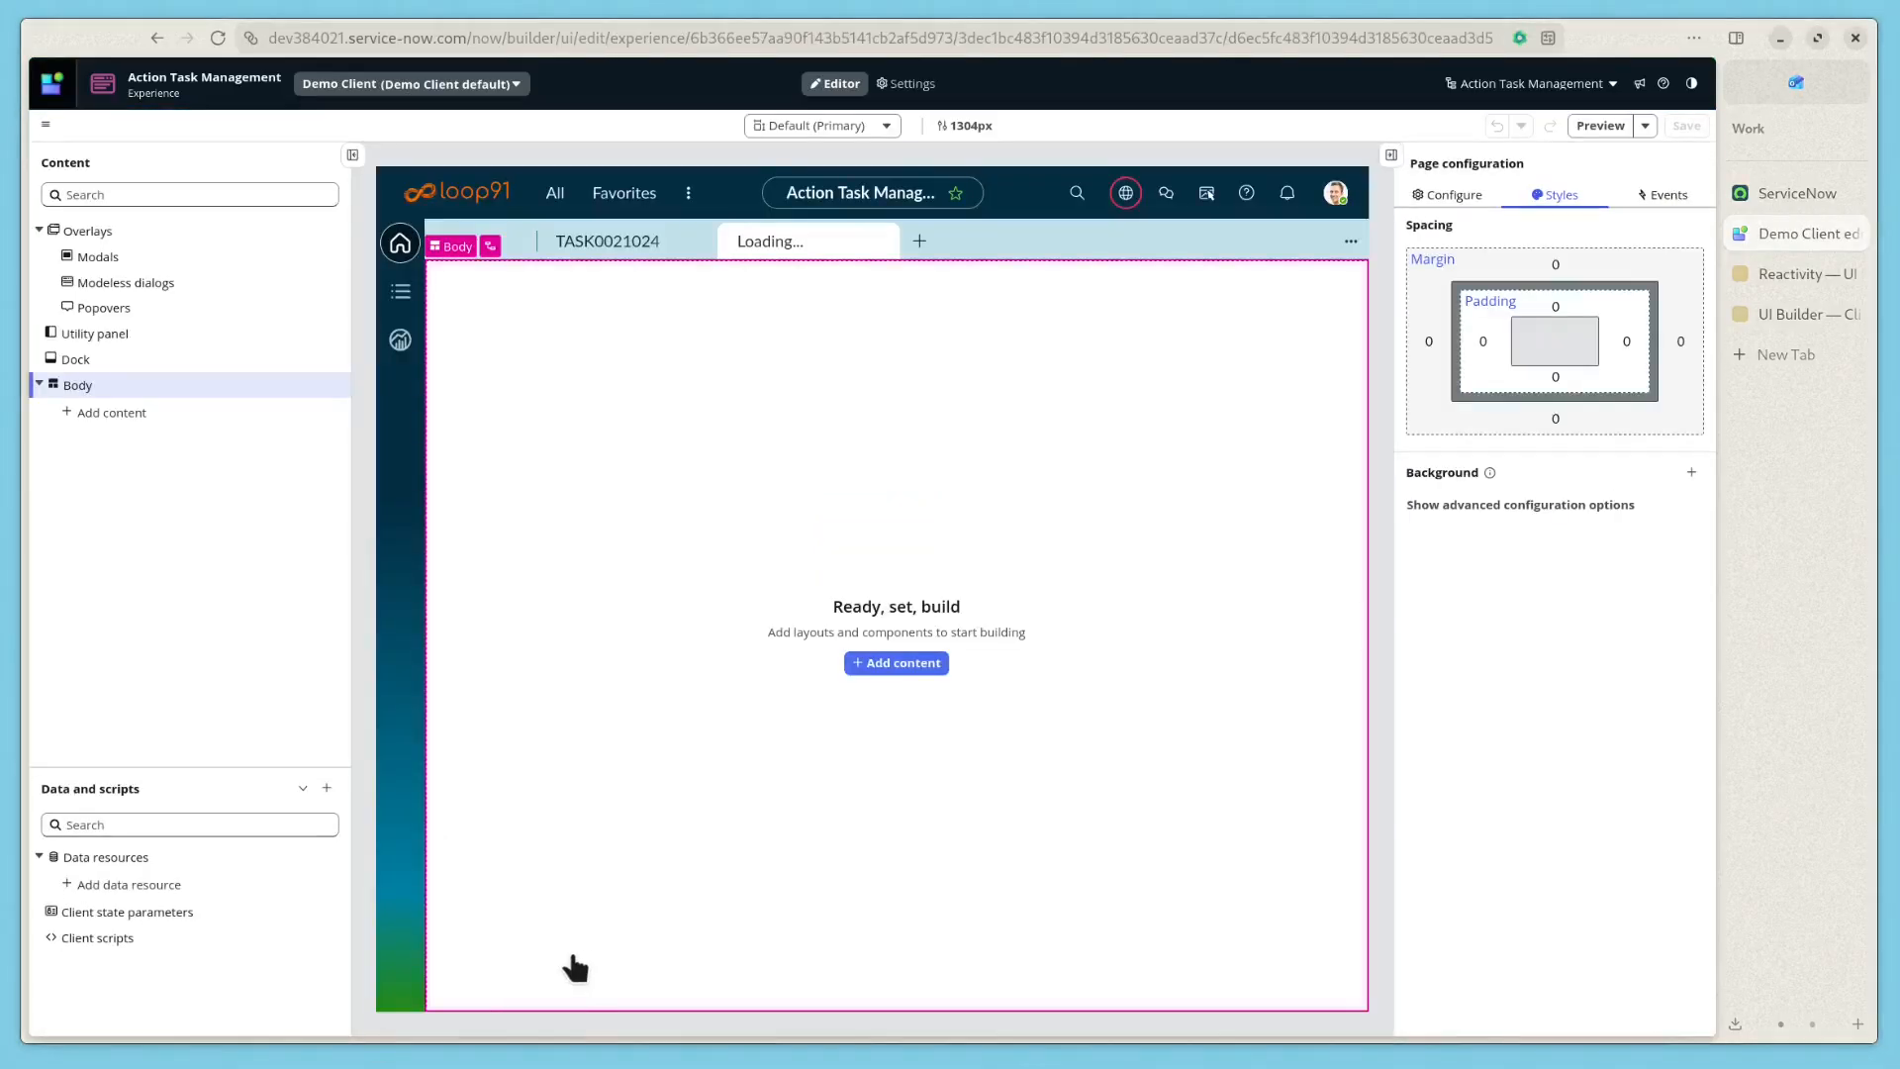
# - Add a Flexbox layout to the page body
pyautogui.click(113, 414)
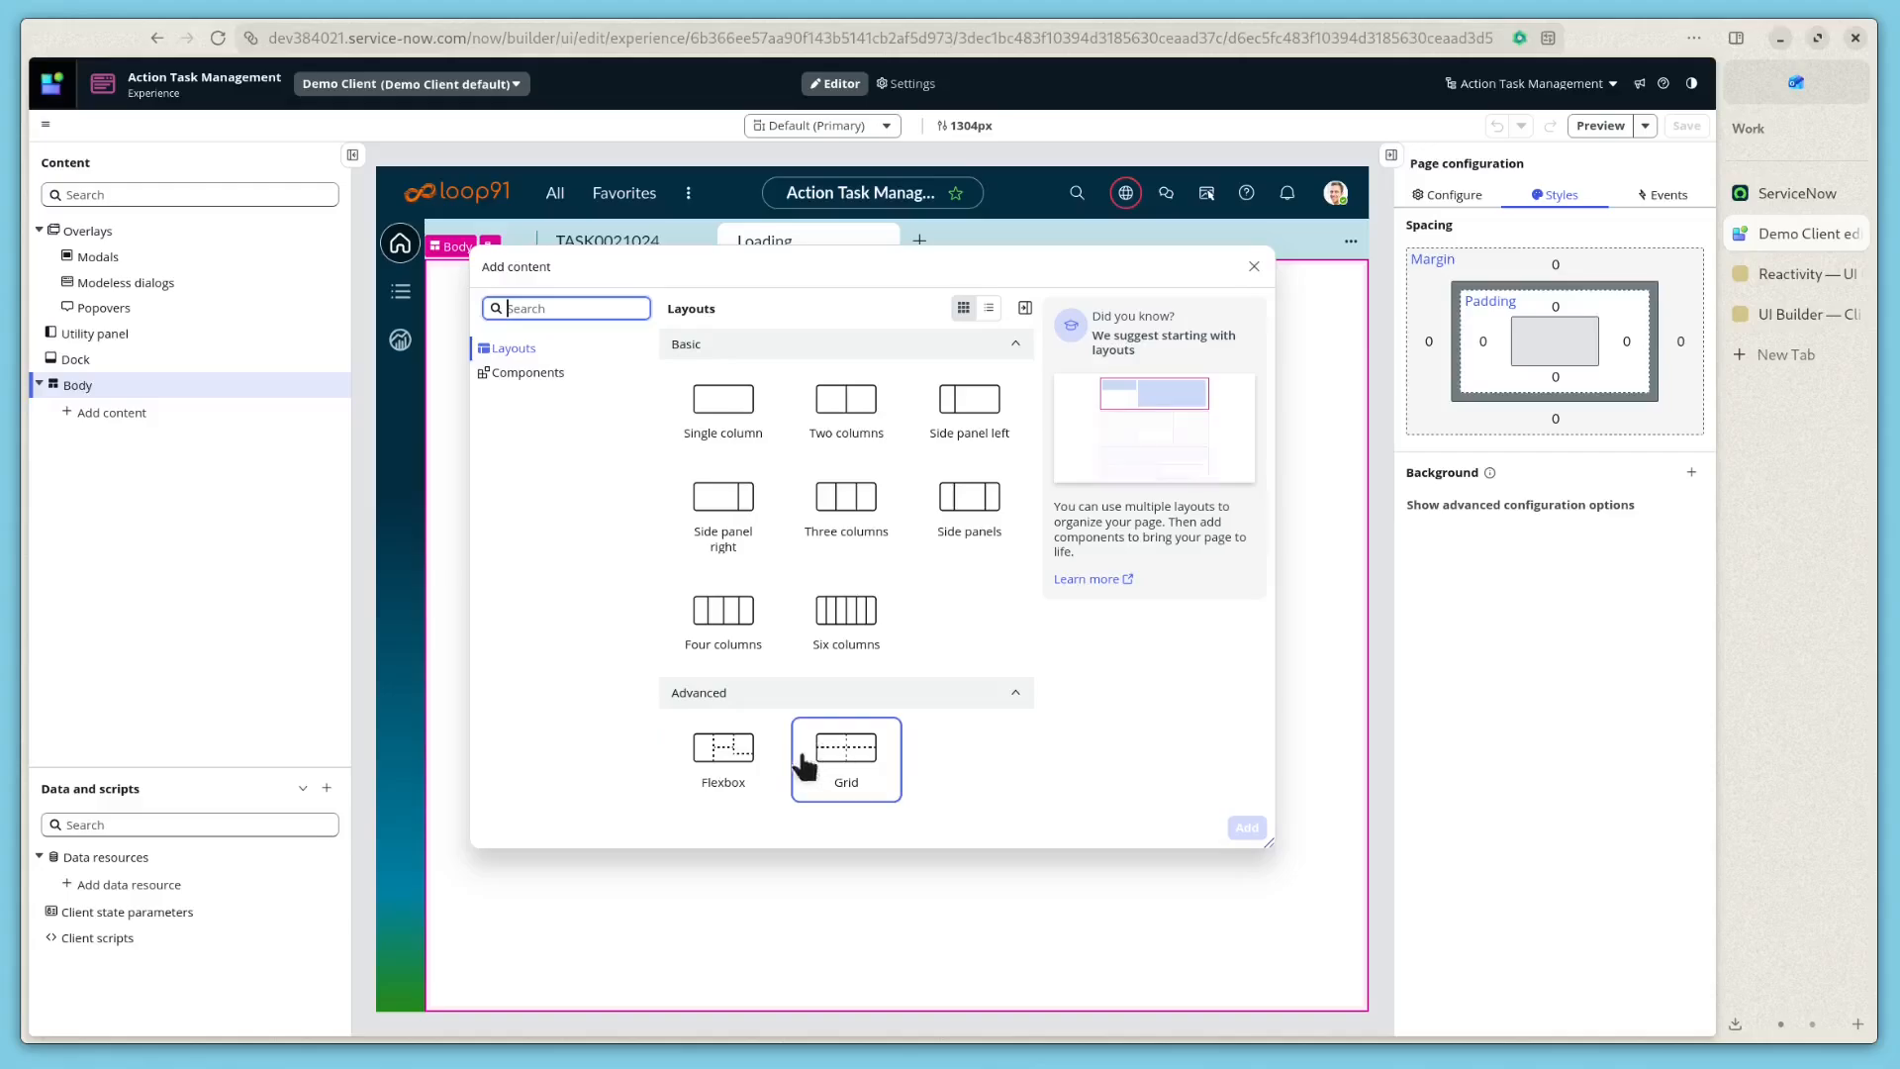
pyautogui.click(738, 767)
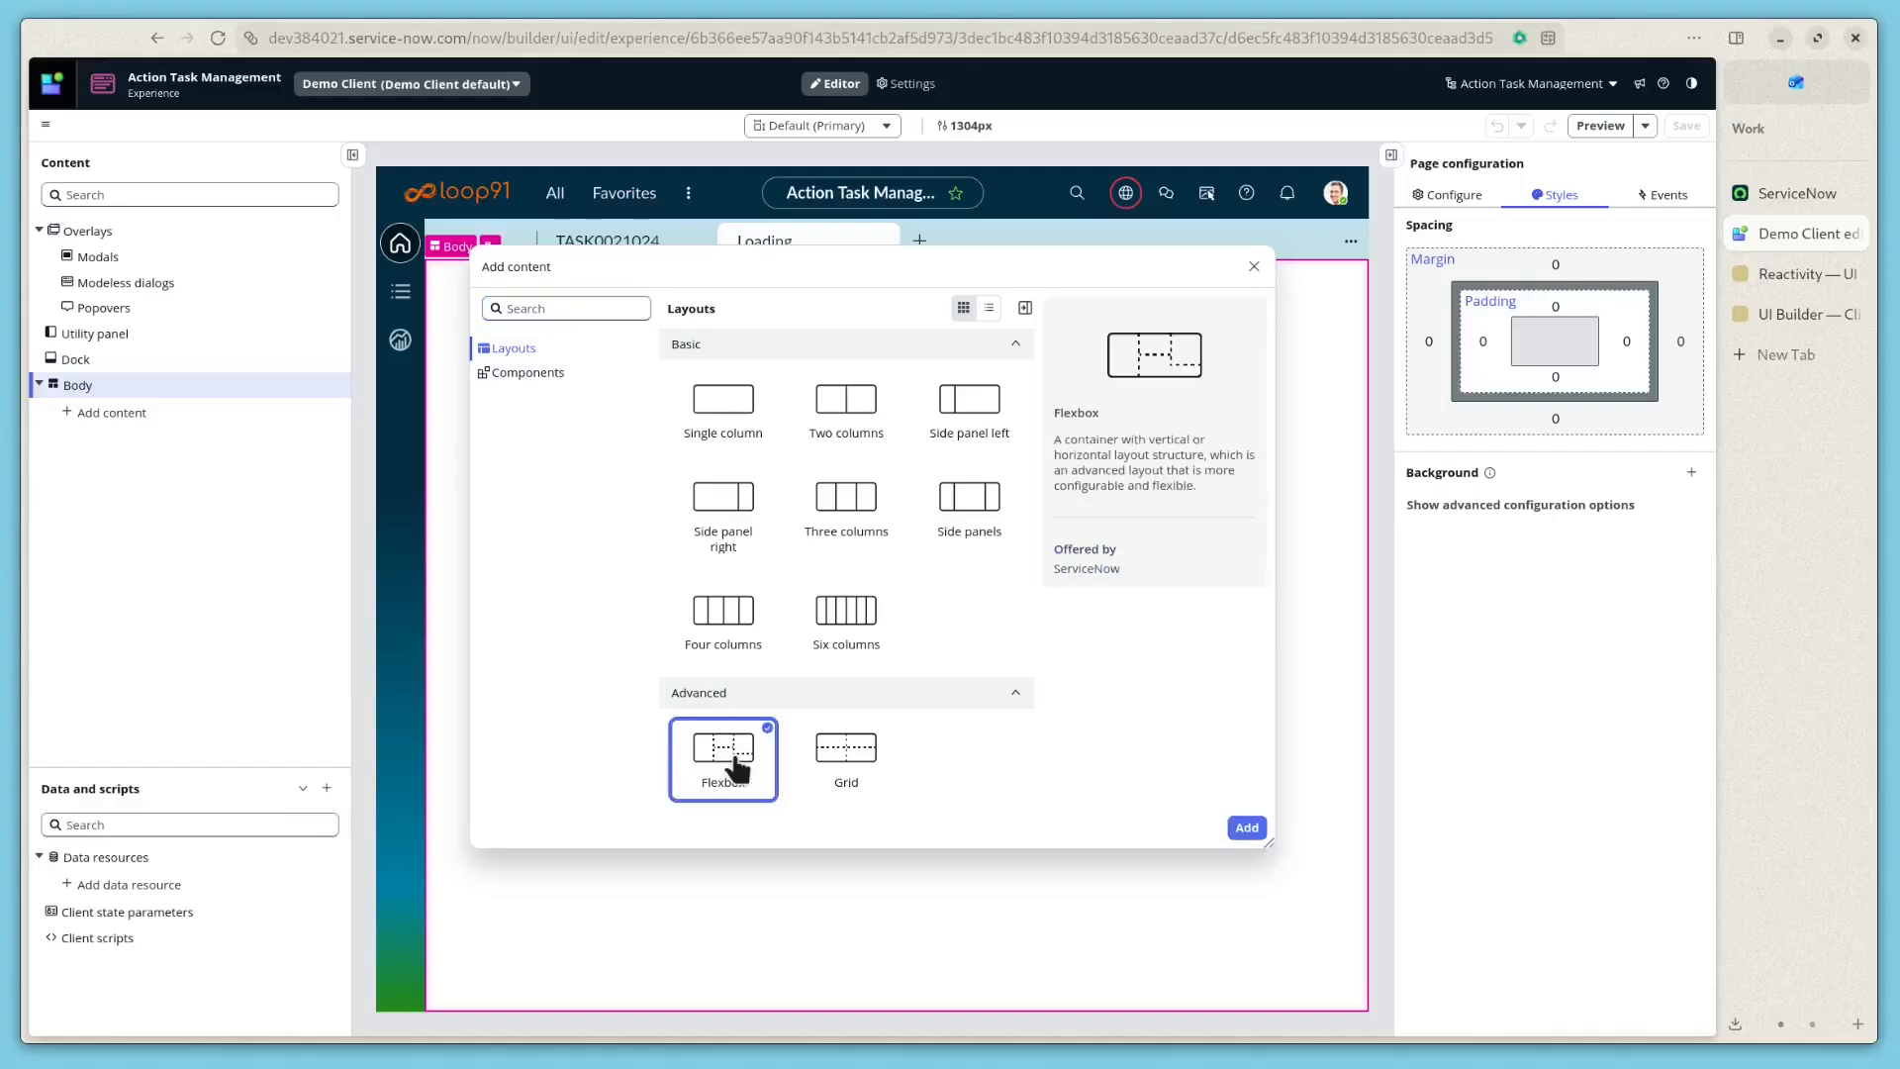
pyautogui.click(1245, 828)
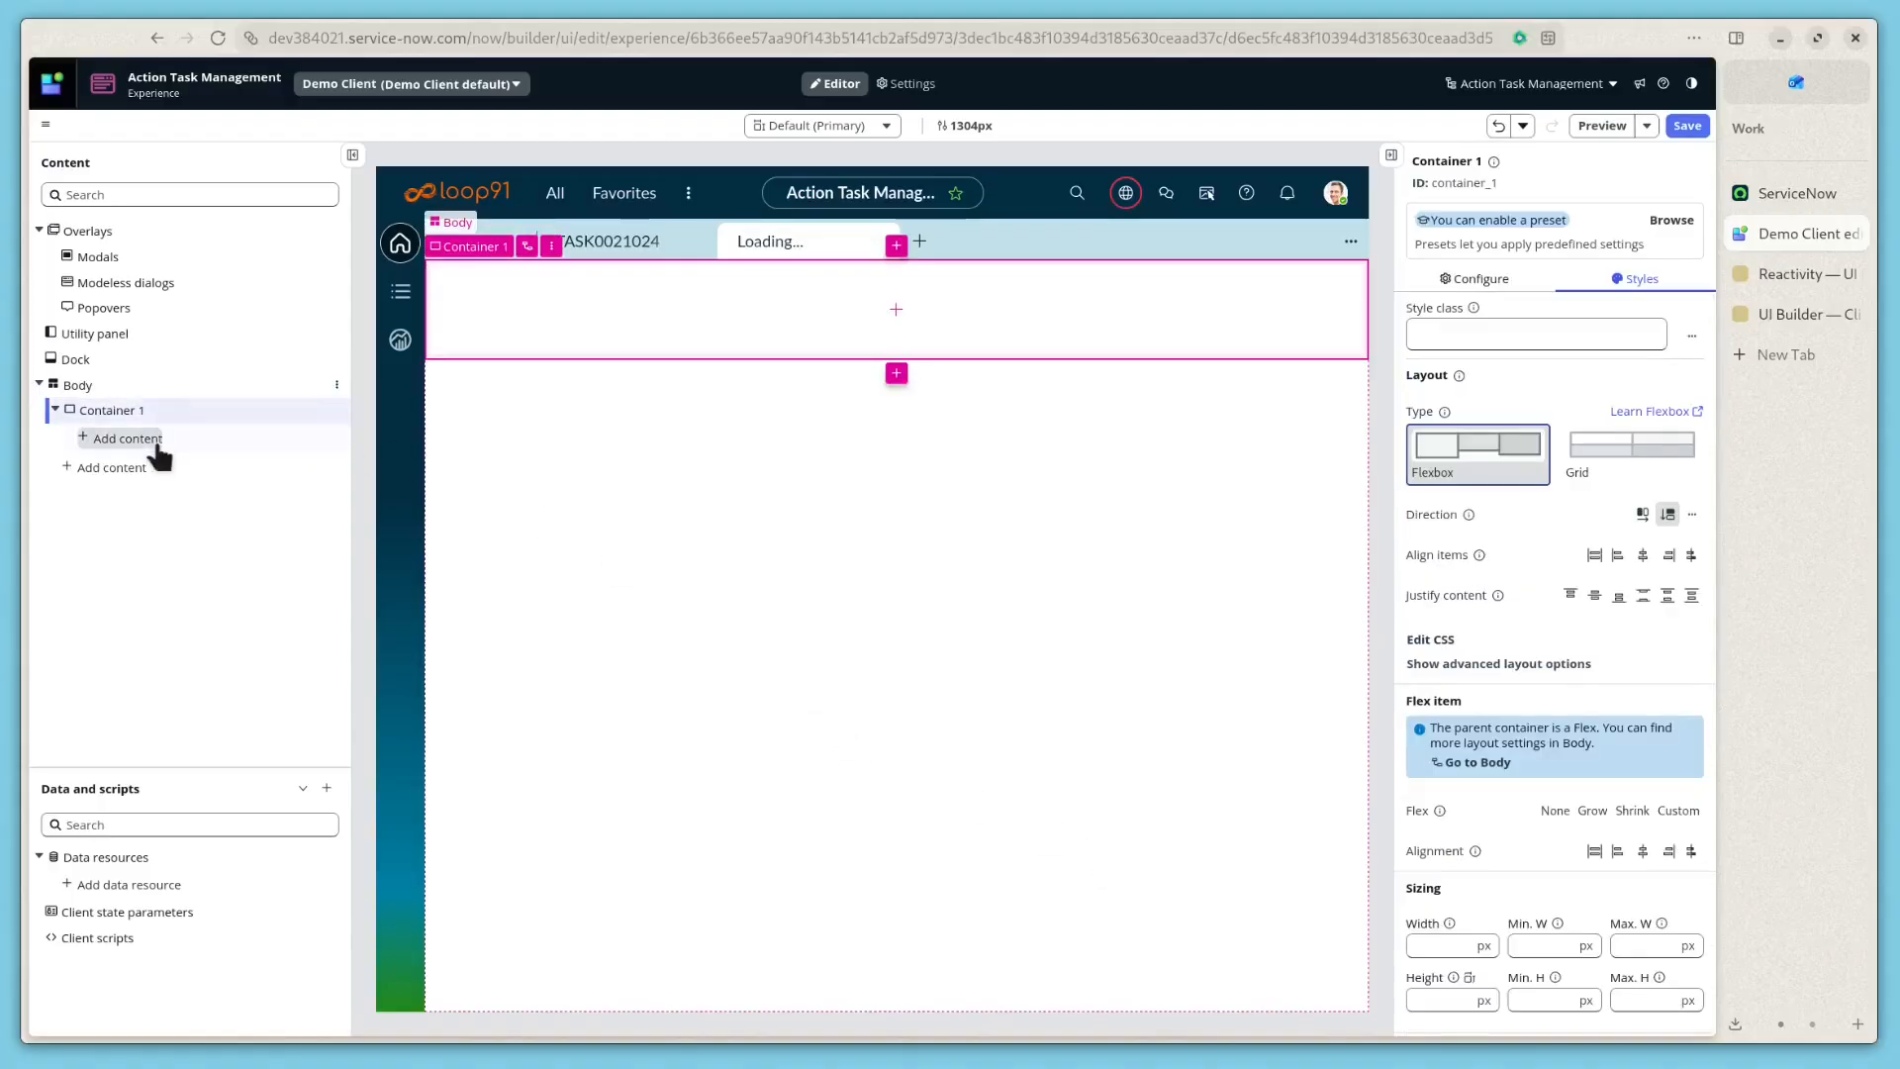
# - Add a Stylized text component inside Container 1 without applying a preset
pyautogui.click(895, 310)
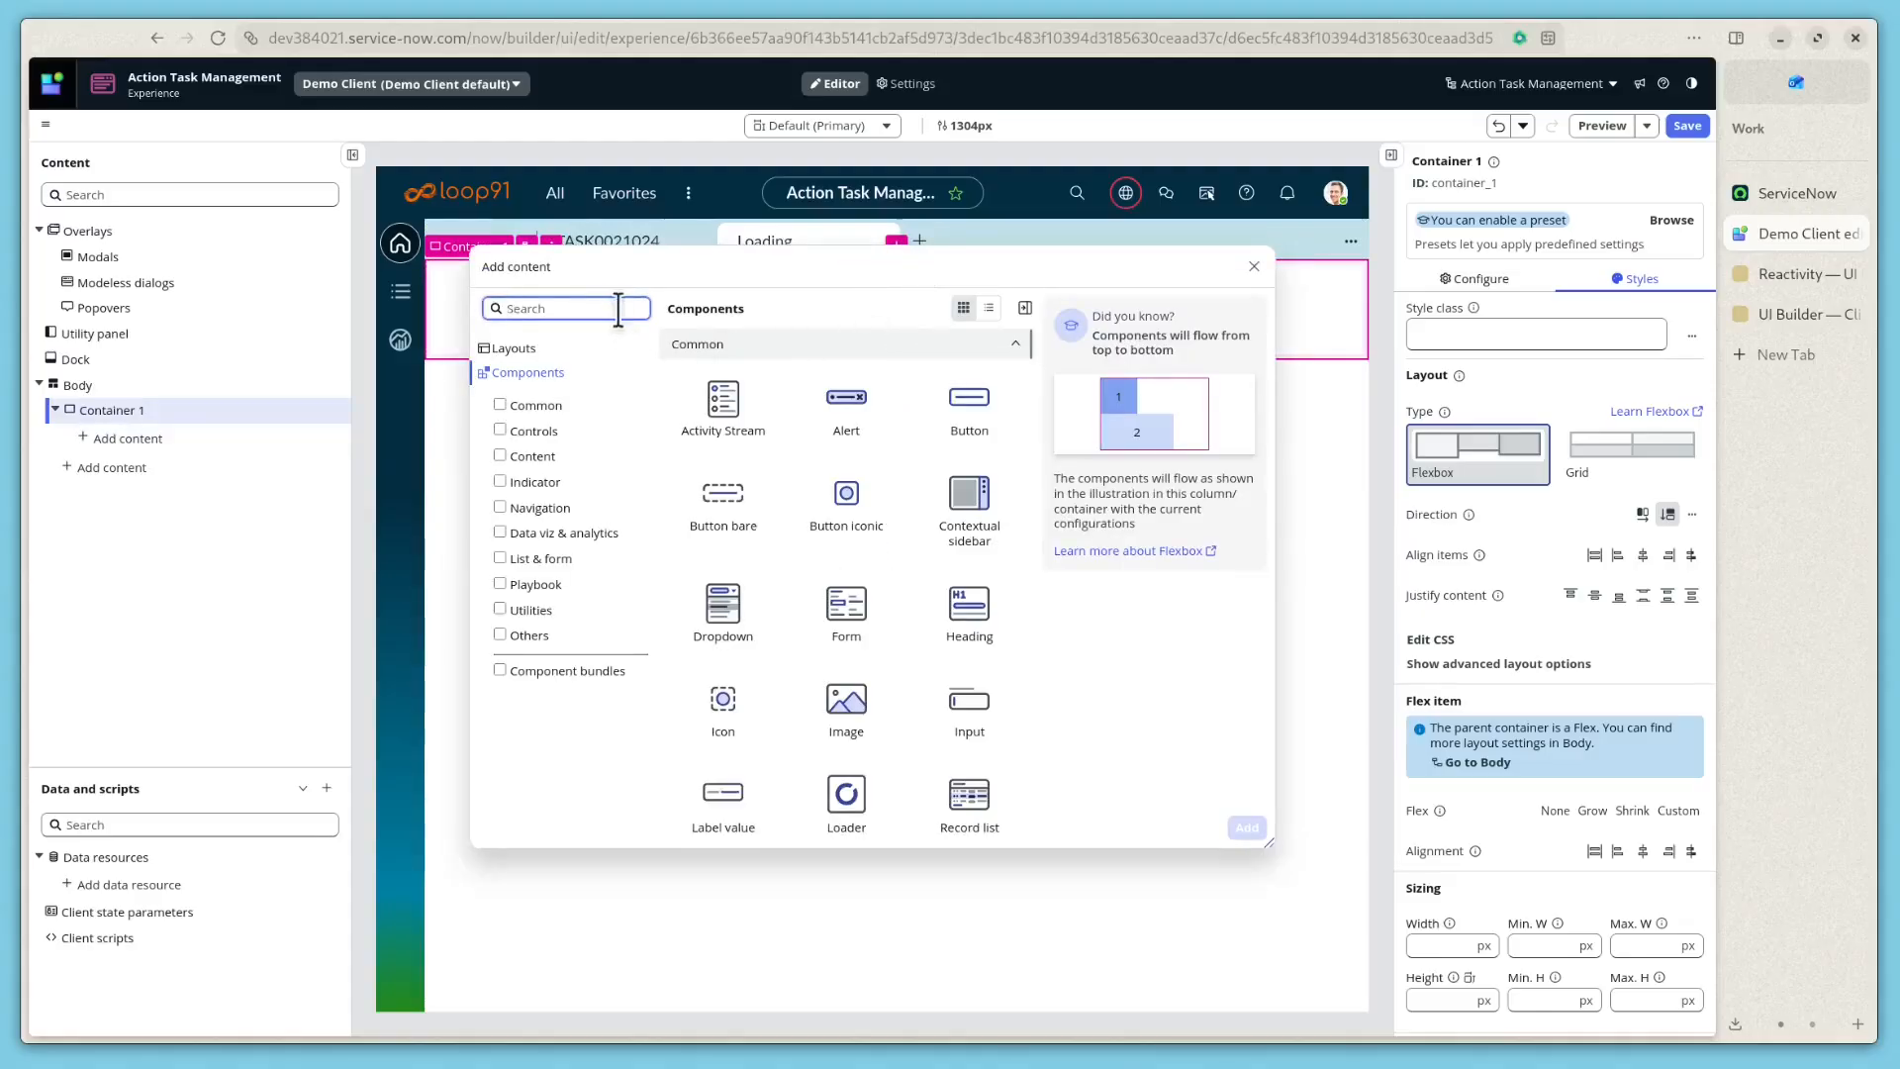
pyautogui.write('styl')
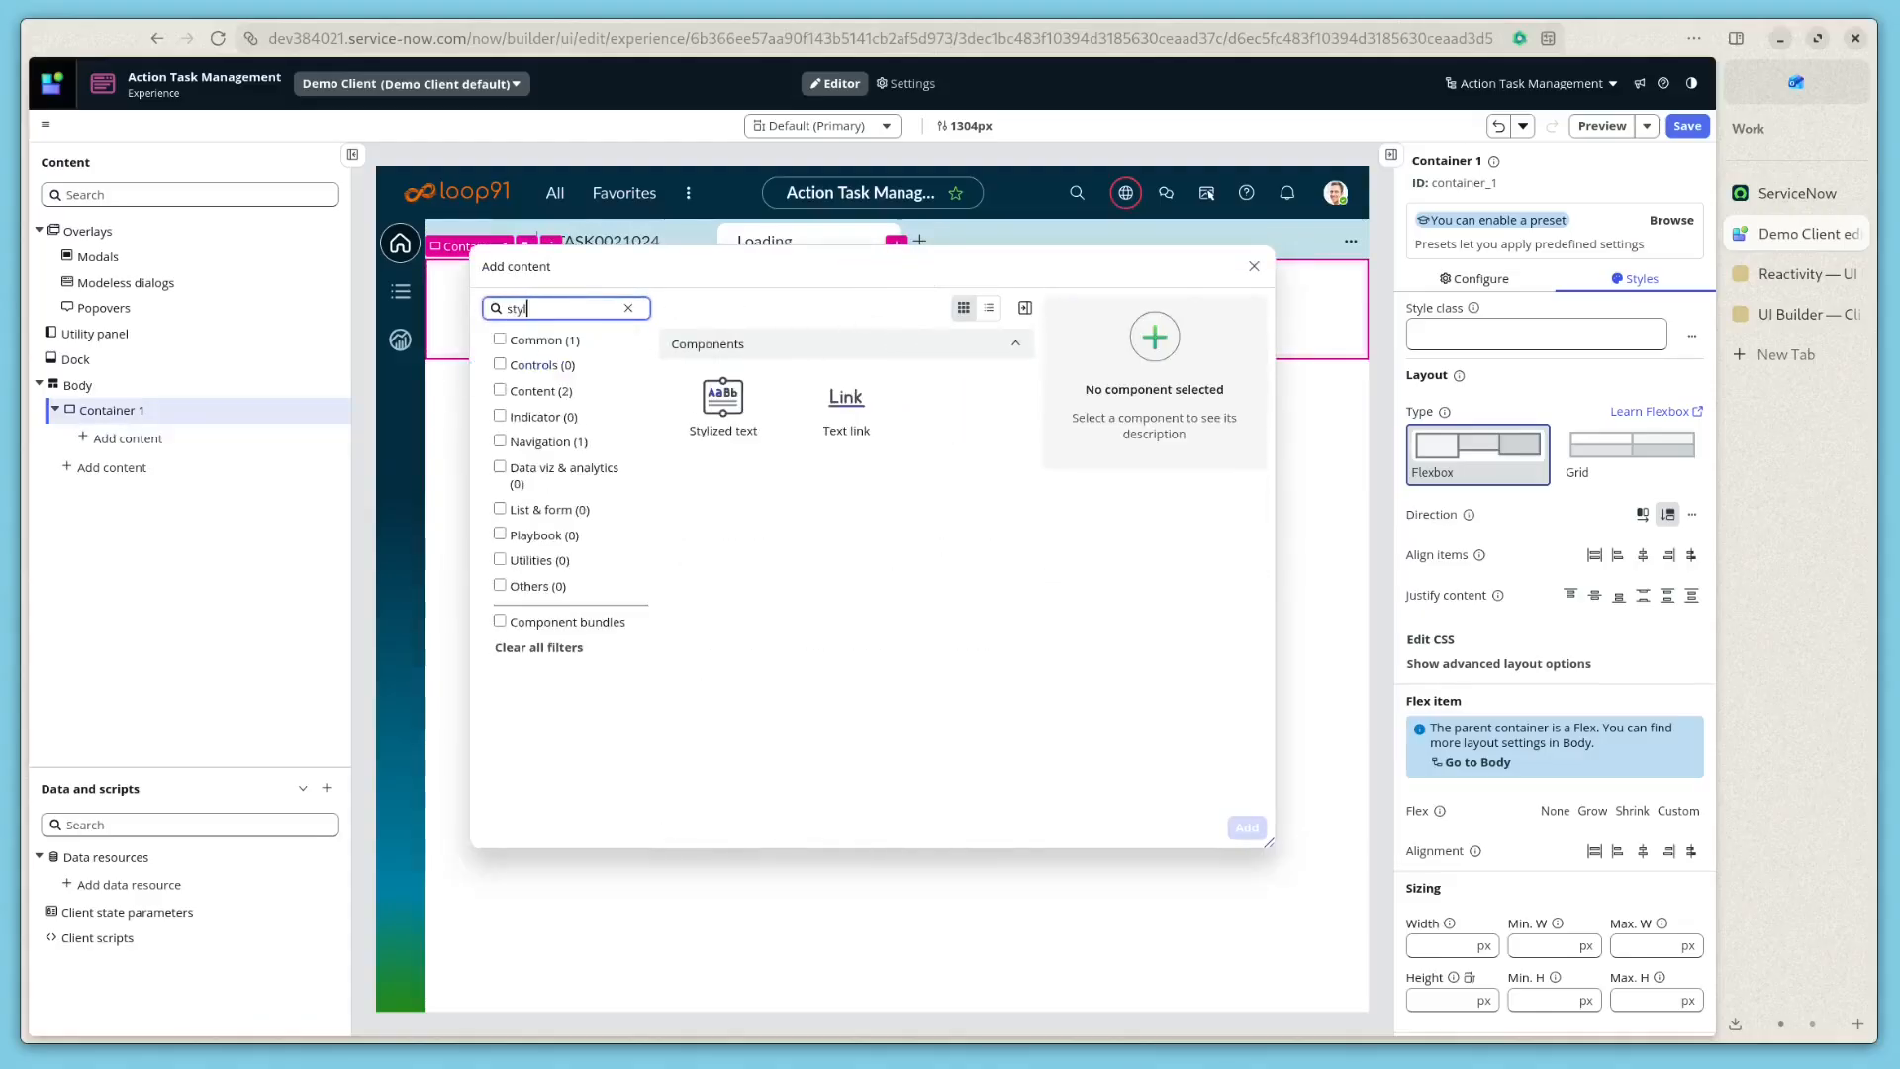
pyautogui.click(723, 400)
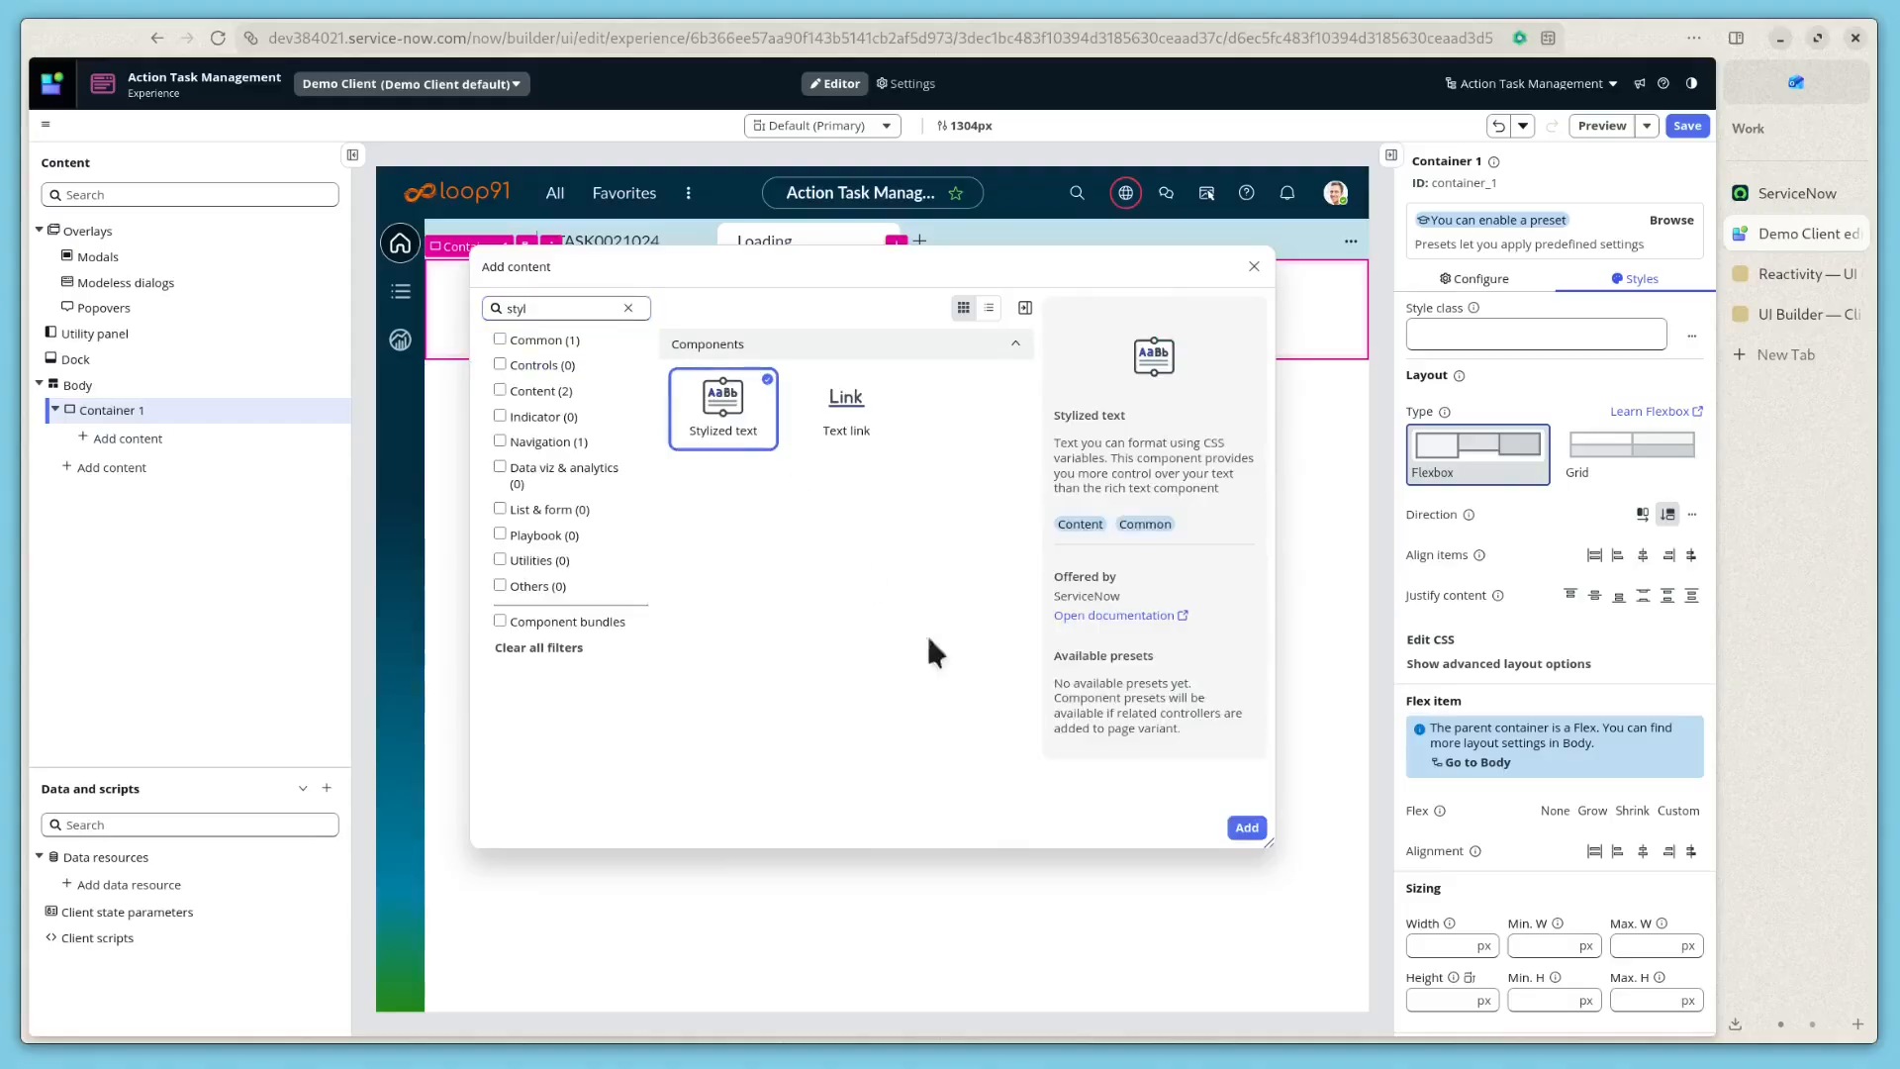
pyautogui.click(1247, 832)
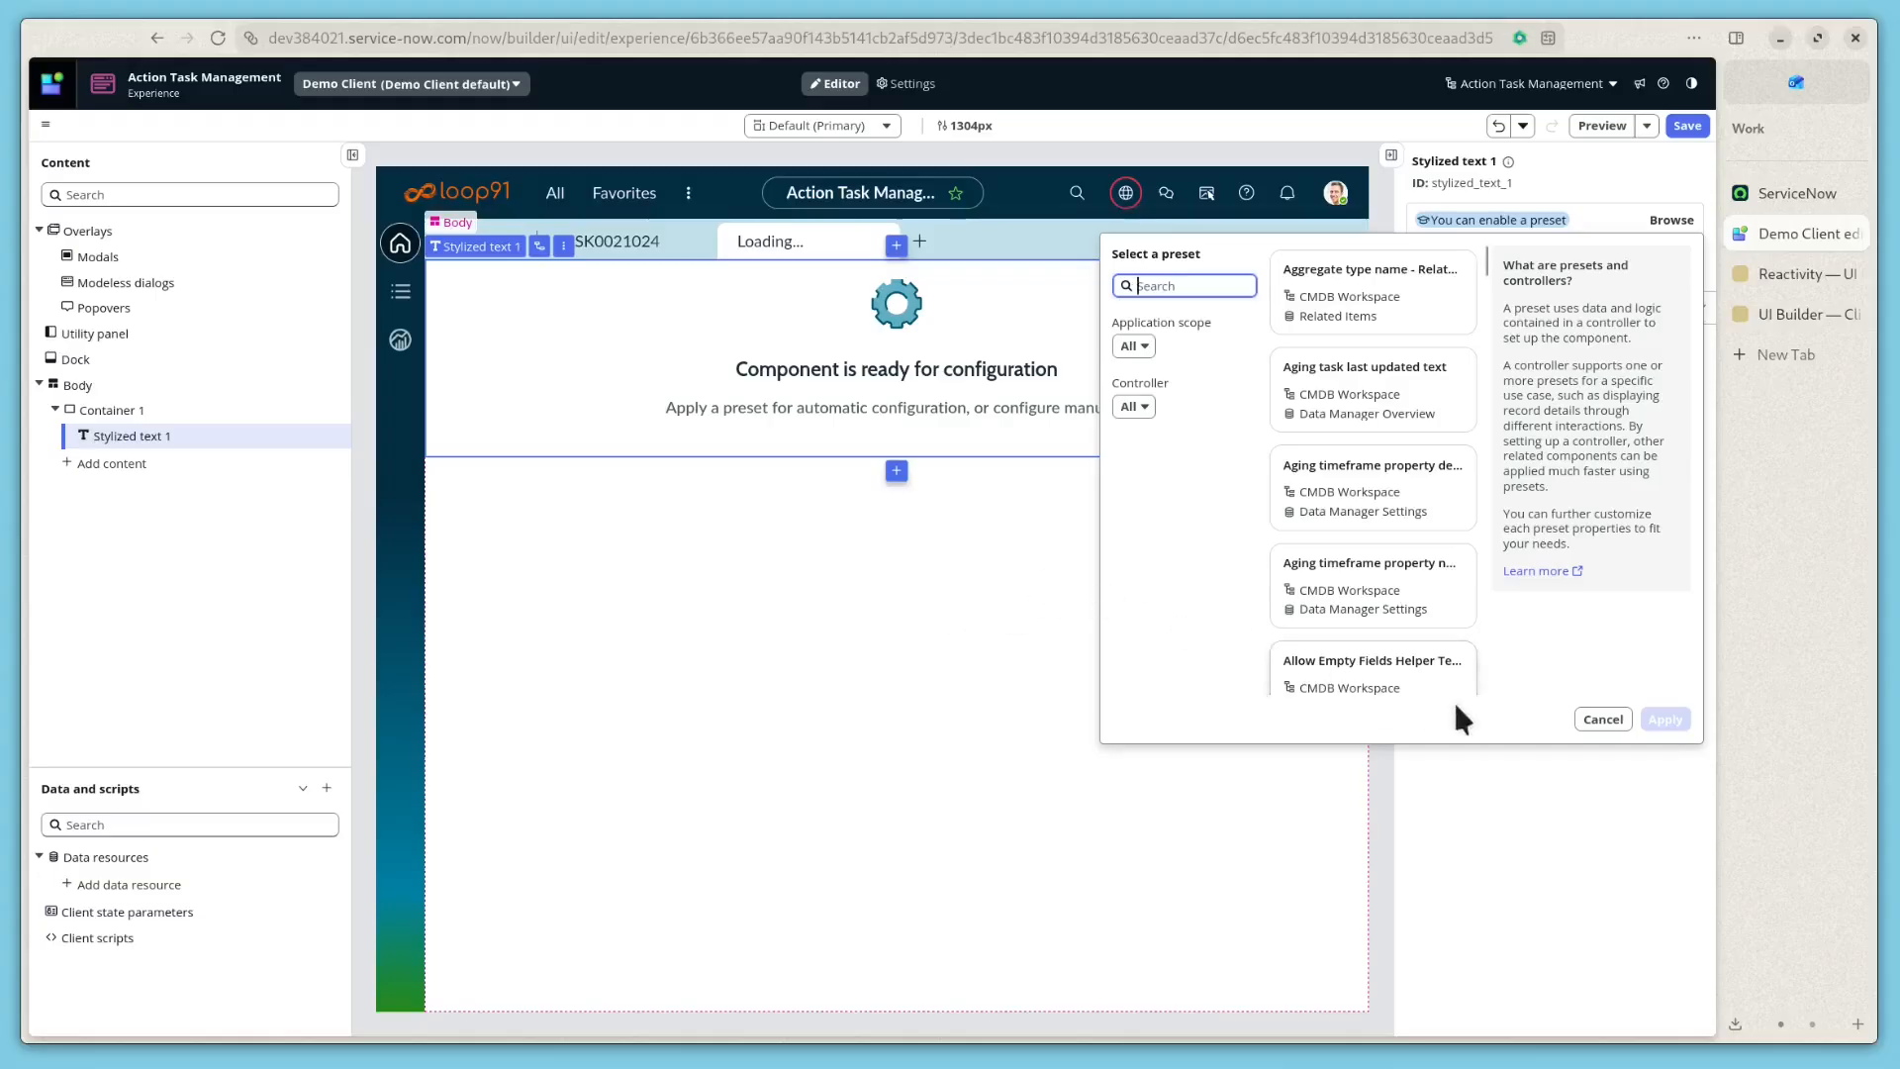
pyautogui.click(1598, 720)
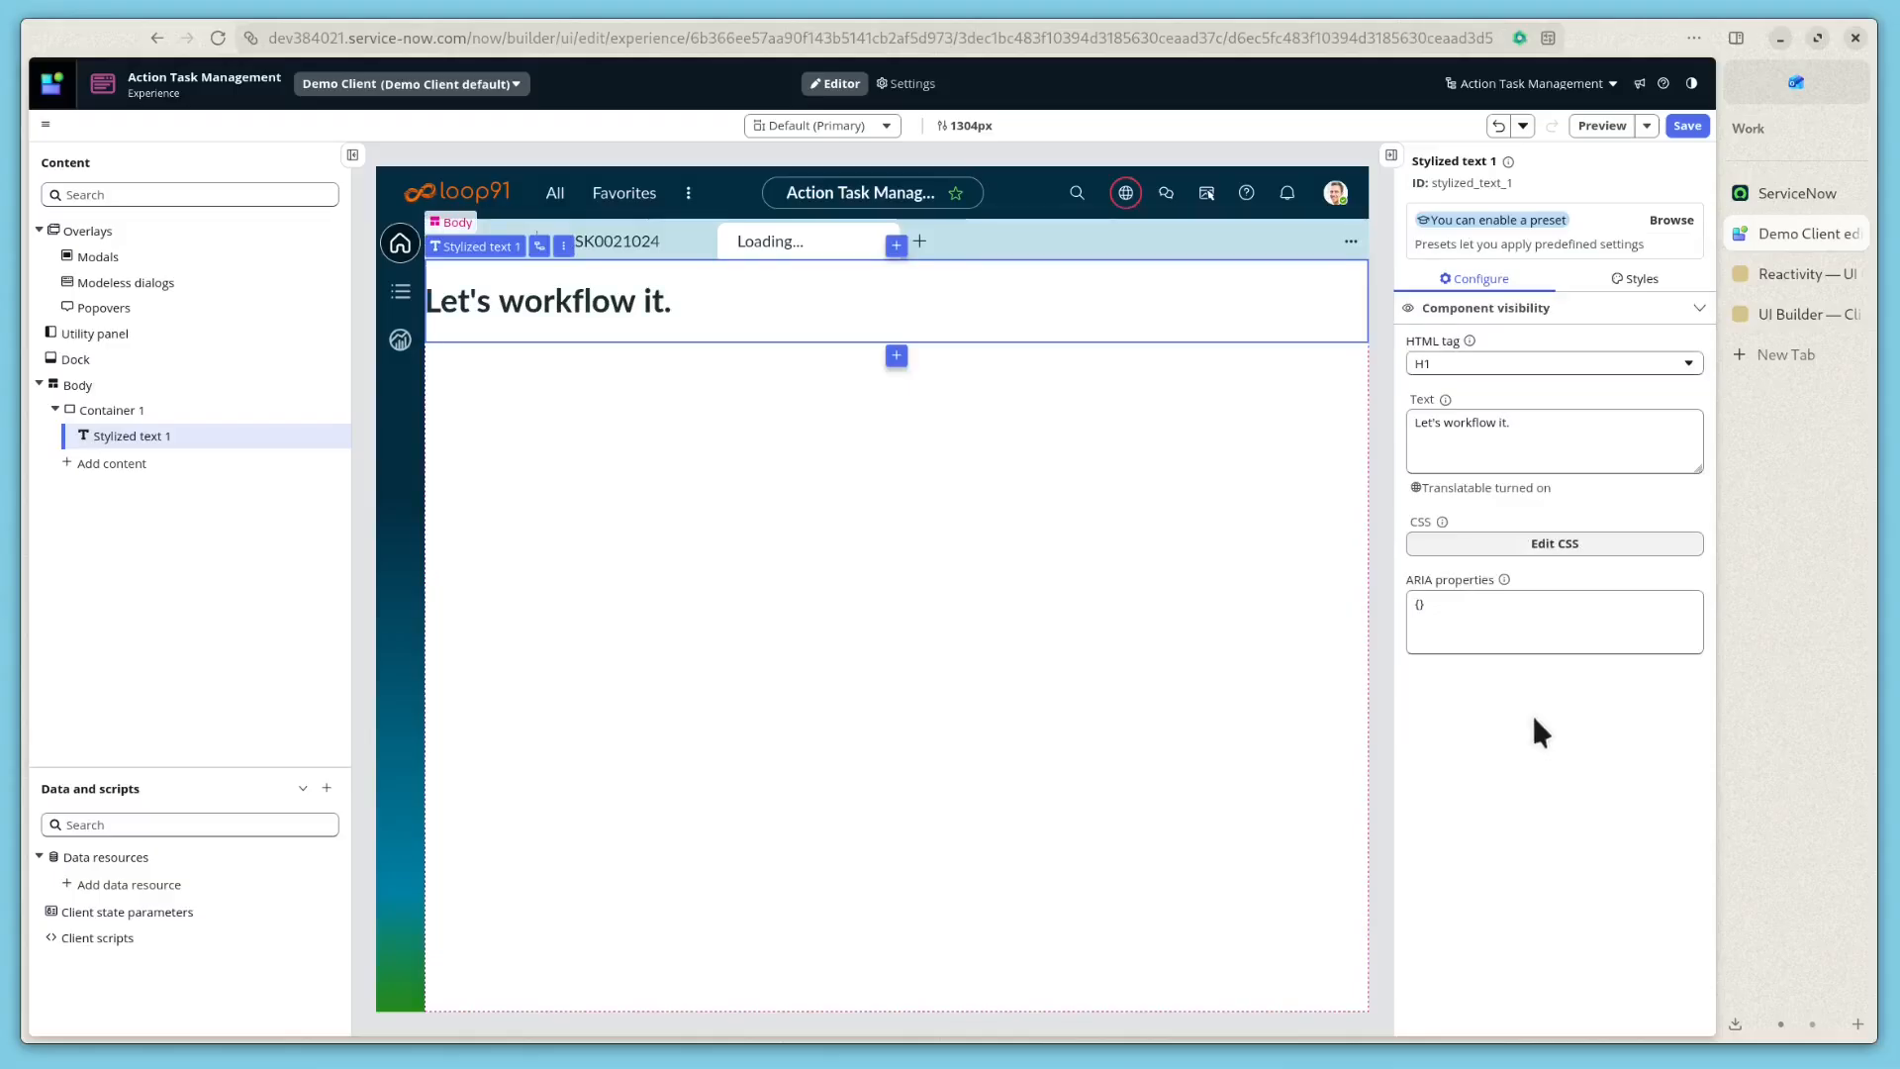
# - Set the stylized text's HTML tag to H3 and its text to "Title for client side demo."
pyautogui.click(1529, 365)
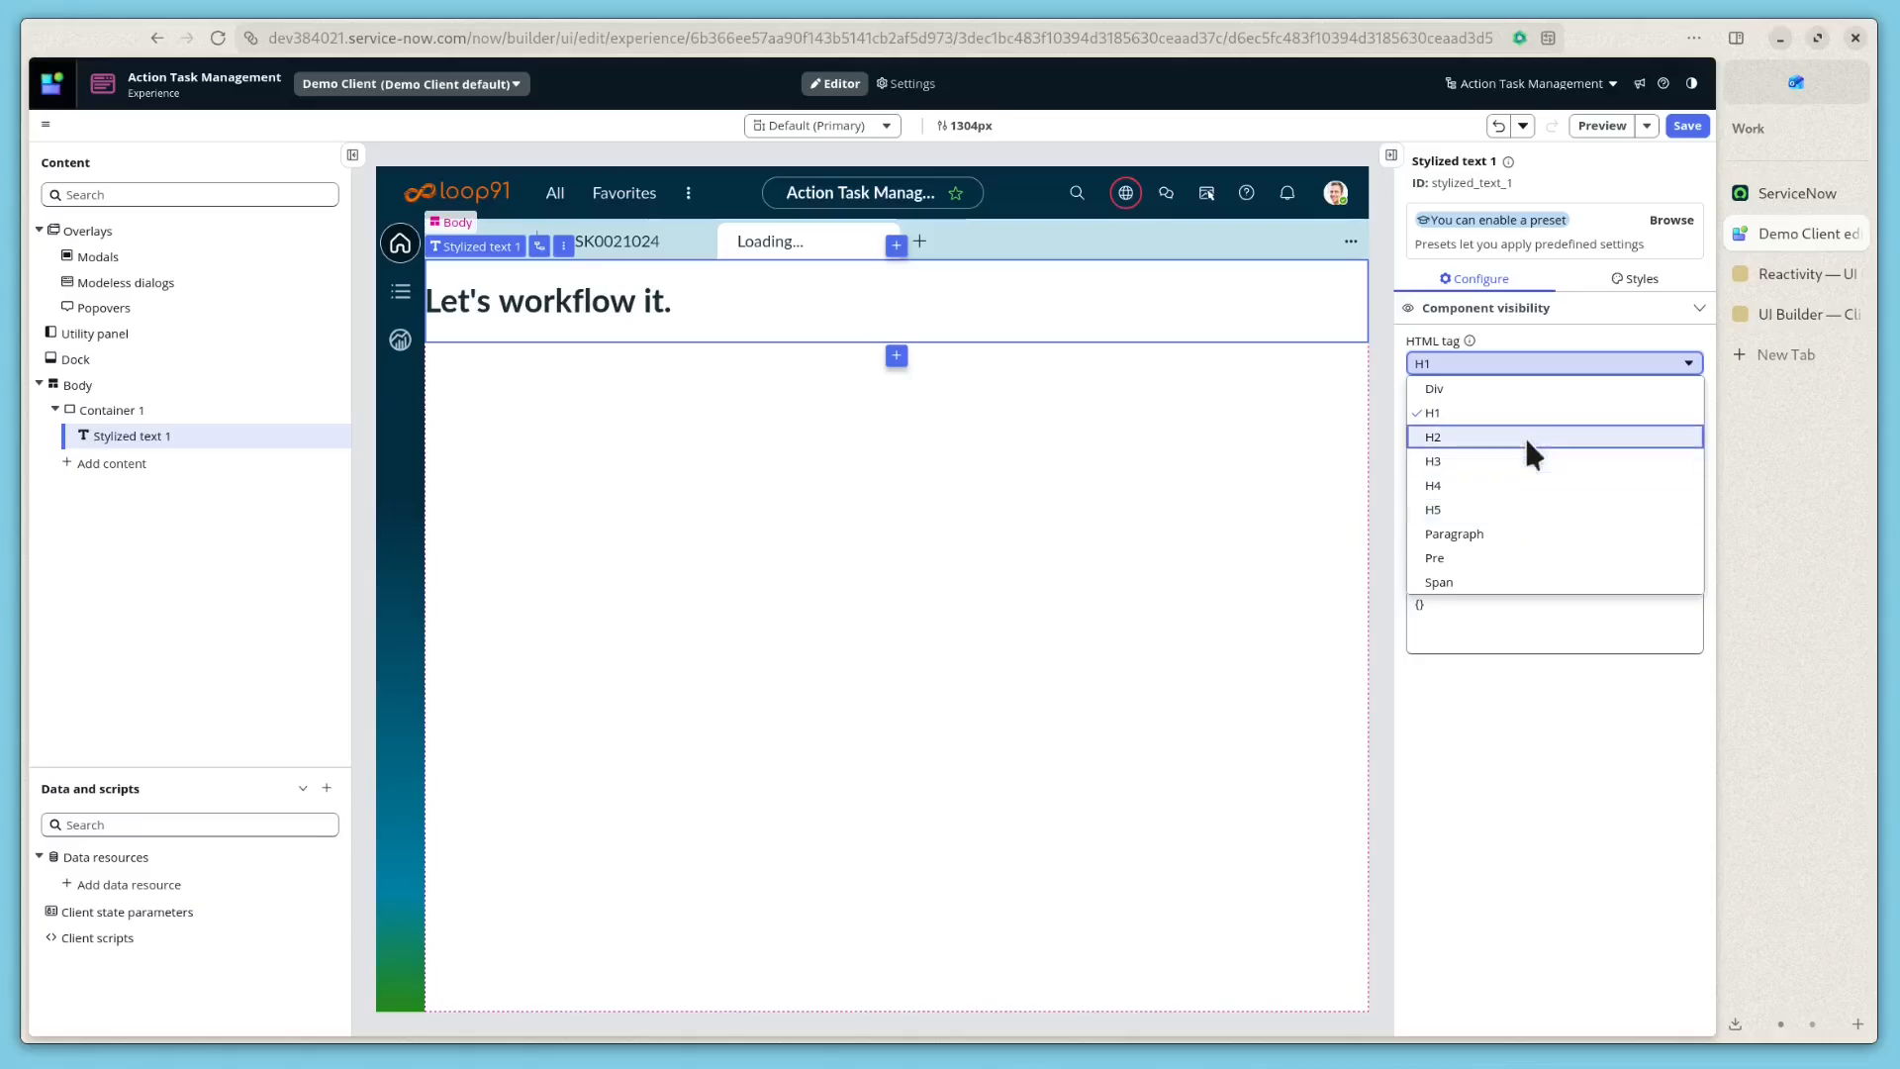
pyautogui.click(1518, 483)
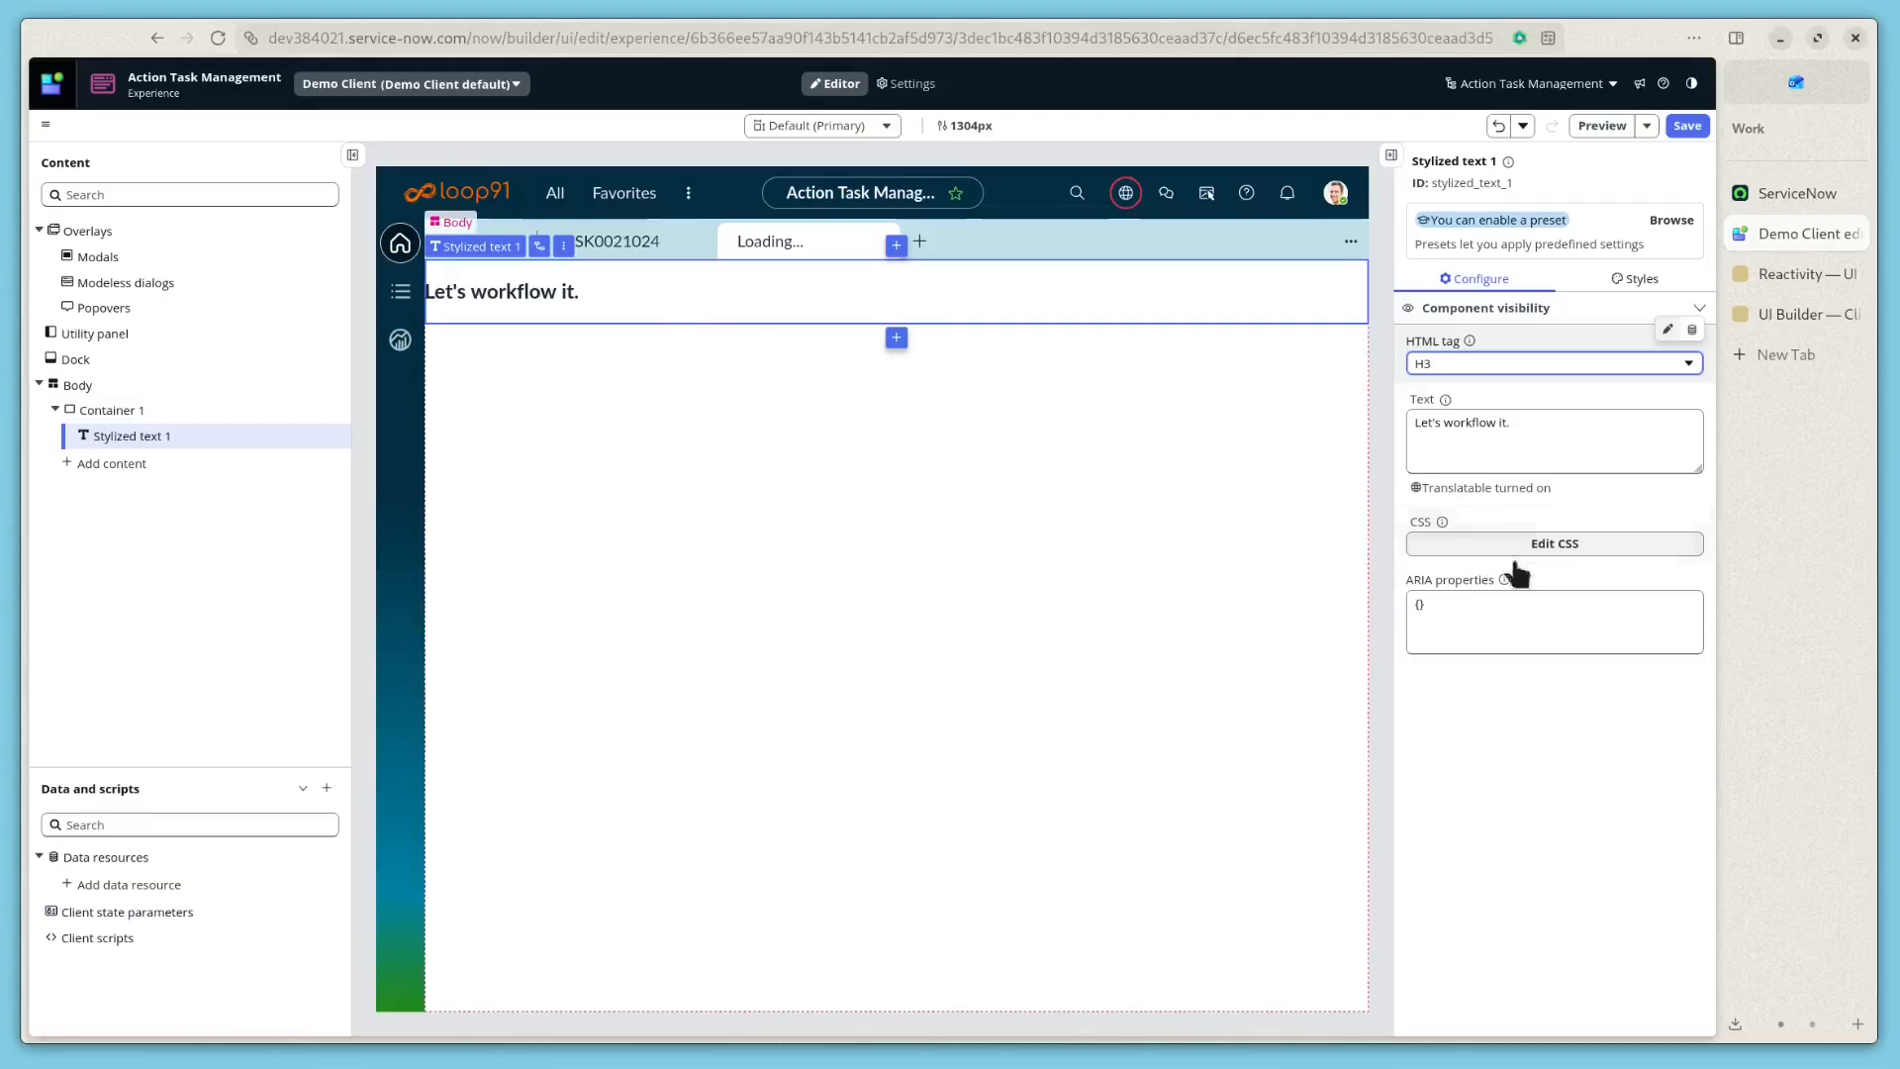
pyautogui.click(1526, 433)
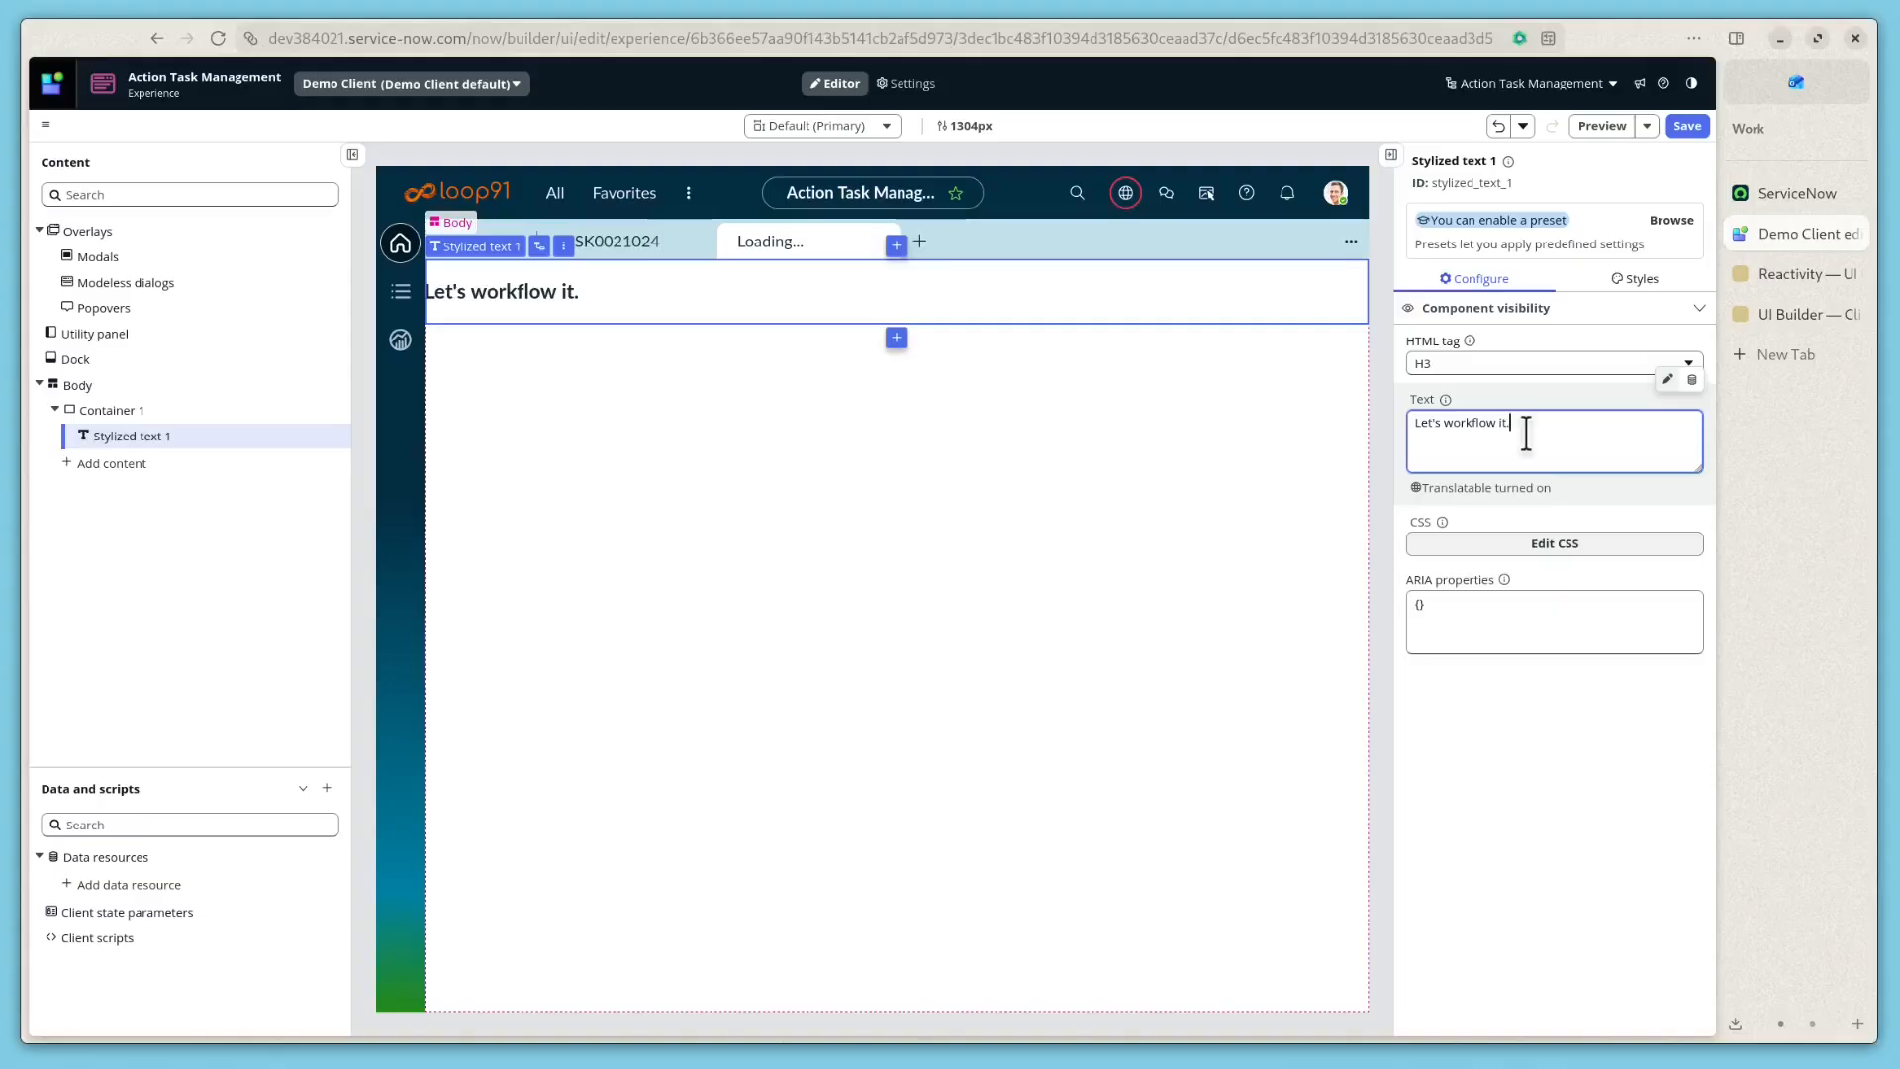
pyautogui.hotkey('ctrl', 'a')
pyautogui.press('BackSpace')
pyautogui.write('Title for client side demo.')
pyautogui.click(1518, 794)
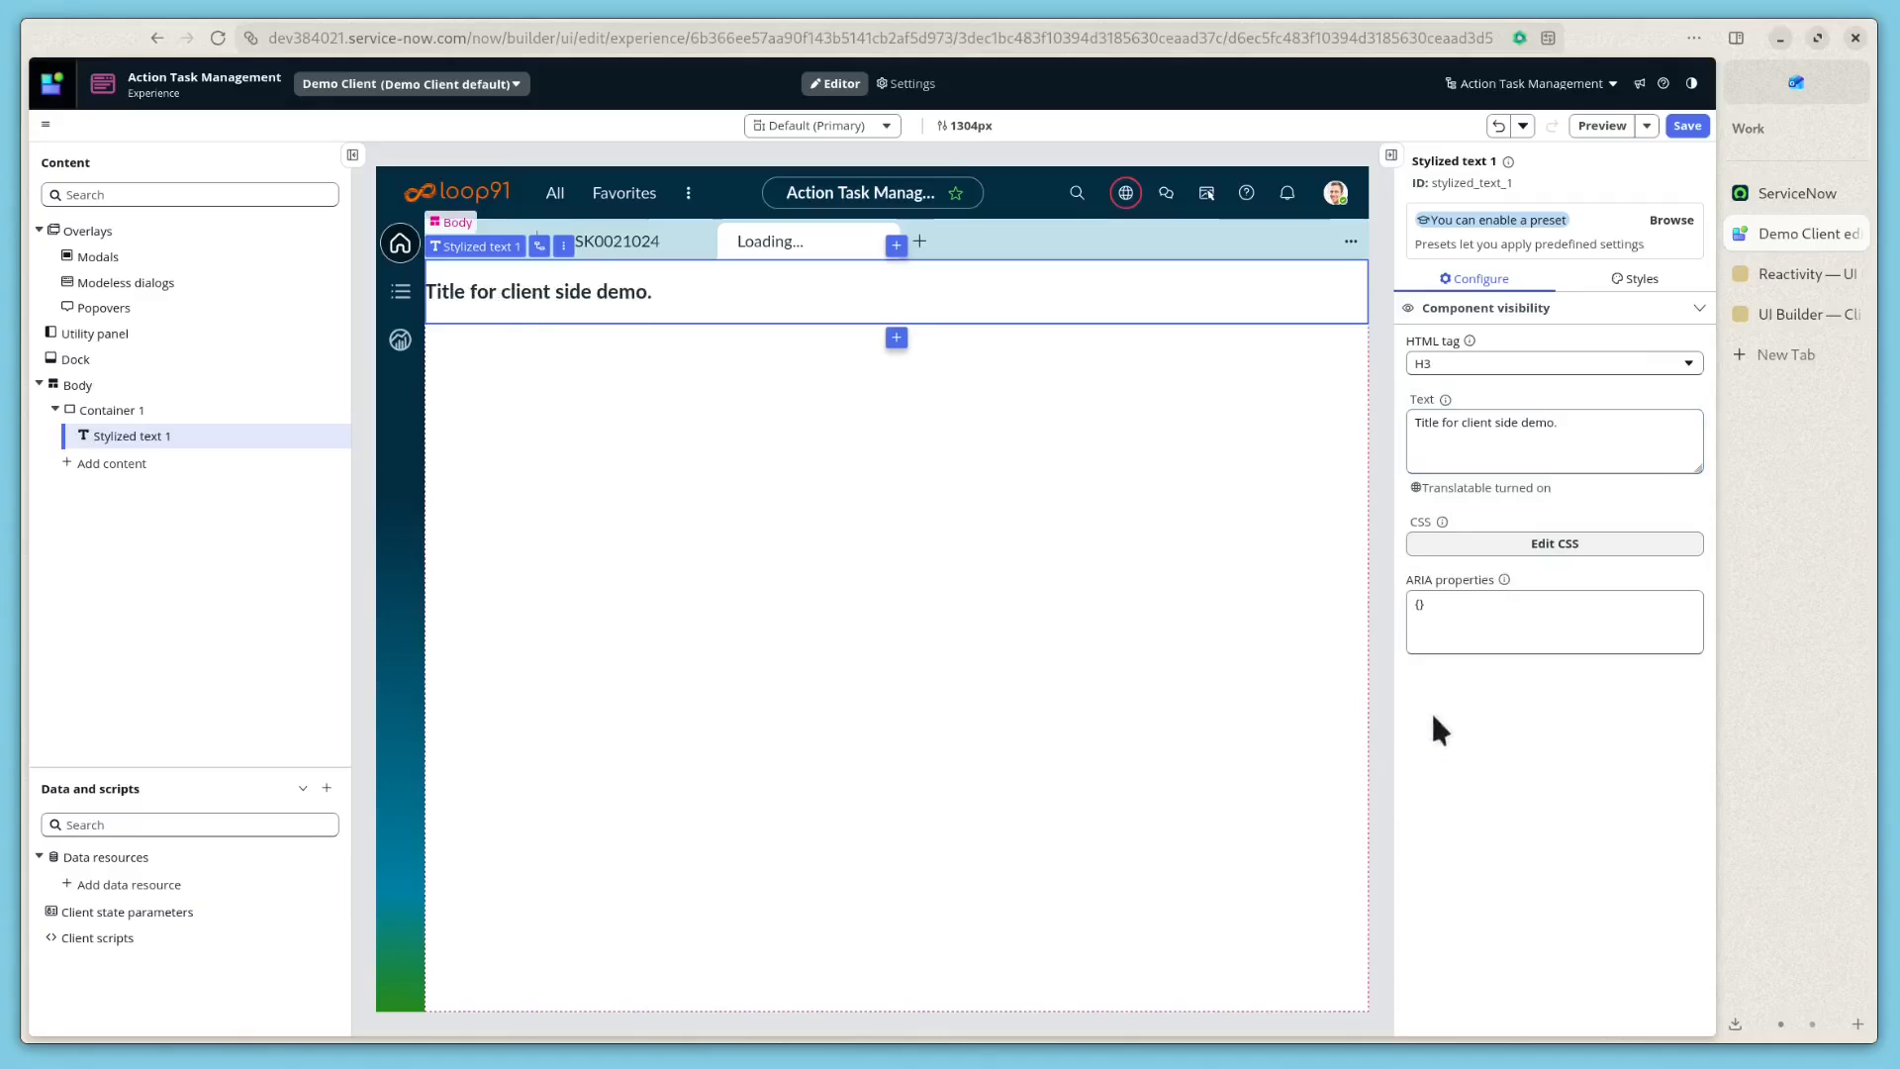
# - Try S padding on all sides of the stylized text, and reset it to 0
pyautogui.click(1638, 281)
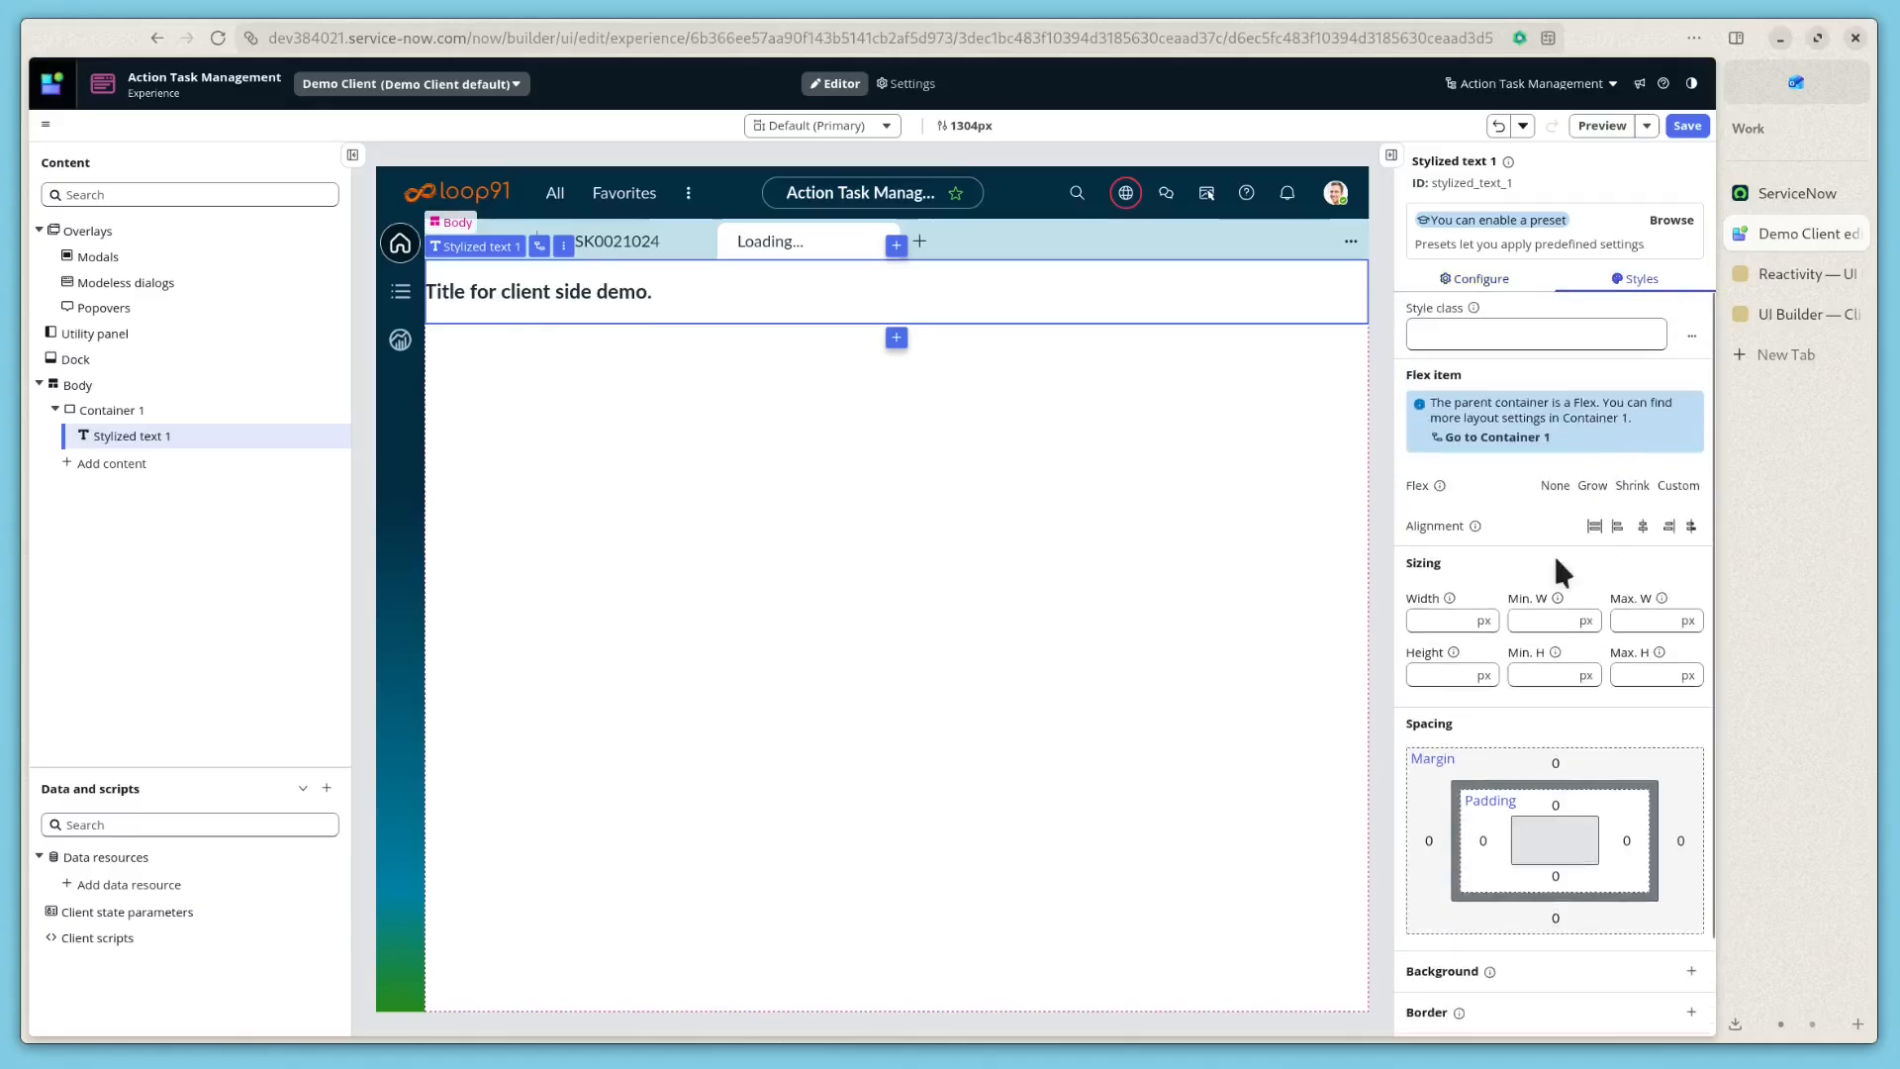
pyautogui.scroll(-1, 1552, 547)
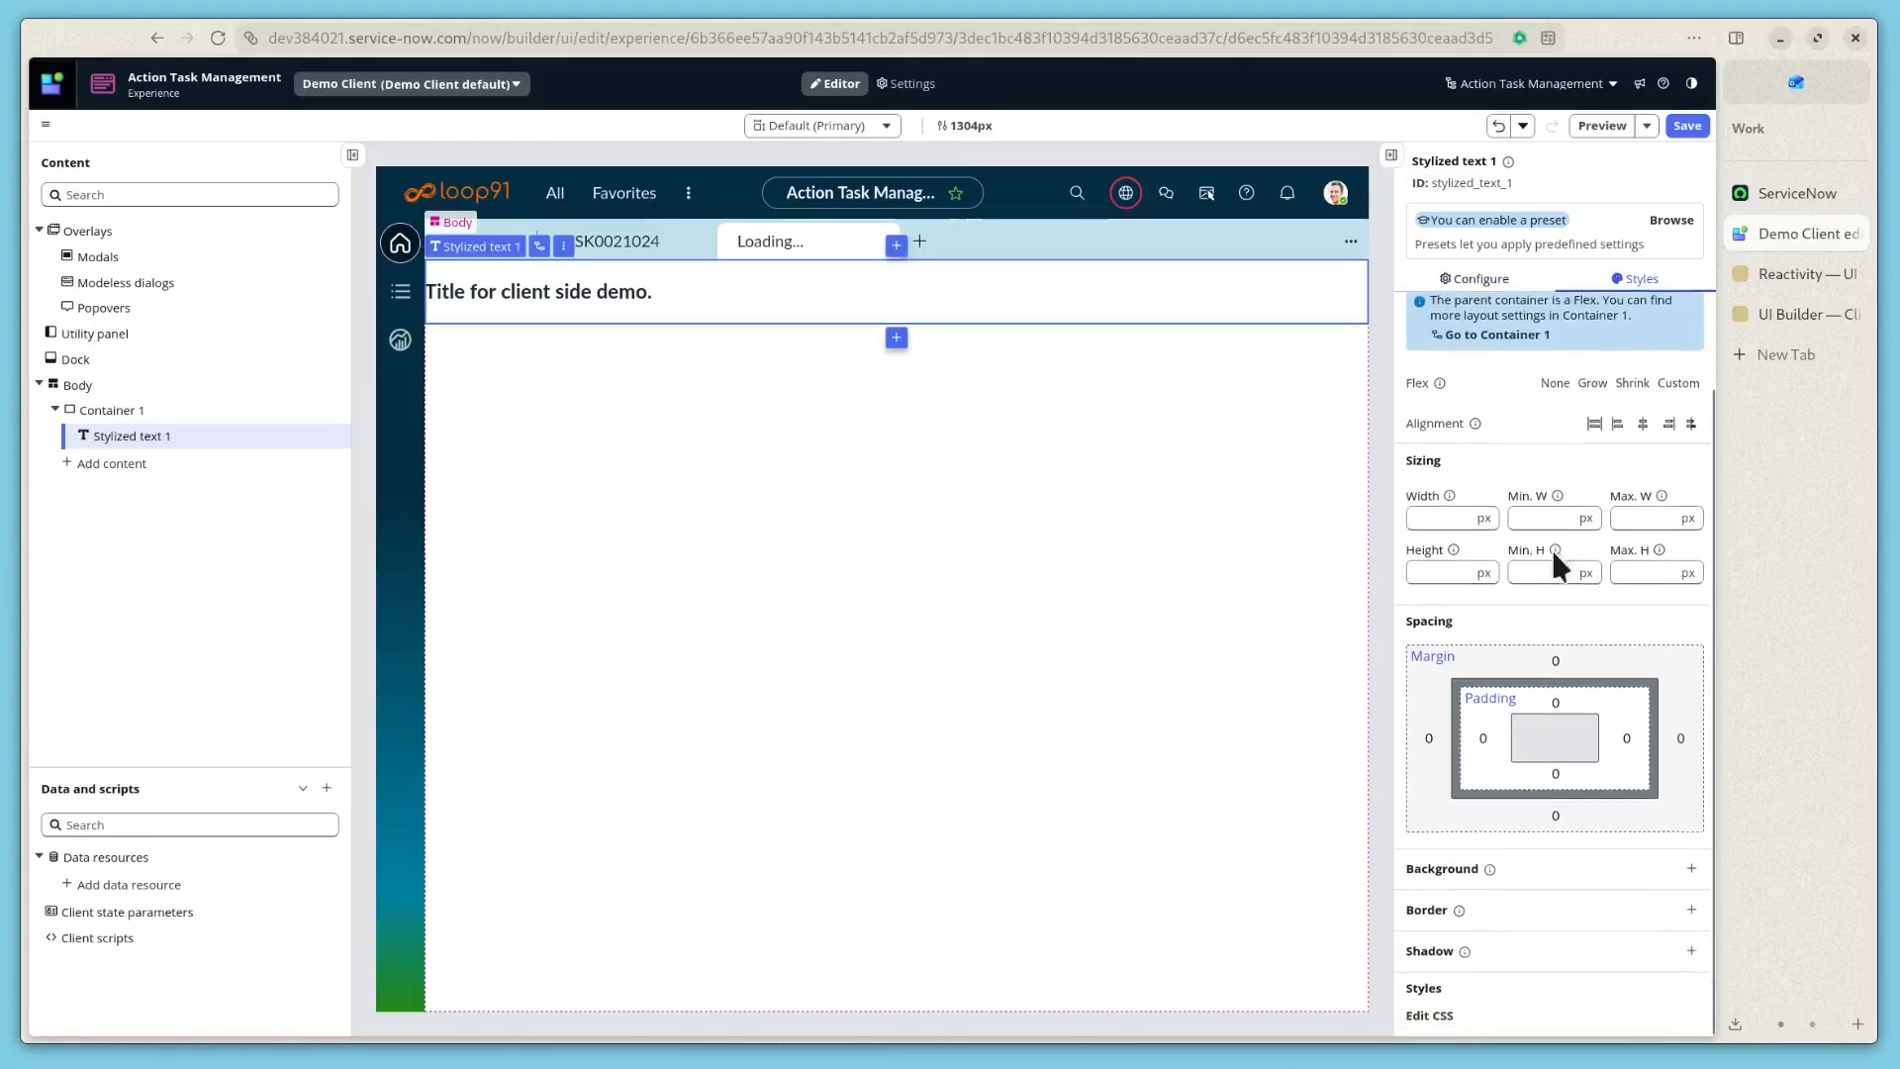
pyautogui.click(1493, 697)
pyautogui.click(1516, 756)
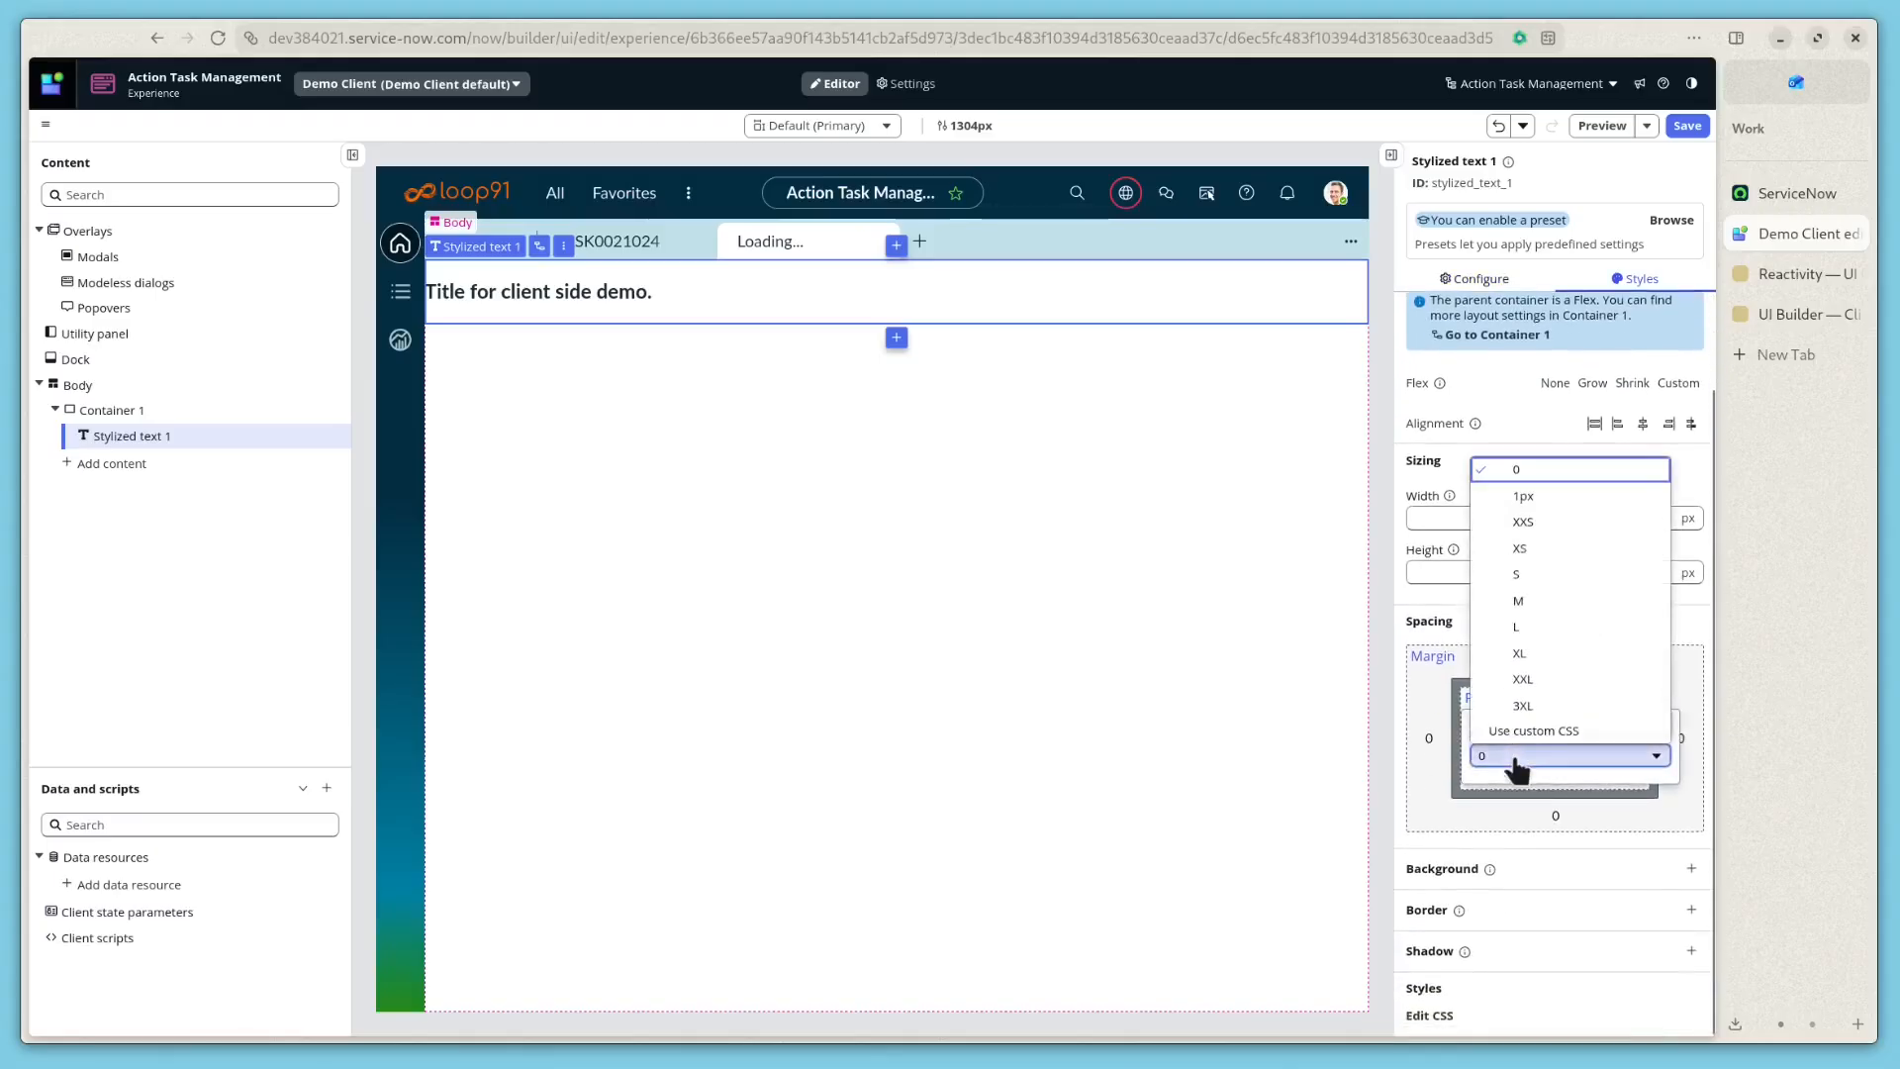
pyautogui.click(1523, 574)
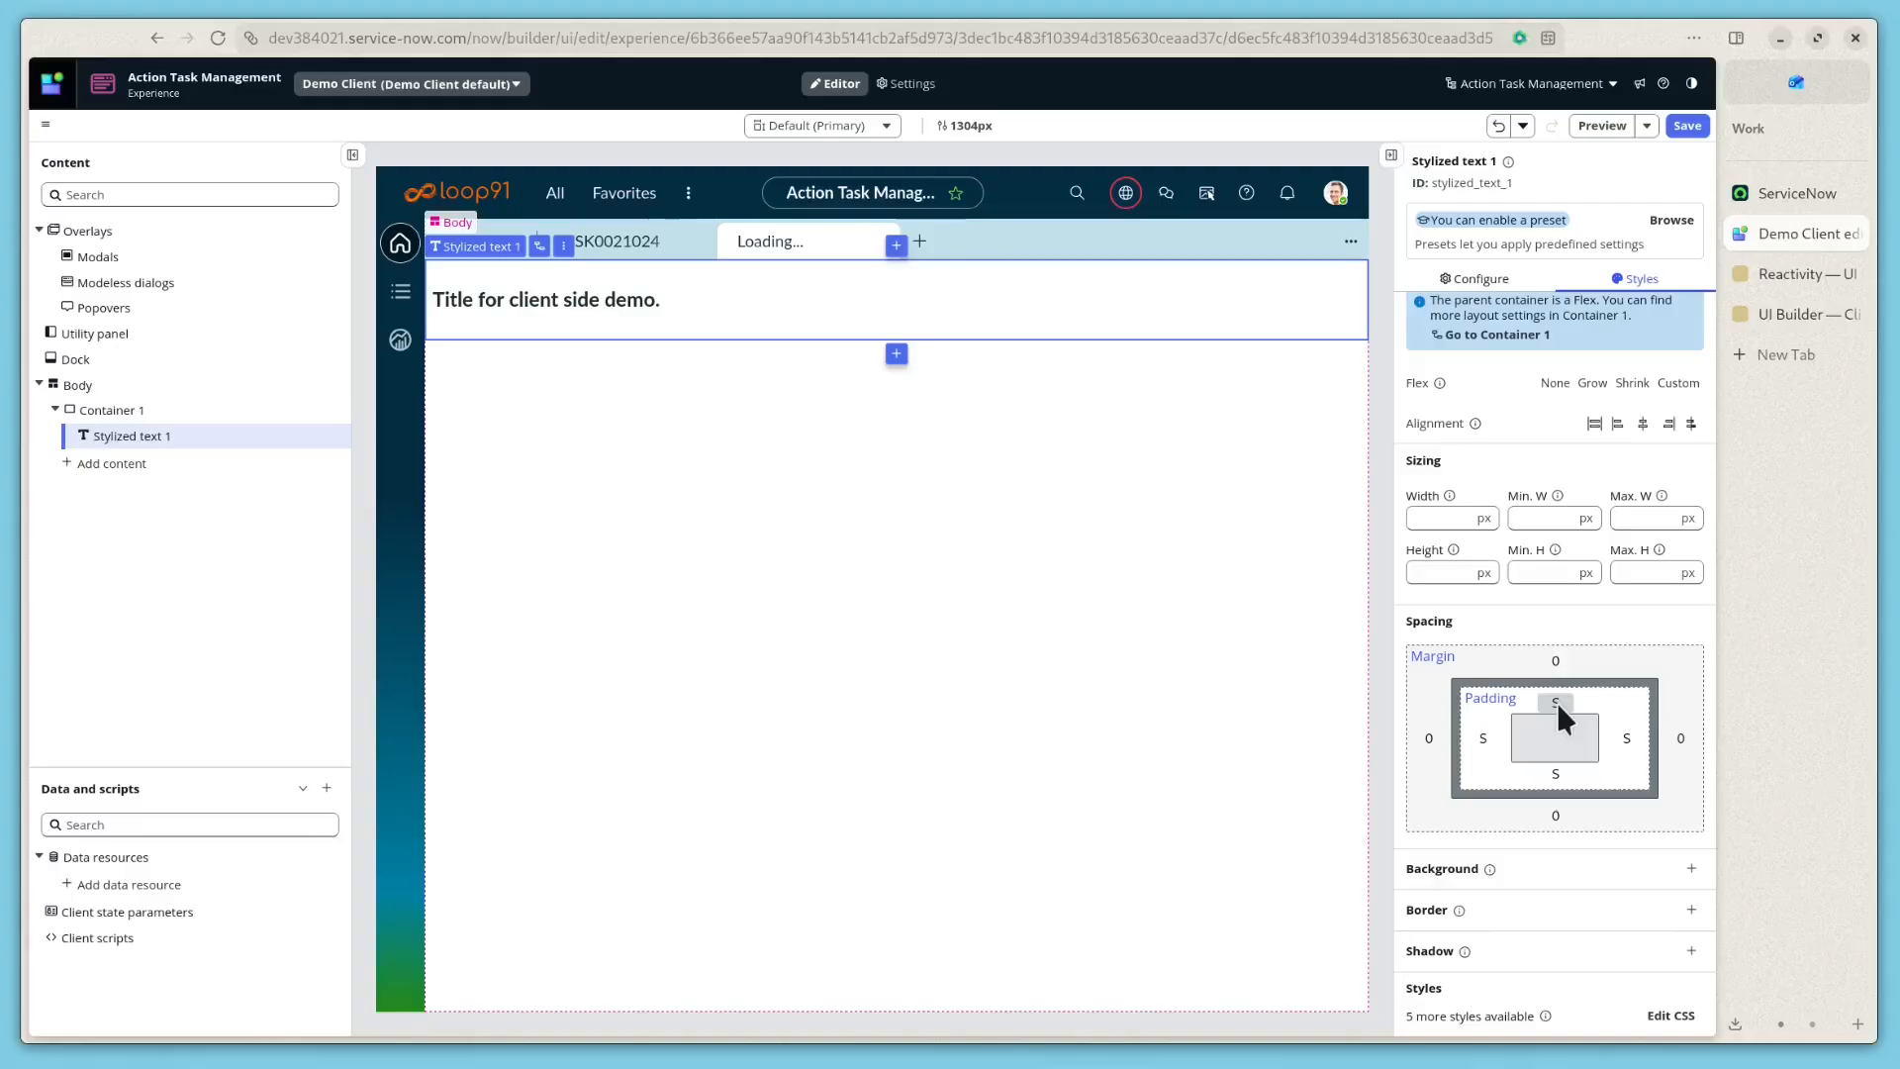
pyautogui.click(1499, 697)
pyautogui.click(1515, 757)
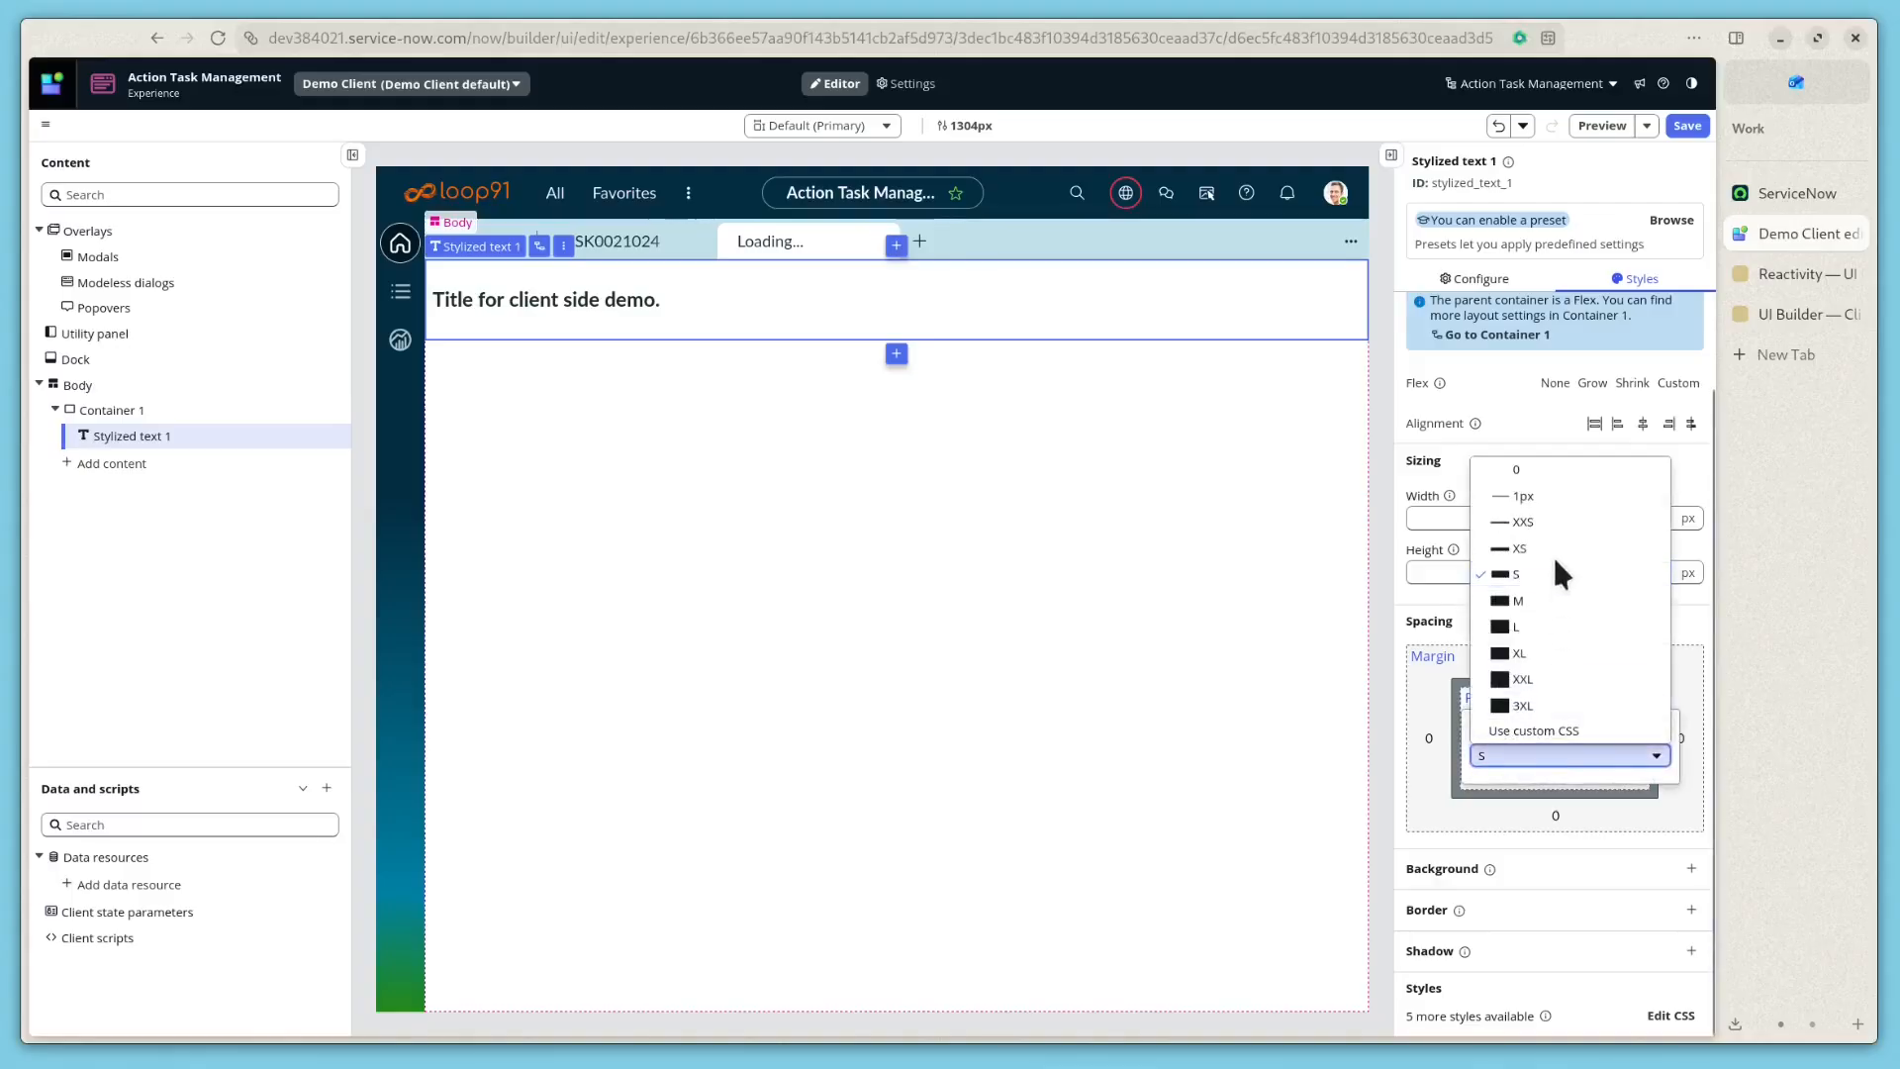
pyautogui.click(1558, 465)
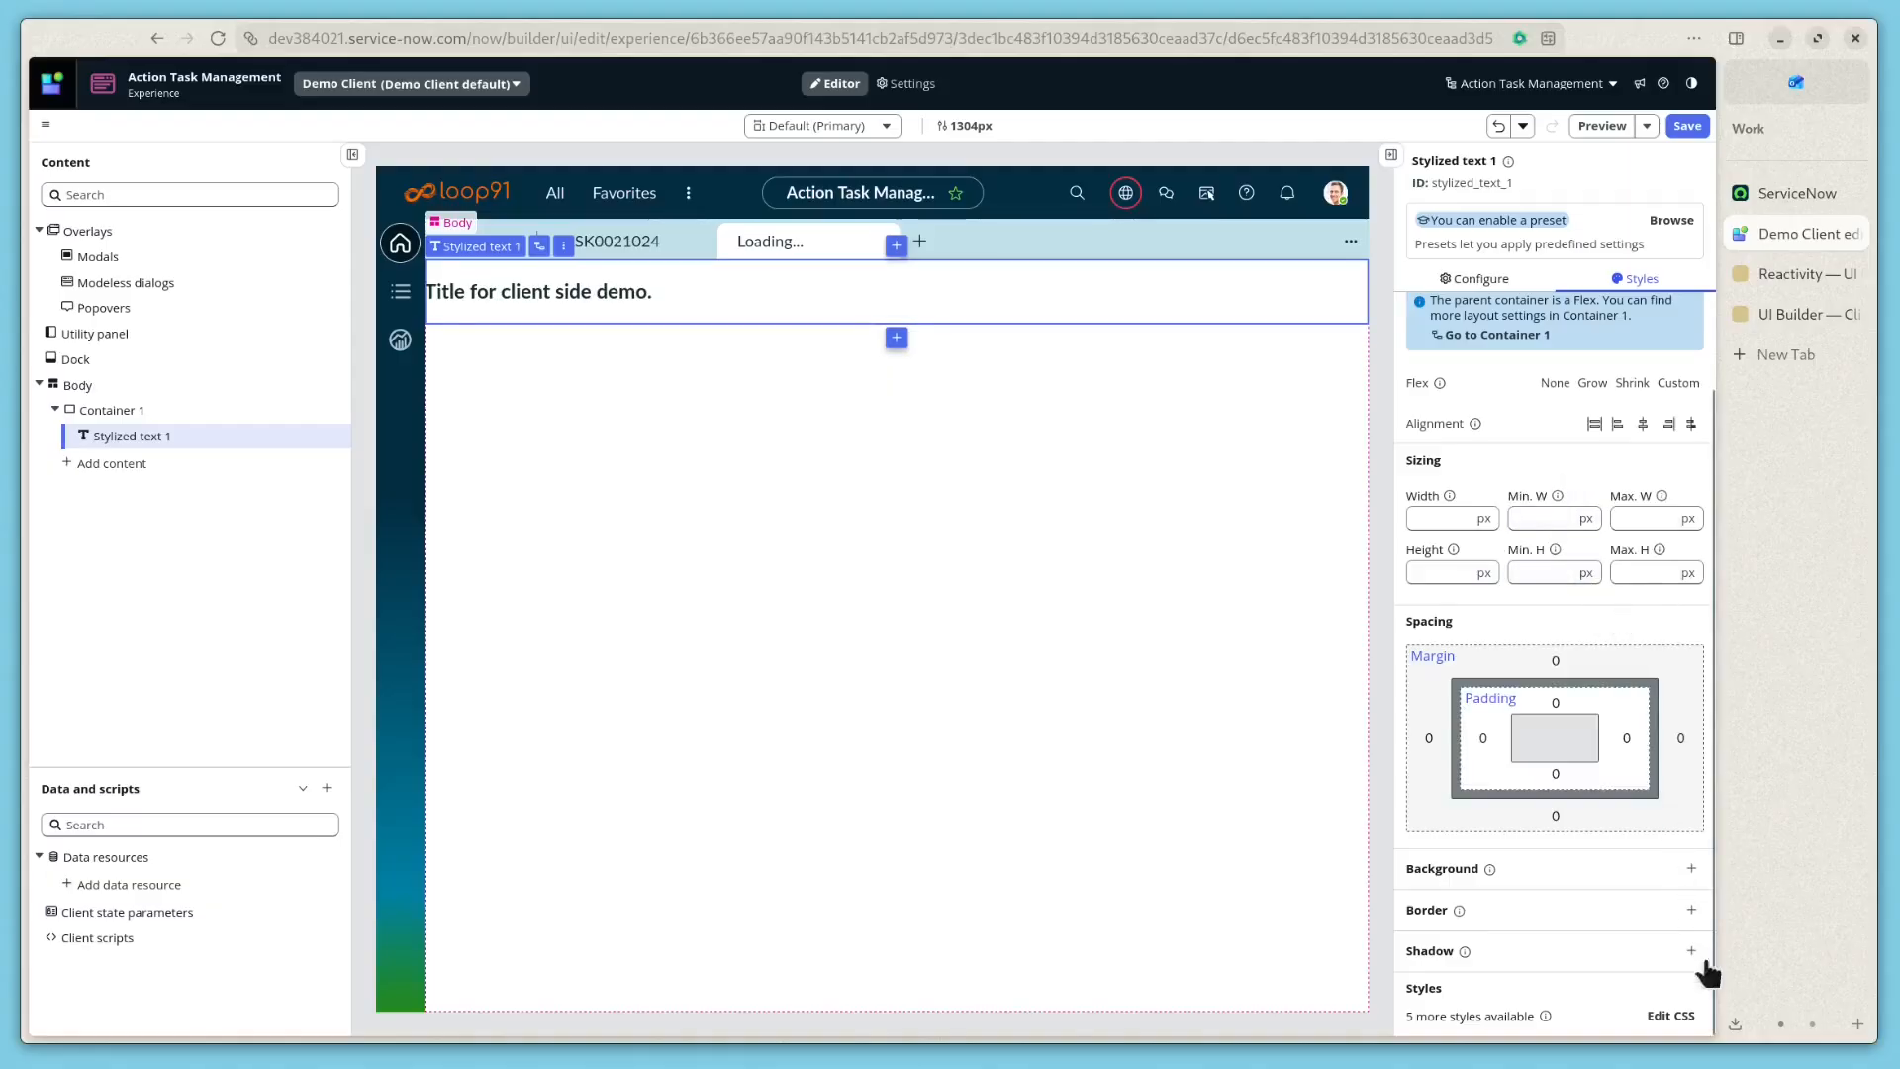
# - Remove the padding-top, padding-right, padding-bottom and padding-left declarations from the stylized text's CSS
pyautogui.click(1659, 1019)
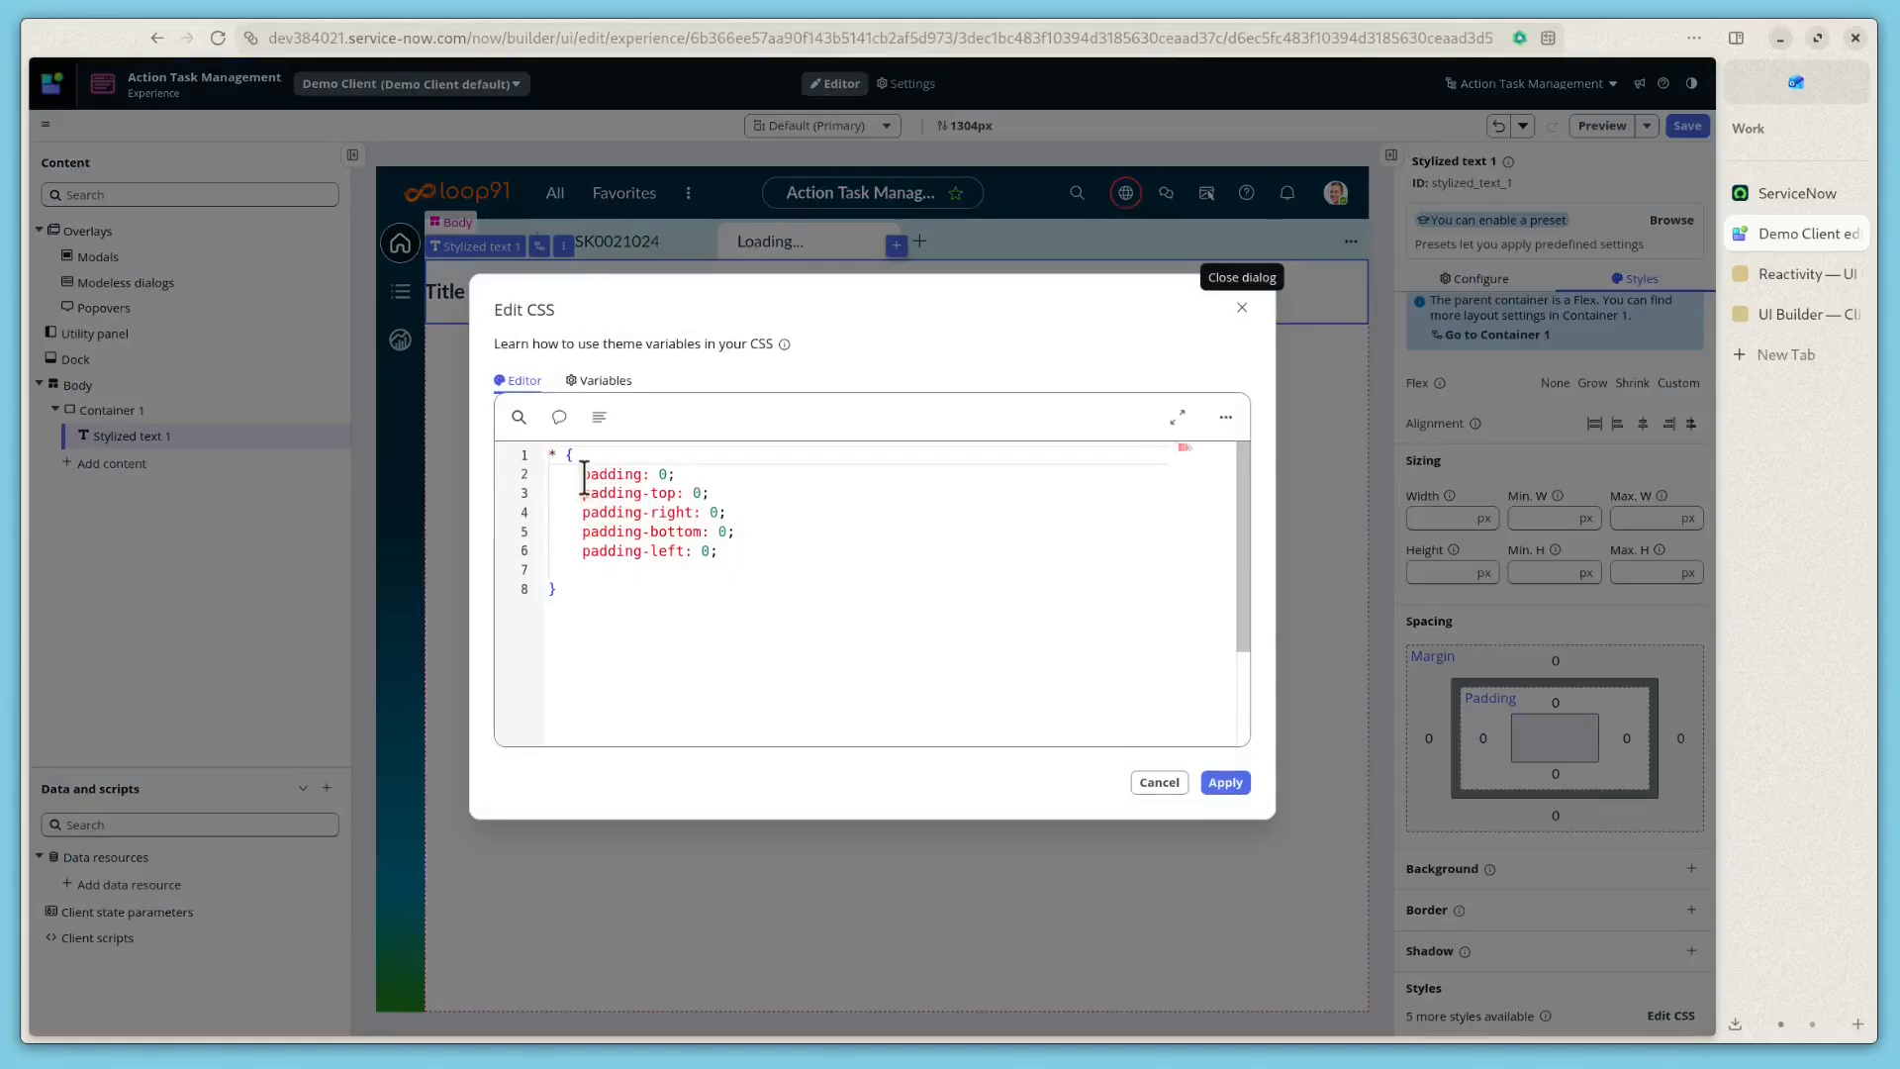
pyautogui.moveTo(582, 474); pyautogui.dragTo(771, 556)
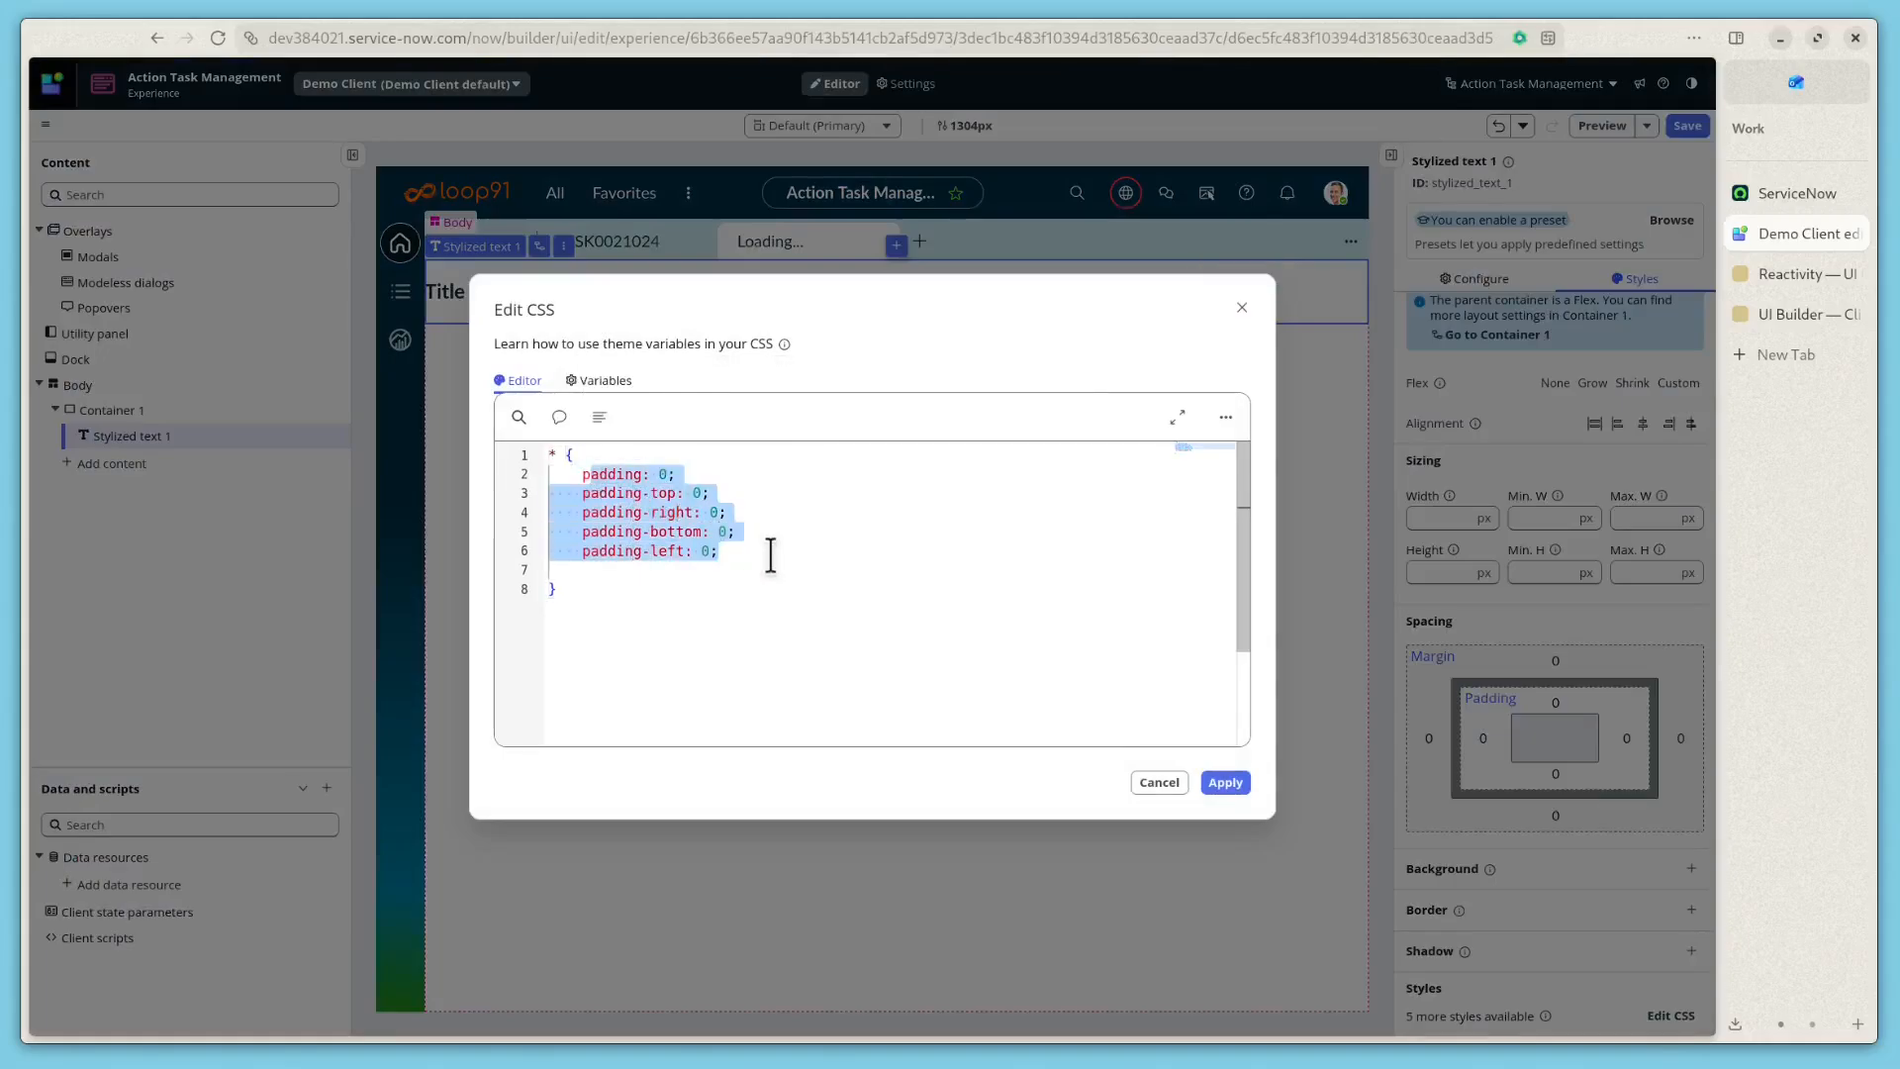
pyautogui.press('Up')
pyautogui.press('Down')
pyautogui.press('Down')
pyautogui.press('Home')
pyautogui.press('Home')
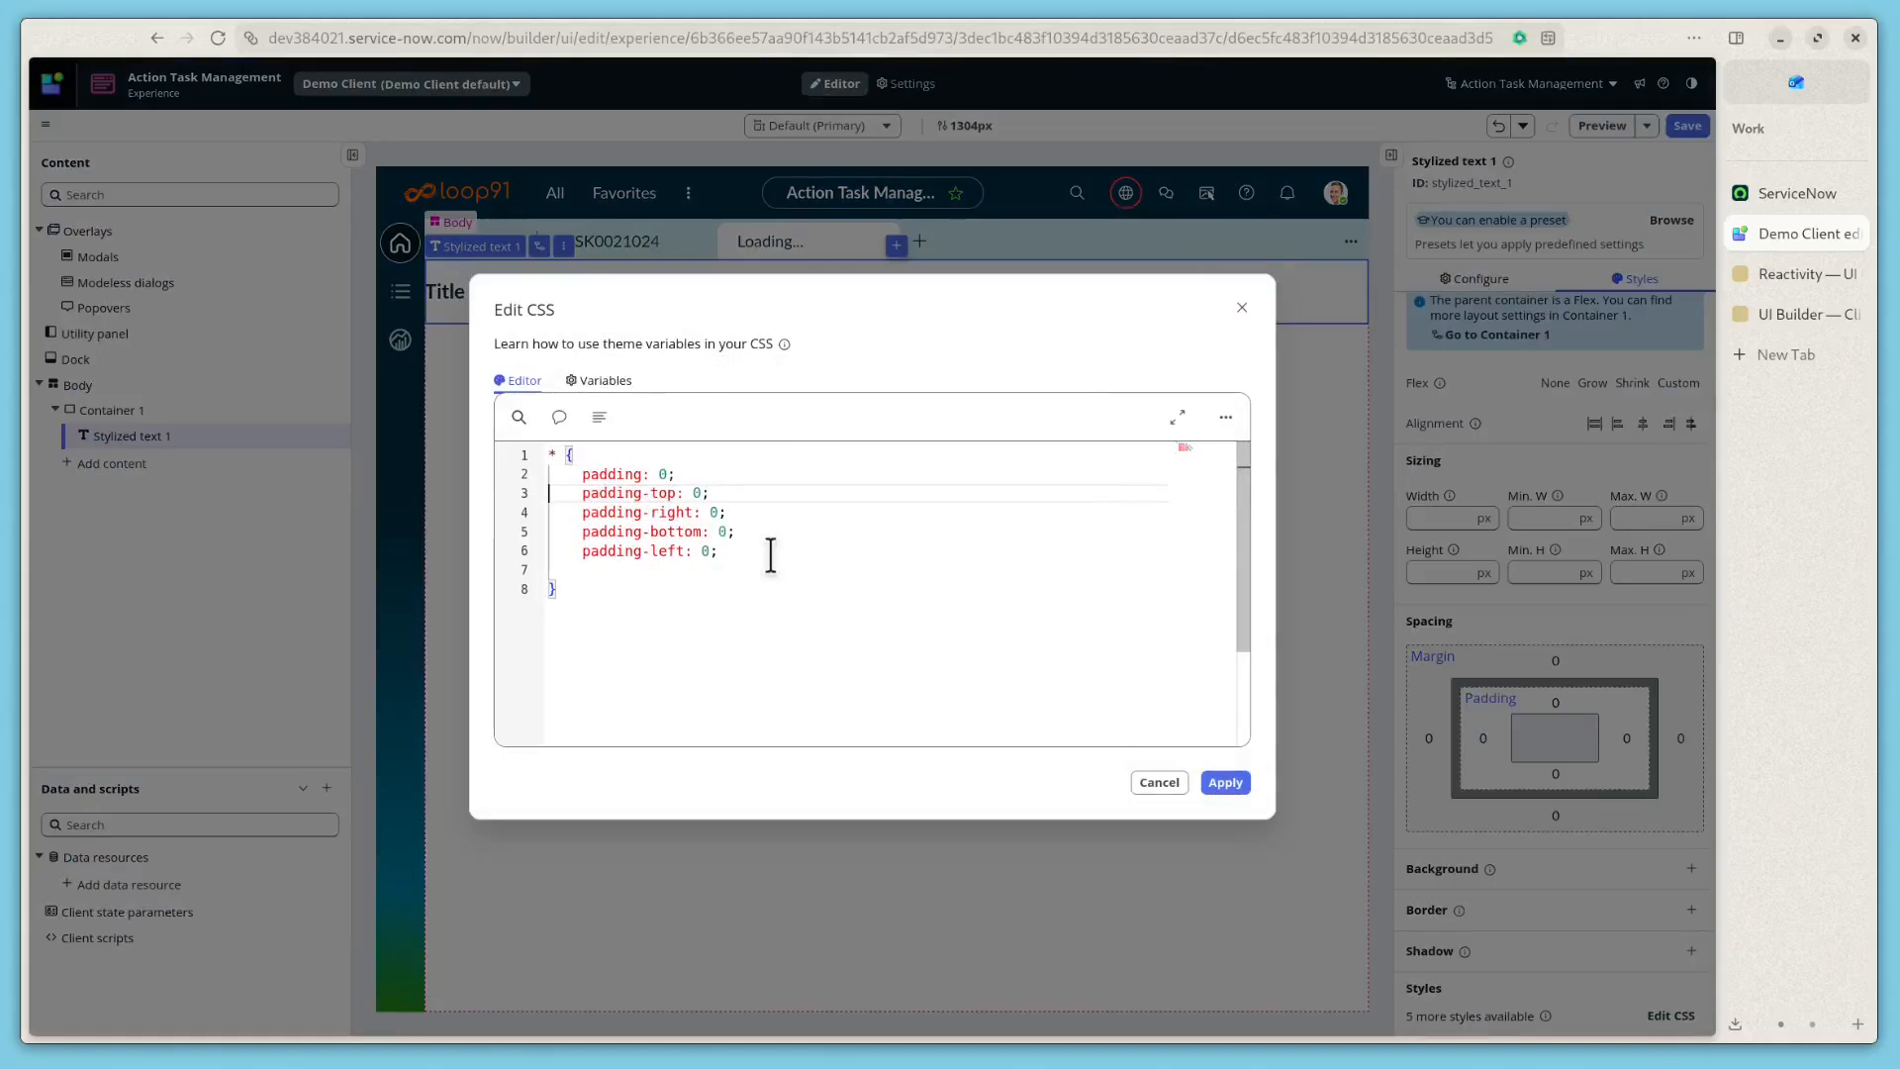
pyautogui.hotkey('shift', 'Down')
pyautogui.hotkey('shift', 'Down')
pyautogui.hotkey('shift', 'Down')
pyautogui.hotkey('shift', 'Down')
pyautogui.press('BackSpace')
# - Set the remaining padding declaration to 12px and apply the CSS to the stylized text
pyautogui.press('Up')
pyautogui.press('End')
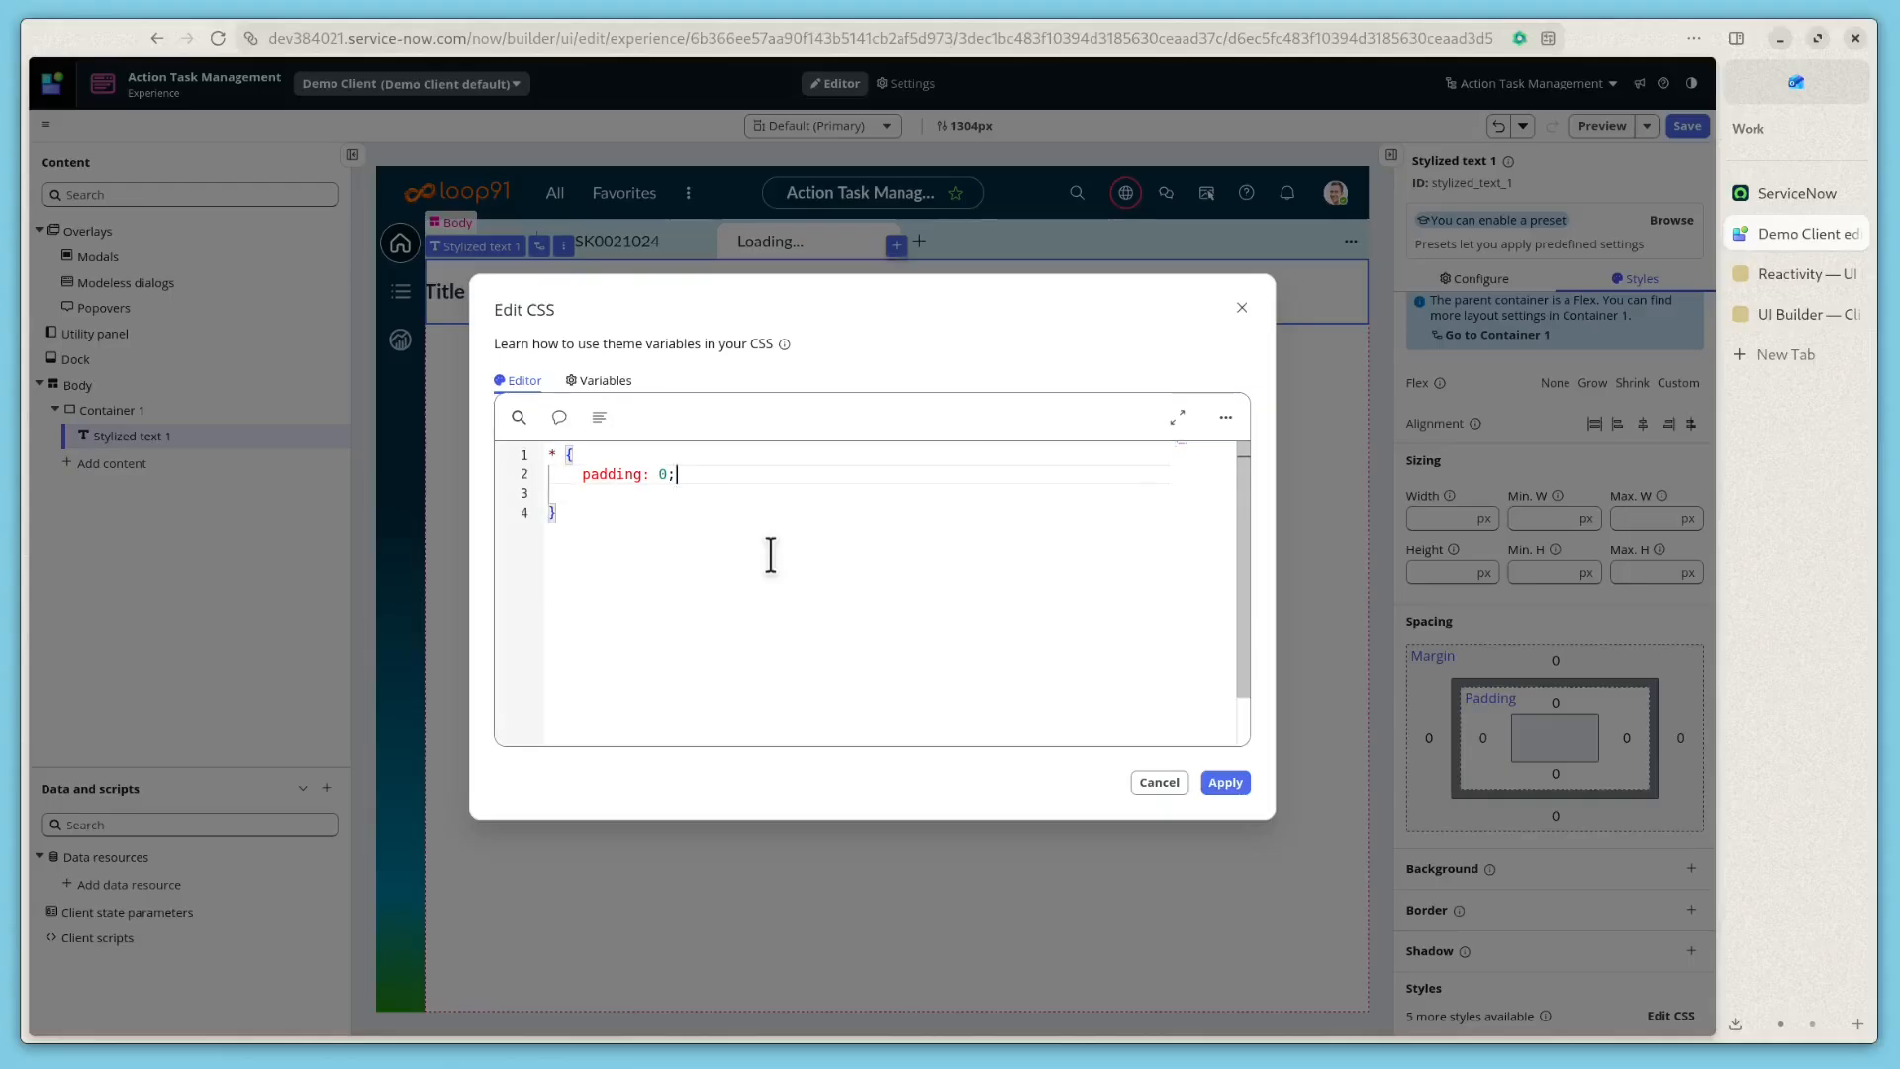
pyautogui.press('Left')
pyautogui.press('BackSpace')
pyautogui.write('12.5px')
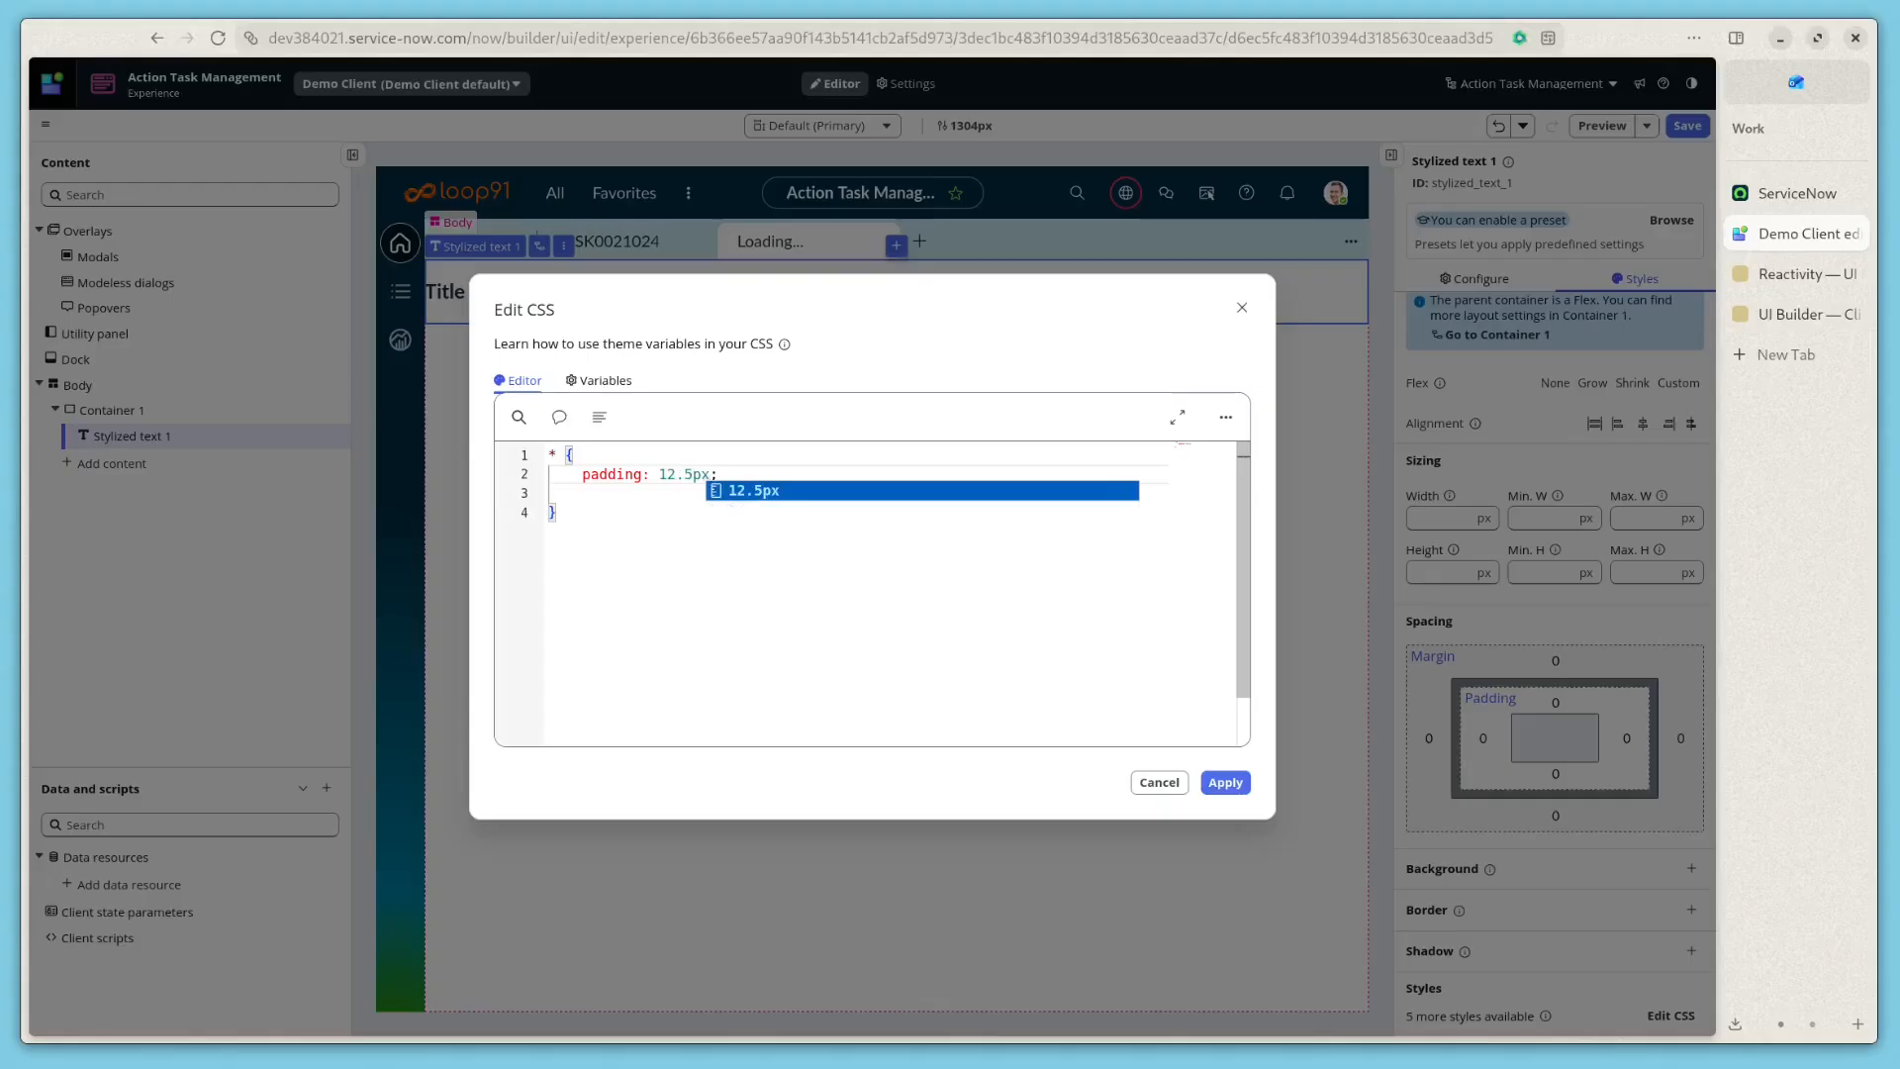
pyautogui.press('Left')
pyautogui.press('Left')
pyautogui.press('BackSpace')
pyautogui.press('BackSpace')
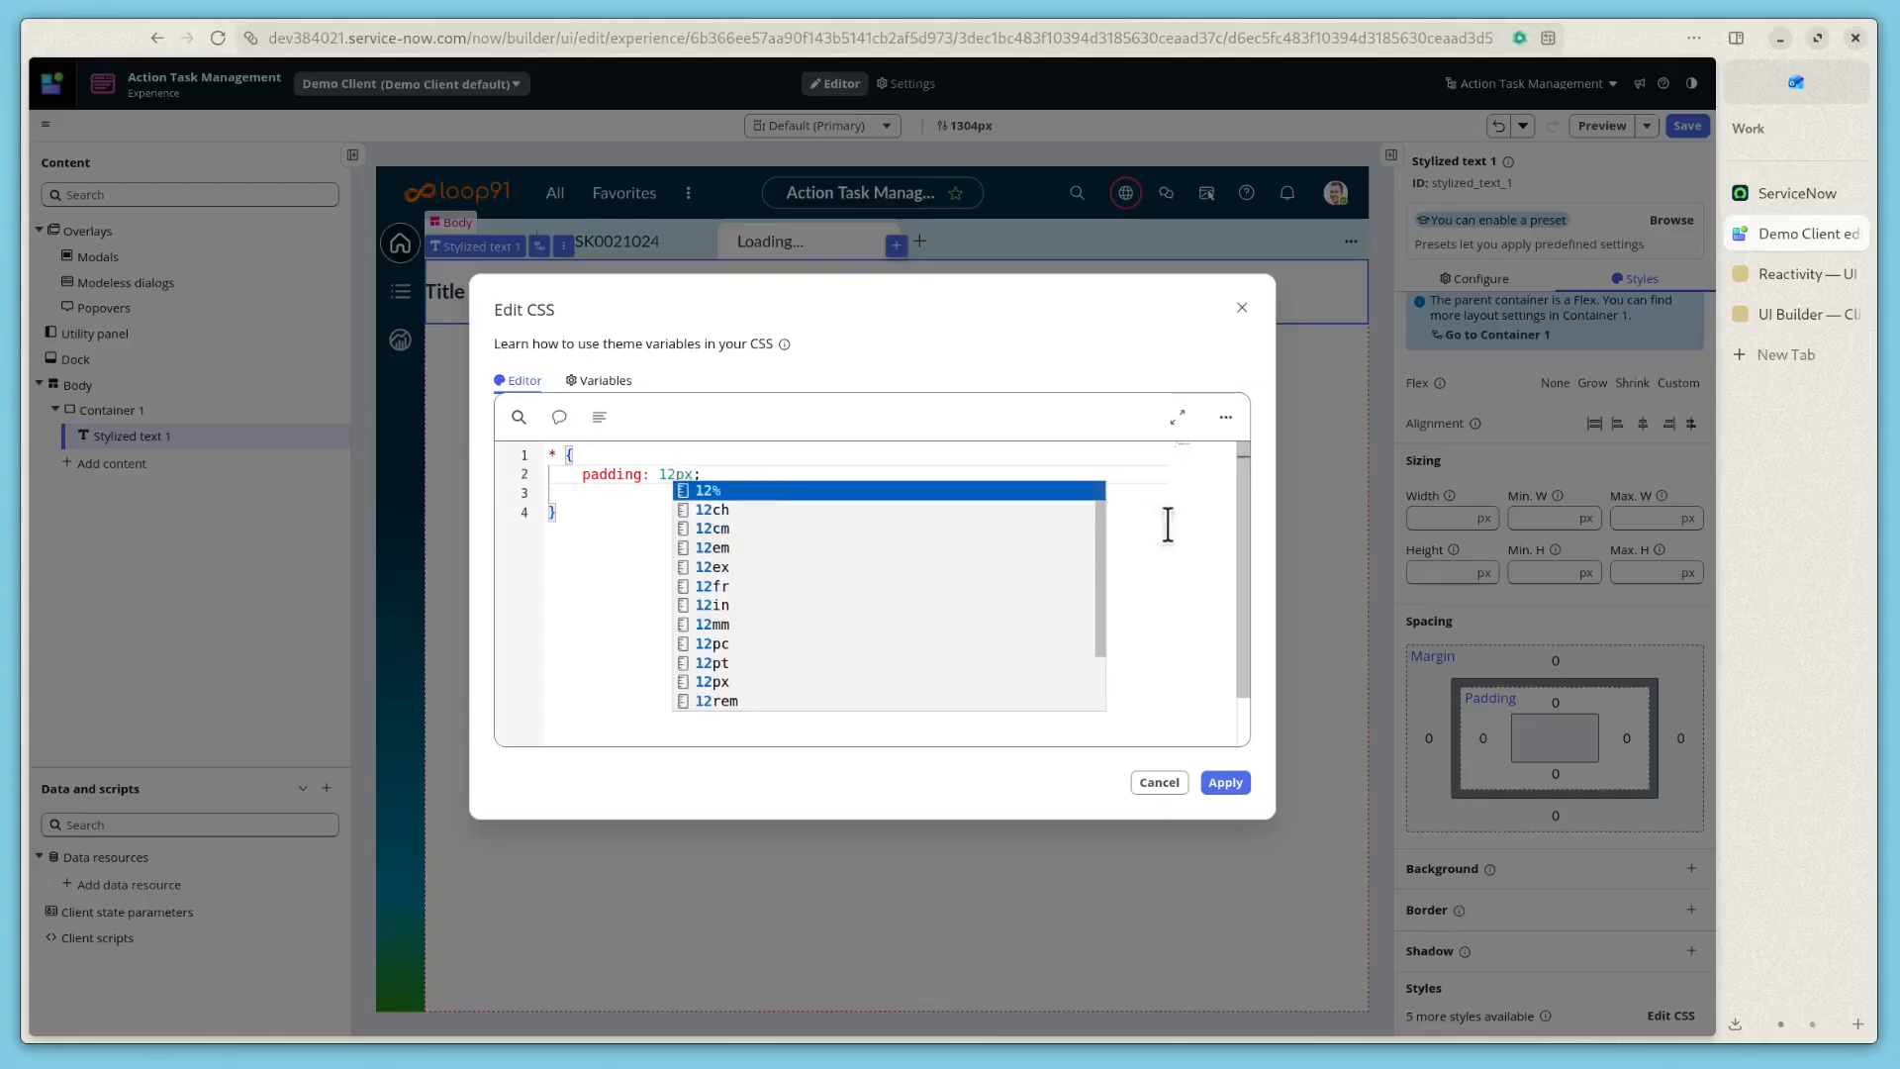
pyautogui.press('Escape')
pyautogui.click(1225, 783)
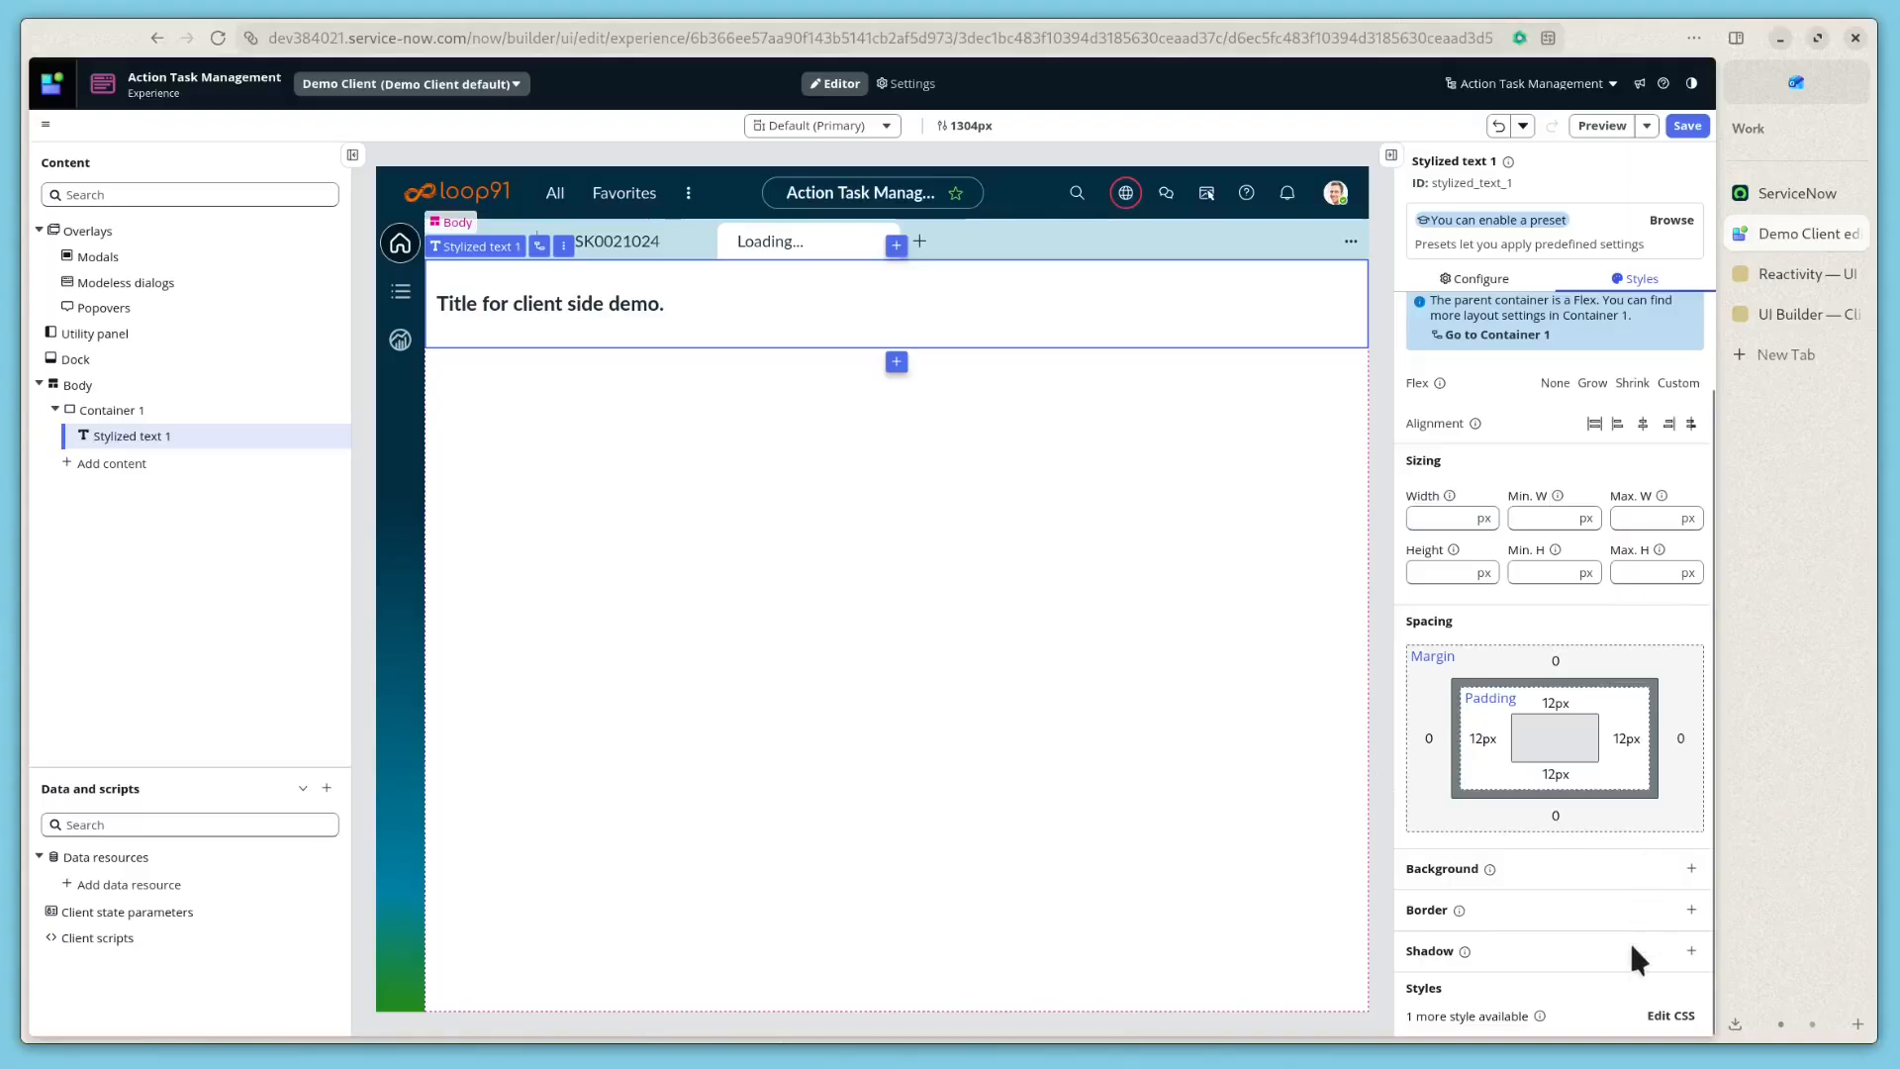
# - Review the stylized text's applied CSS without changing it, and save the page
pyautogui.click(1671, 1015)
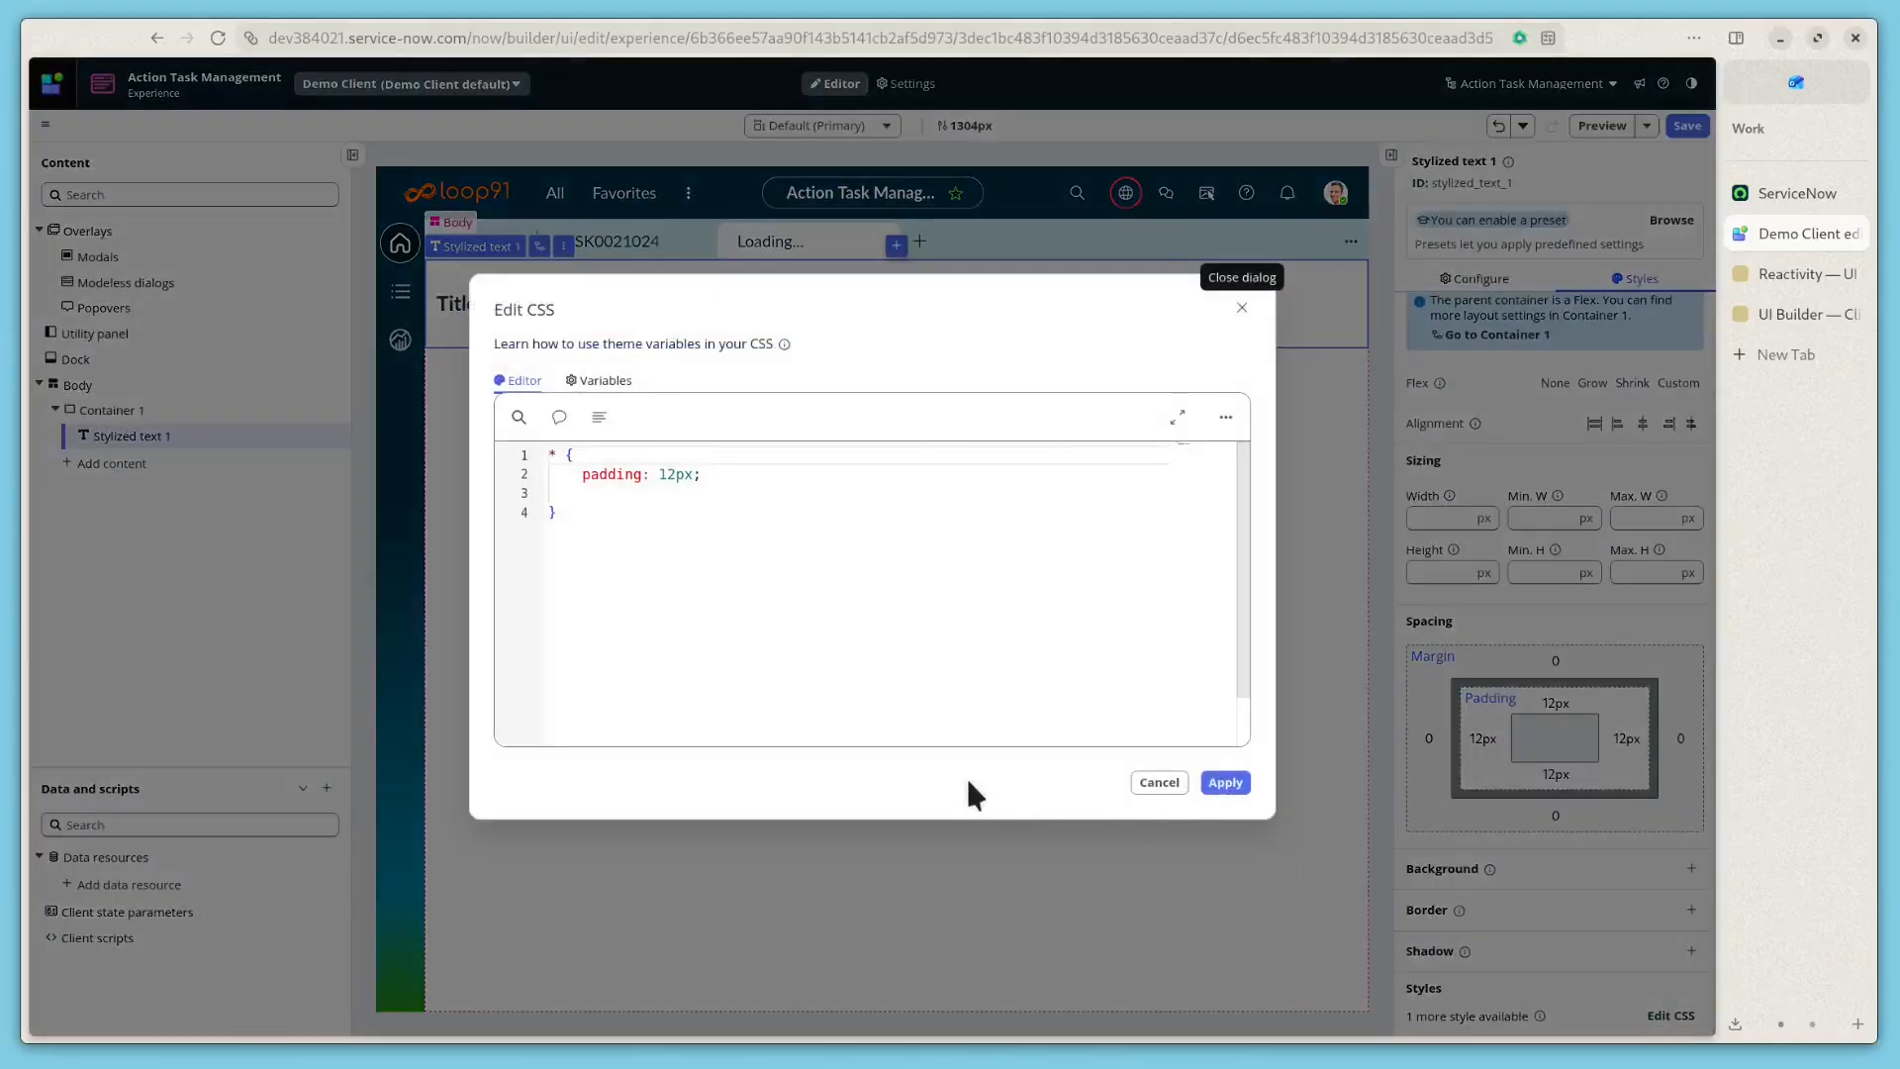
pyautogui.click(1158, 783)
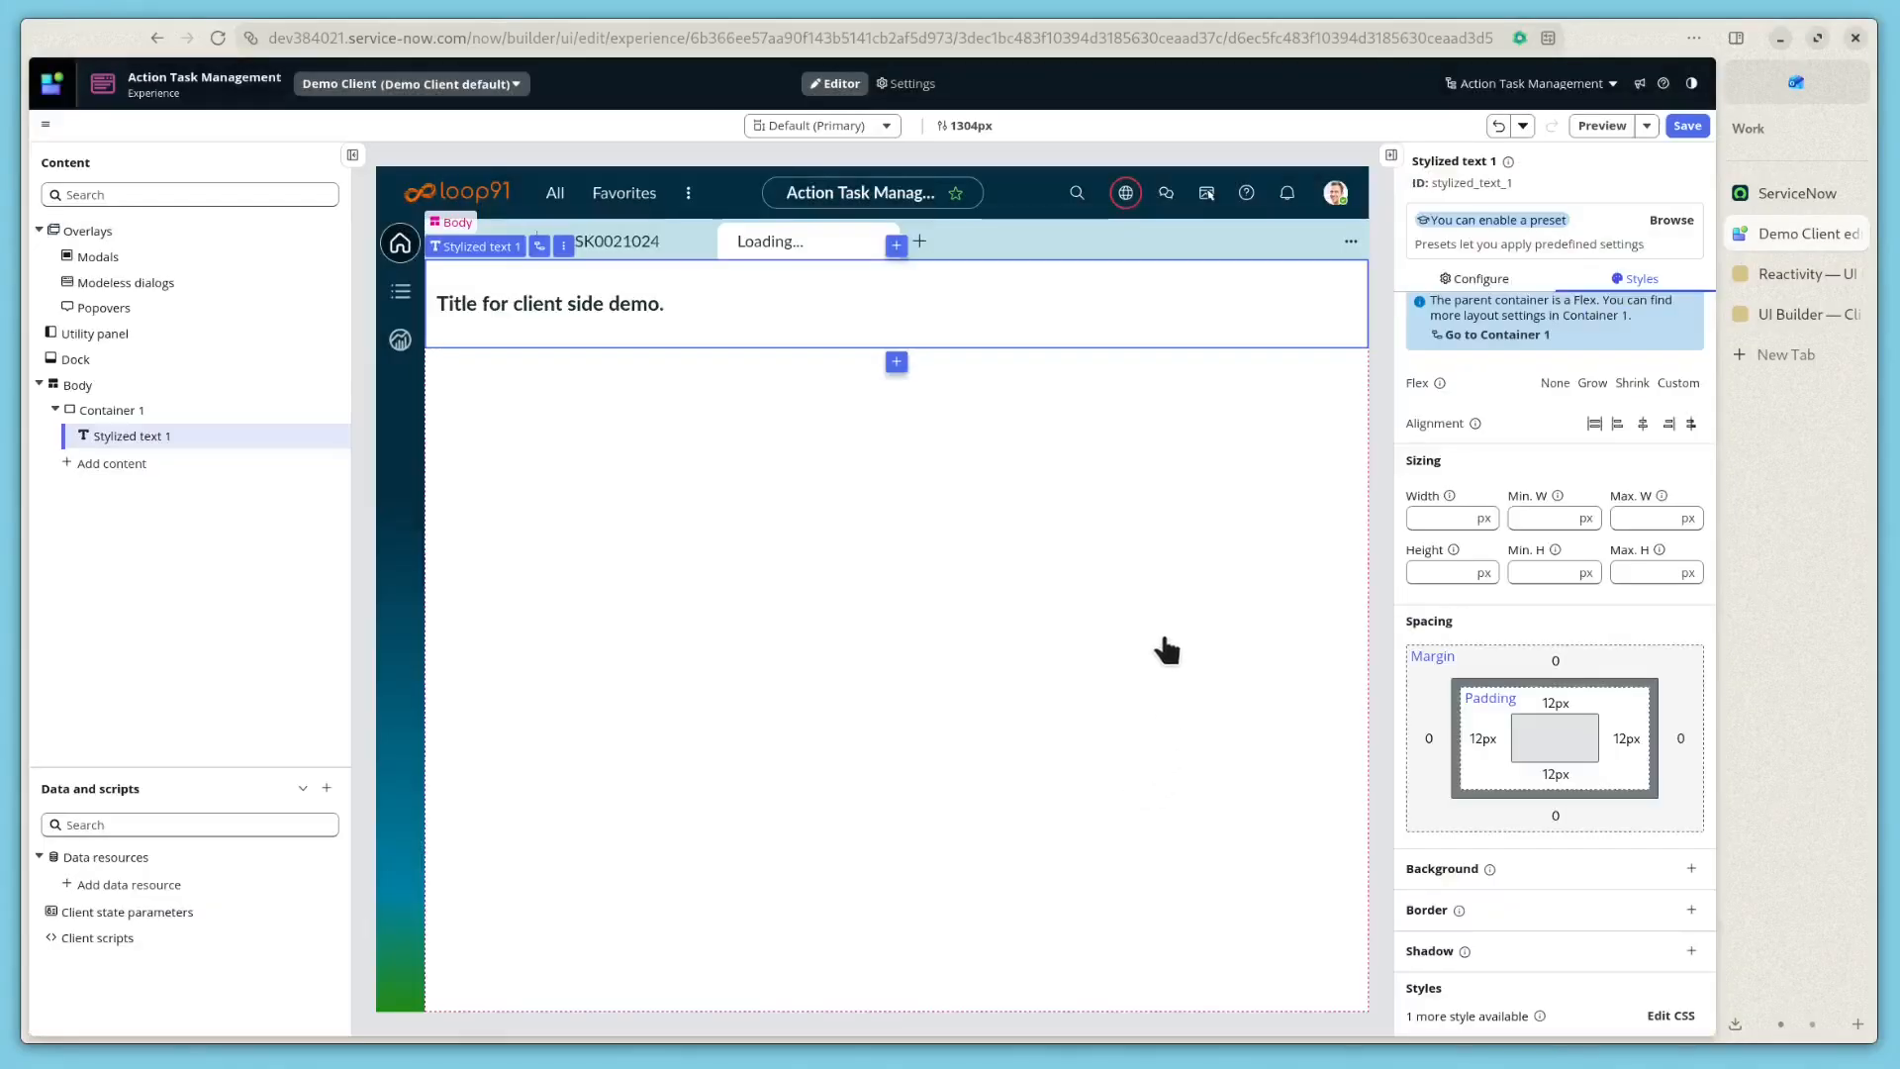
pyautogui.click(1688, 126)
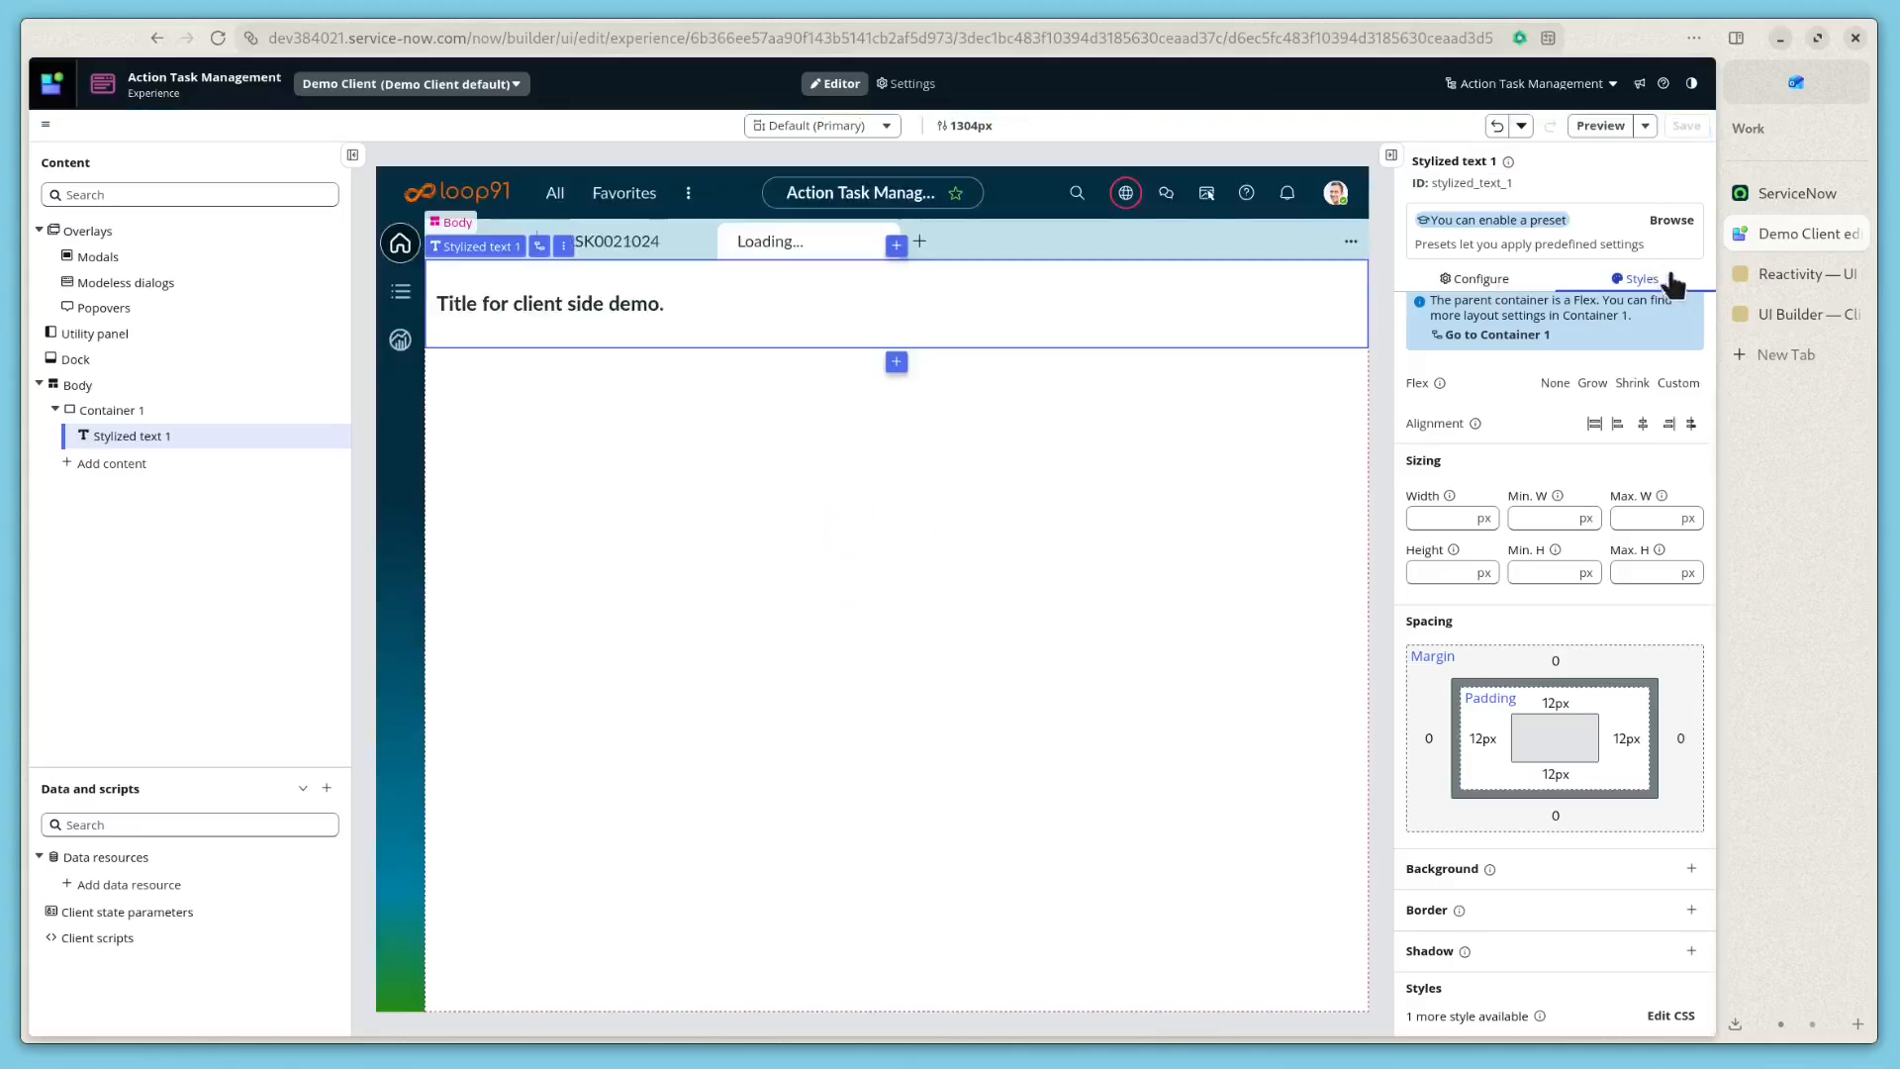
# - Open the Demo Client page's live URL path to check the rendered title, and return to the page editor
pyautogui.click(1647, 127)
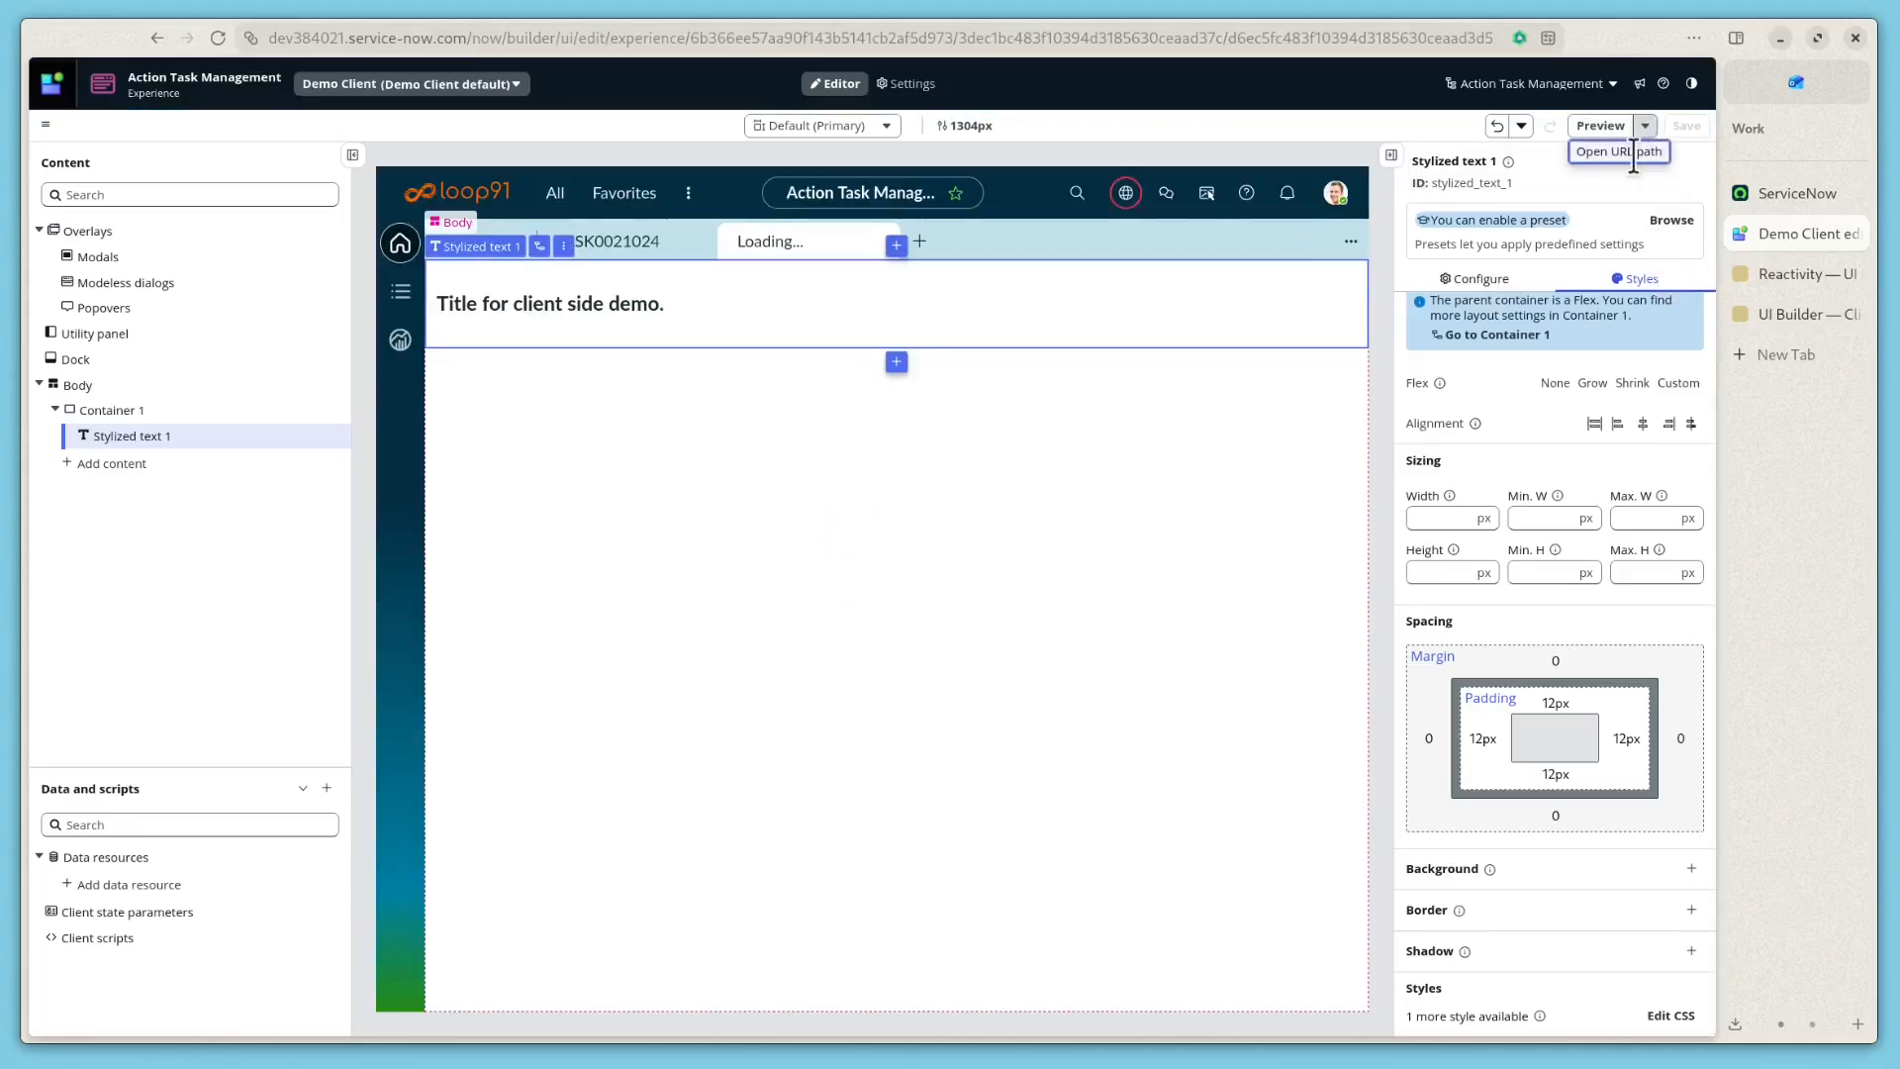
pyautogui.click(1634, 151)
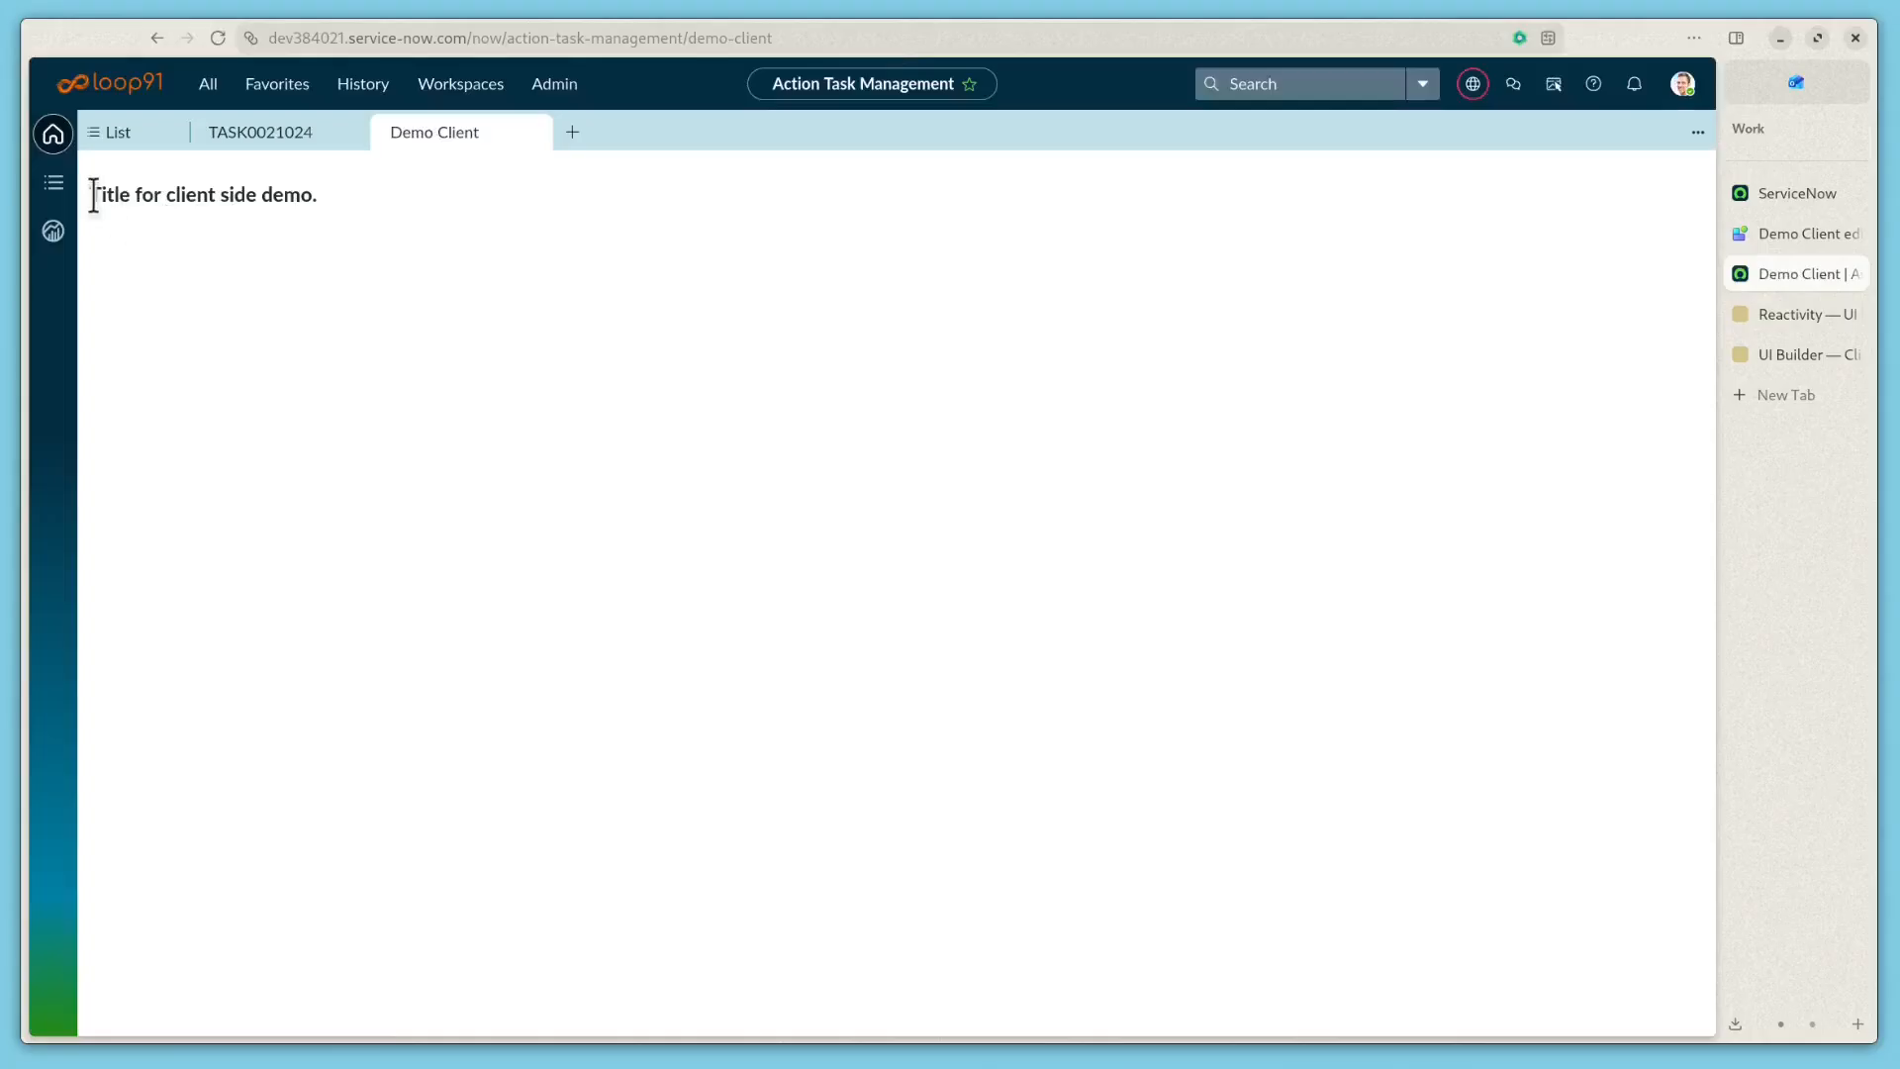
pyautogui.moveTo(89, 195); pyautogui.dragTo(325, 194)
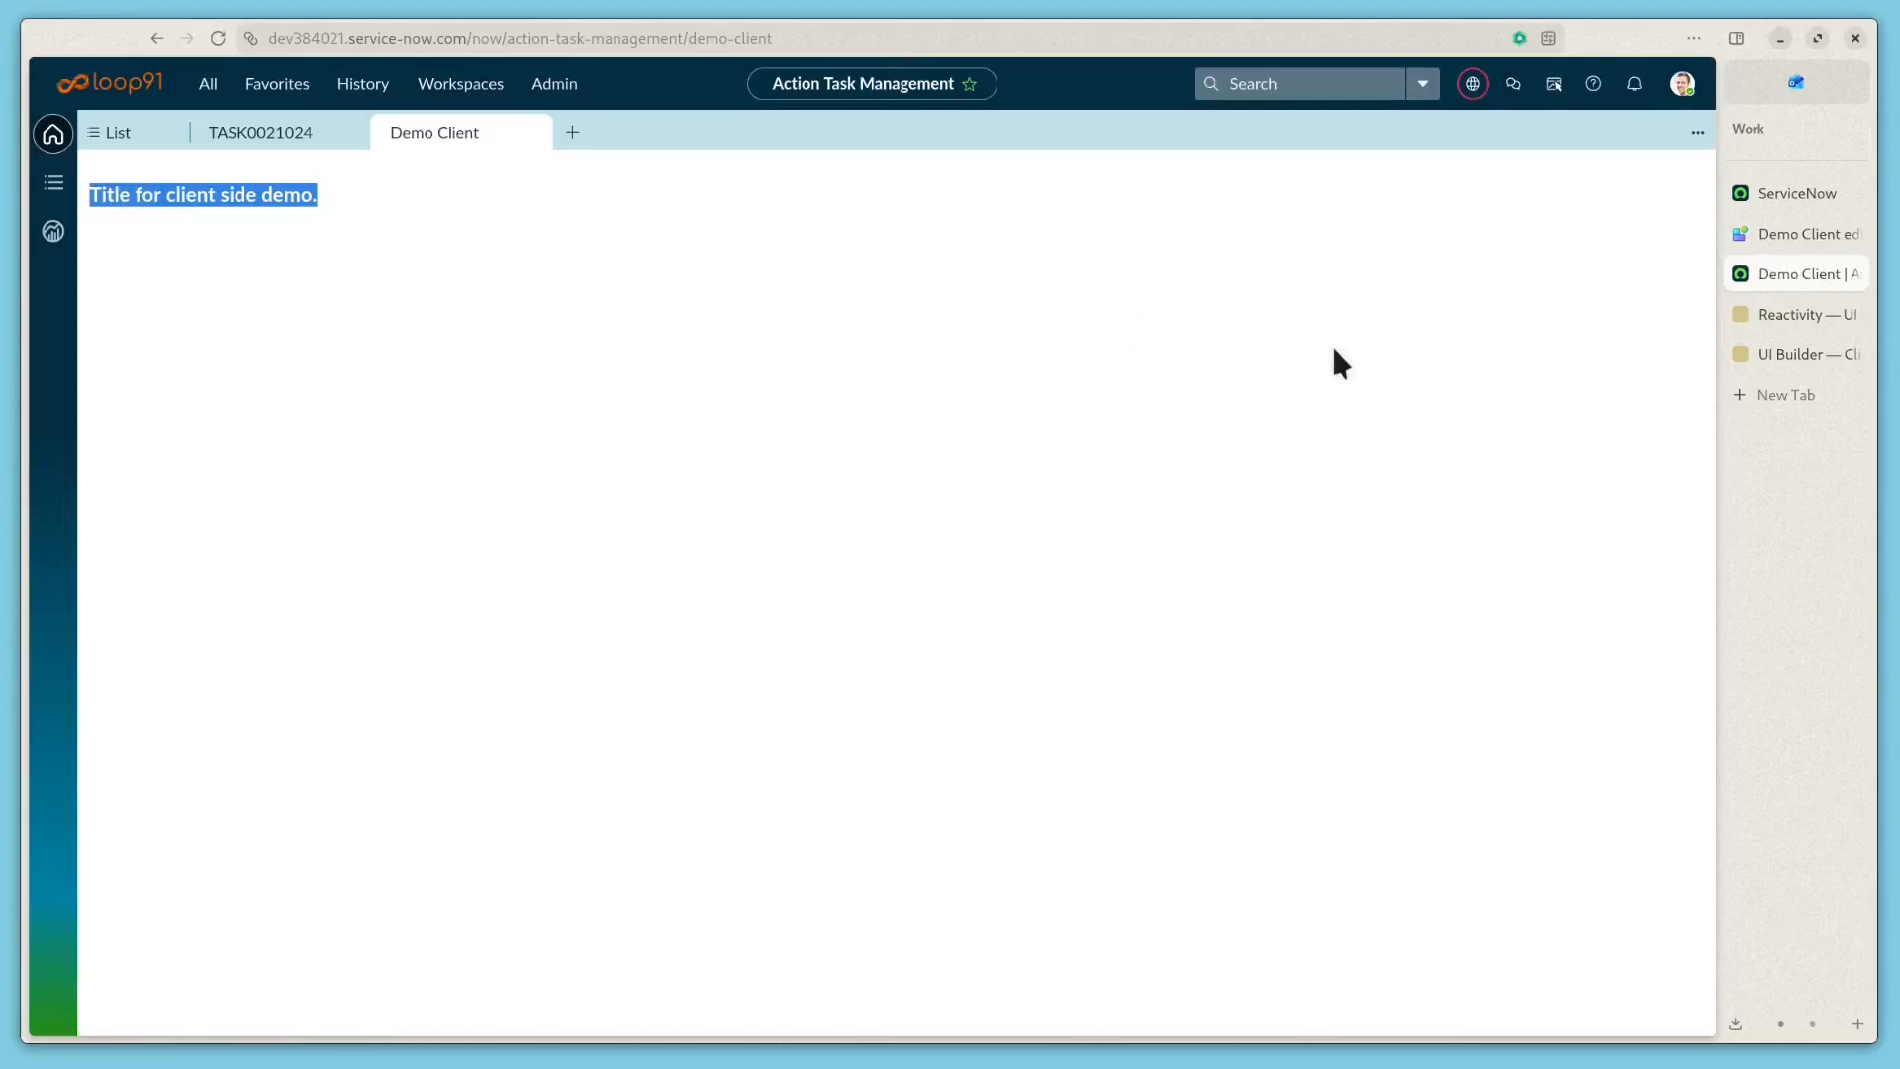
pyautogui.click(1766, 233)
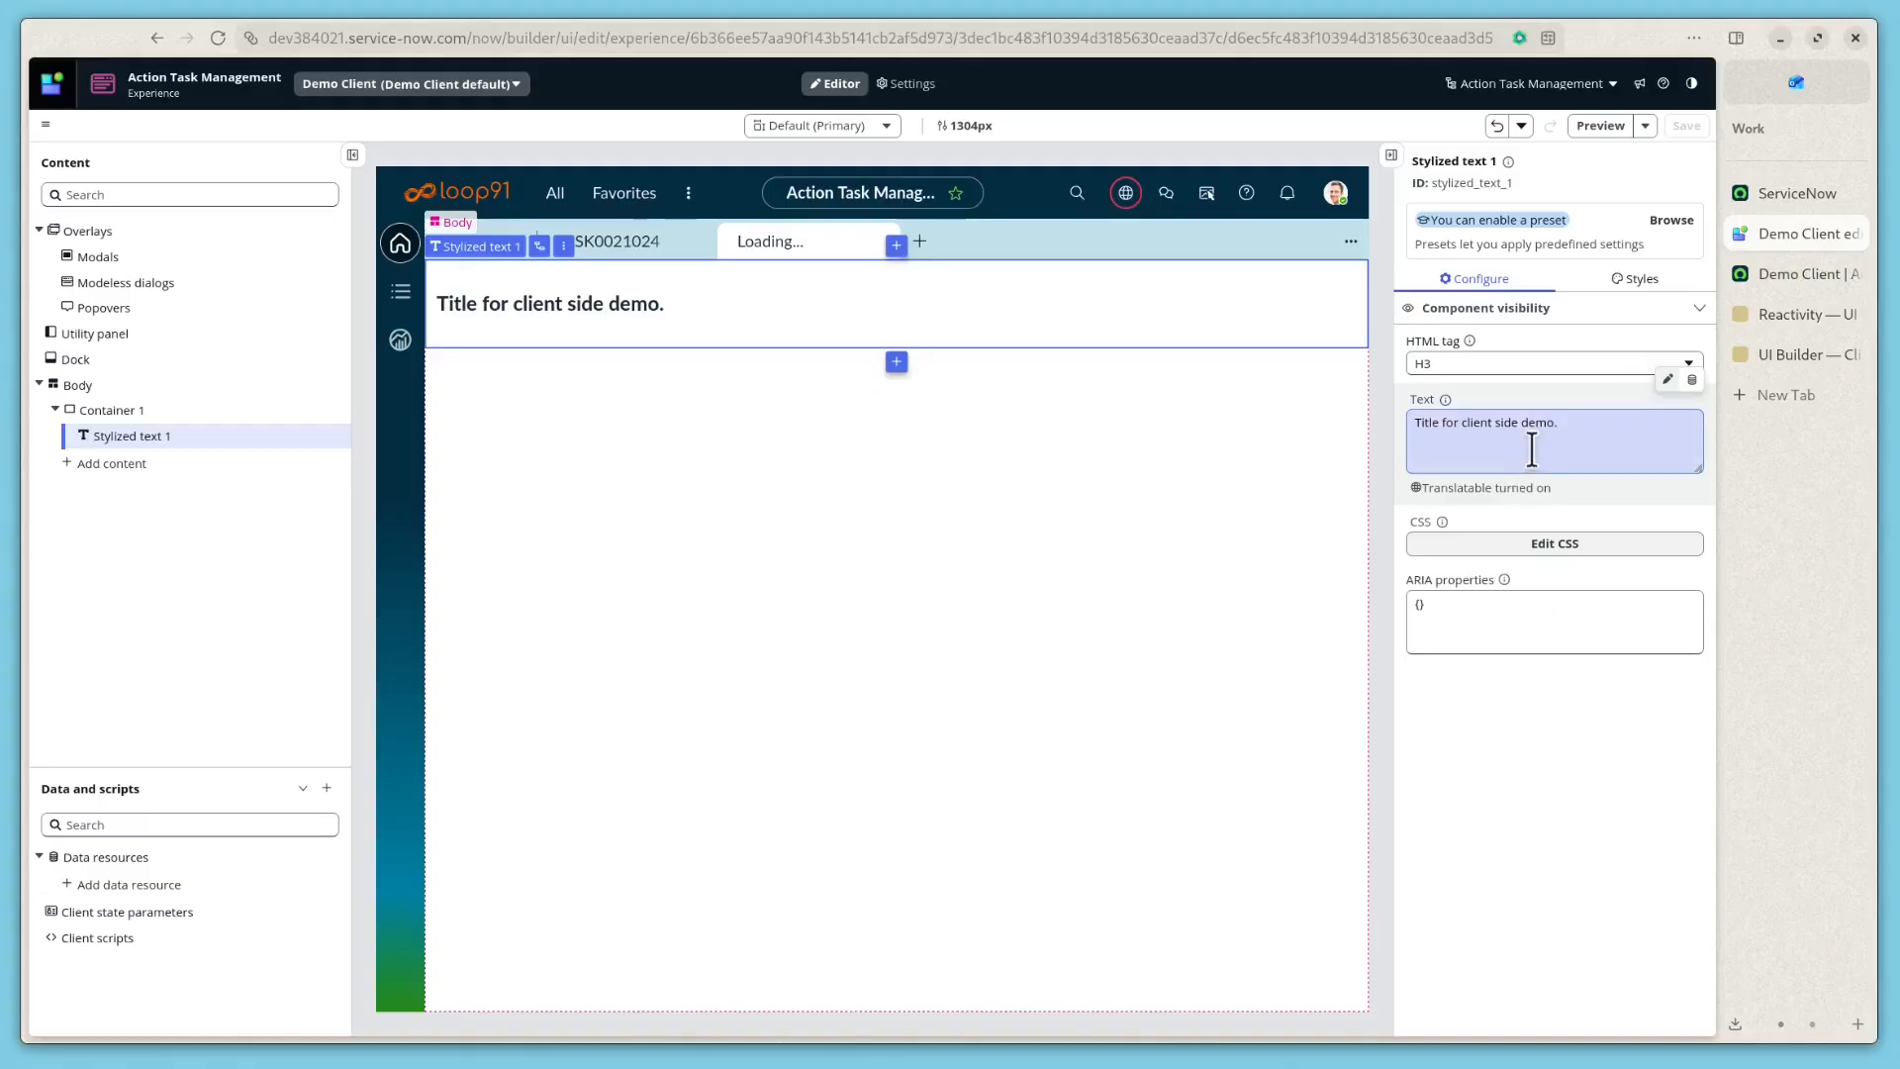
# - Examine the data binding, script and client state options for the stylized text's Text property, and close them without binding anything
pyautogui.click(1691, 382)
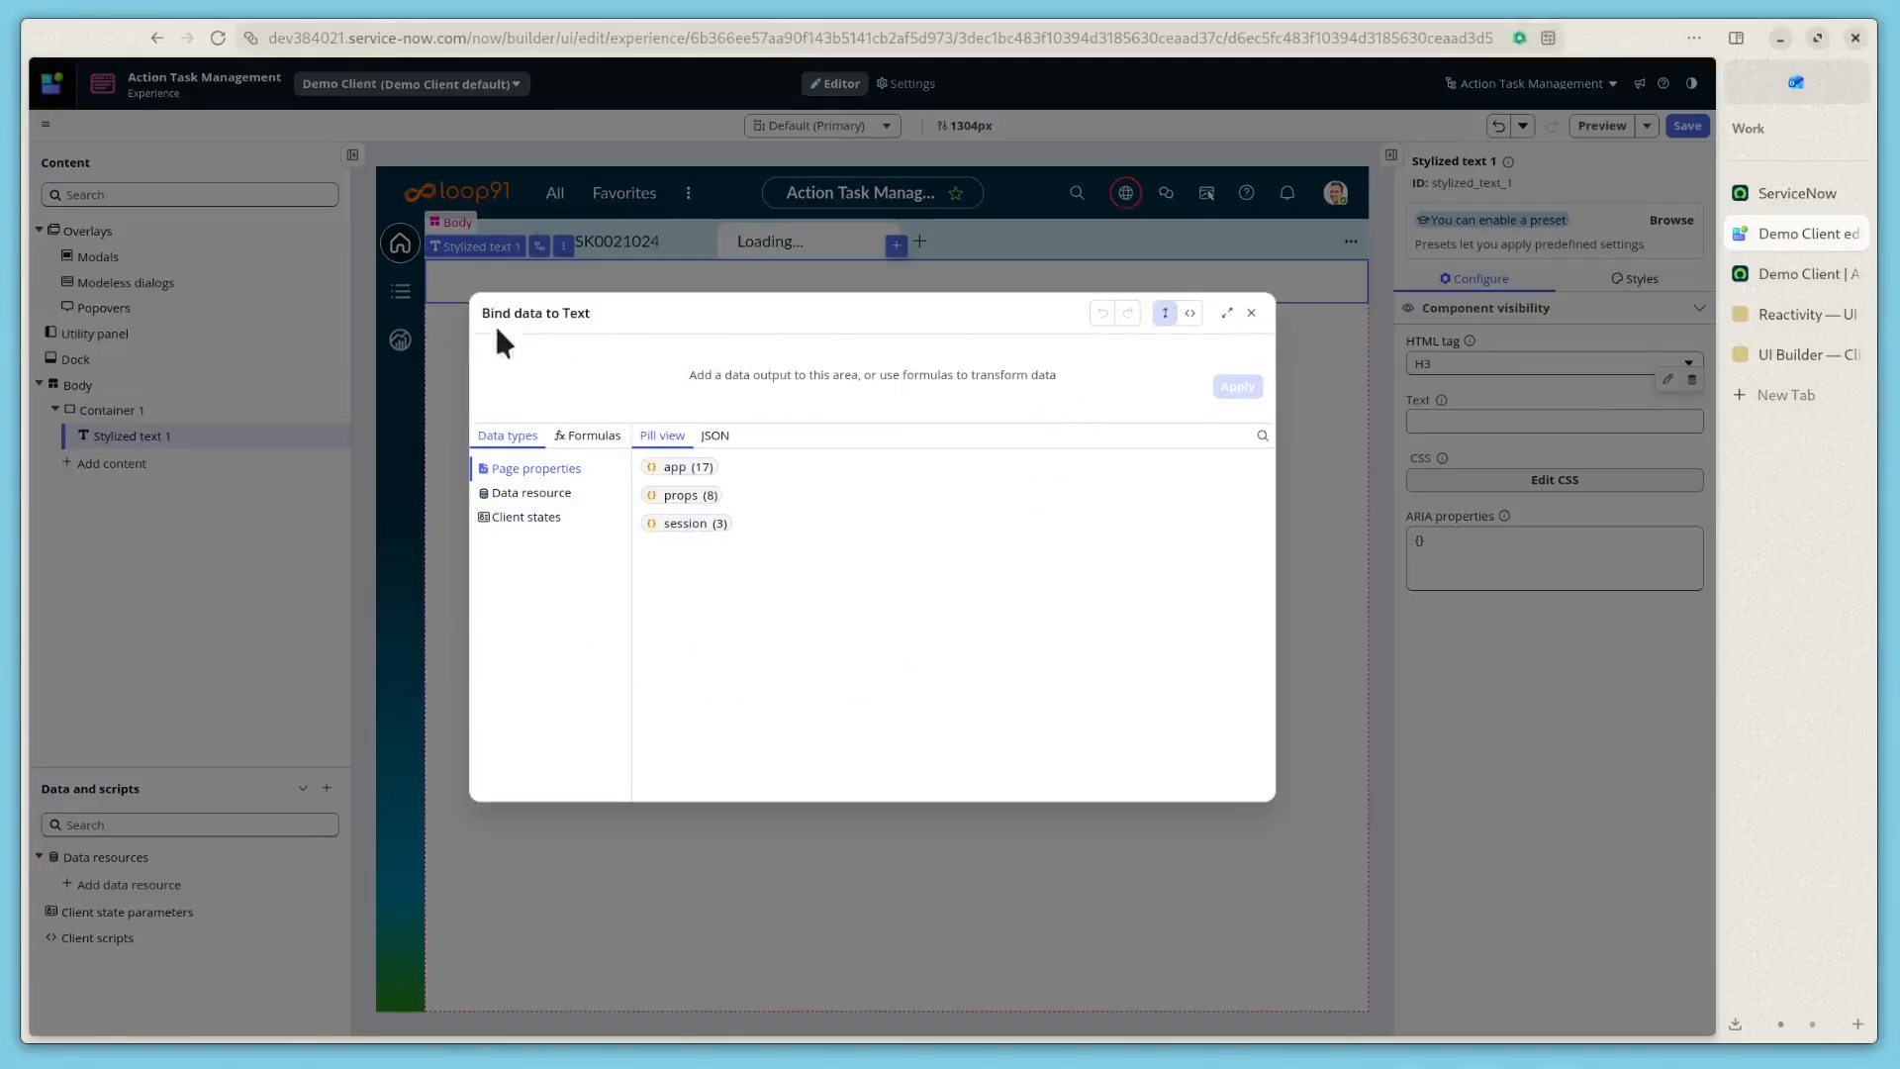
pyautogui.moveTo(486, 319); pyautogui.dragTo(637, 324)
pyautogui.click(635, 314)
pyautogui.click(1166, 315)
pyautogui.click(1191, 314)
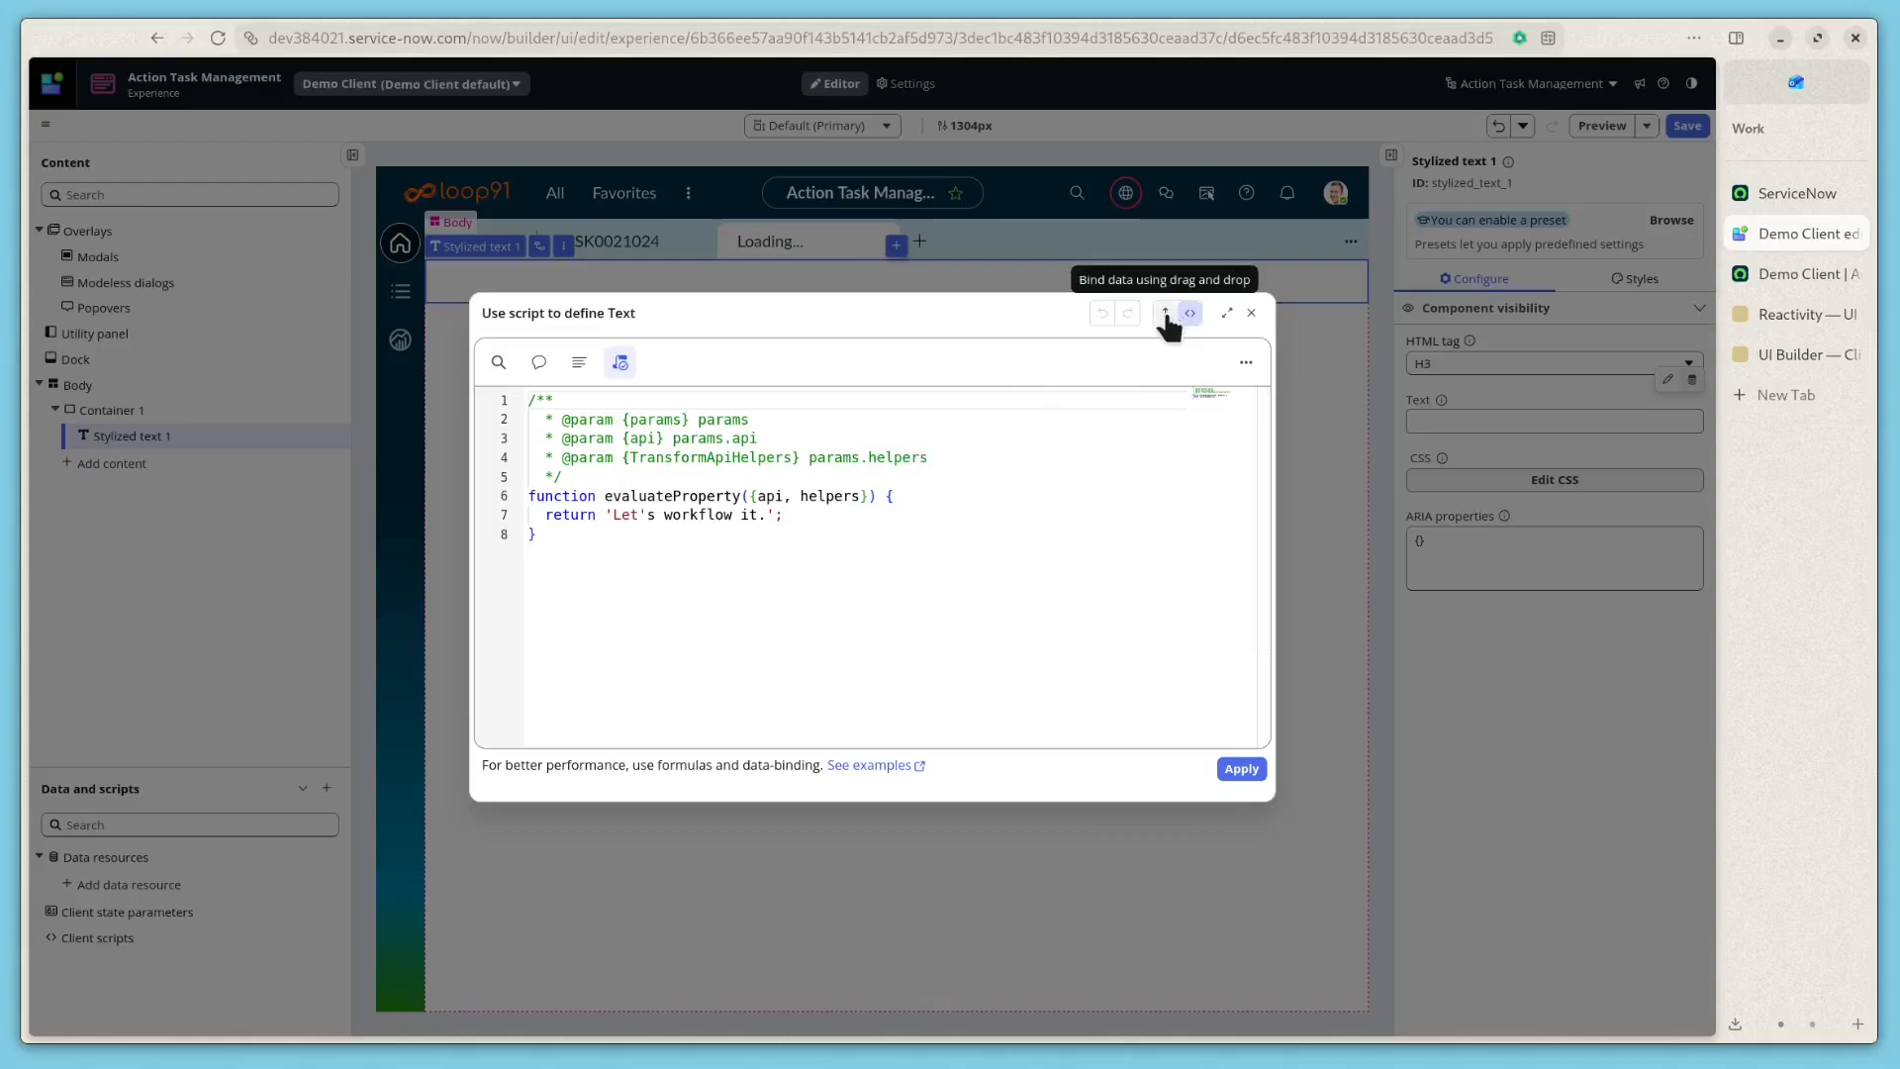
pyautogui.click(1167, 314)
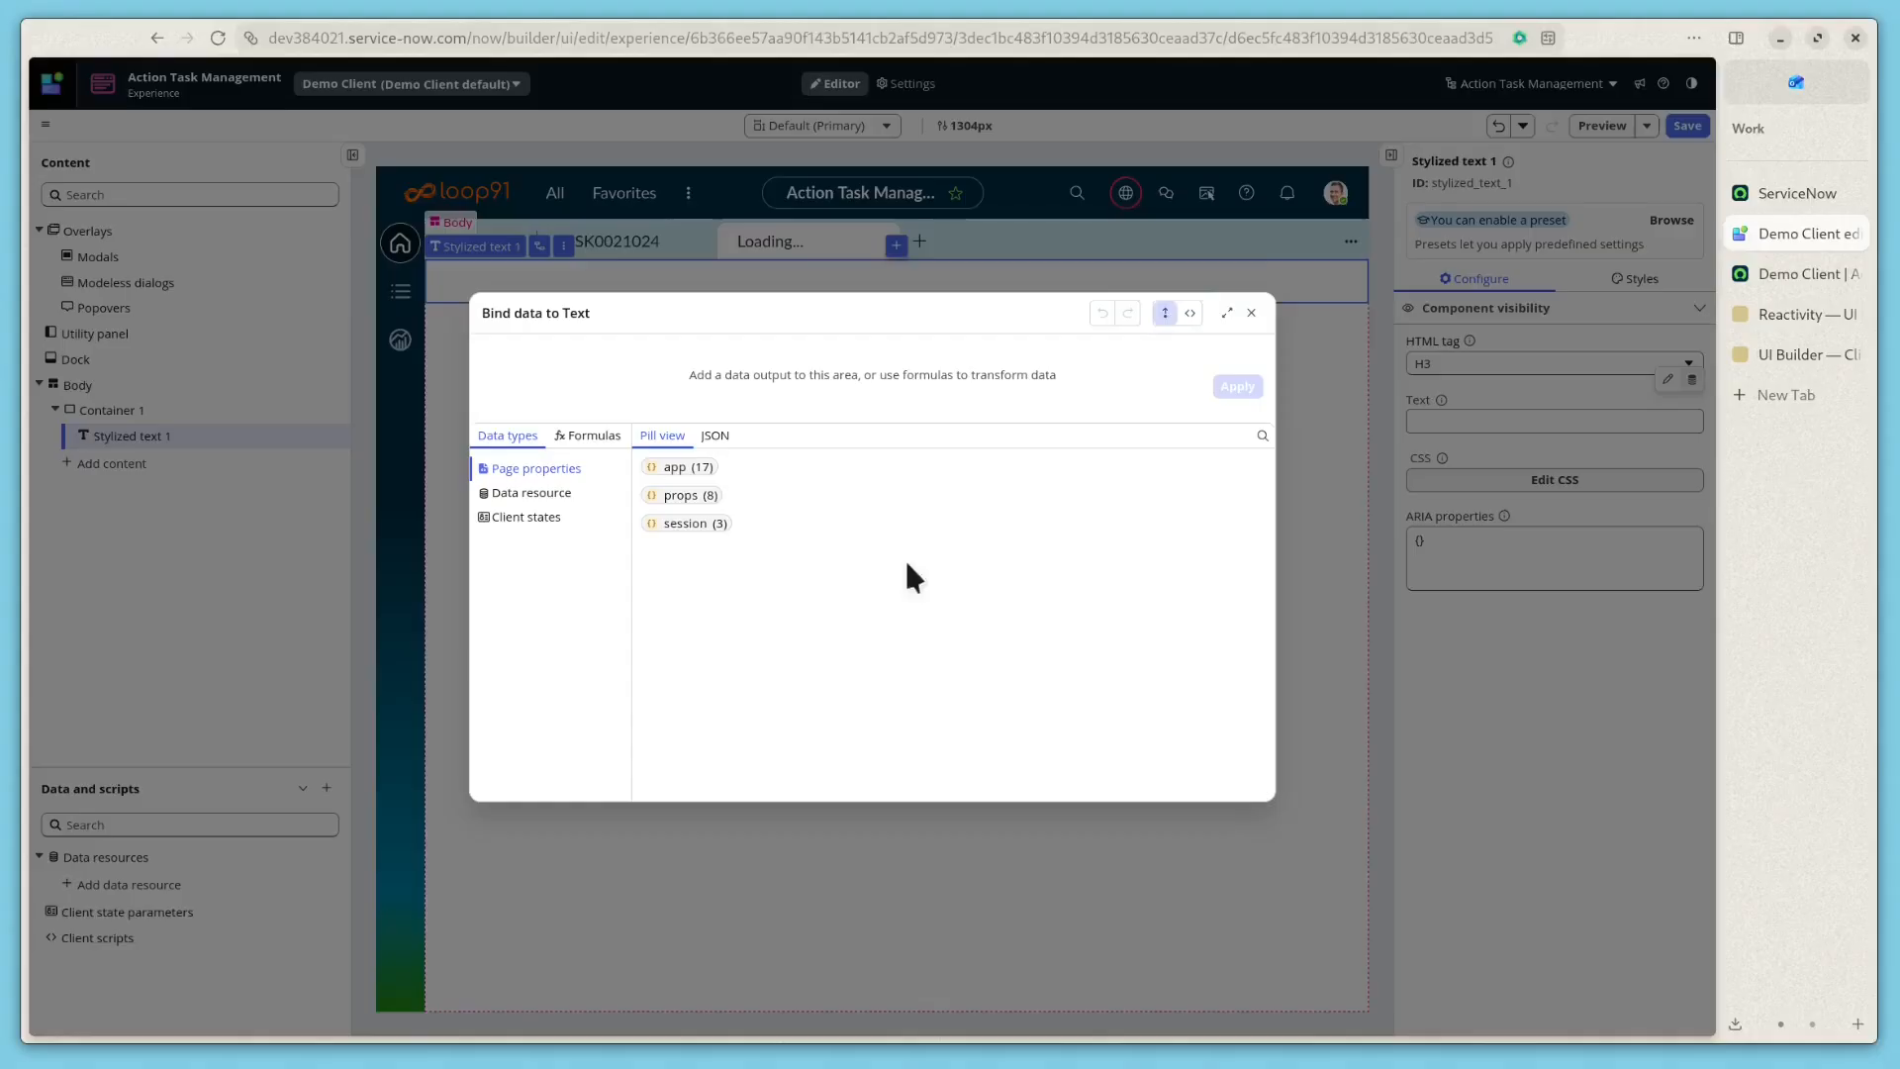
pyautogui.click(521, 525)
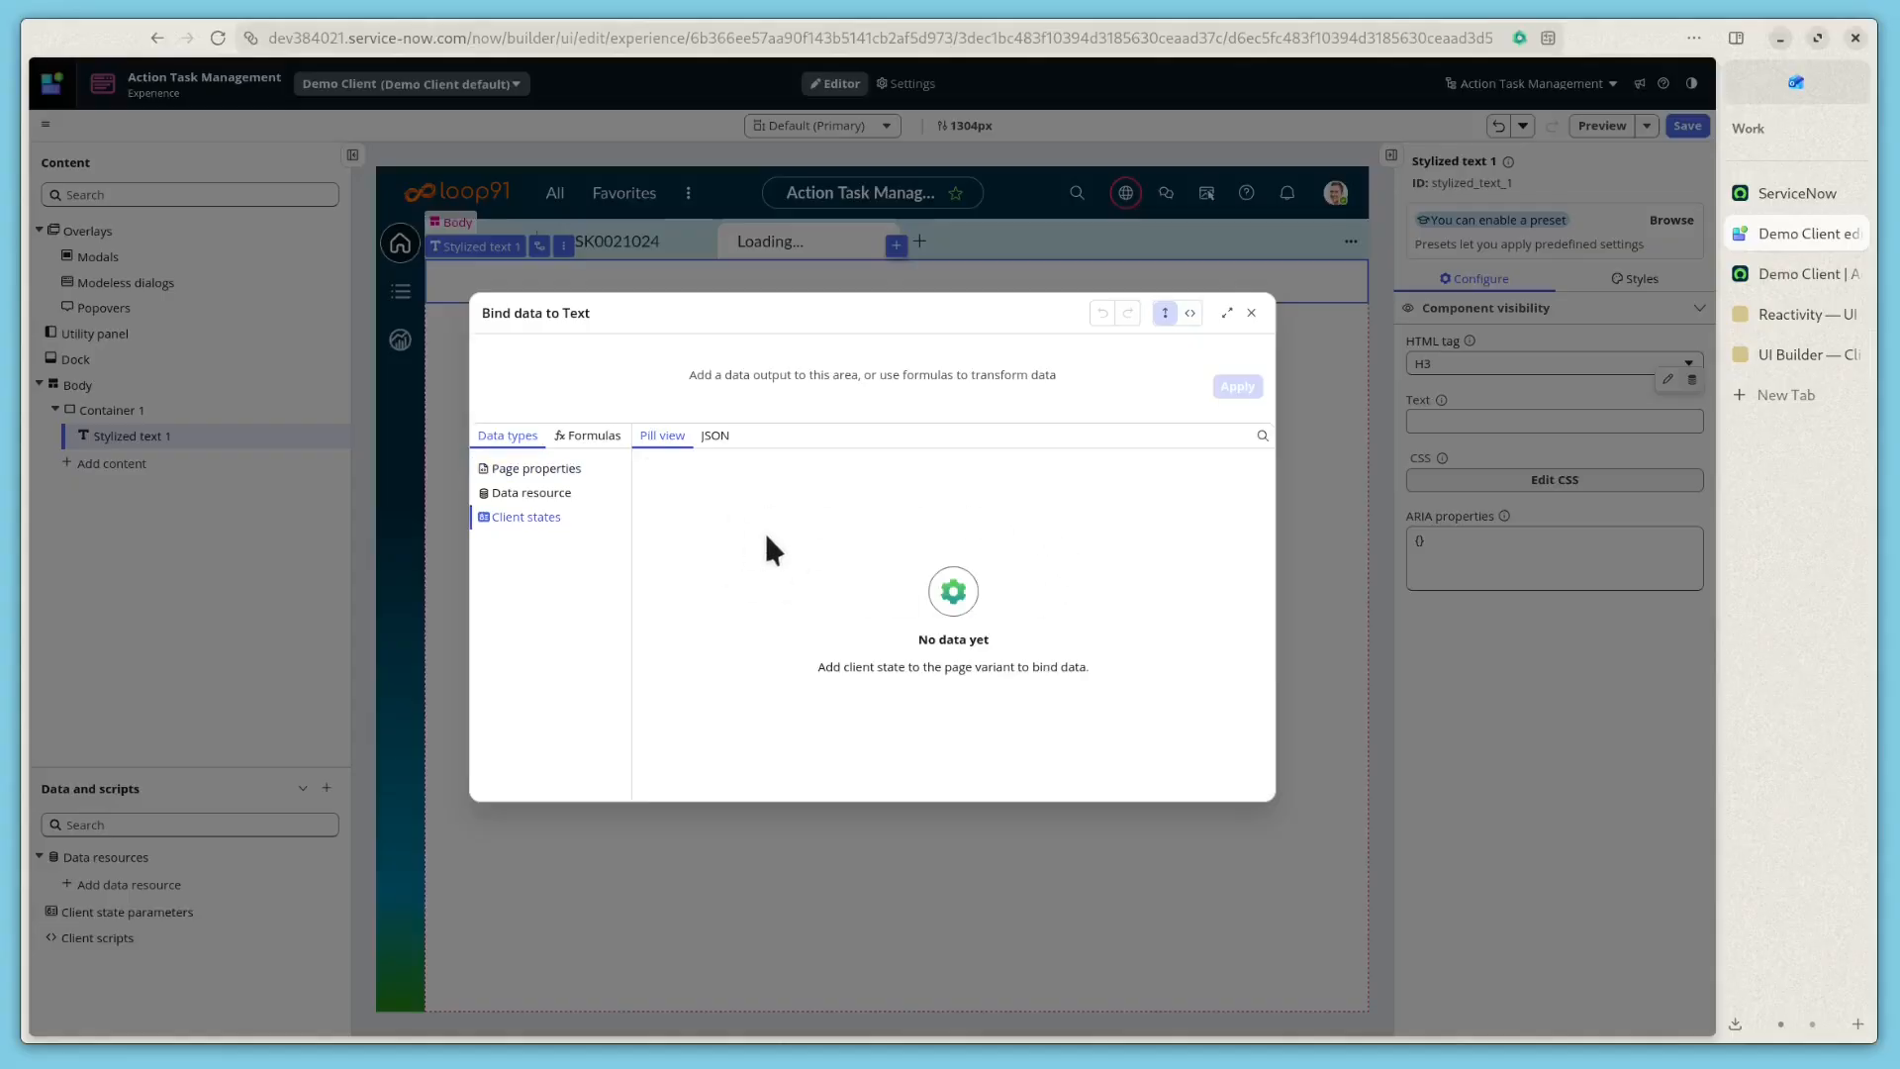
pyautogui.click(1251, 314)
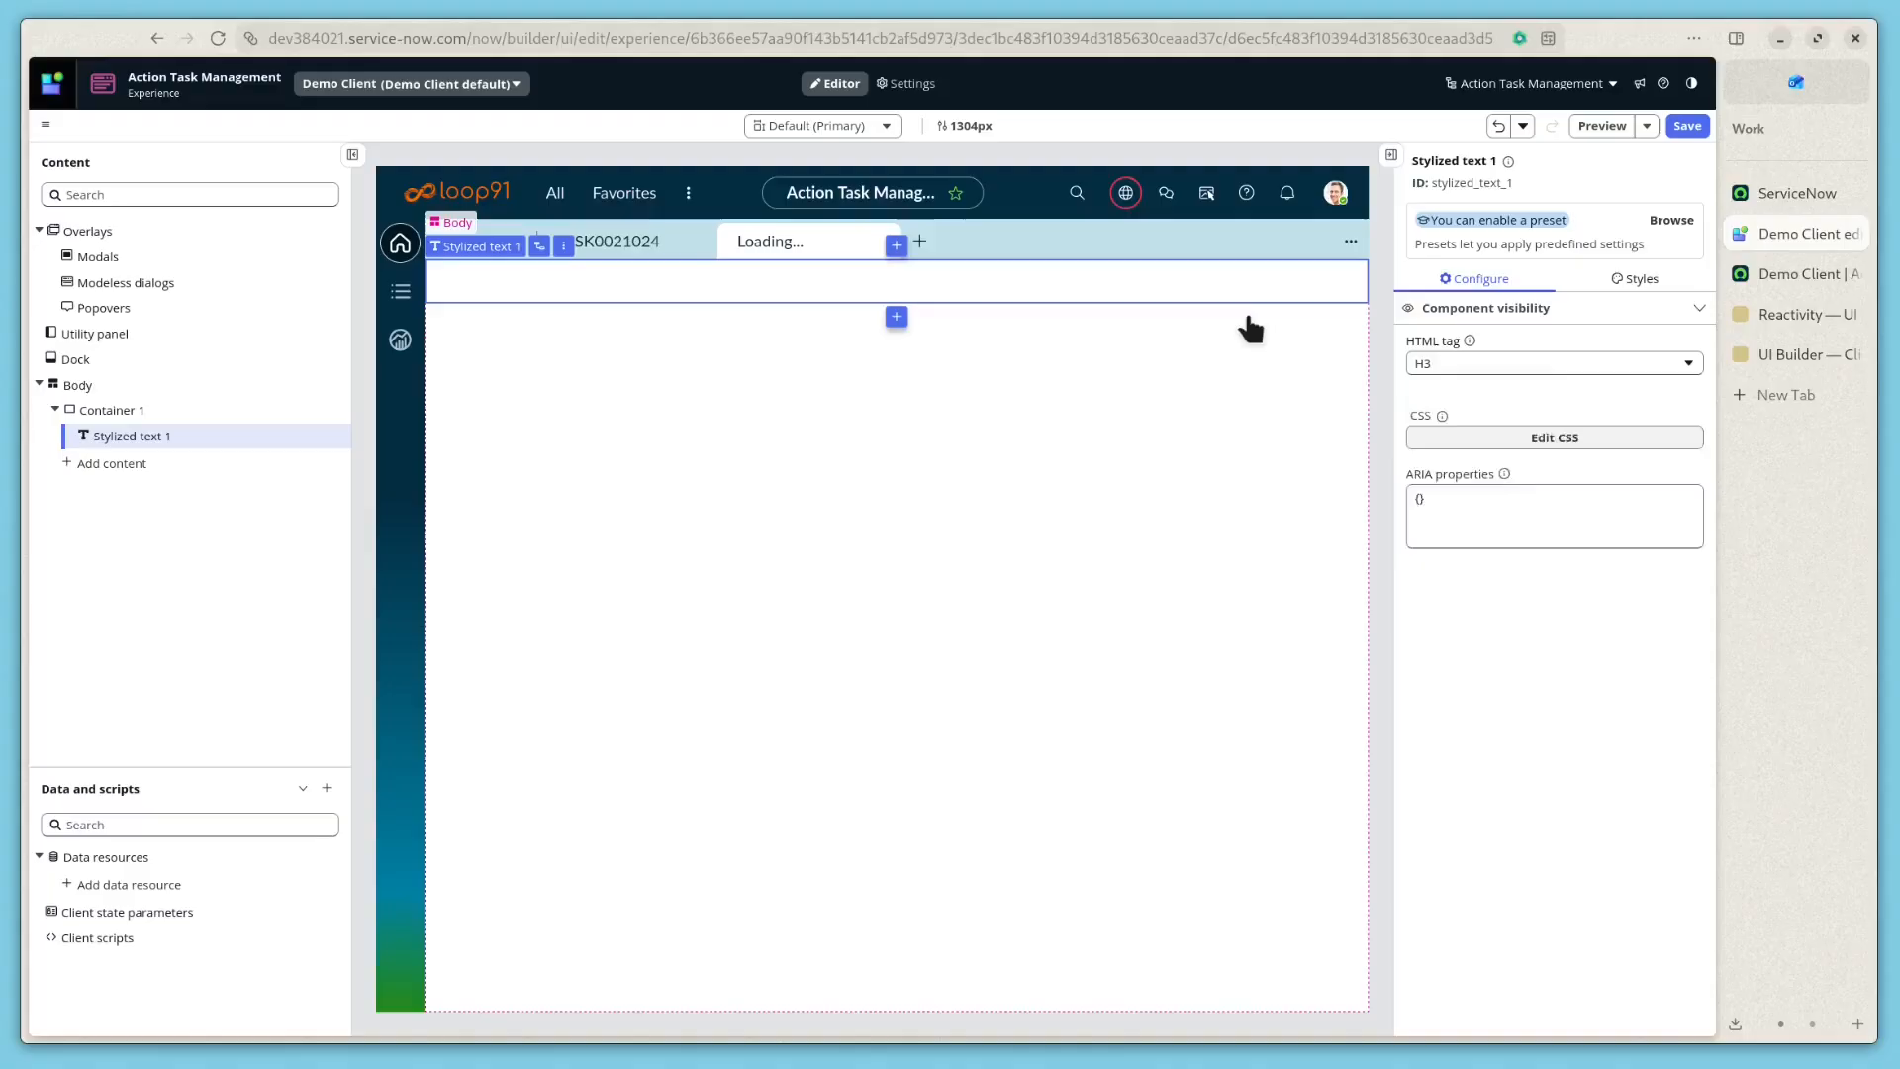
# - Create a String client state parameter named titleString with the initial value "This is my title text." and apply it
pyautogui.click(135, 912)
pyautogui.doubleClick(419, 429)
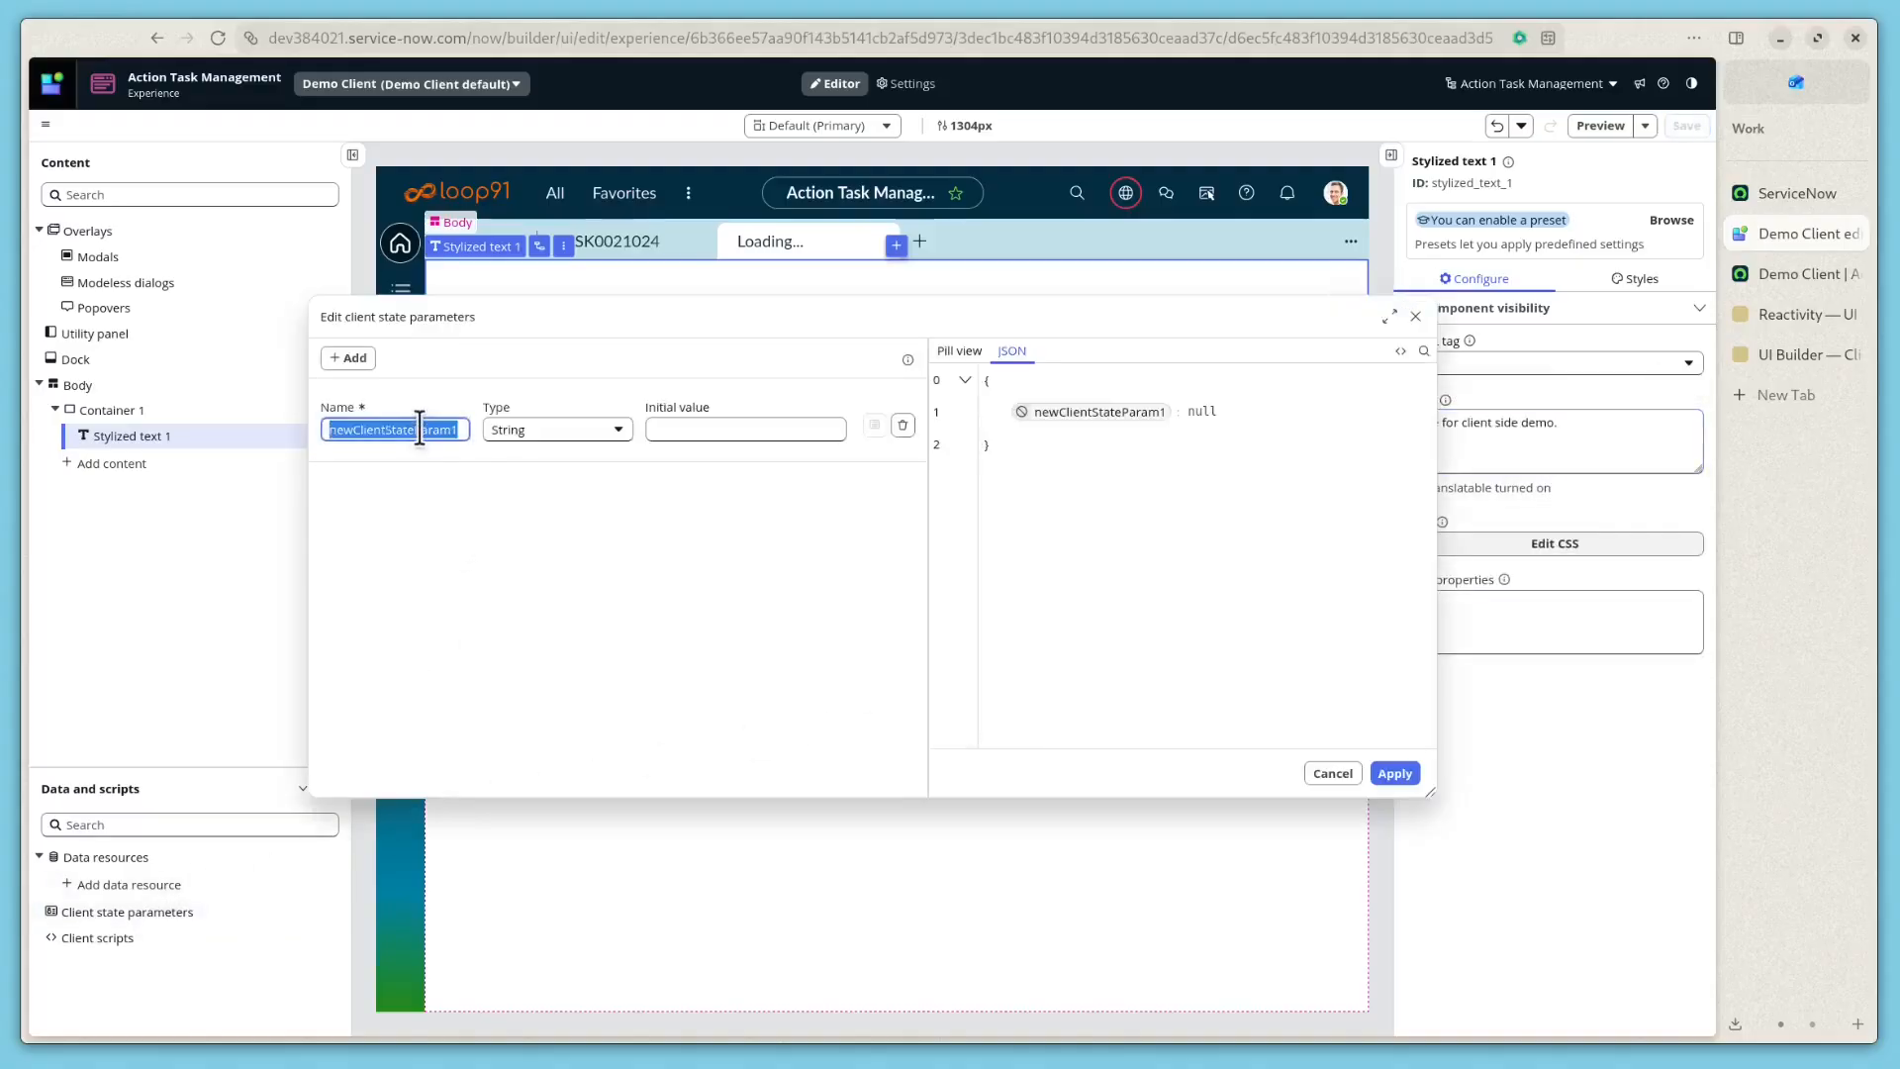
pyautogui.write('titleString')
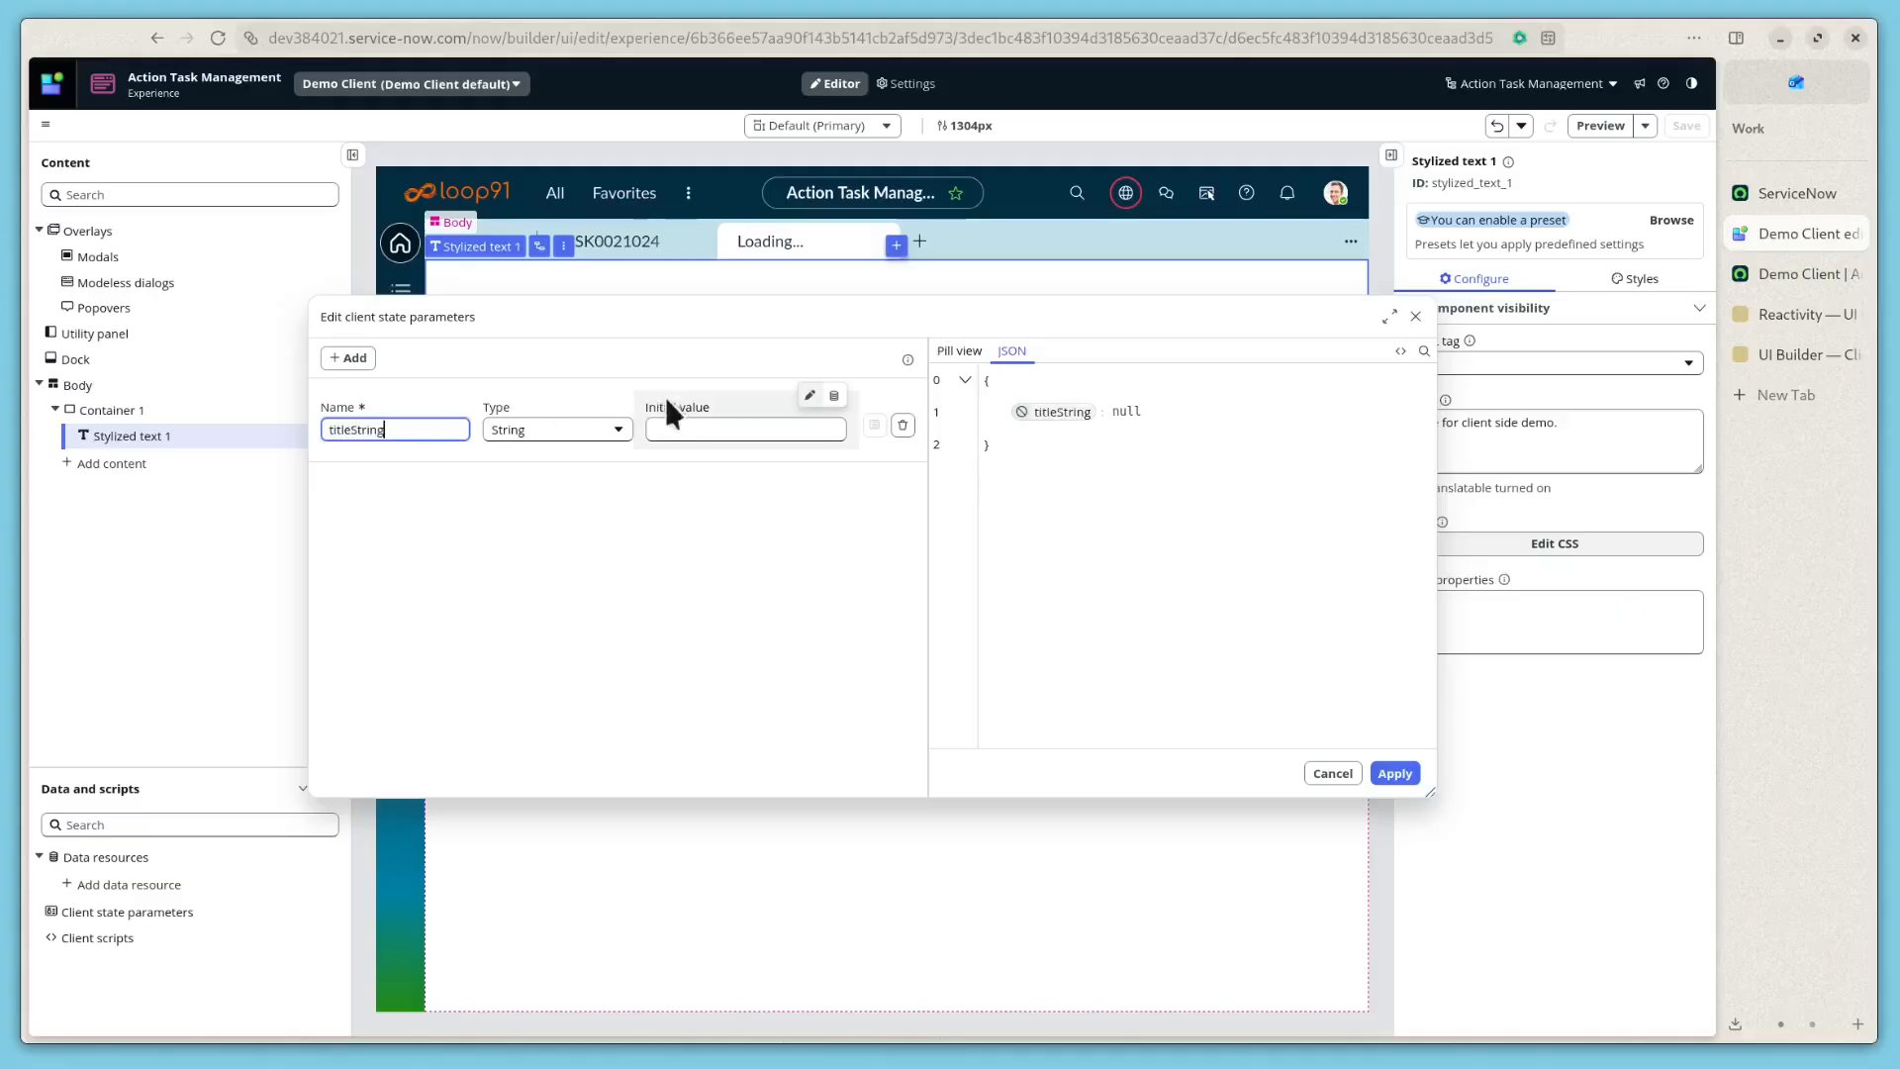
pyautogui.click(671, 429)
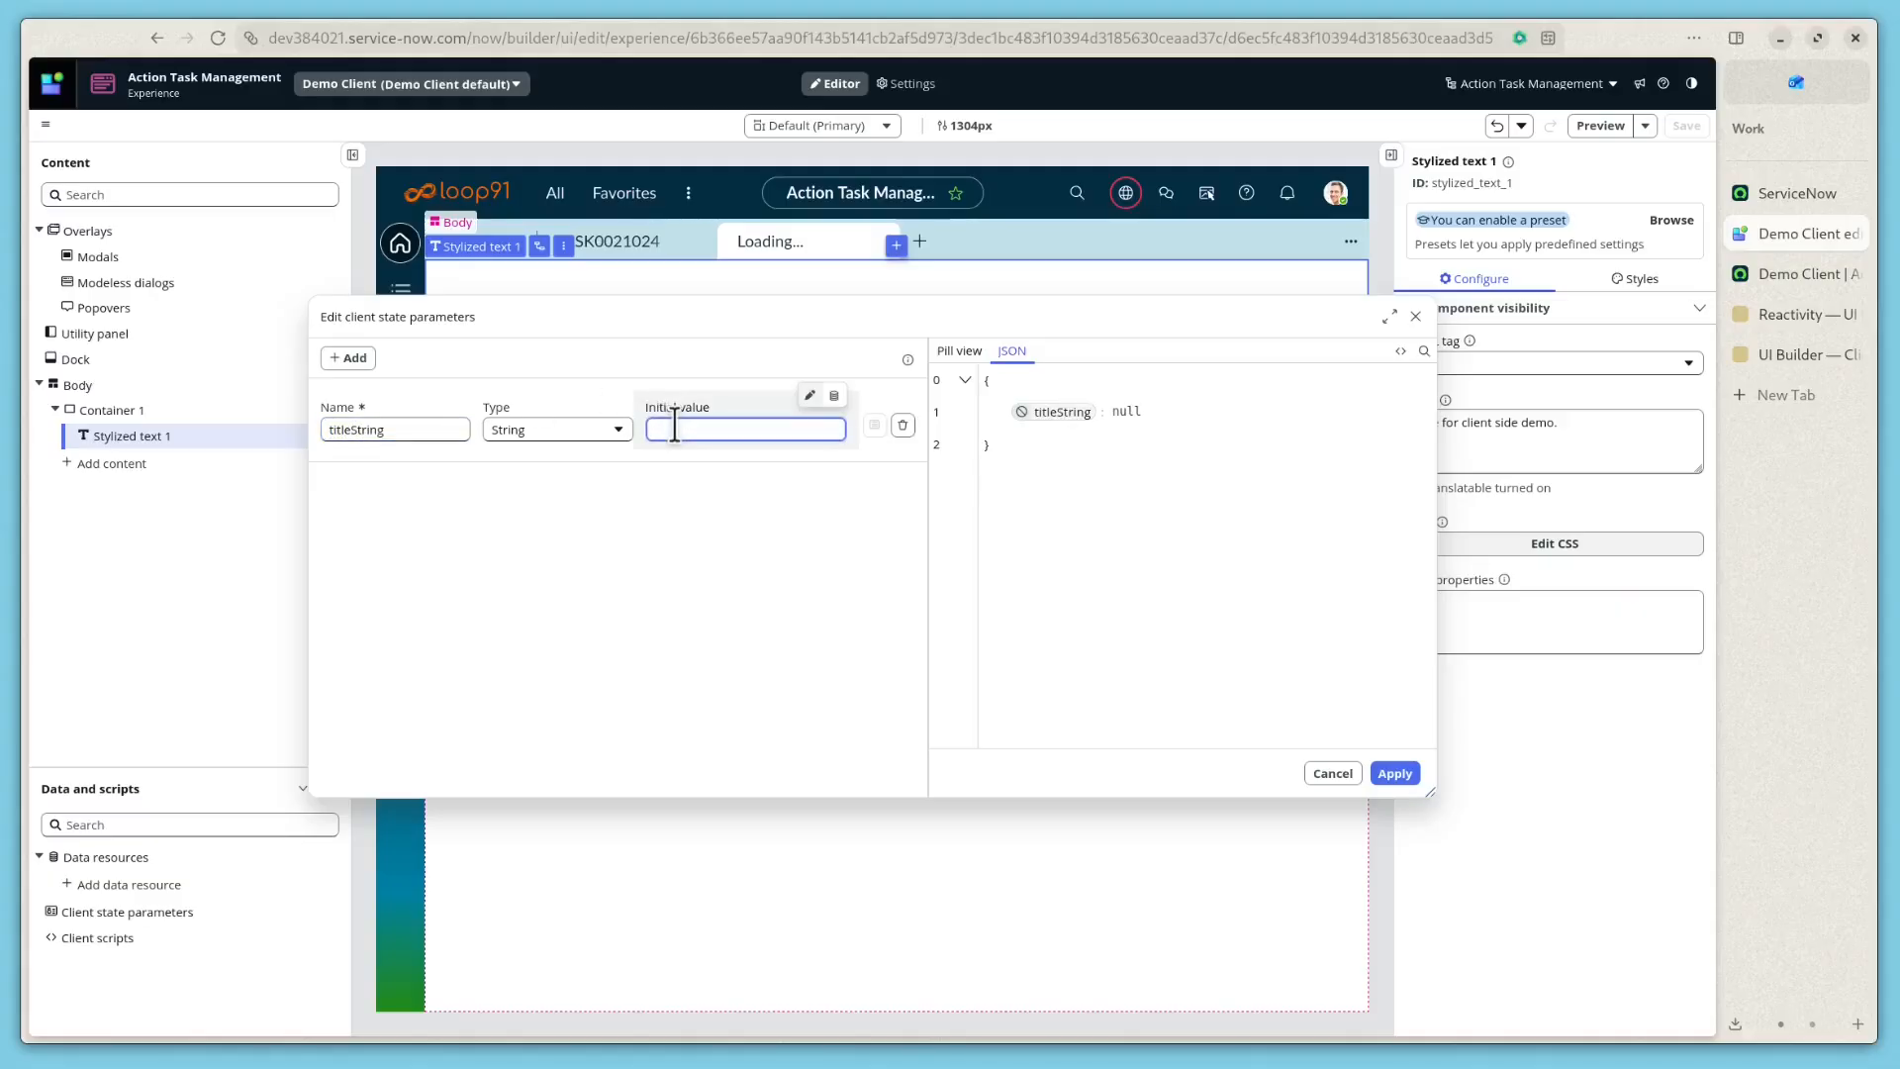
pyautogui.write('This is my title text.')
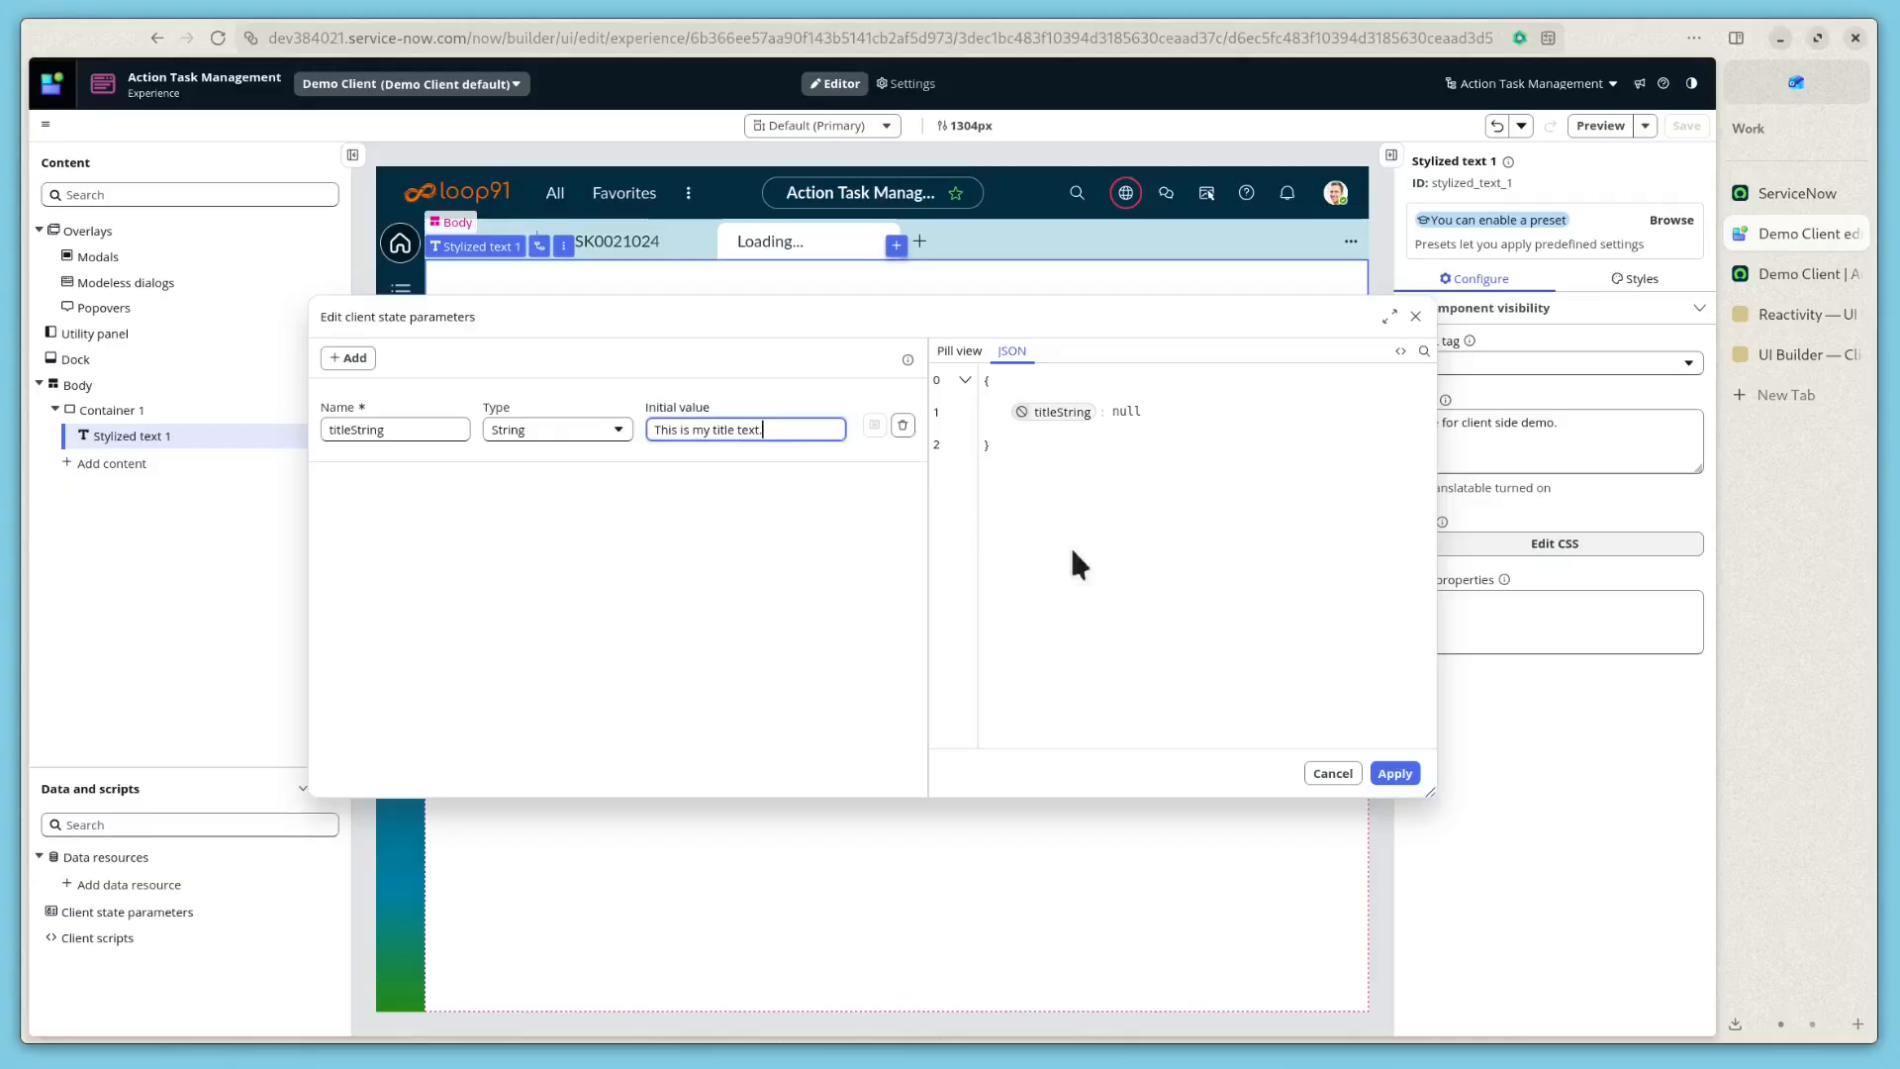
pyautogui.click(1183, 544)
pyautogui.click(1394, 773)
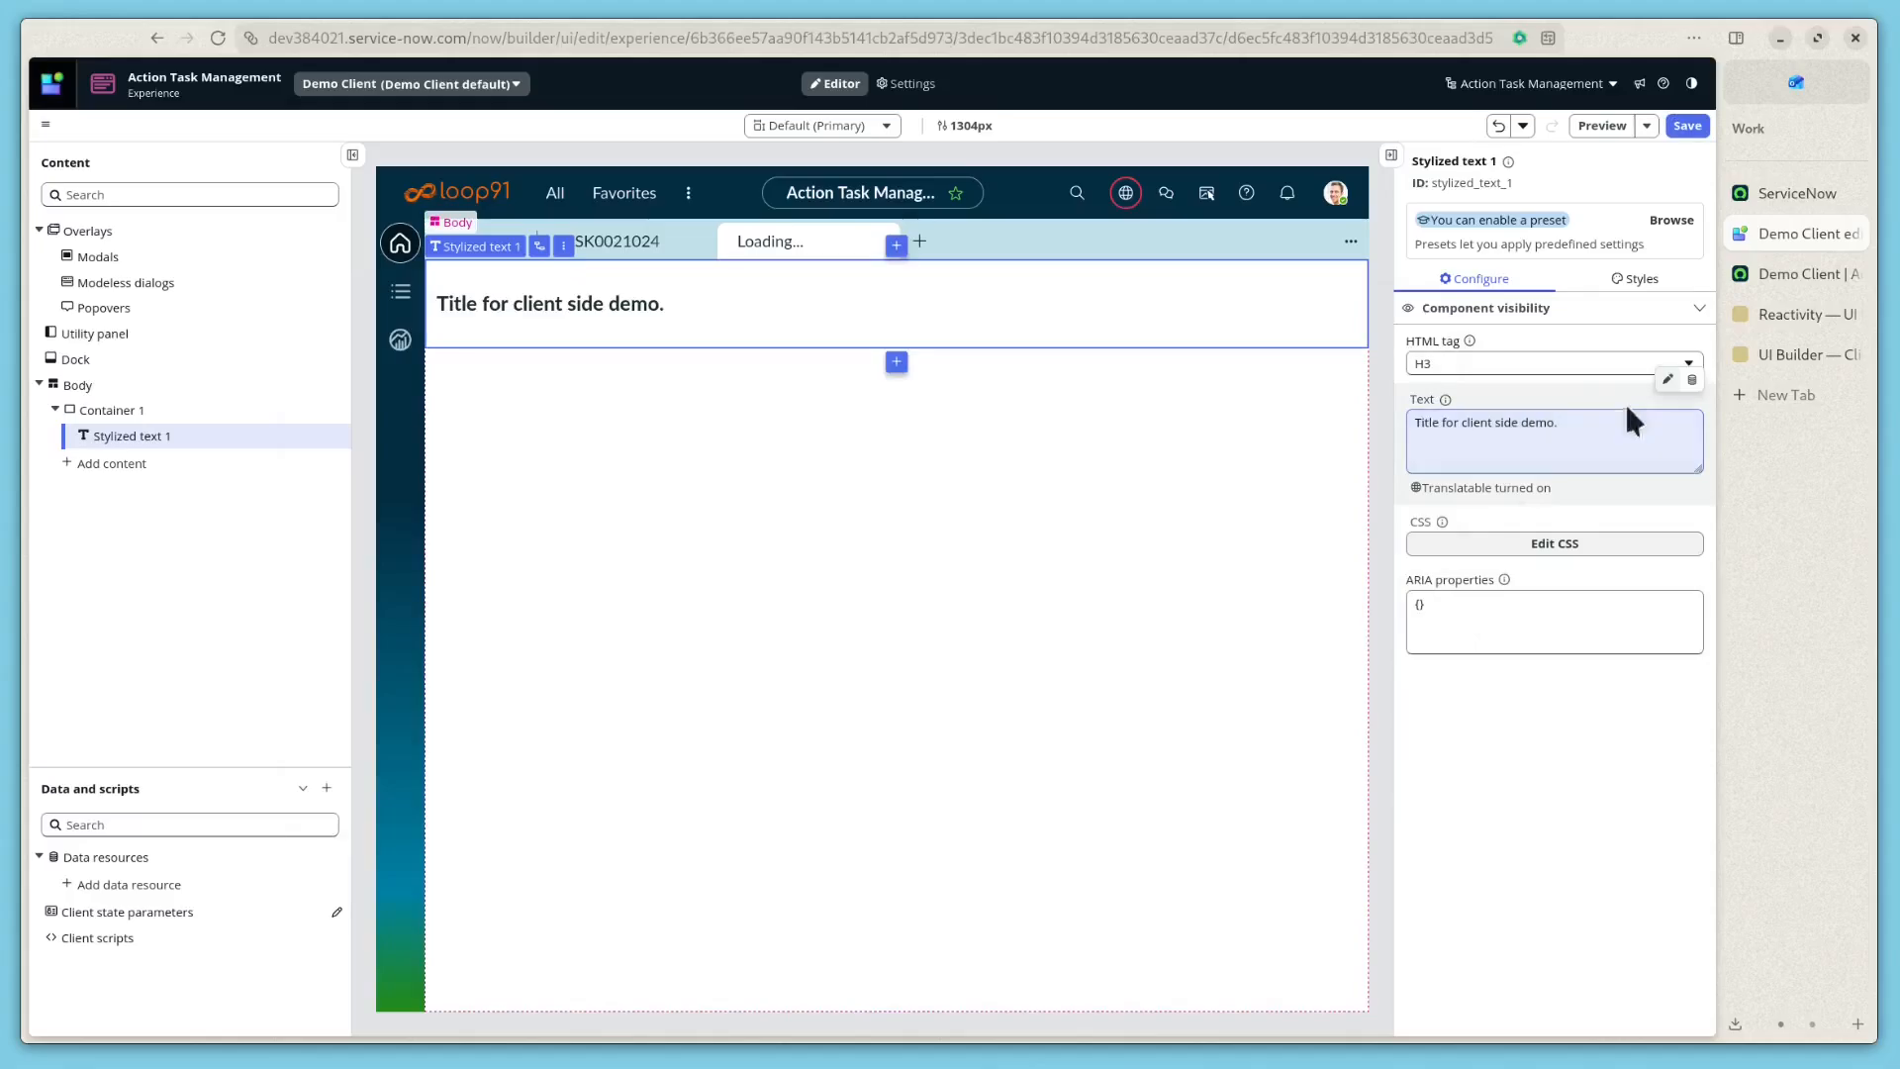
# - Bind the stylized text's Text property to the titleString client state and apply the binding
pyautogui.click(1693, 382)
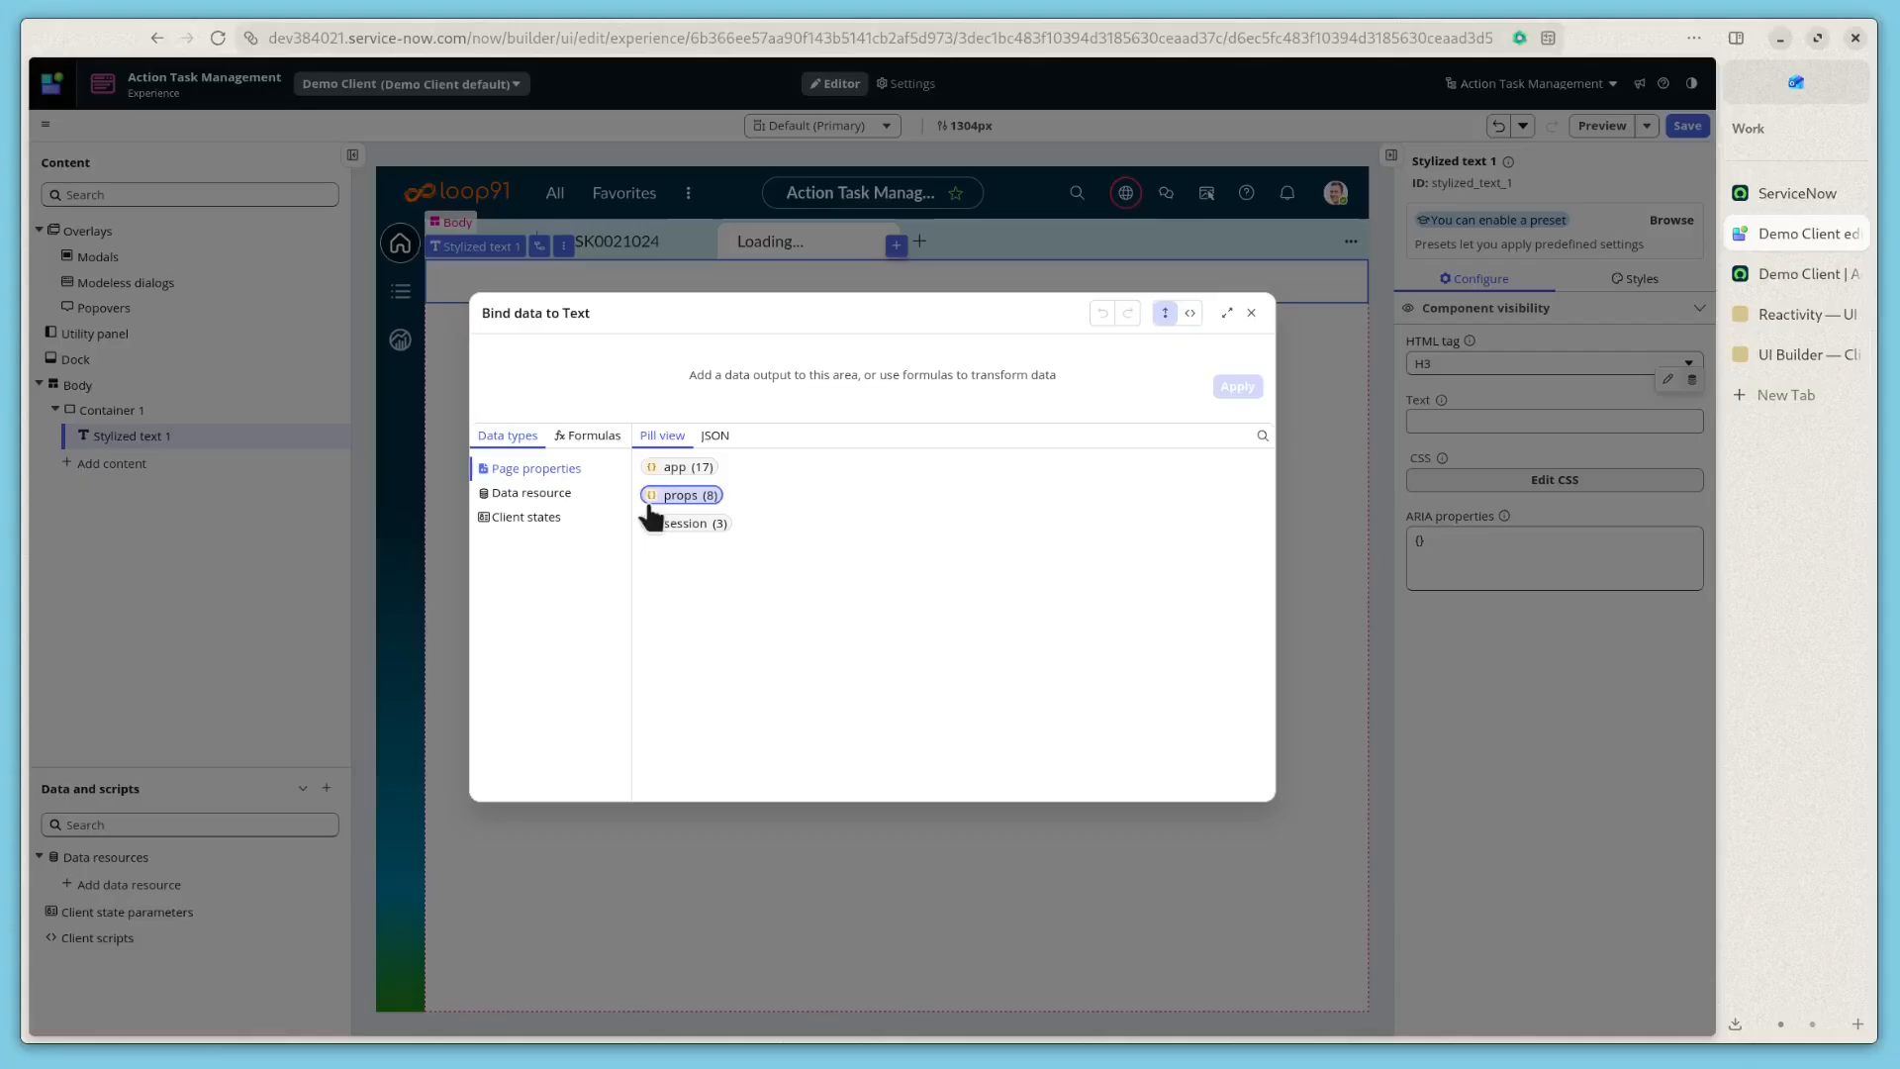
pyautogui.click(514, 518)
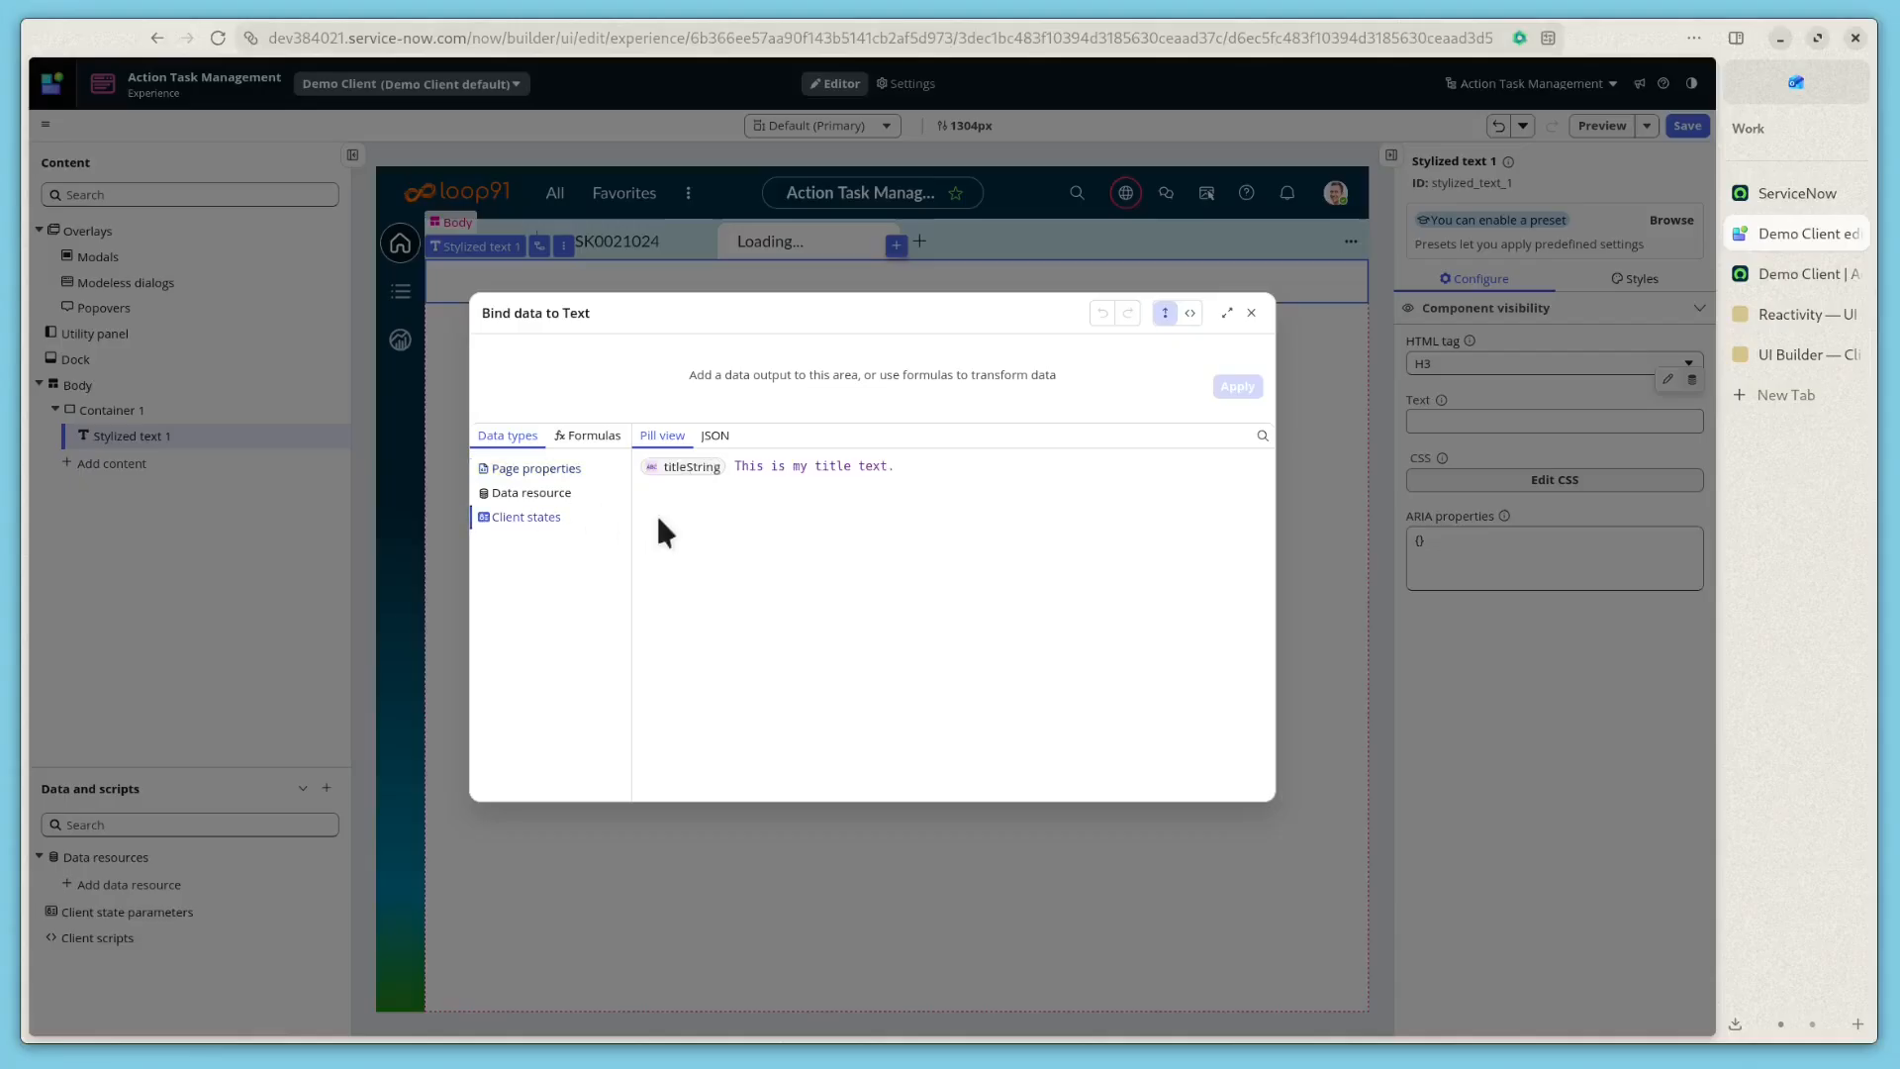
pyautogui.click(673, 475)
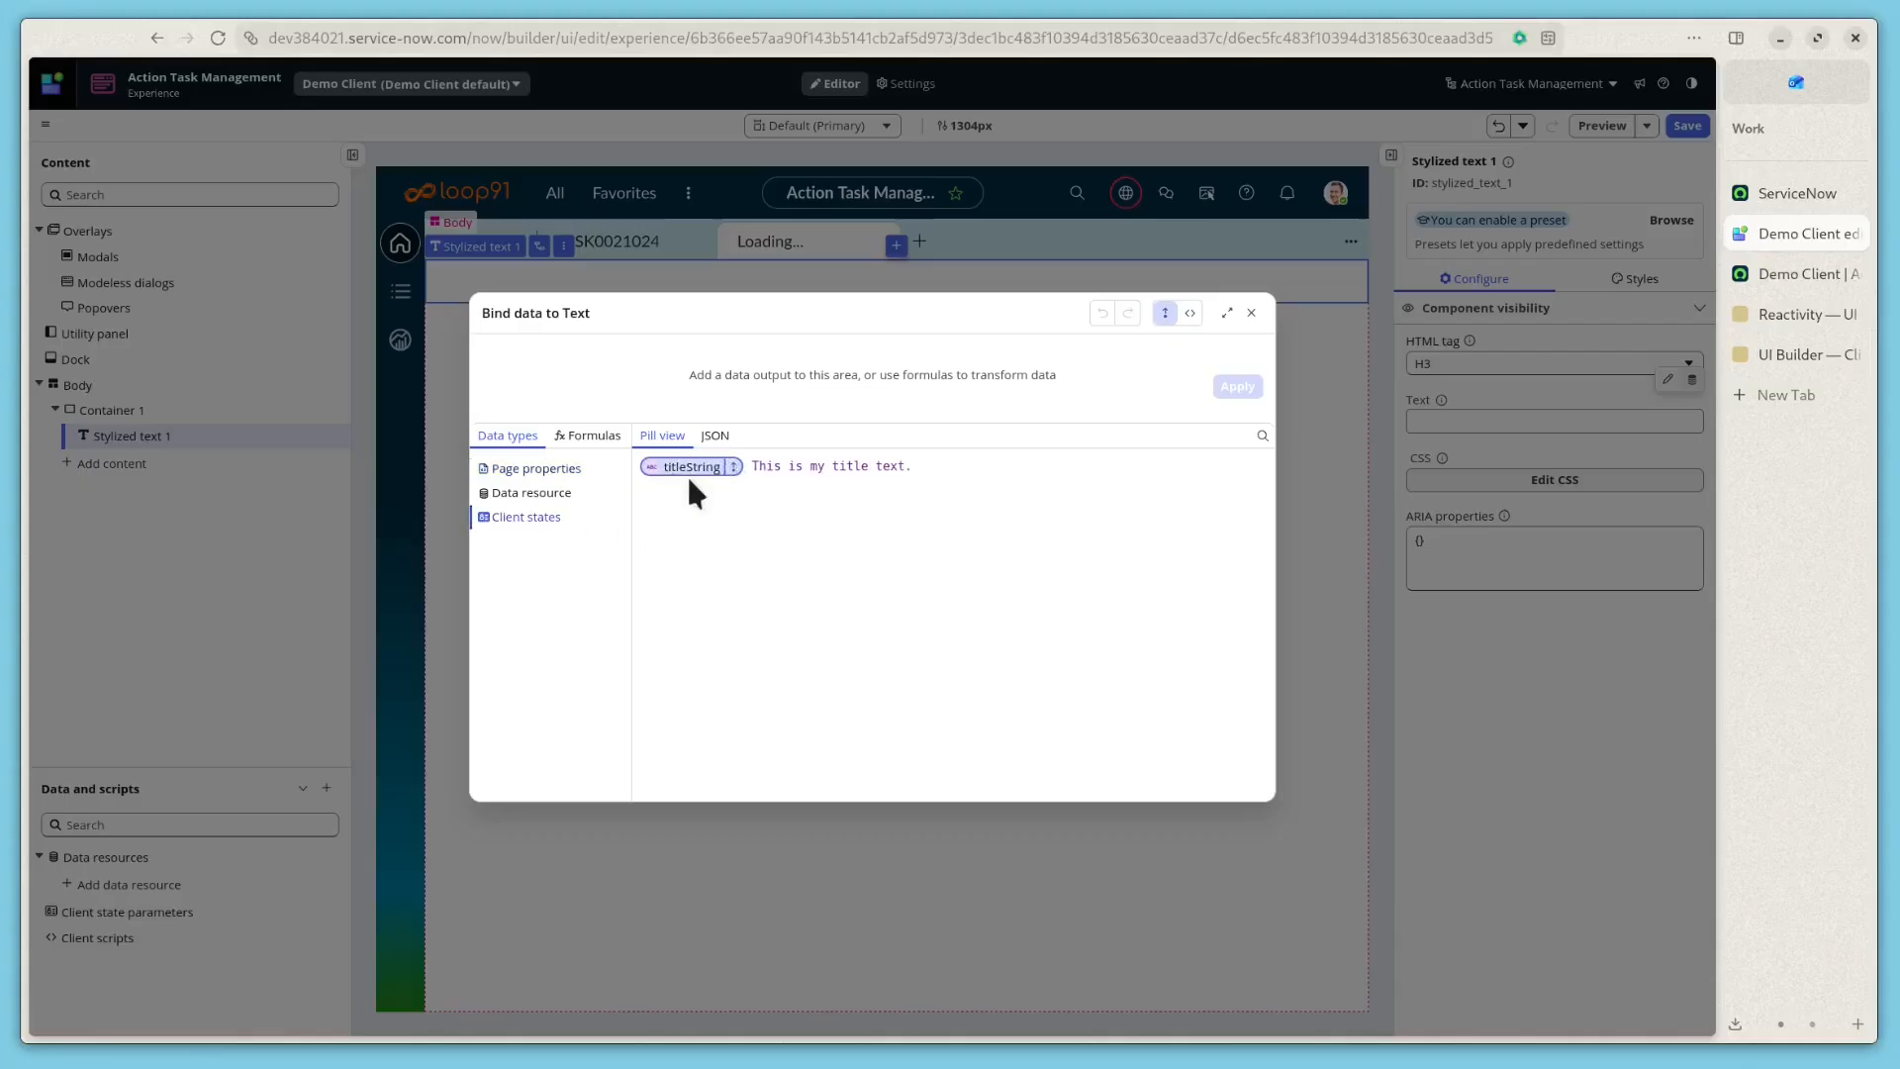
pyautogui.moveTo(690, 471); pyautogui.dragTo(549, 370)
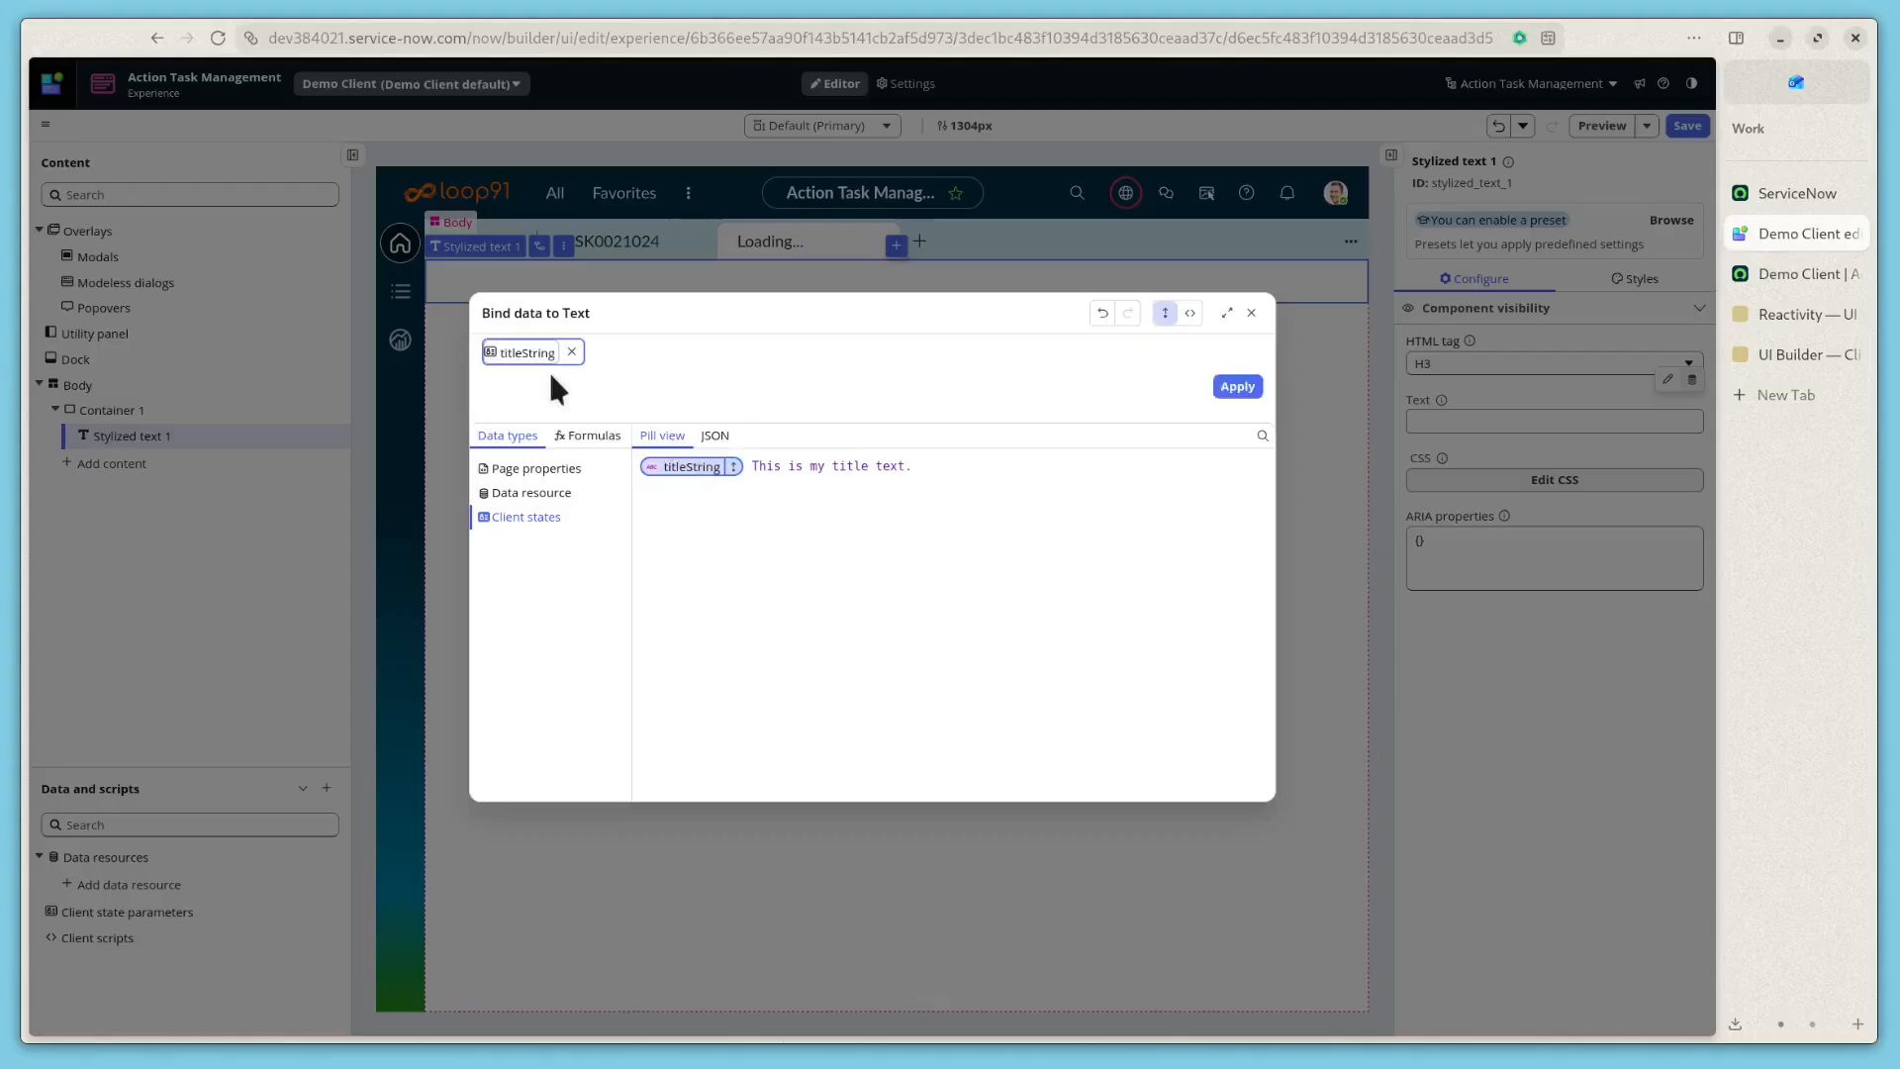
pyautogui.click(571, 351)
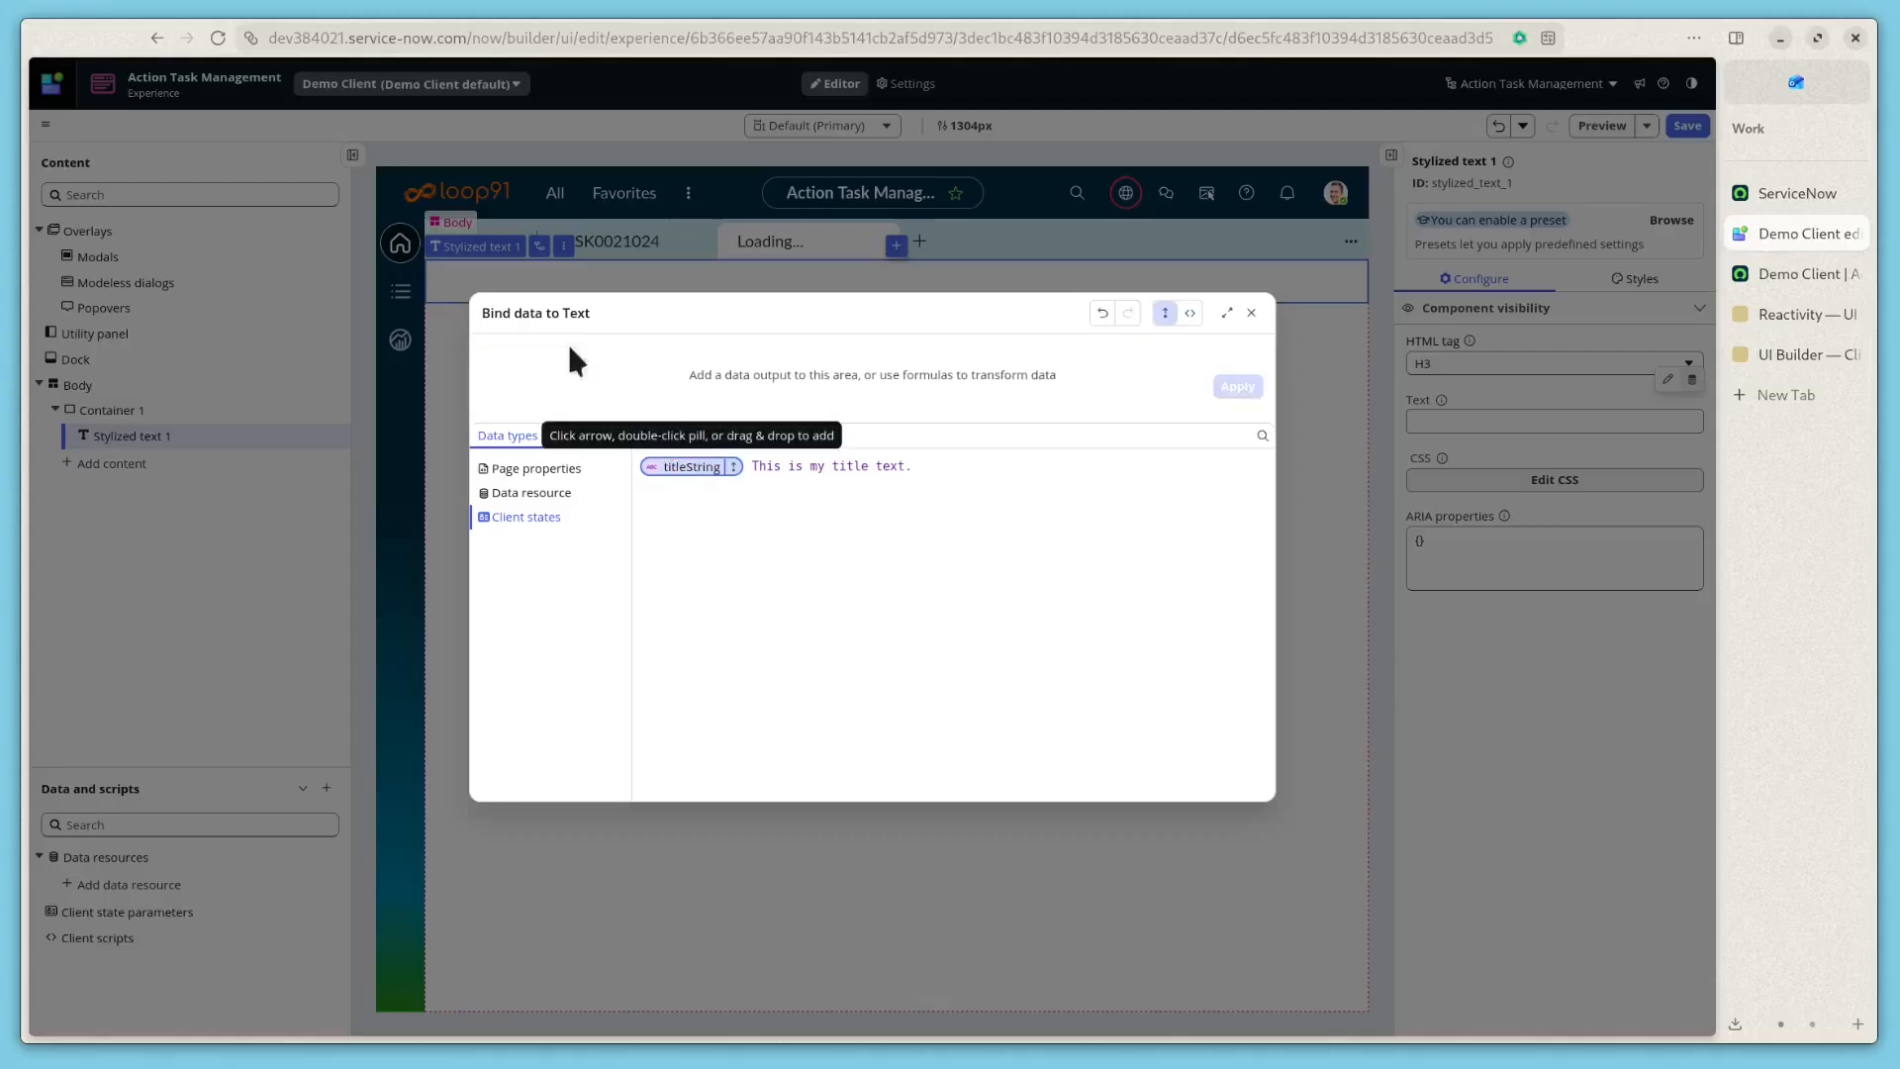
pyautogui.click(737, 470)
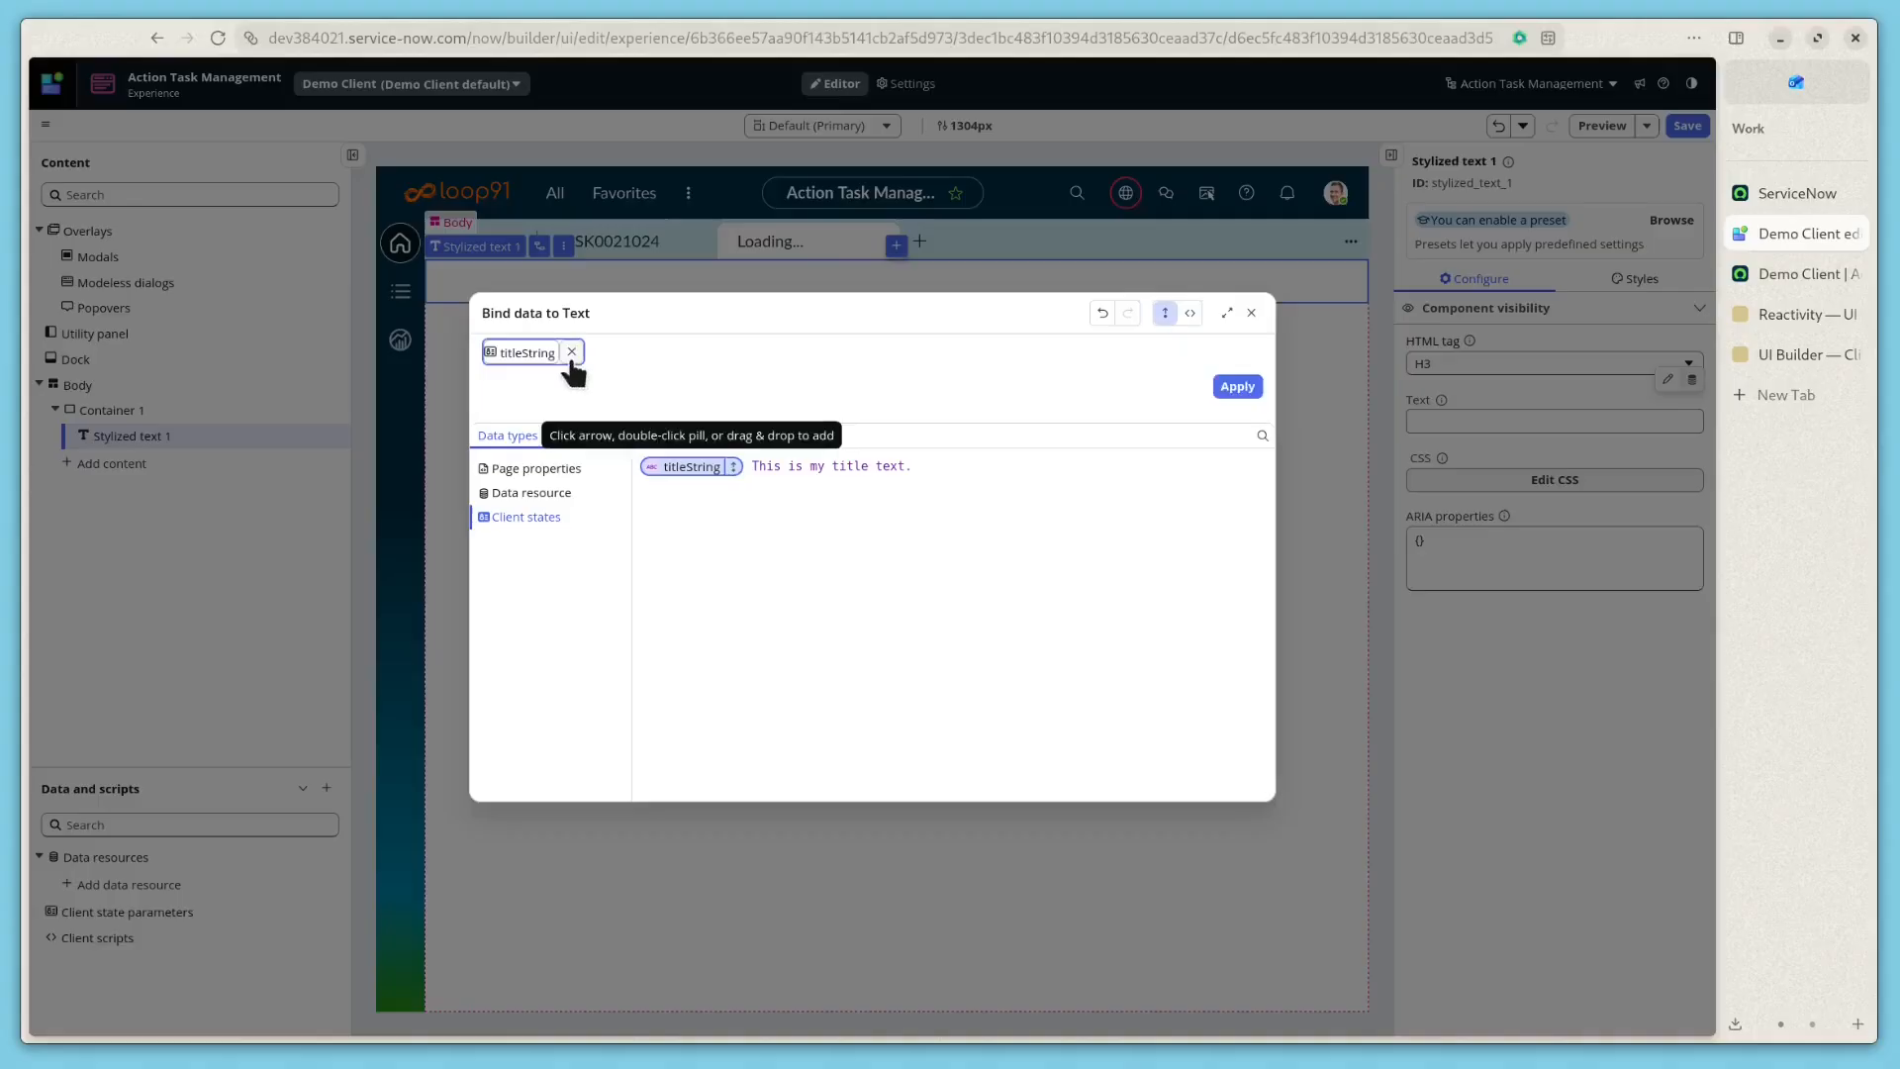
pyautogui.click(571, 353)
pyautogui.doubleClick(688, 470)
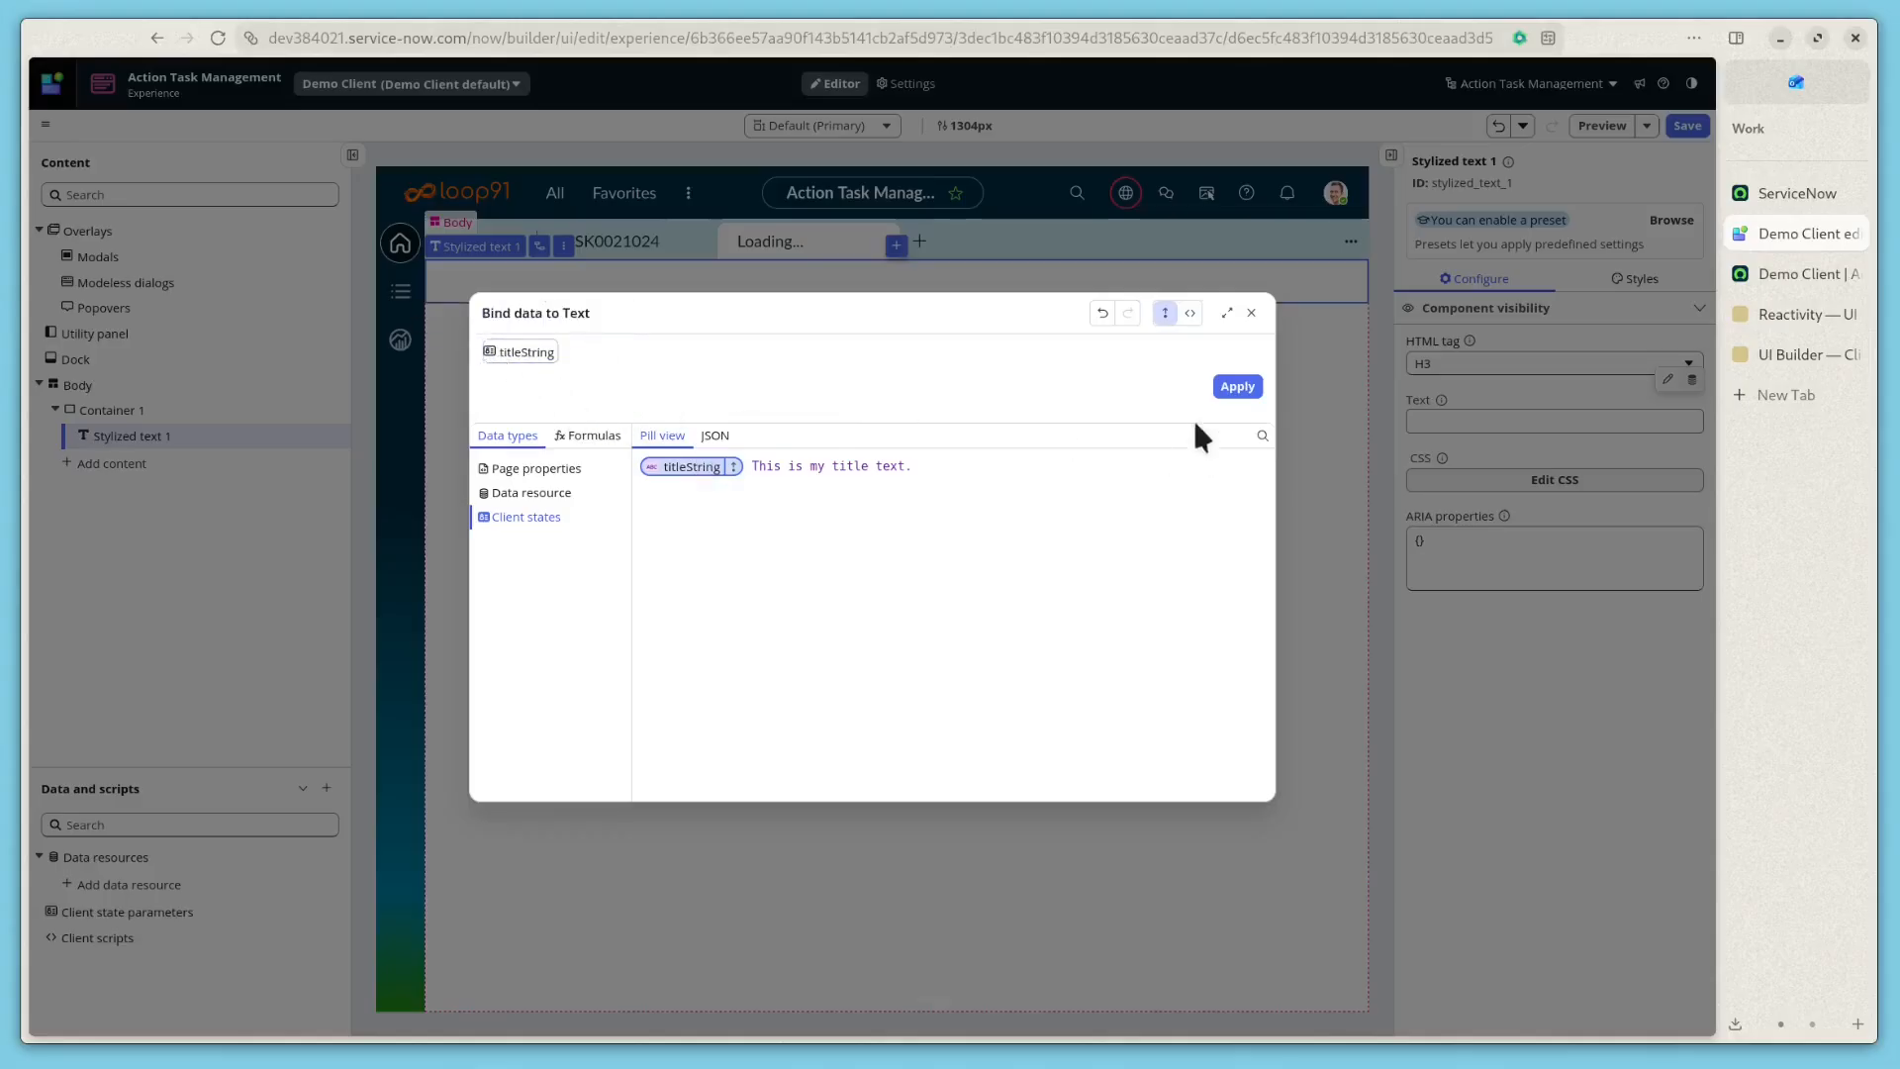
pyautogui.click(1235, 387)
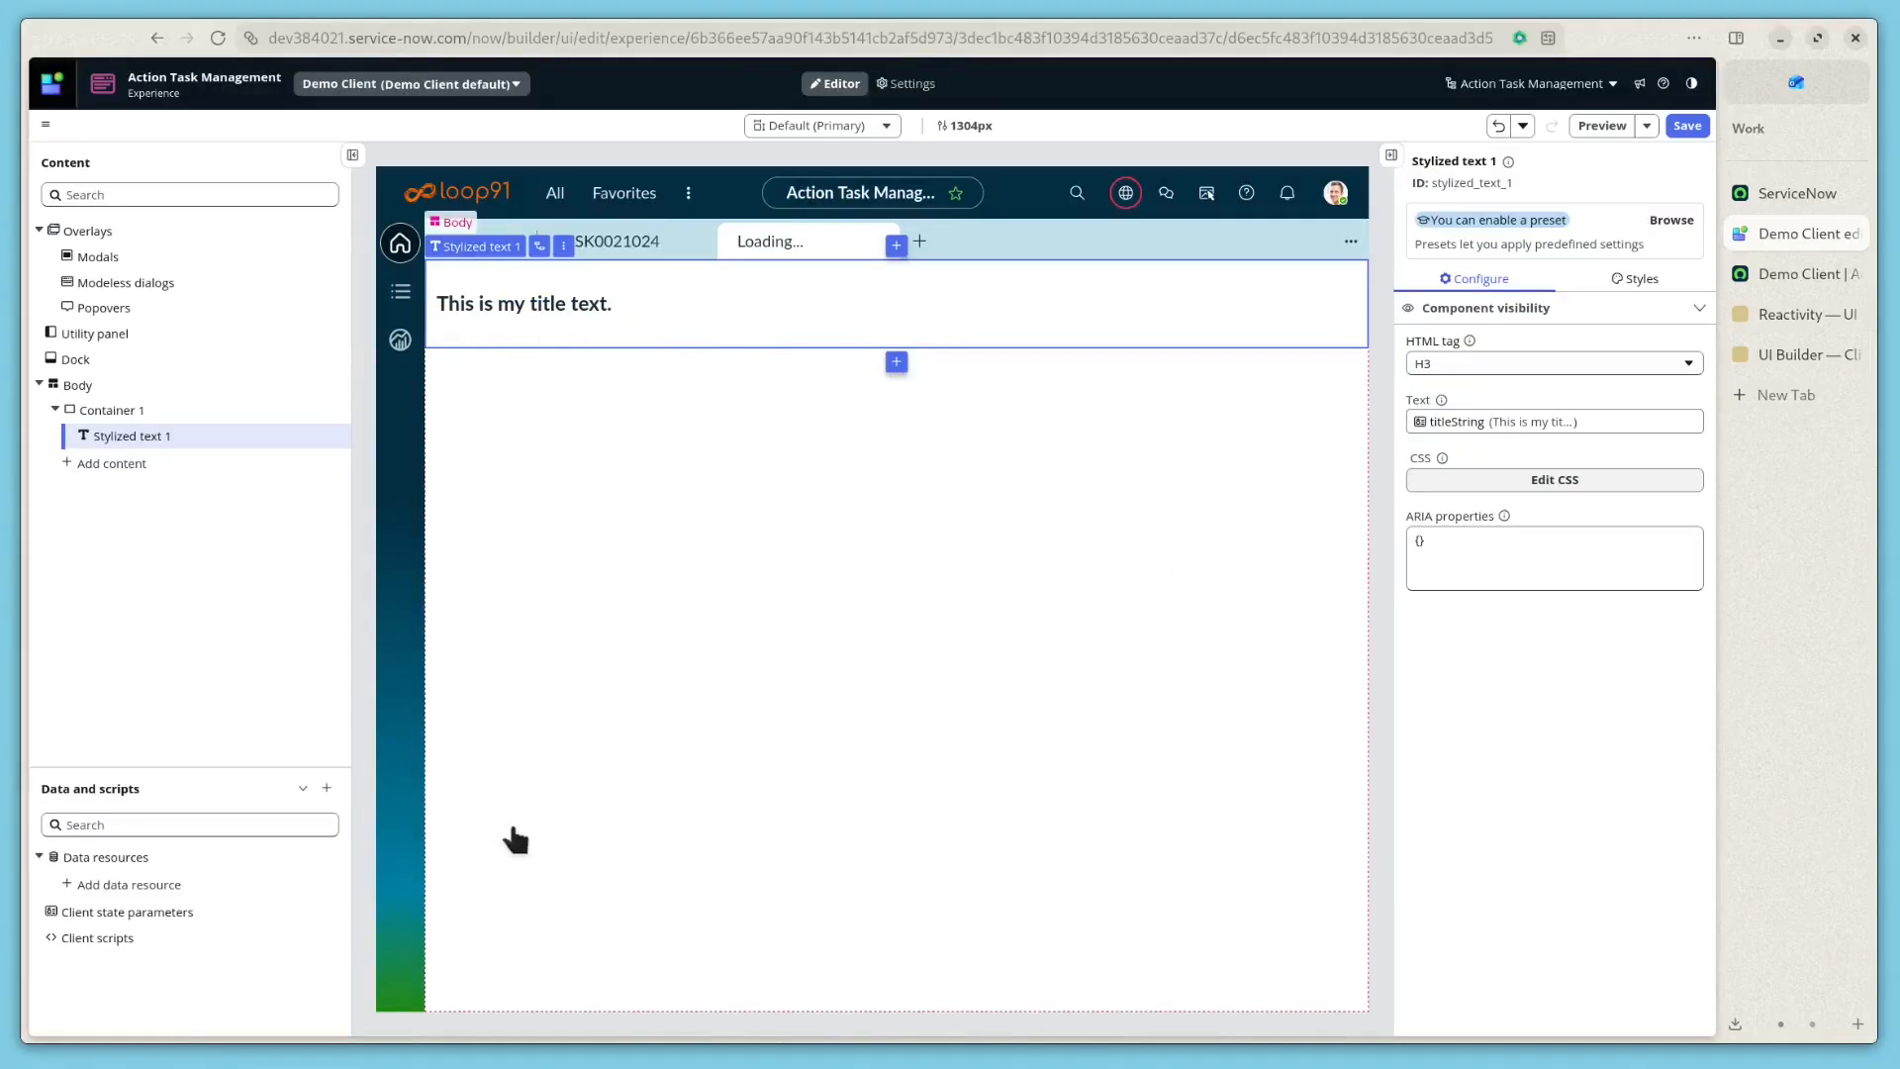
# - Set titleString's initial value to "This is my title text, and it's changed.", apply it and save the page
pyautogui.click(123, 885)
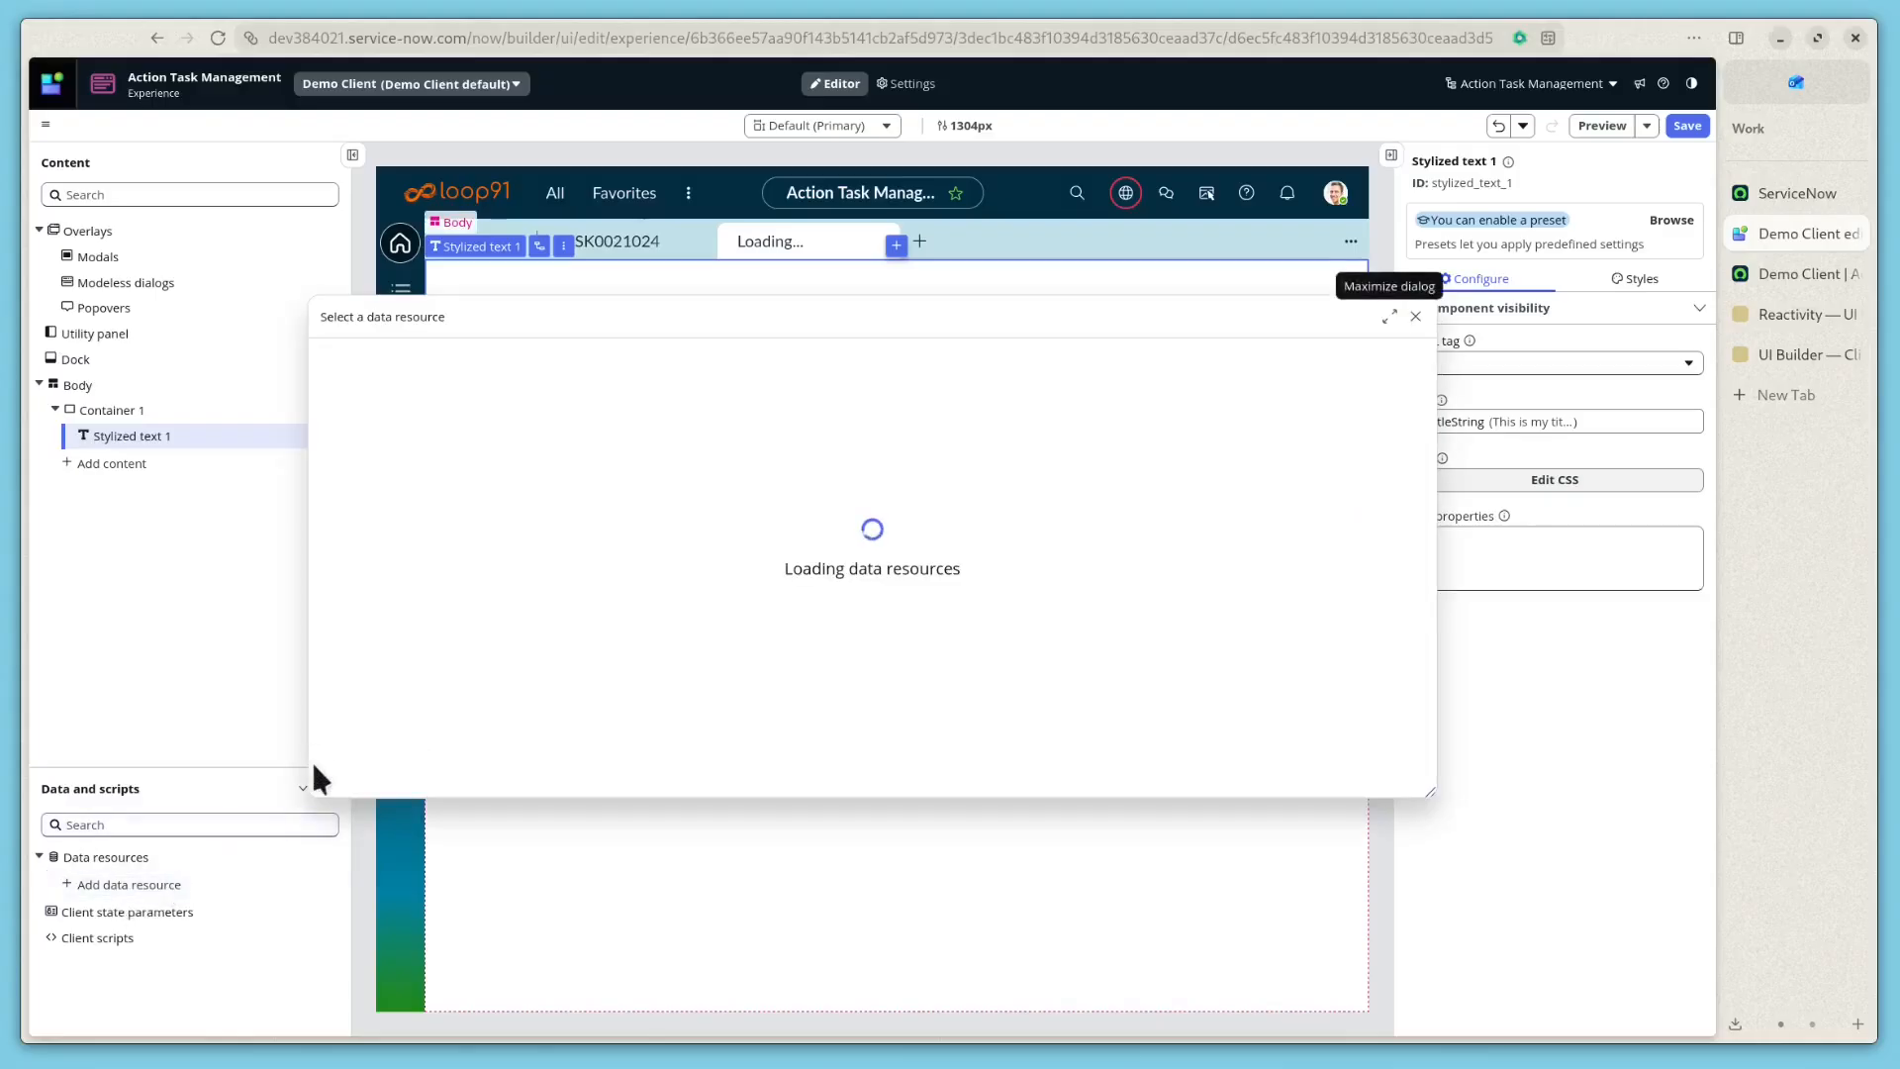
pyautogui.click(1416, 317)
pyautogui.click(165, 912)
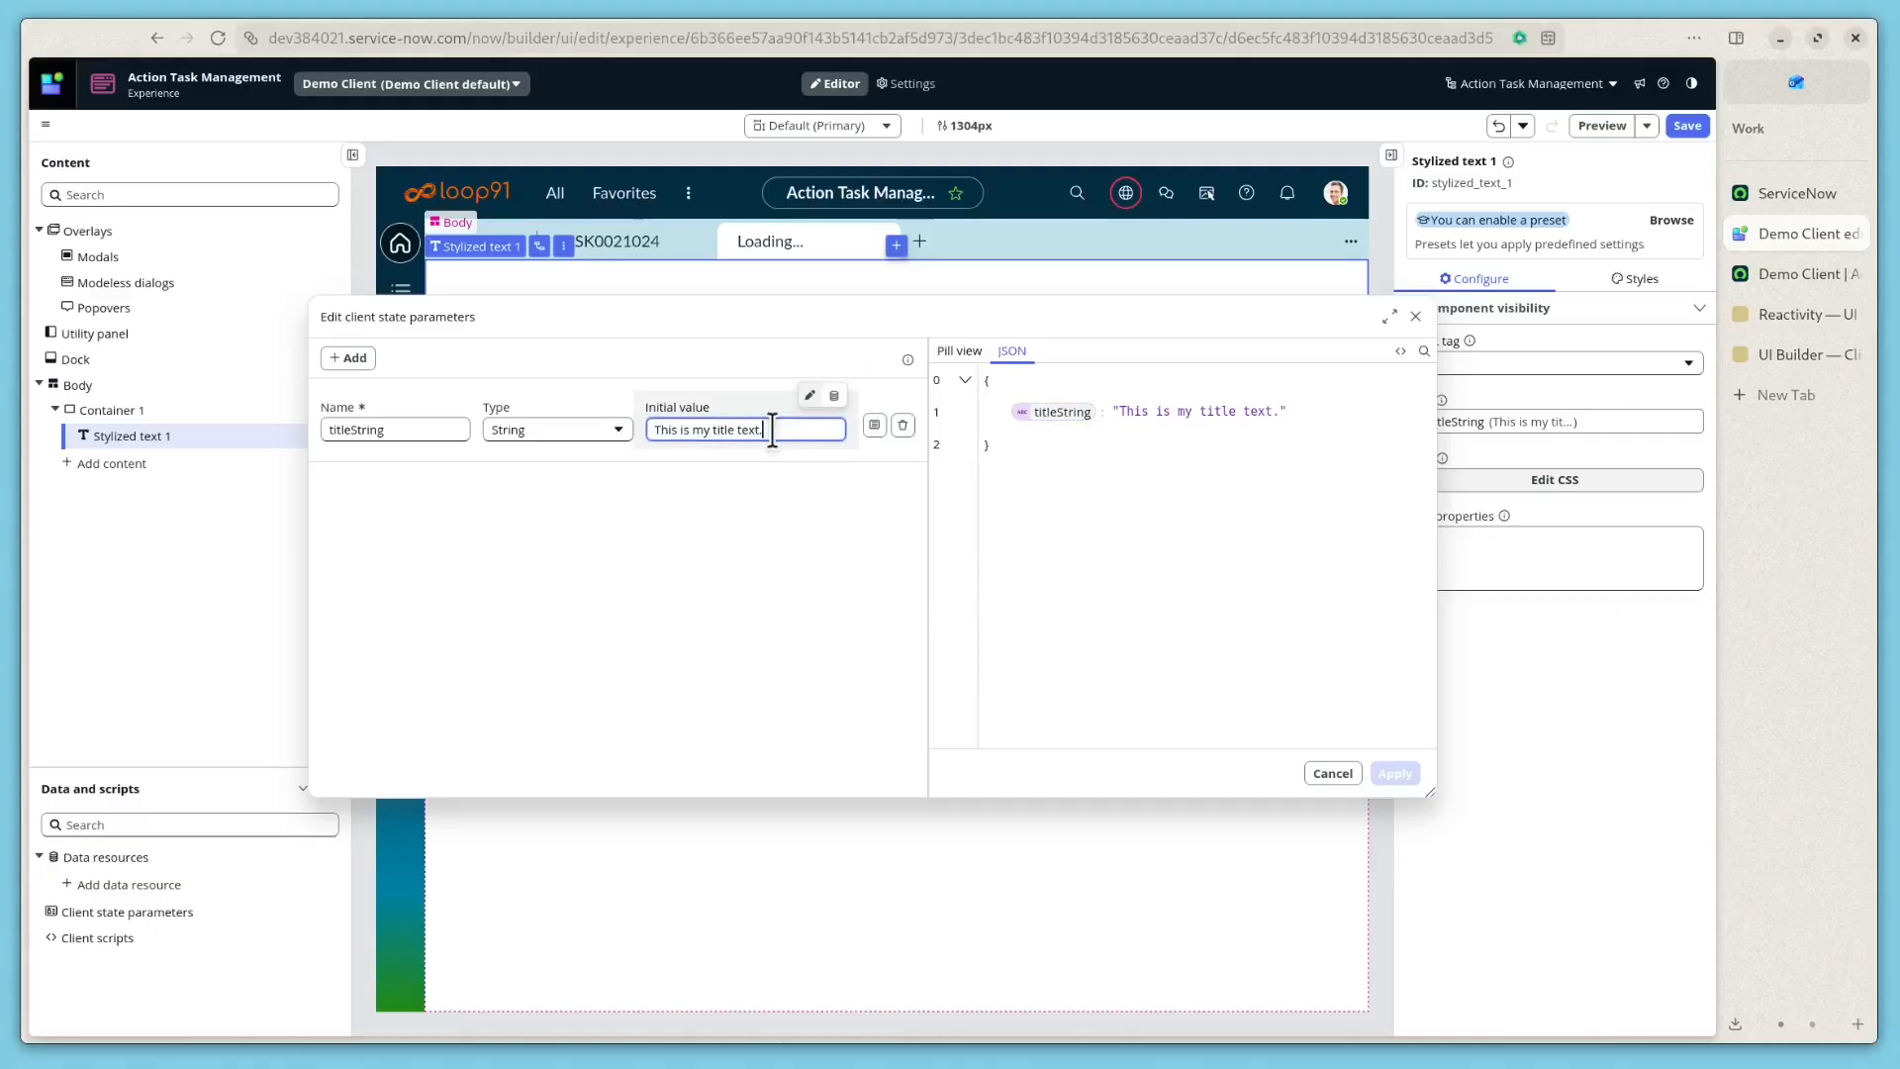
pyautogui.press('BackSpace')
pyautogui.write(", and it's changed.")
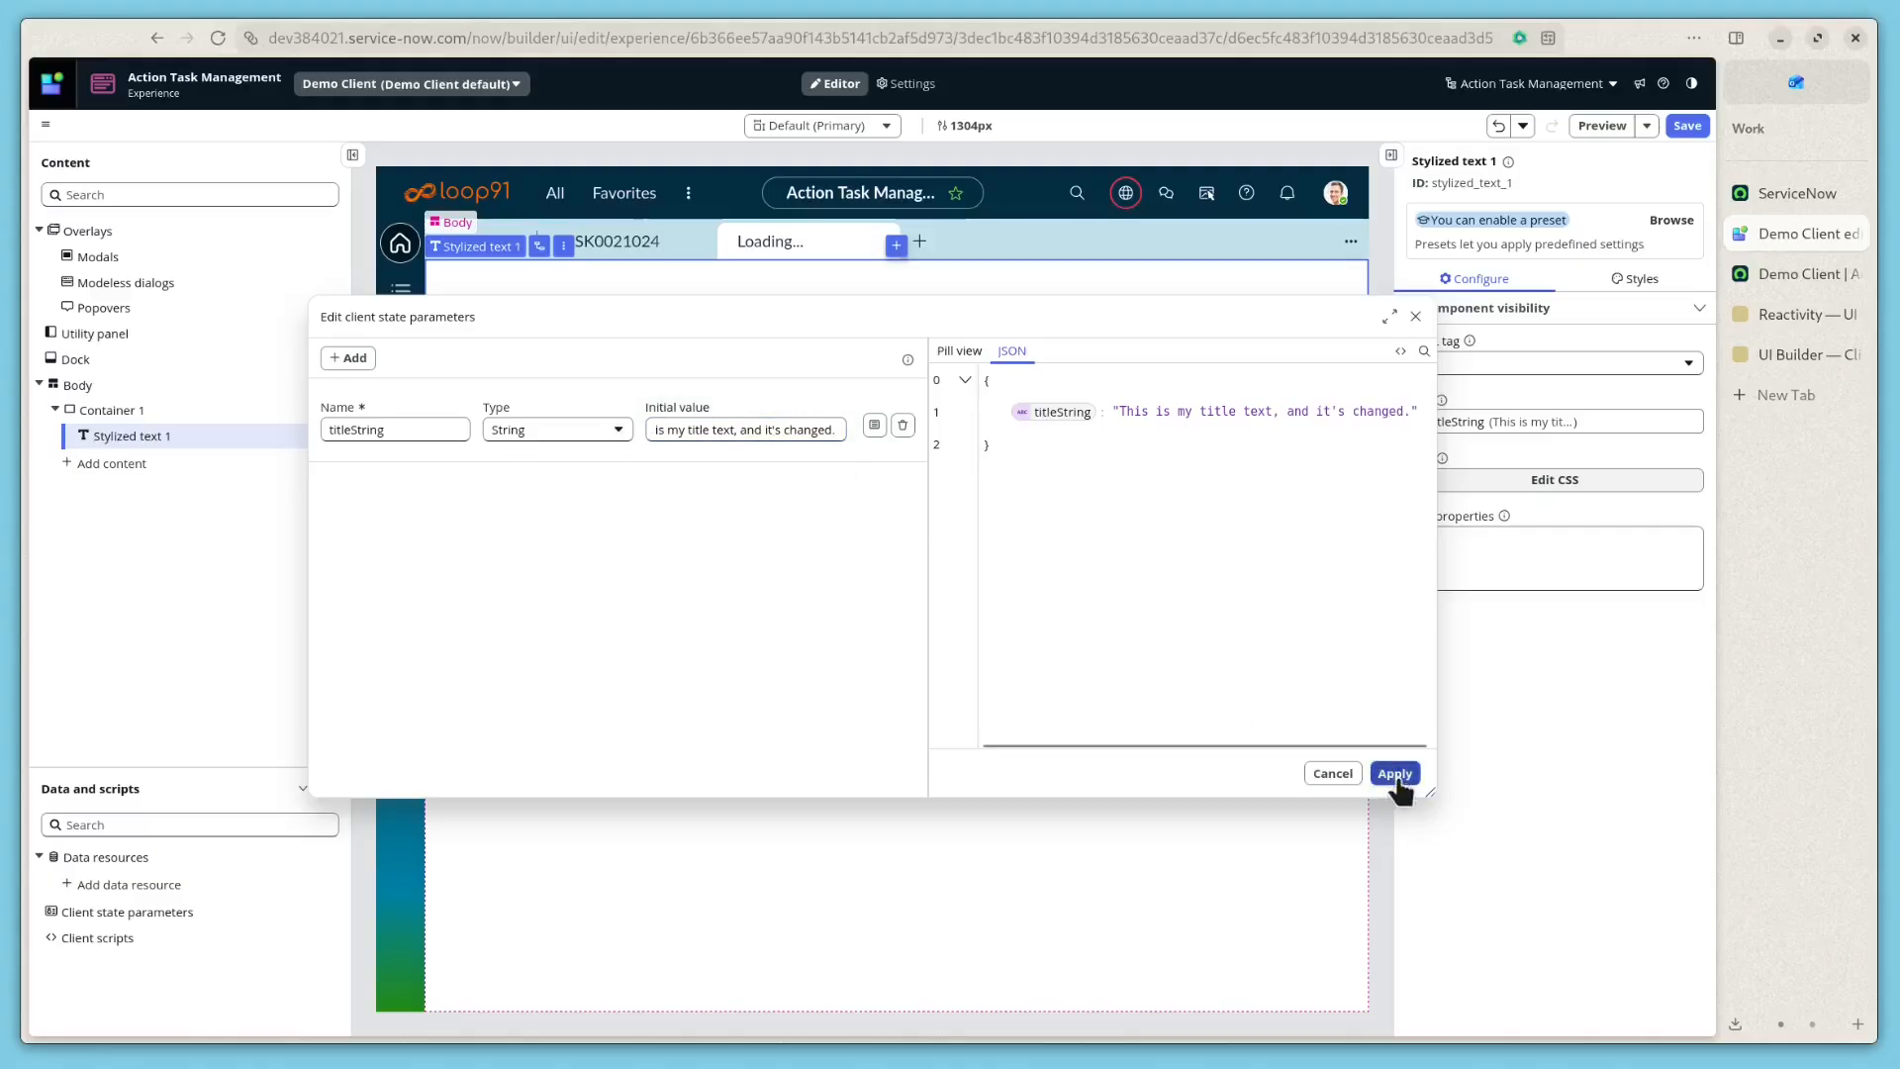
pyautogui.click(1401, 774)
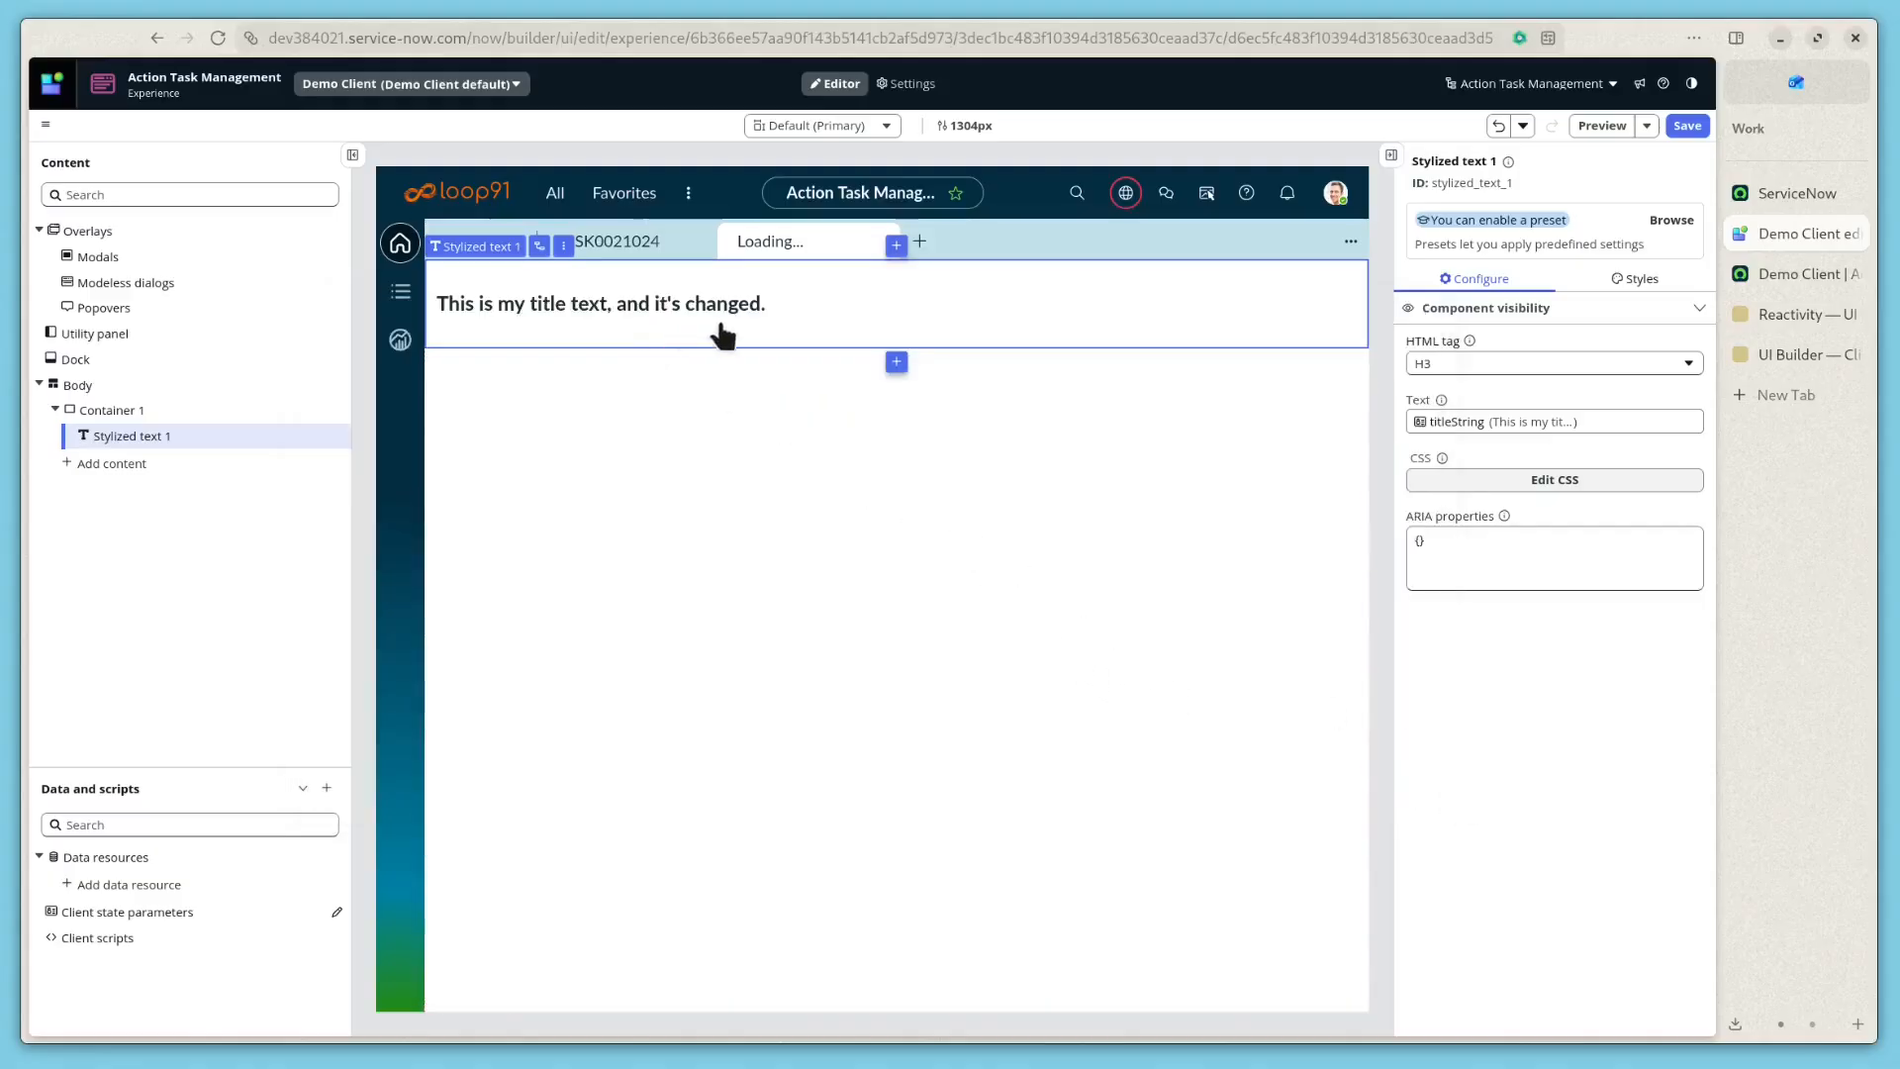
pyautogui.click(1688, 126)
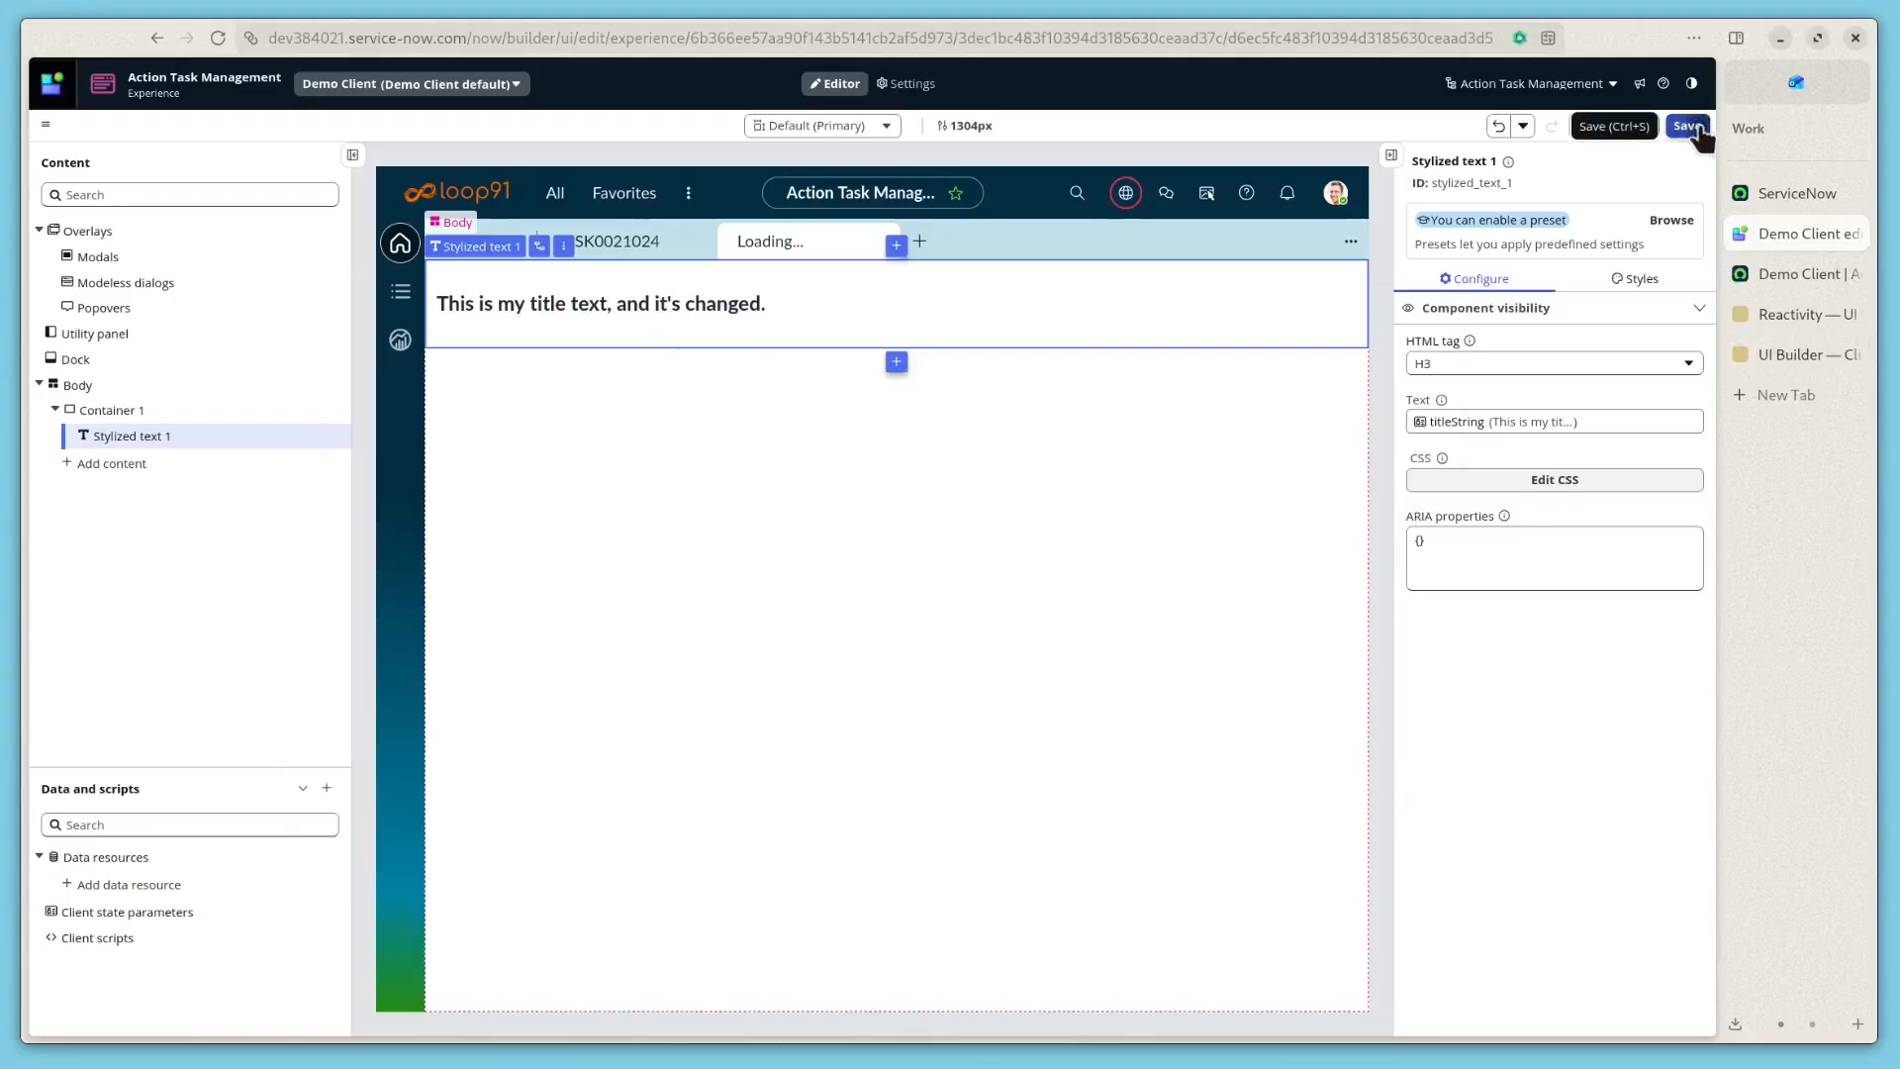
# - Reload the live Demo Client page to check its title, and return to the page editor
pyautogui.click(1775, 270)
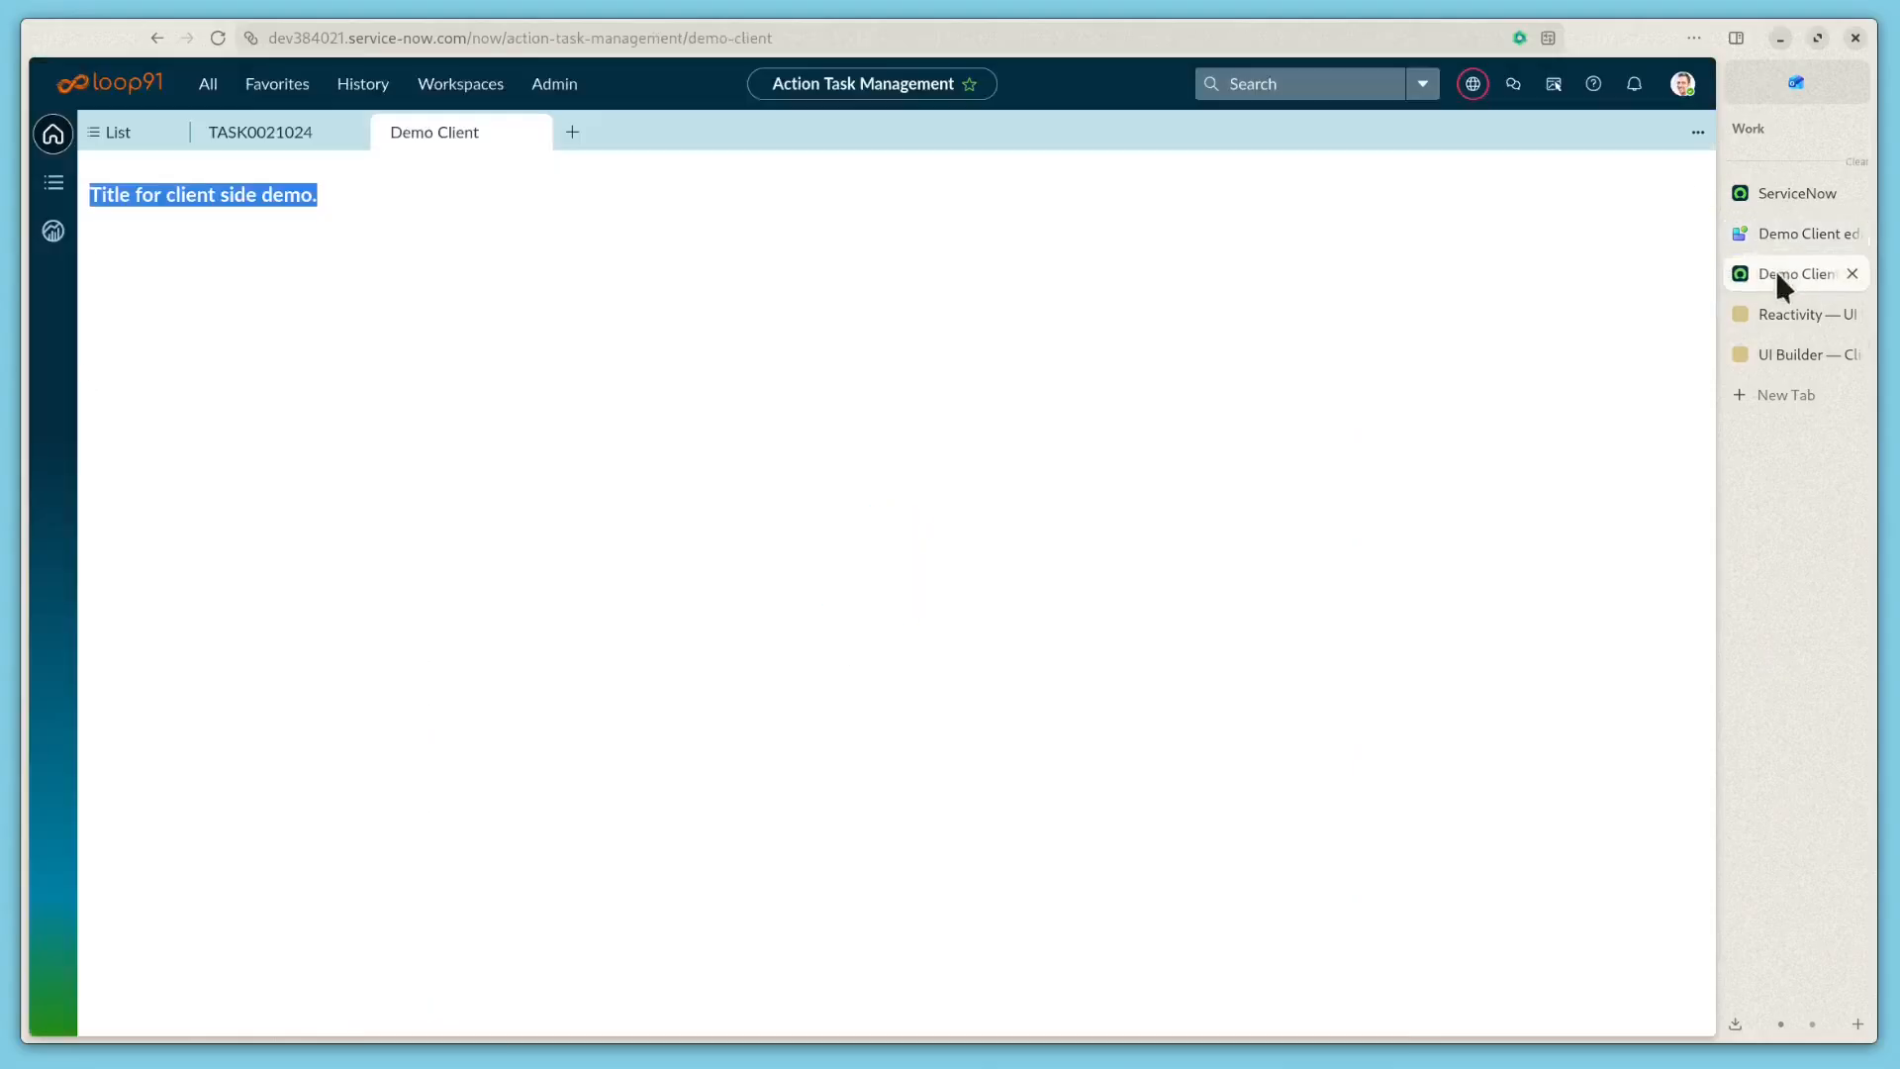
pyautogui.click(218, 38)
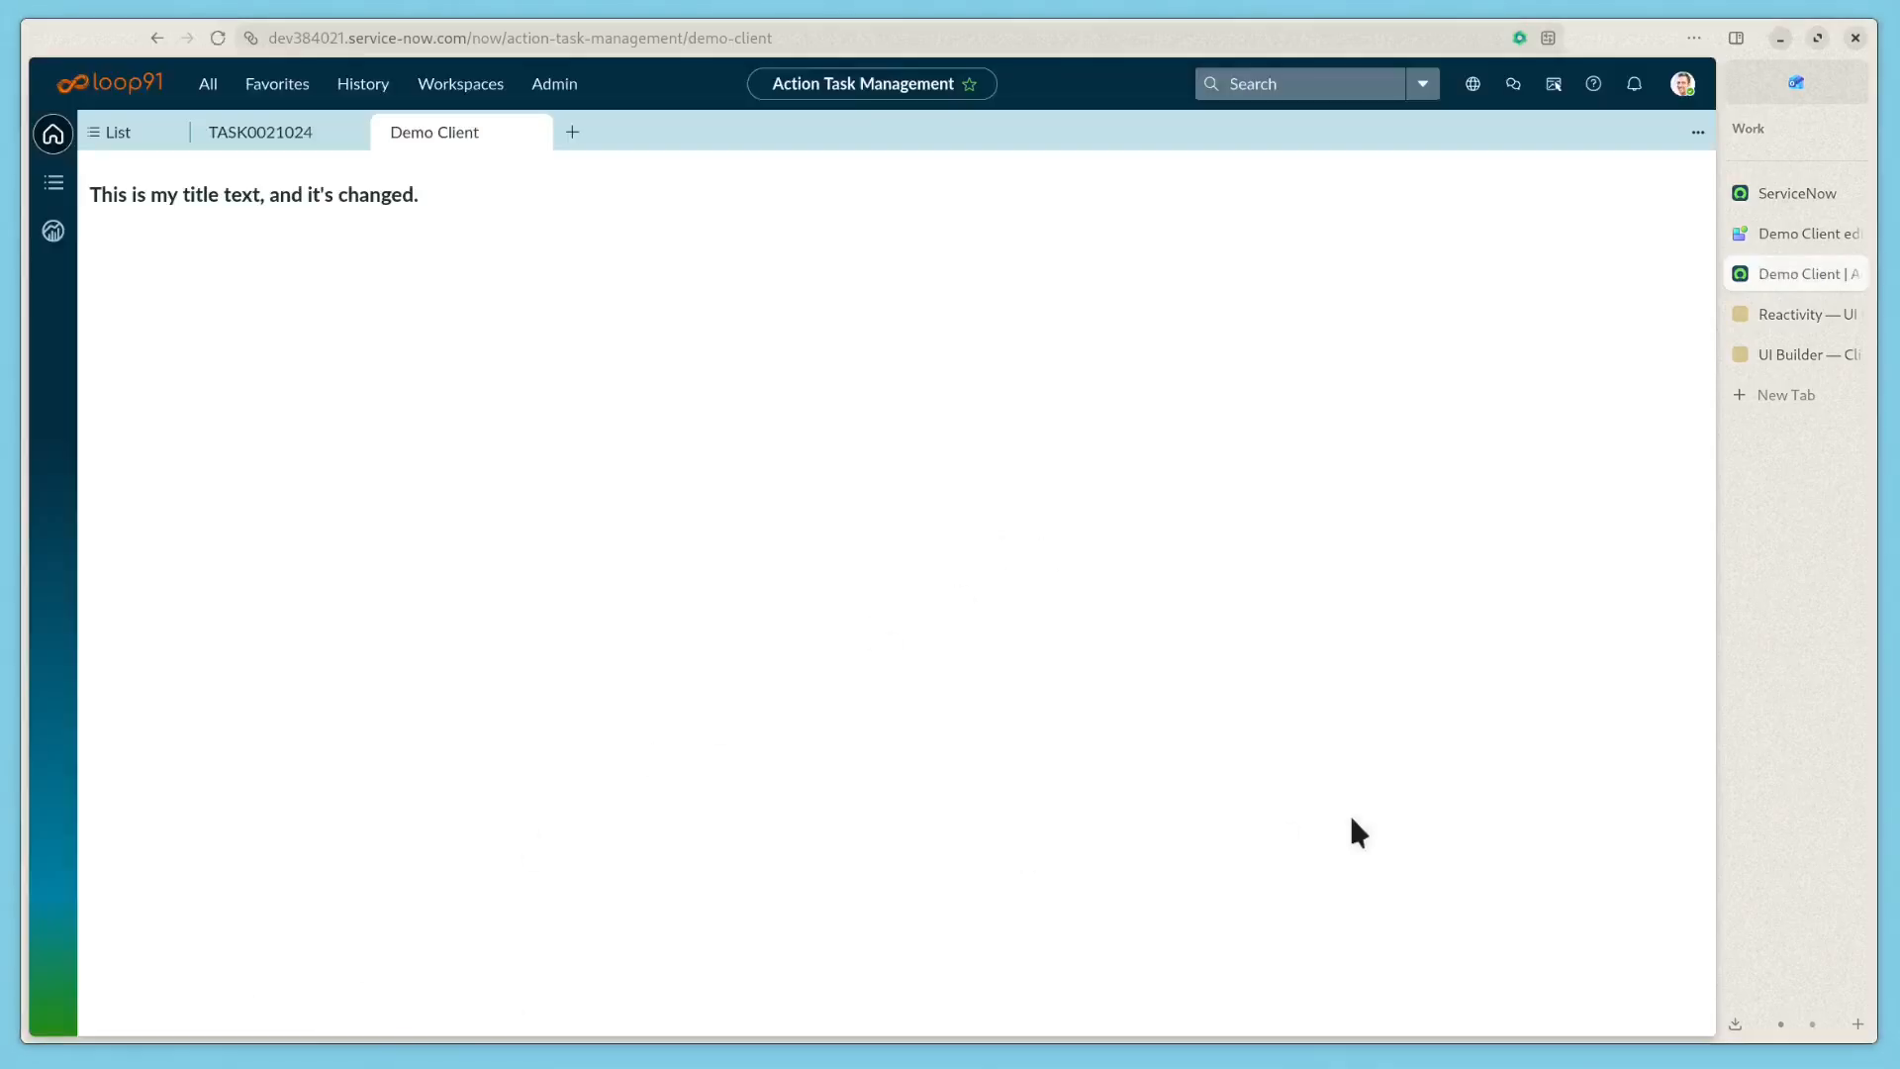
pyautogui.click(1798, 237)
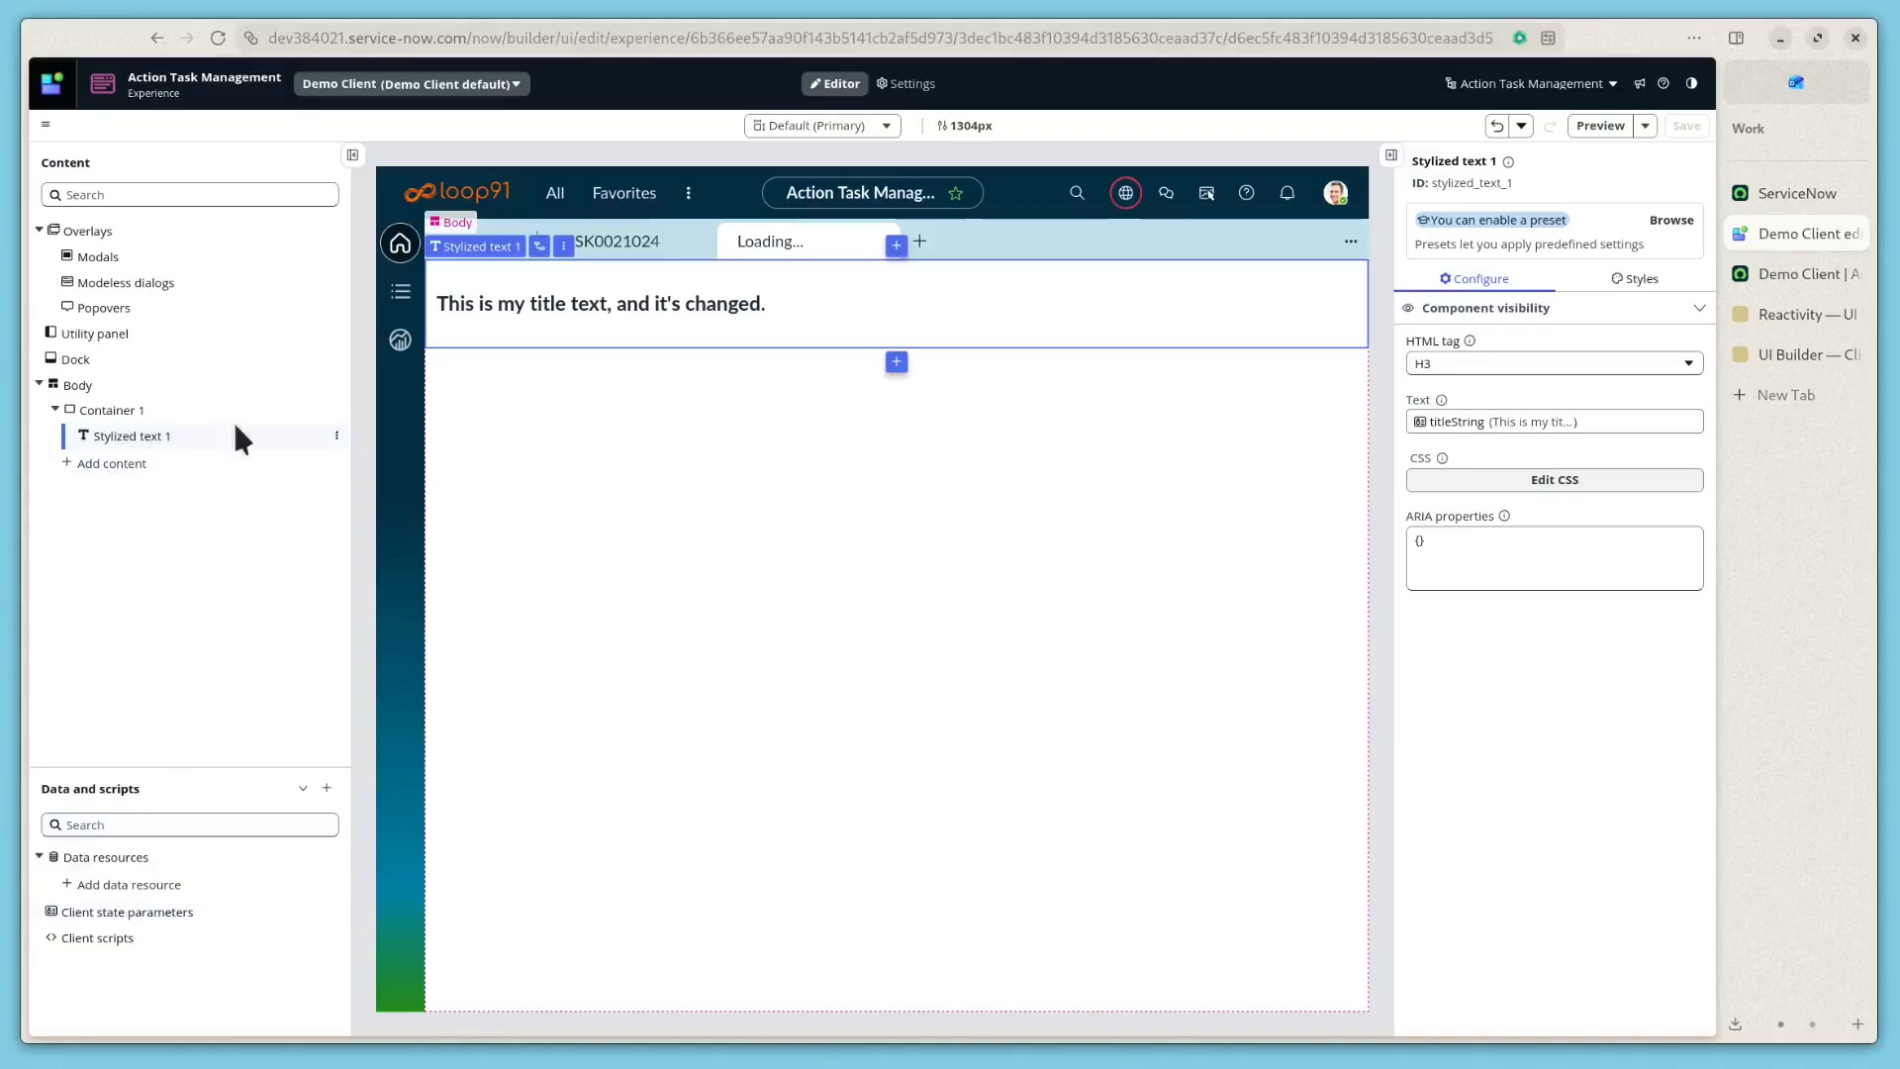
# - Add a Button component below the stylized text and set its label to "Change title"
pyautogui.click(898, 362)
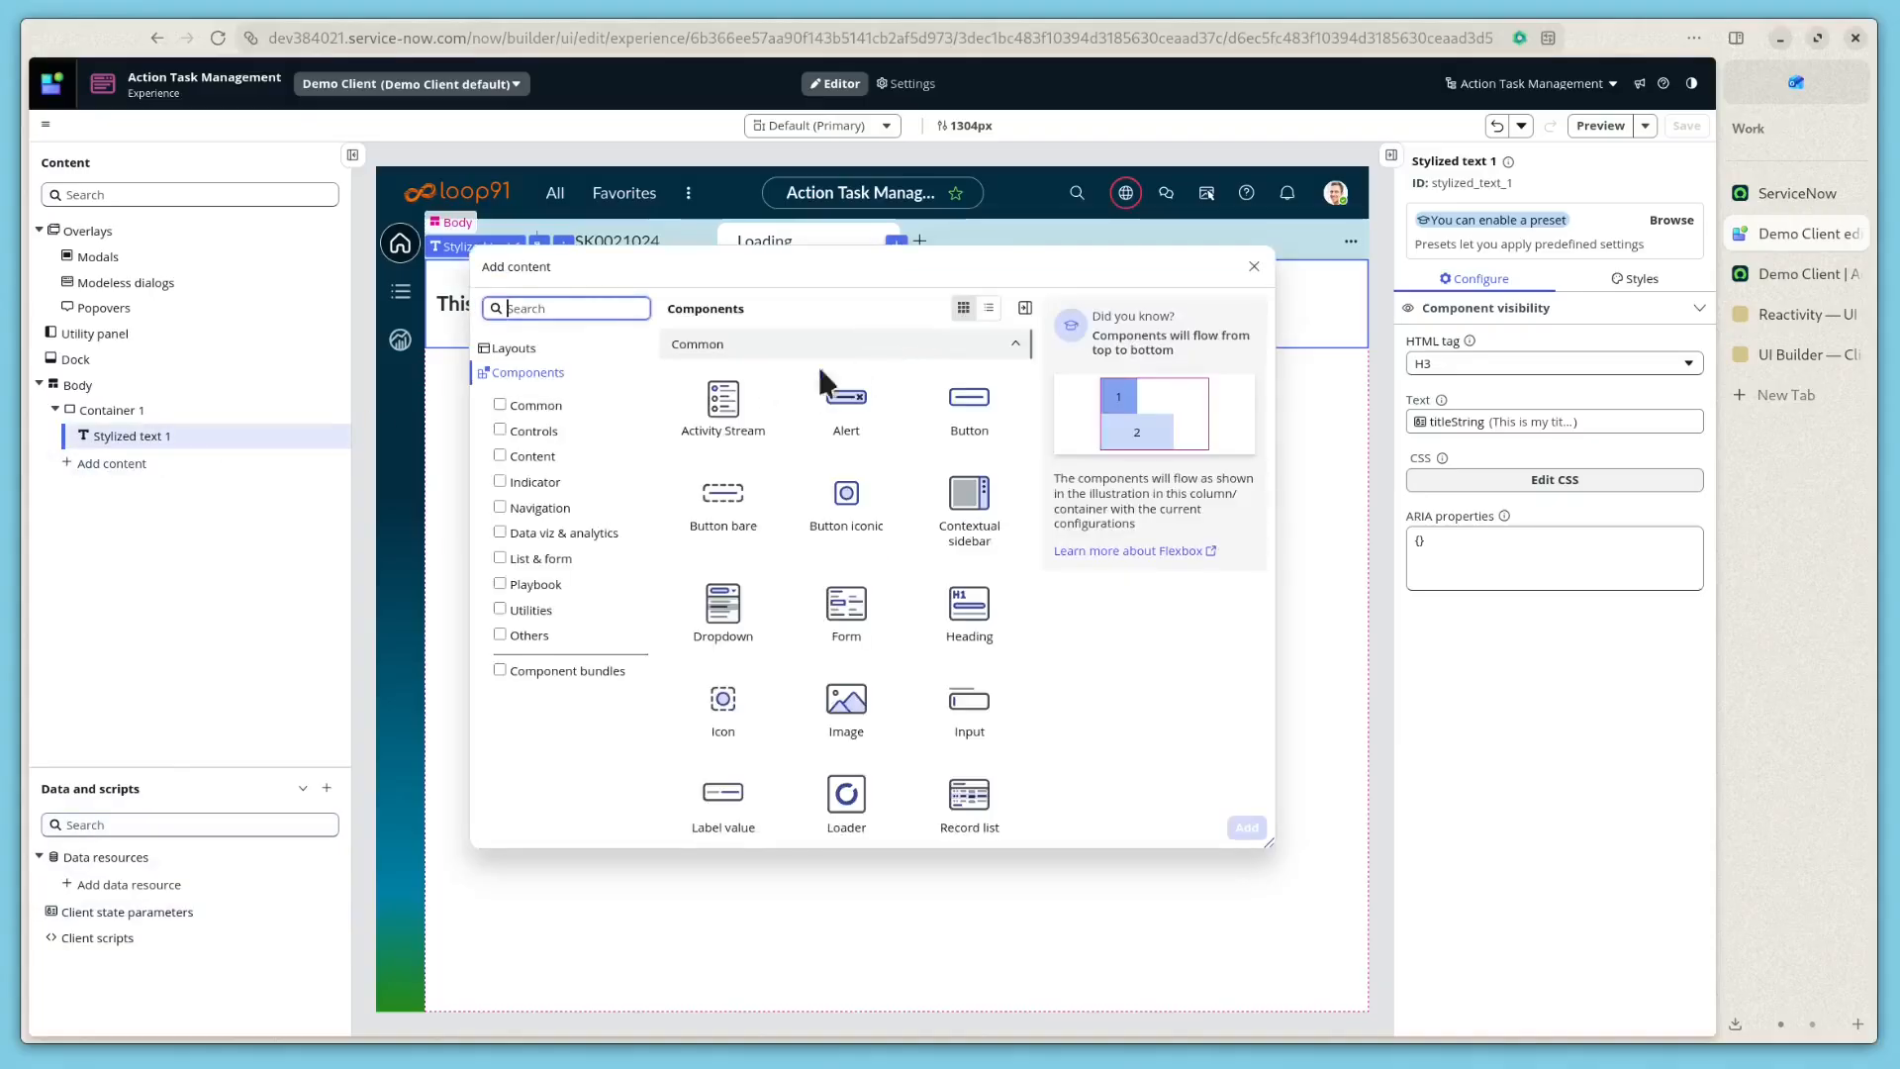
pyautogui.click(960, 402)
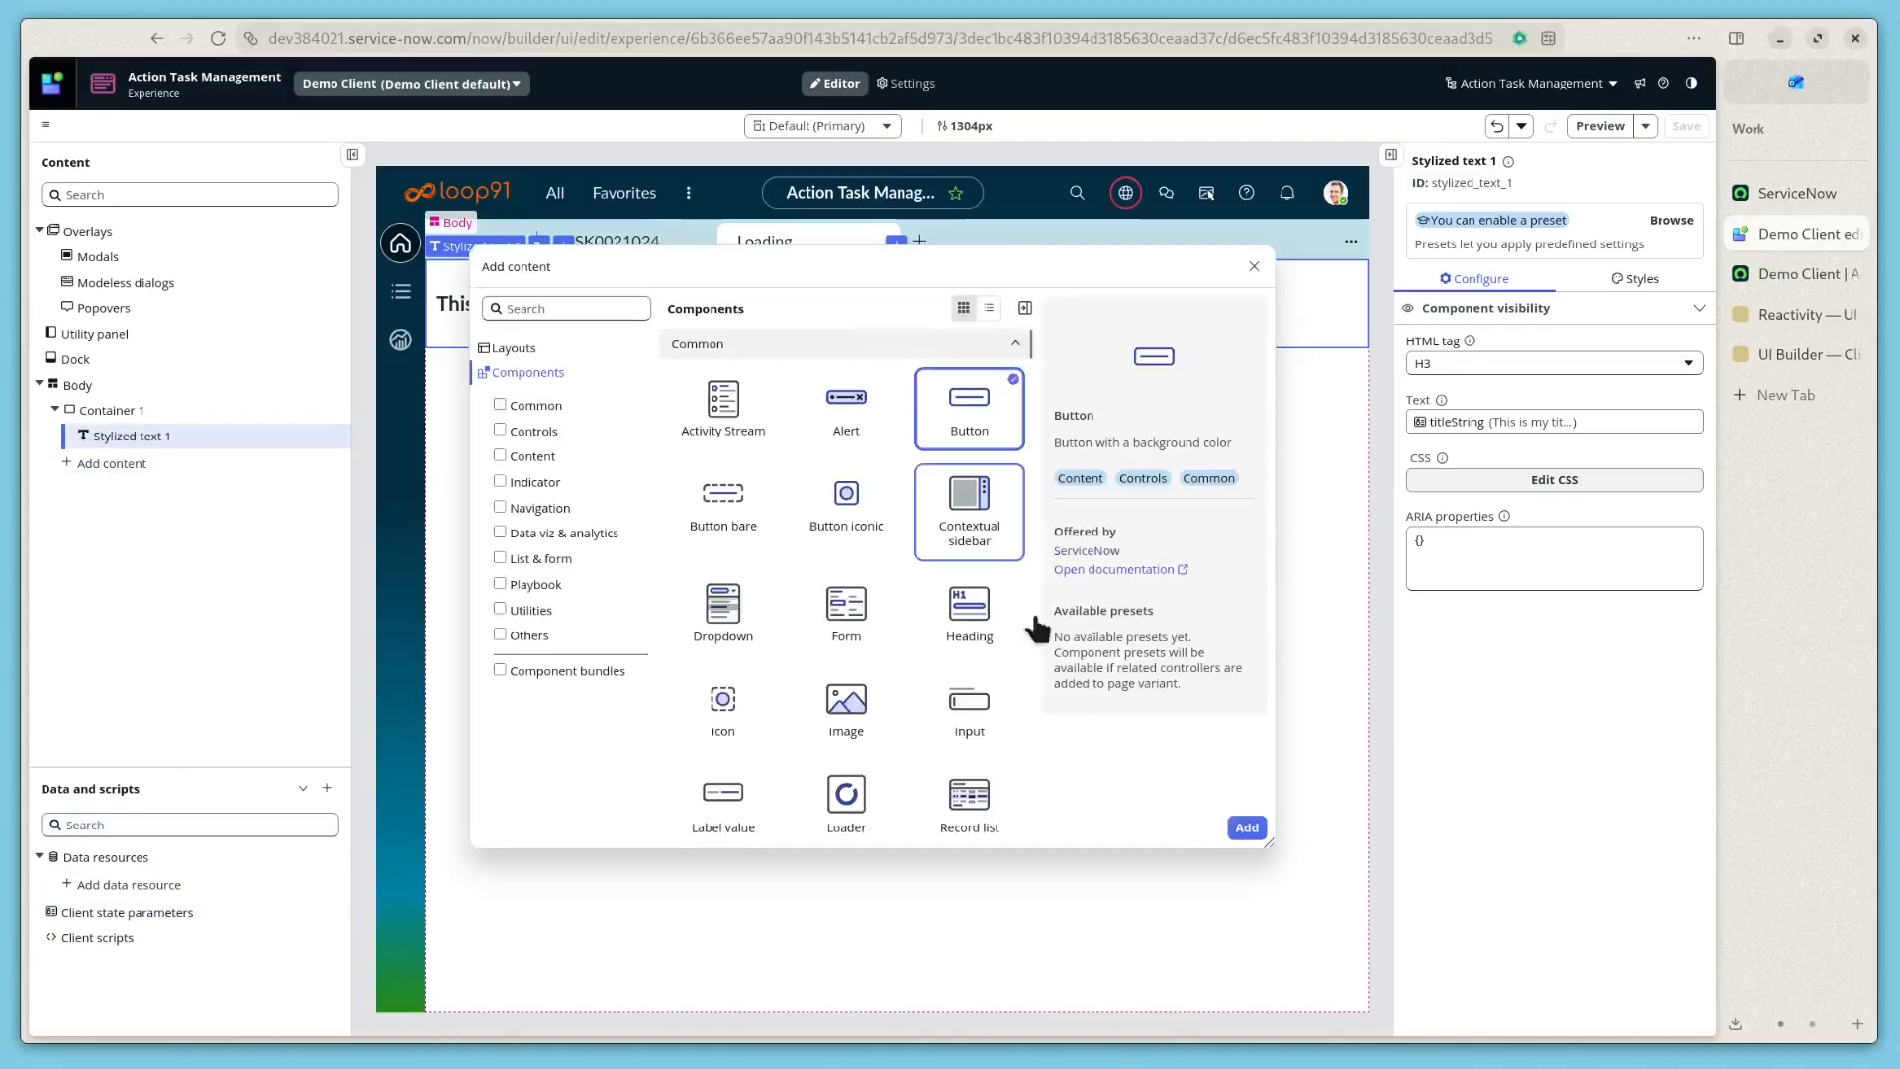
pyautogui.click(1245, 828)
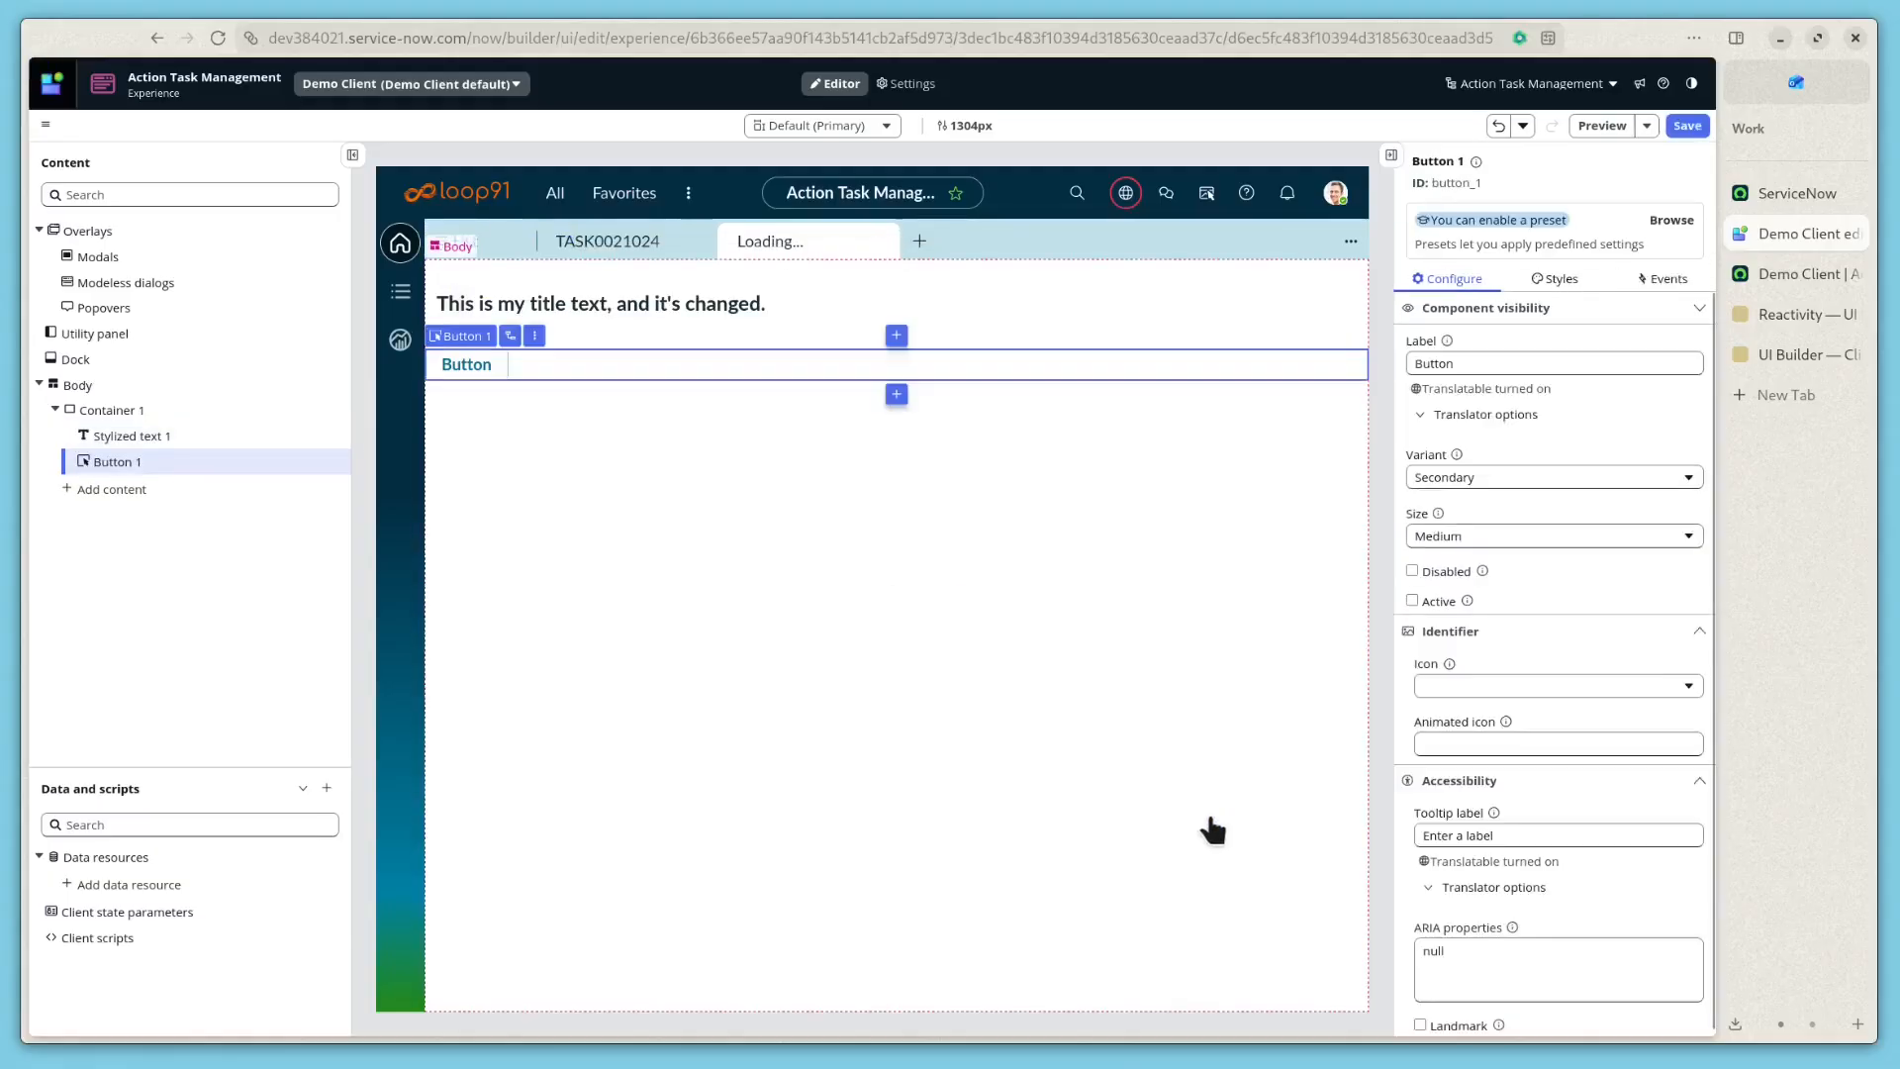
pyautogui.doubleClick(1575, 361)
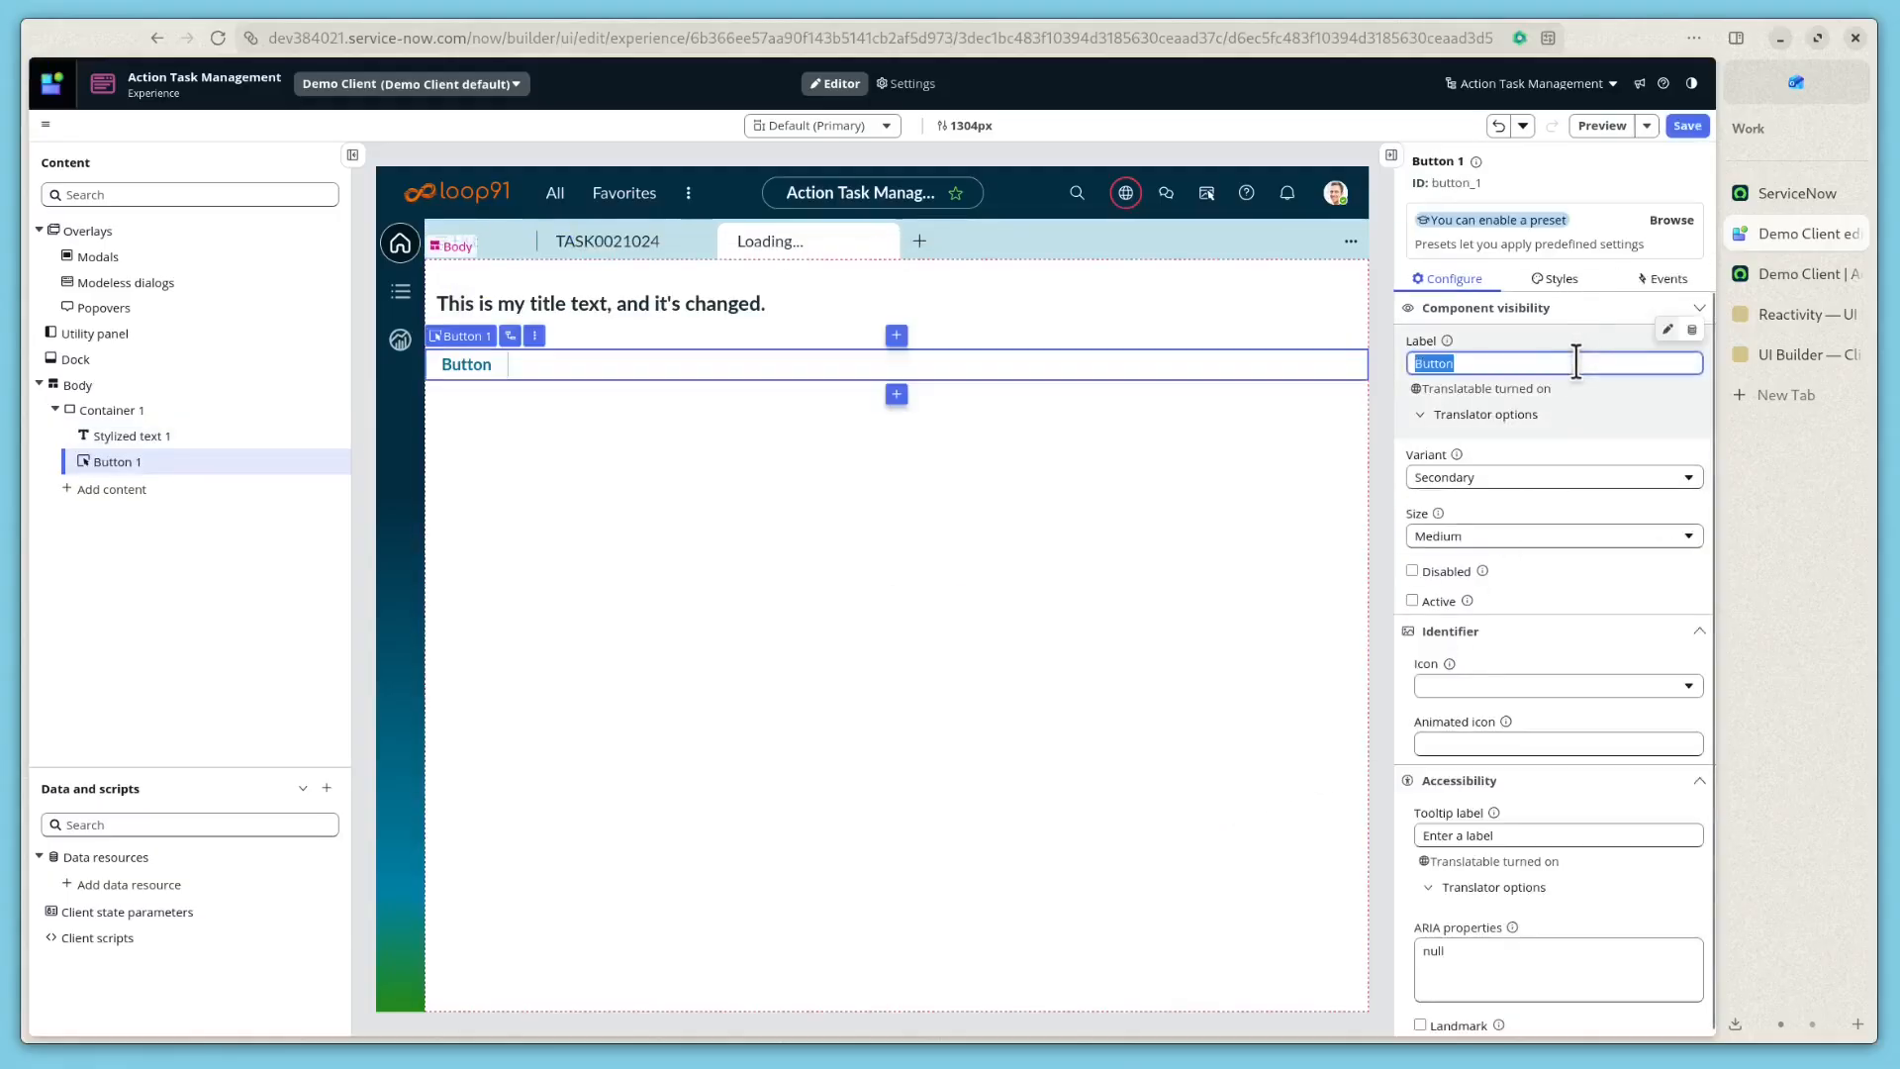
pyautogui.write('Change title')
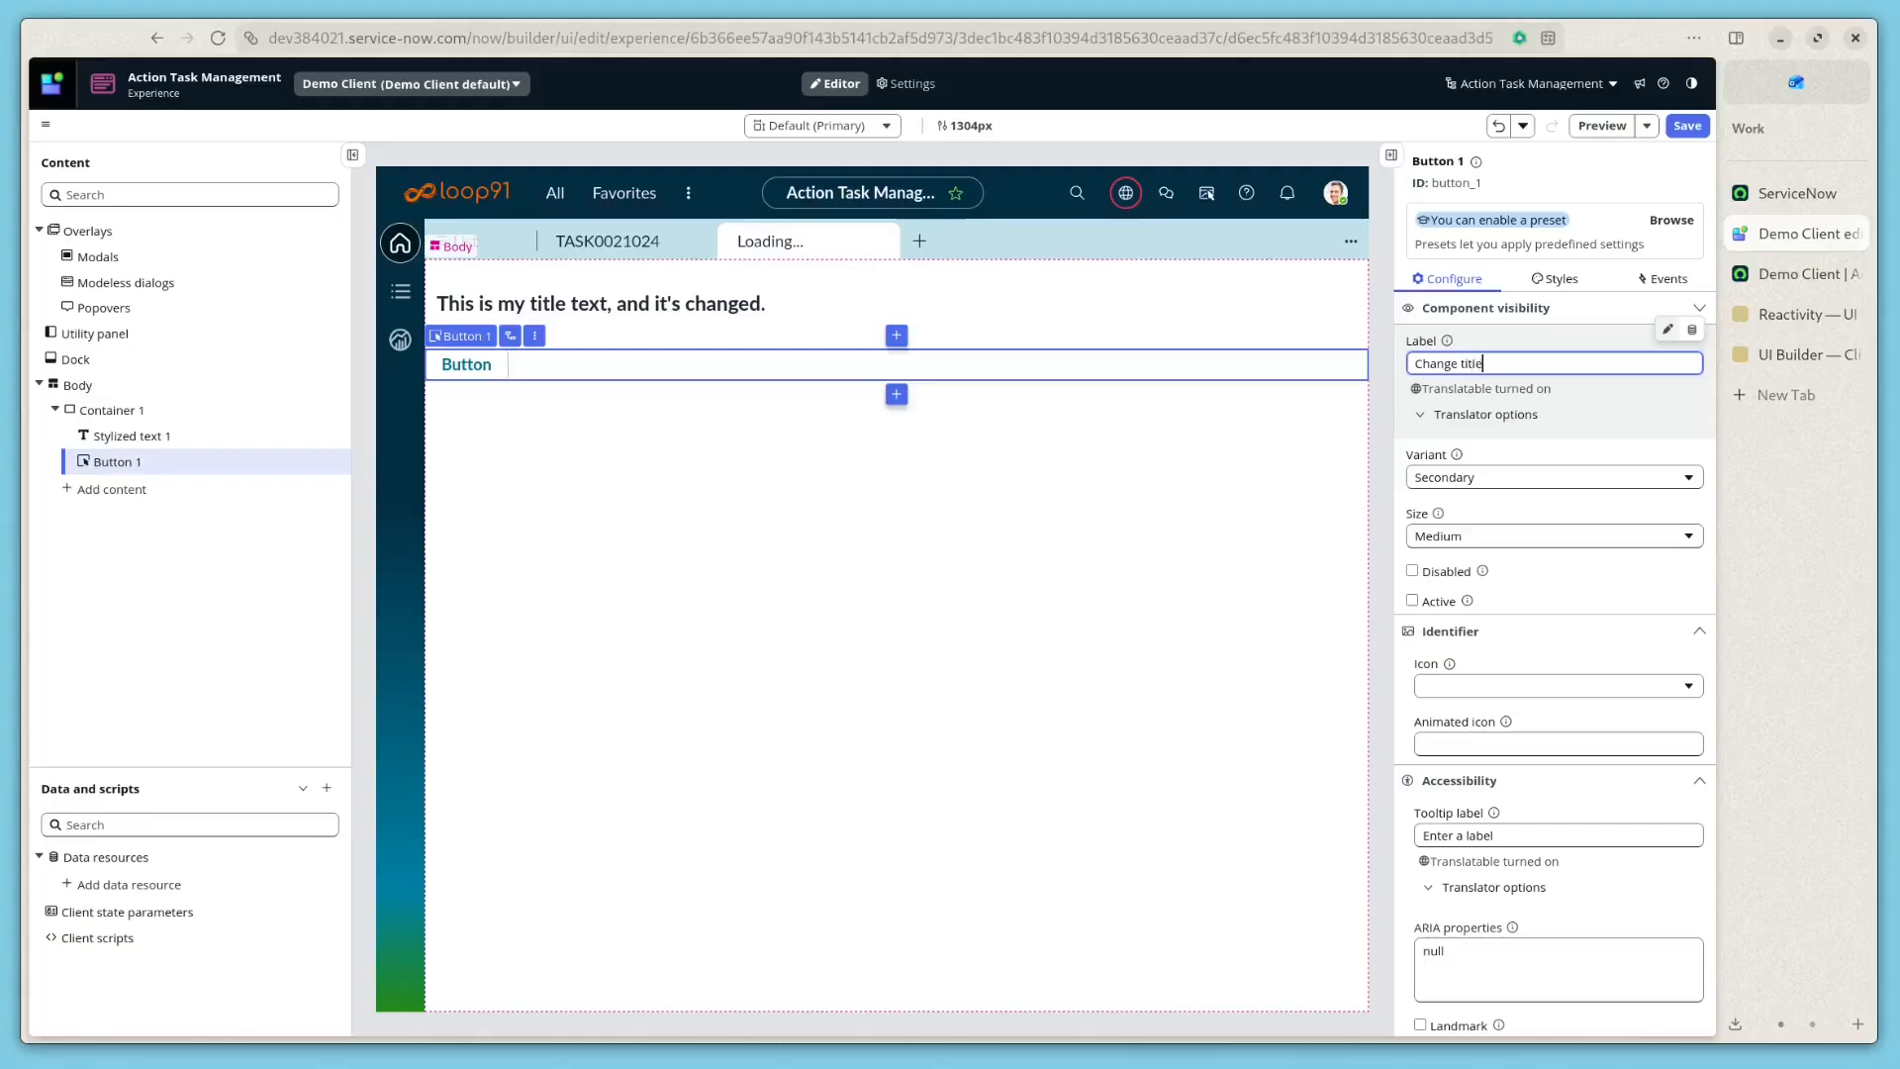
# - Set the Change title button's variant to Primary
pyautogui.click(1561, 479)
pyautogui.click(1545, 500)
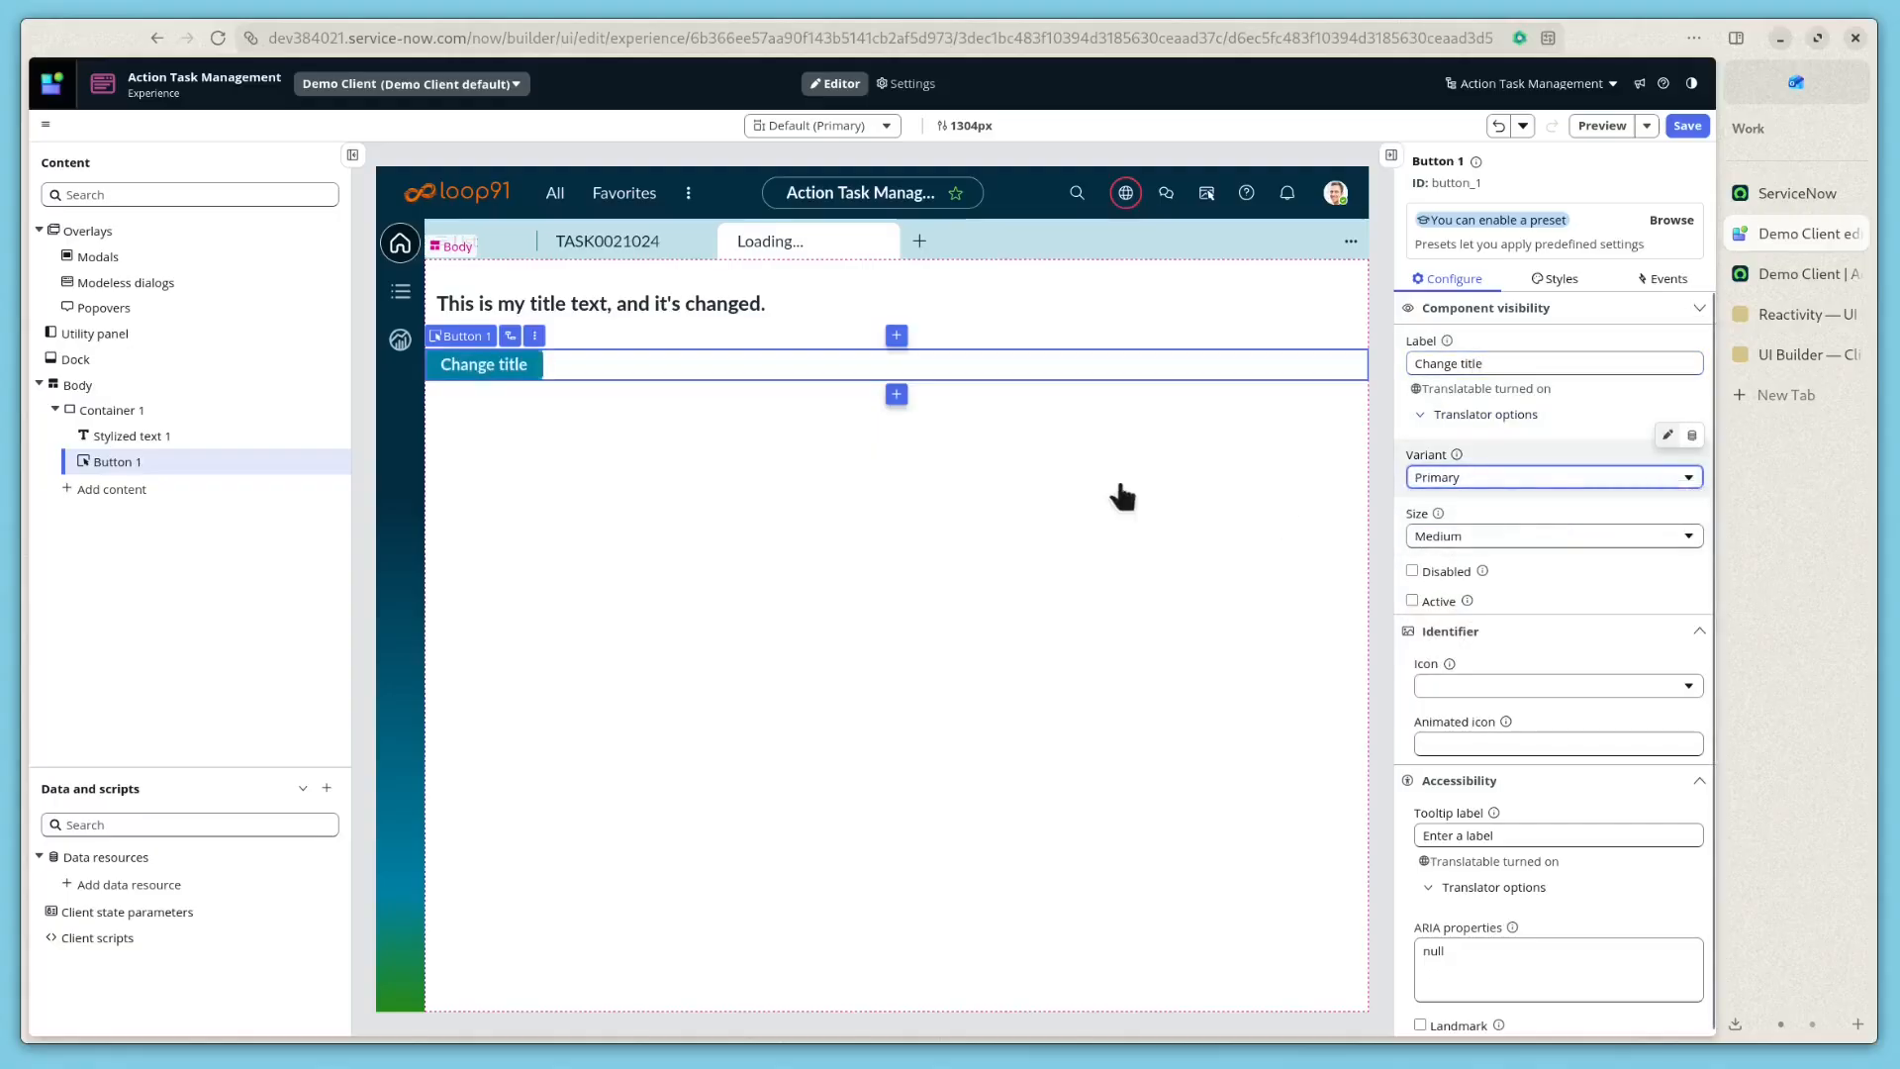
pyautogui.scroll(-1, 1618, 625)
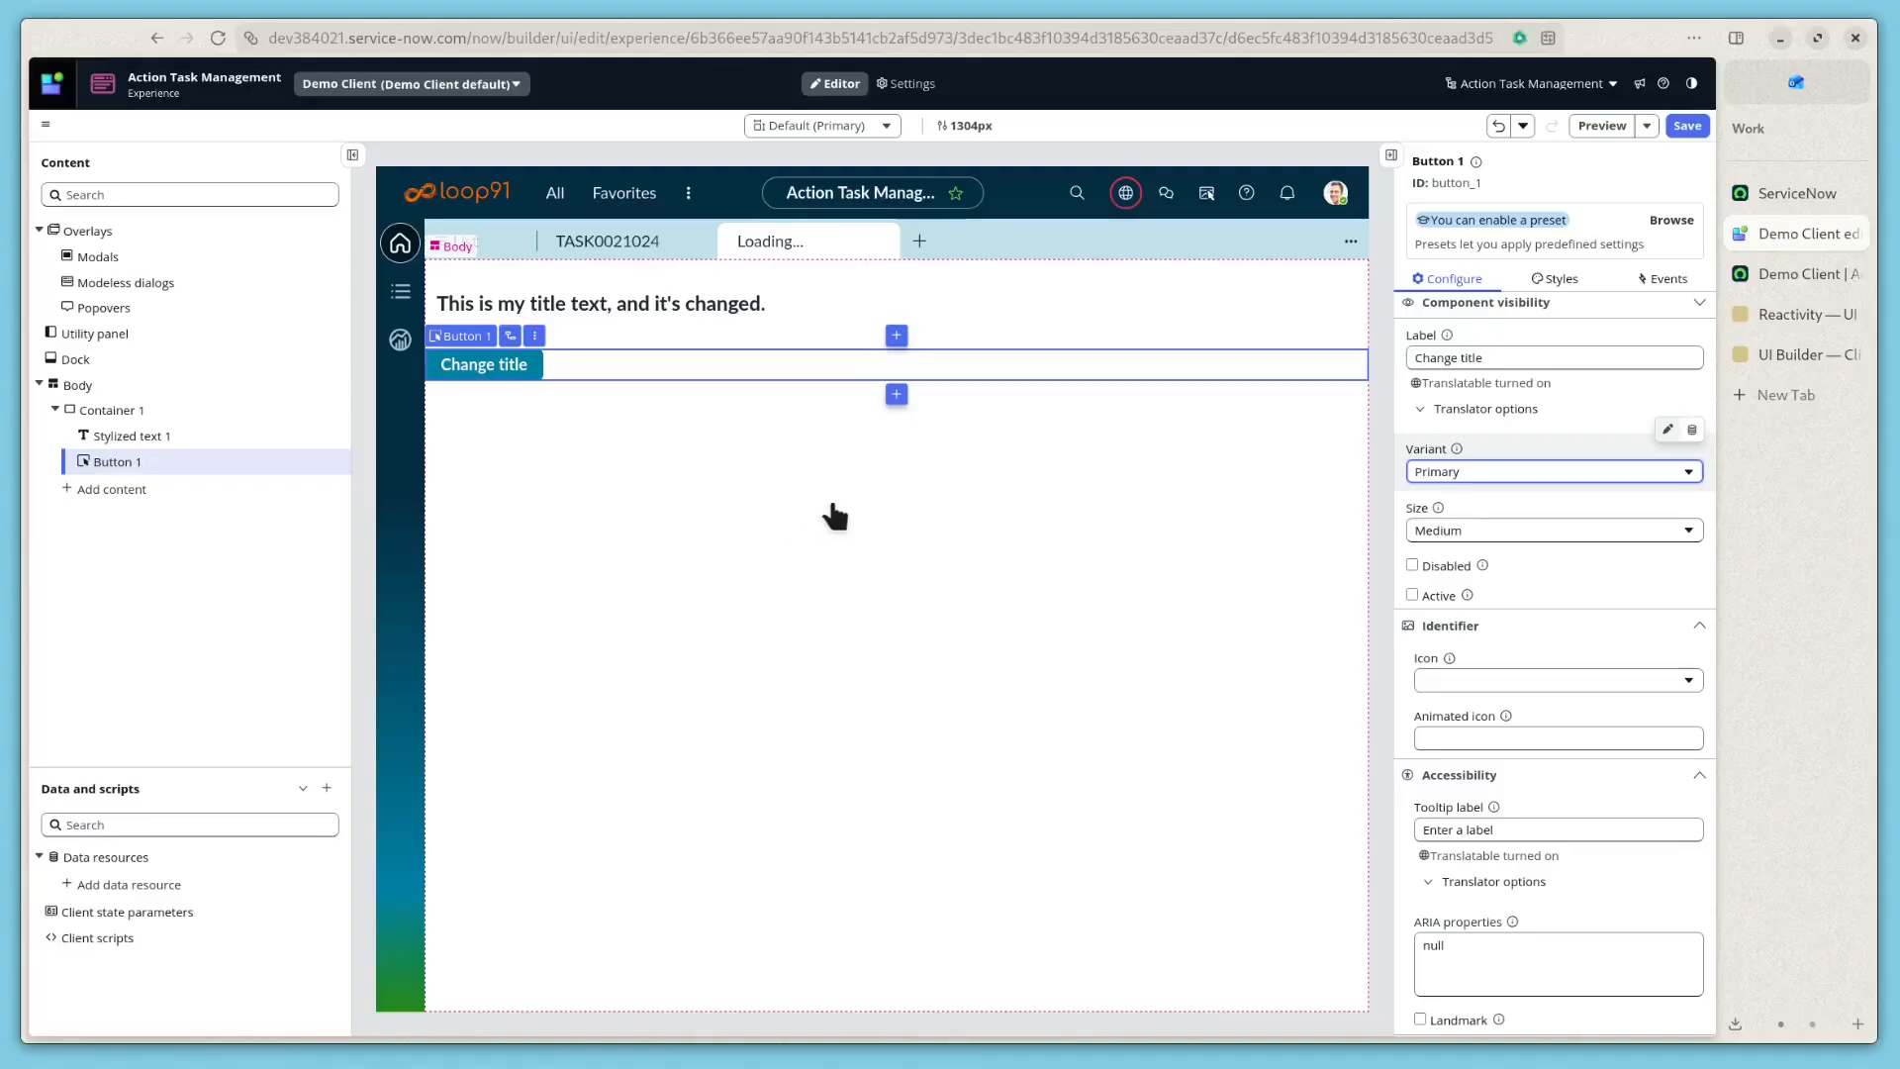
# - Add a Set client state parameter handler to the Change title button's Button clicked event
pyautogui.click(1659, 284)
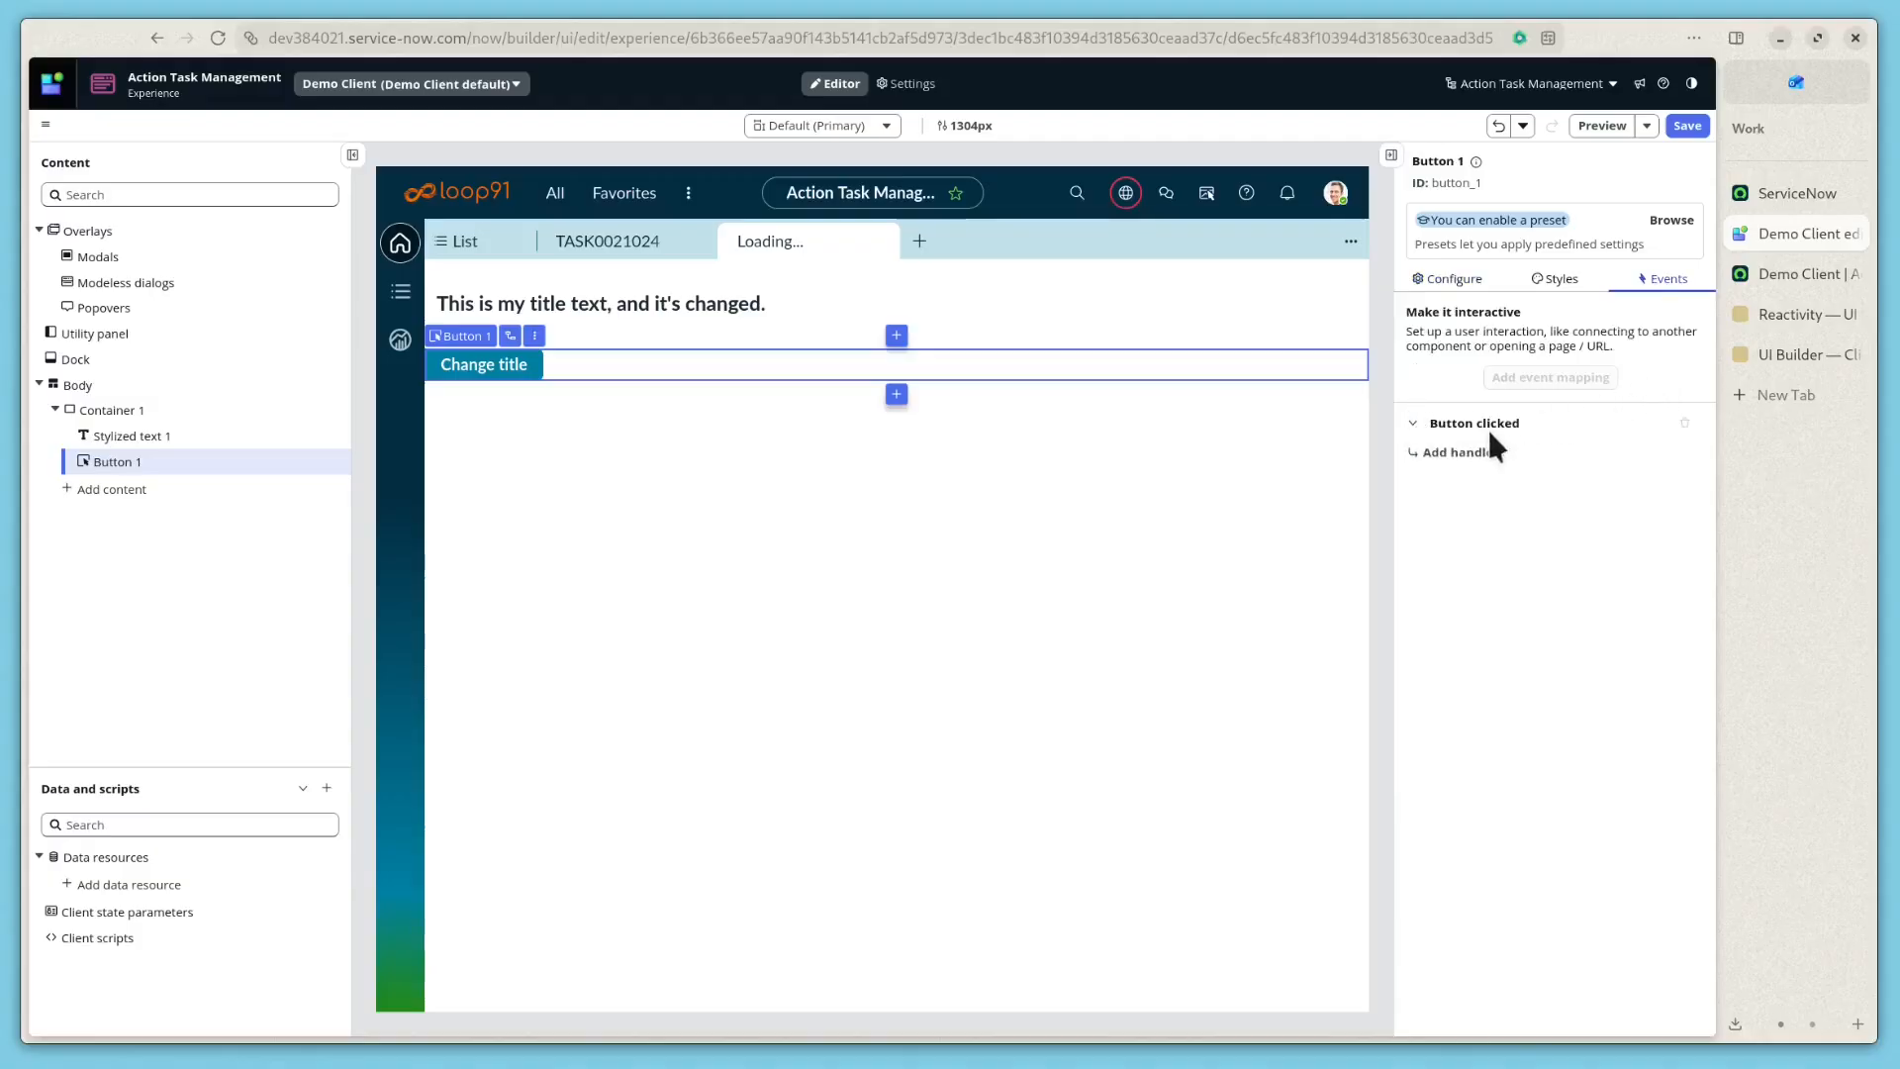
pyautogui.moveTo(1514, 425); pyautogui.dragTo(1422, 425)
pyautogui.click(1443, 455)
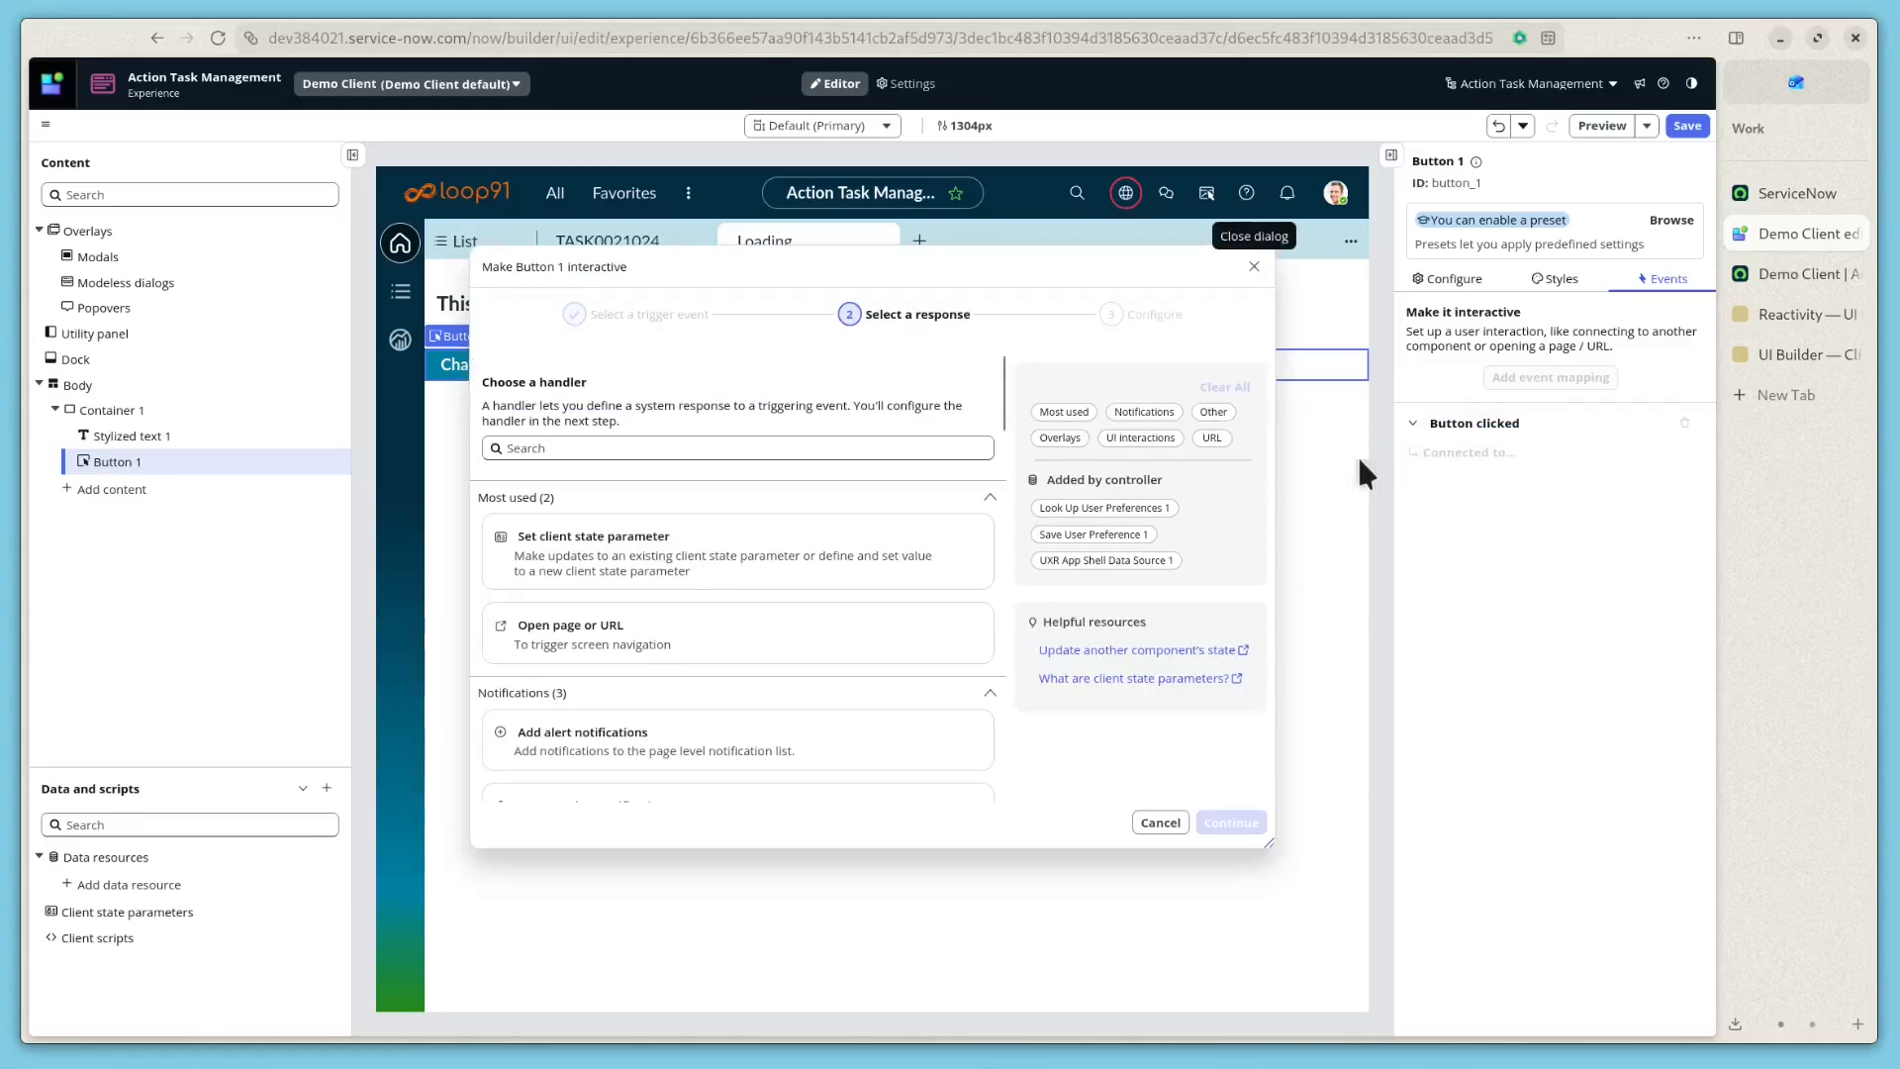
pyautogui.click(582, 562)
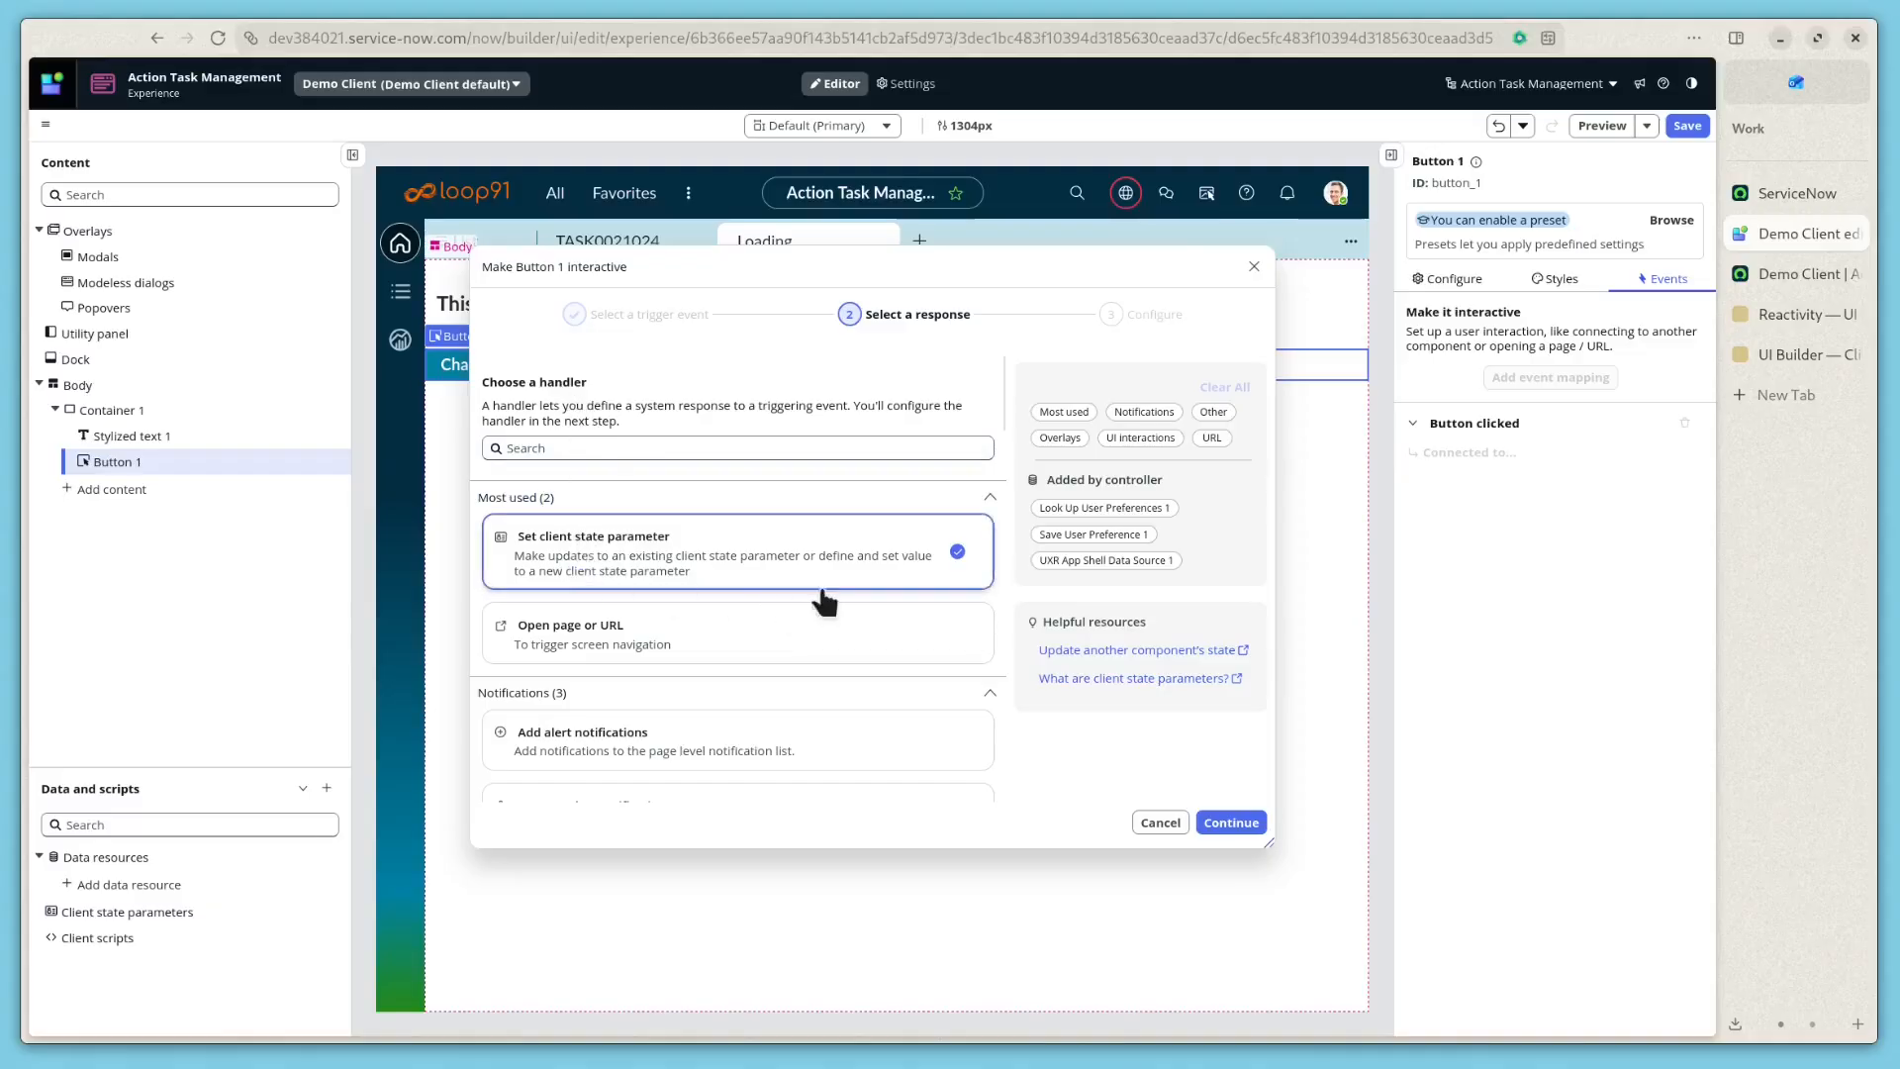
pyautogui.click(1220, 822)
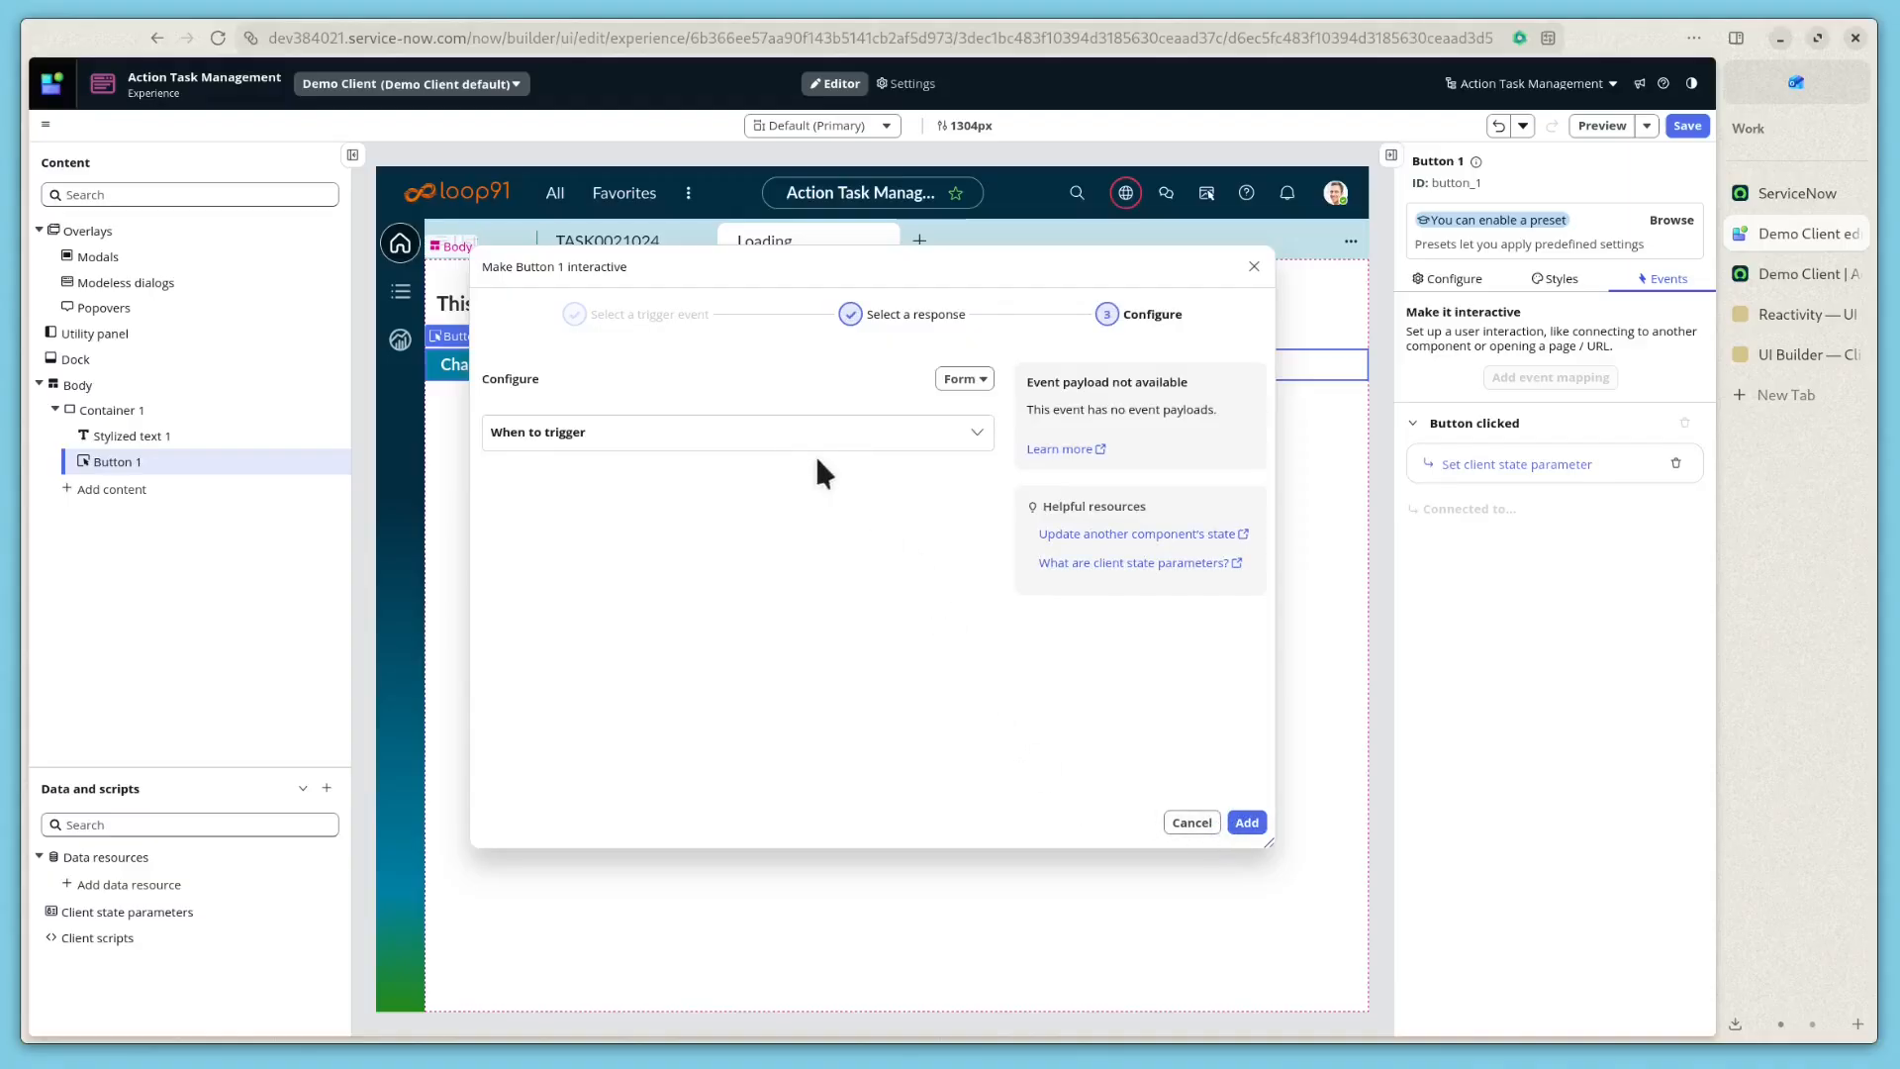
# - Configure the handler to set titleString to "My Button was clicked, so you see new text.", add it and save the page
pyautogui.click(829, 471)
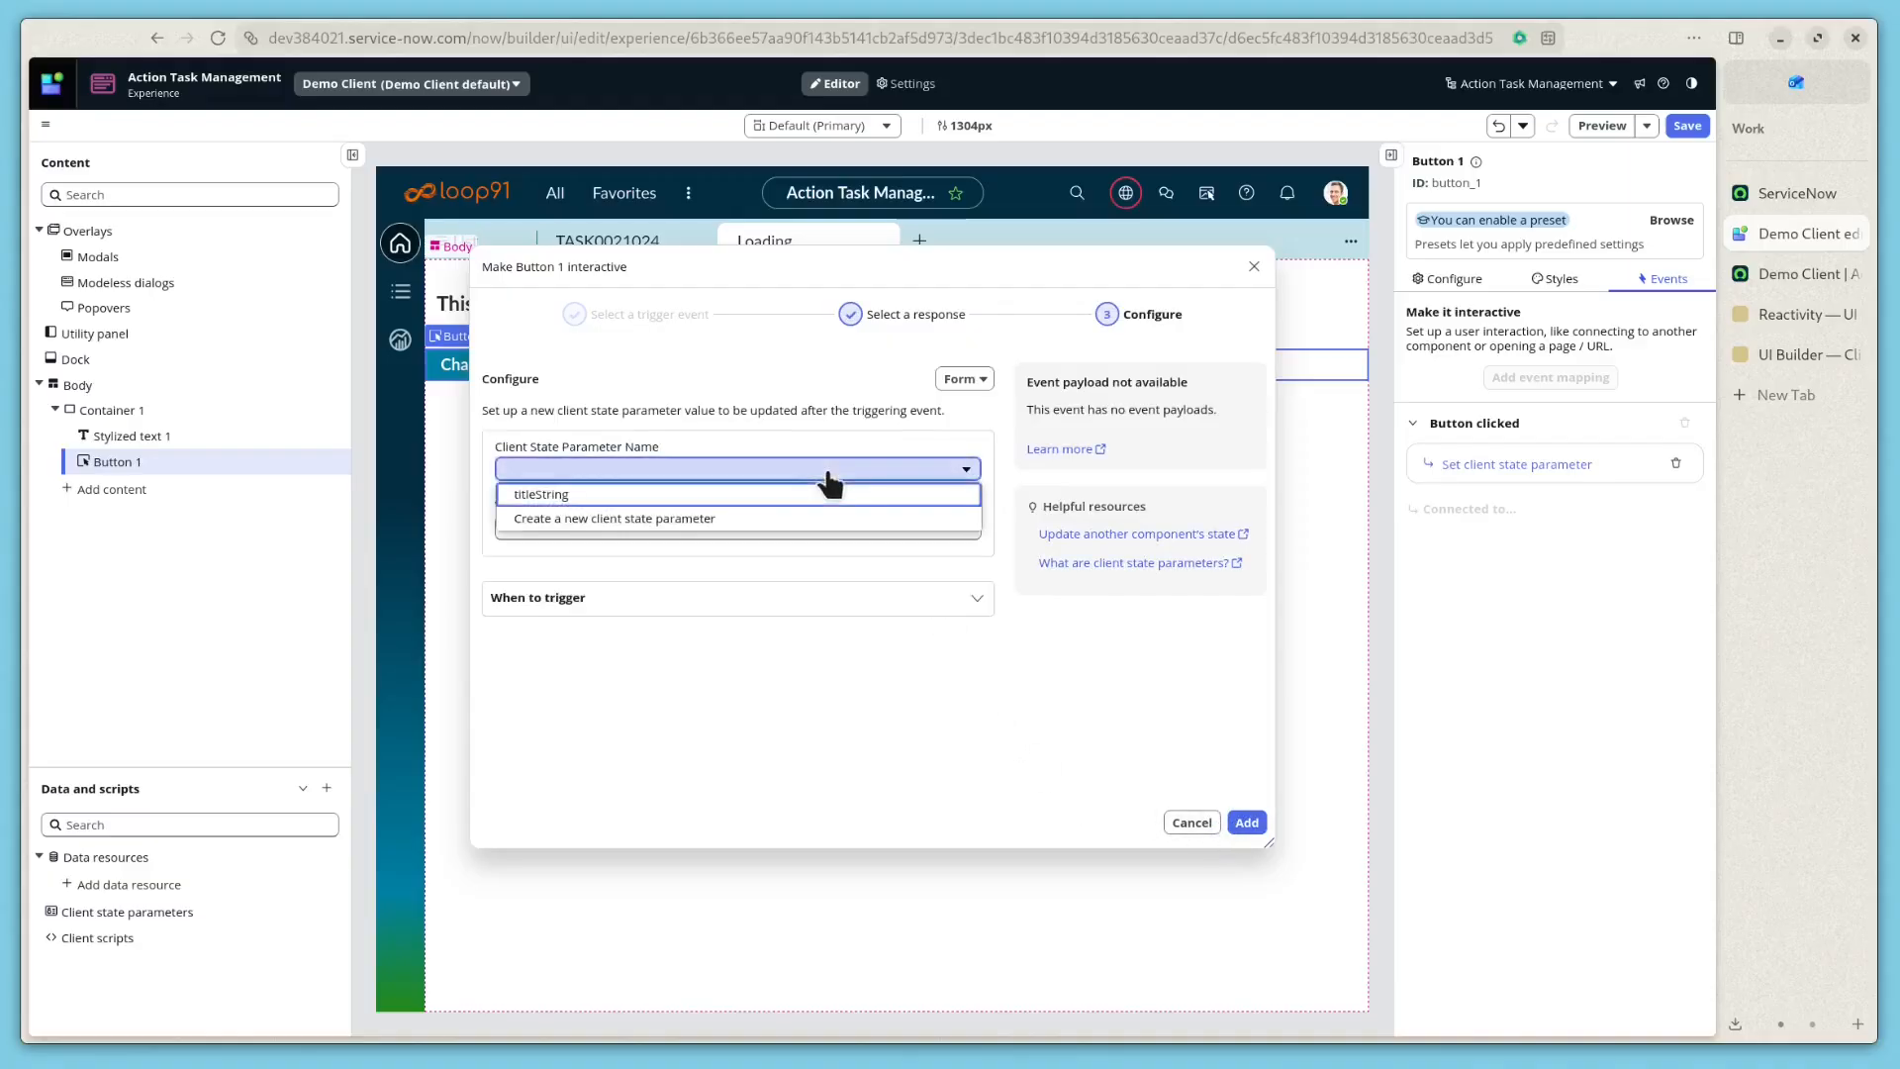
pyautogui.click(775, 492)
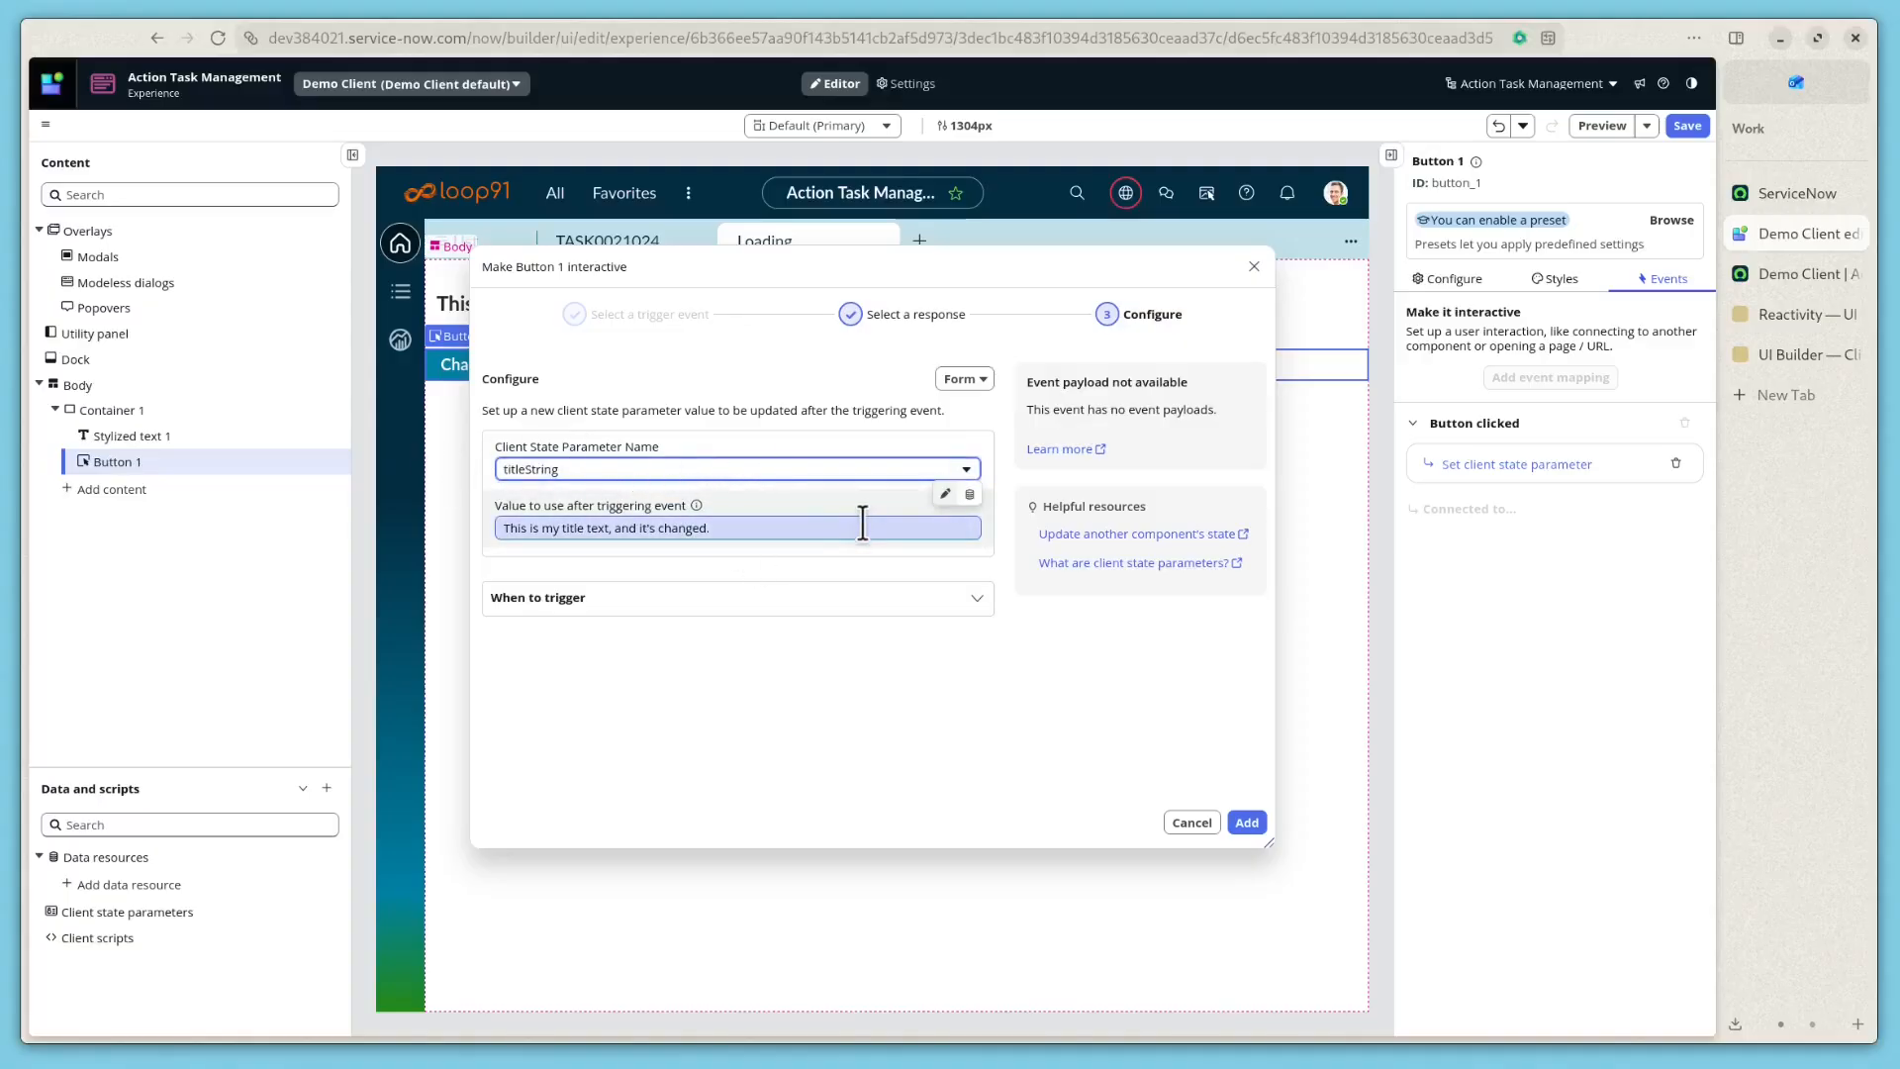
pyautogui.tripleClick(808, 529)
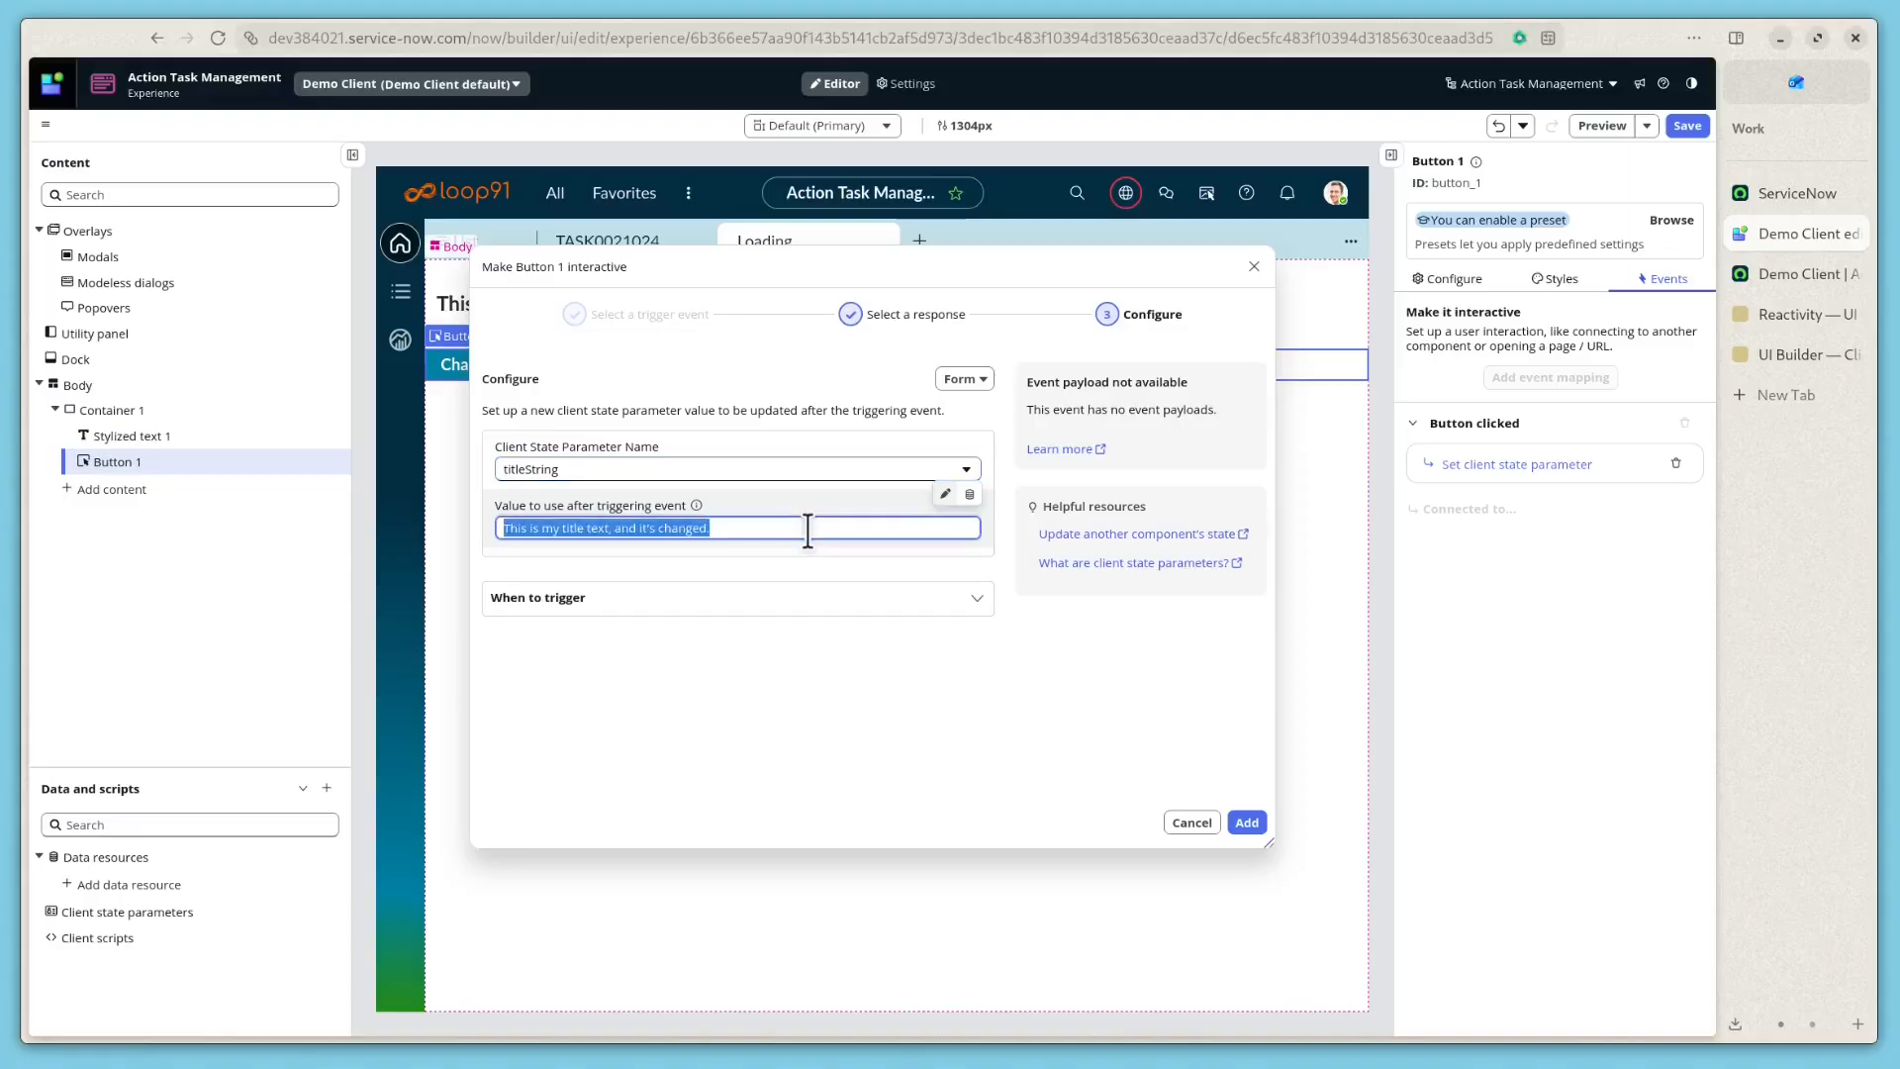
pyautogui.write('My But')
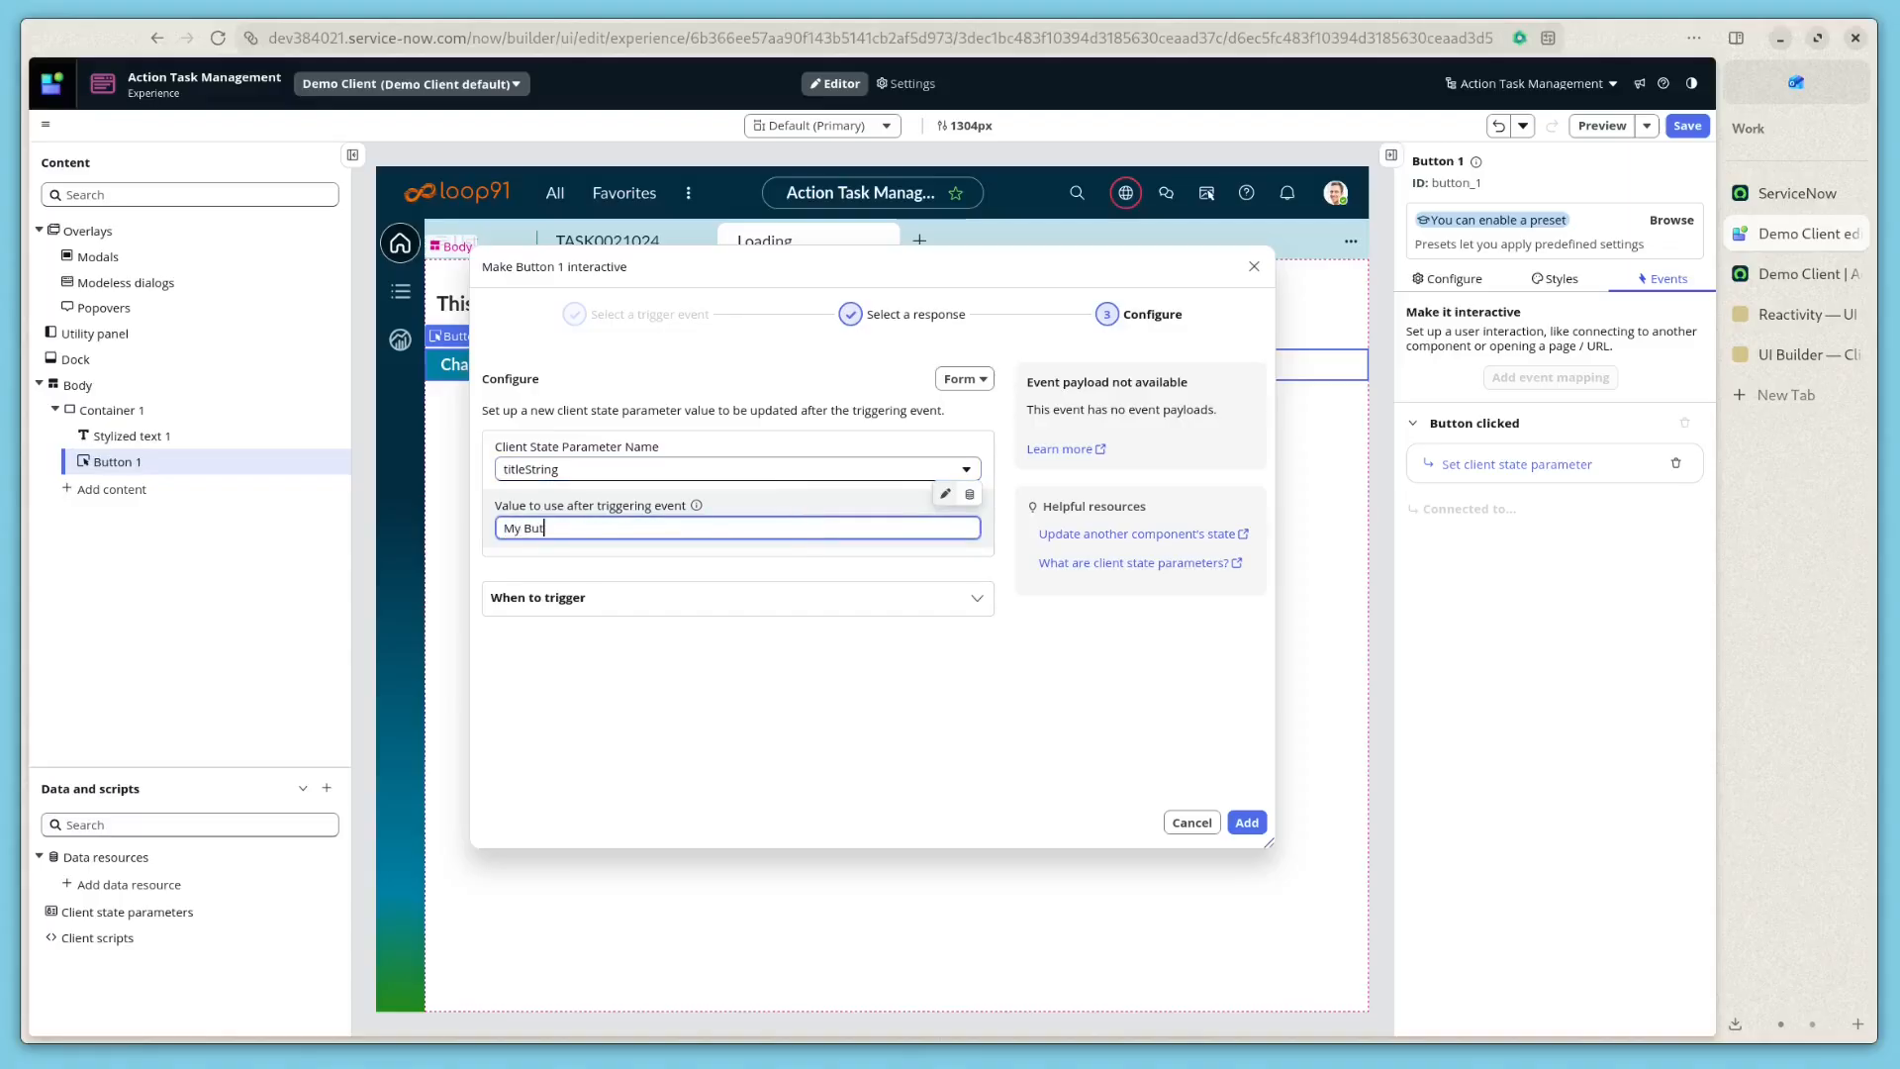
pyautogui.write('ton was clicked, so you see new sext.')
pyautogui.click(1247, 822)
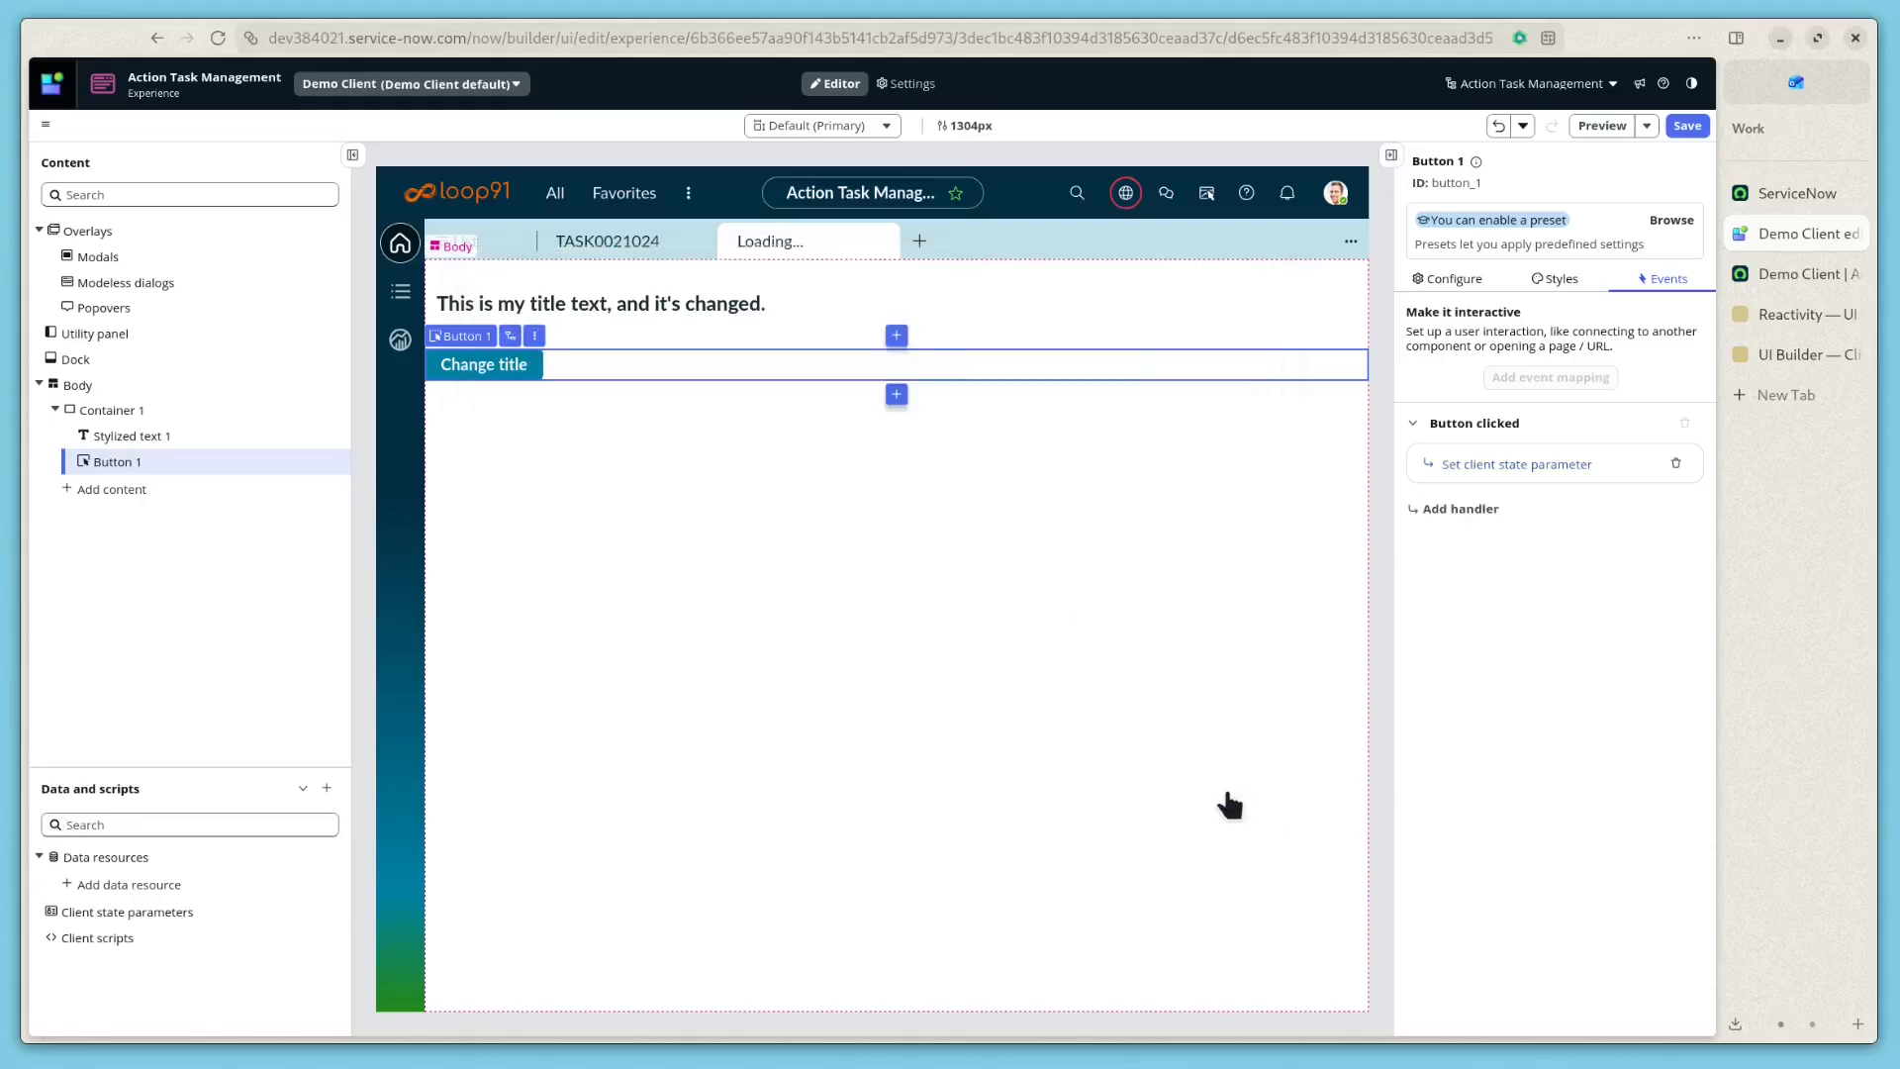
pyautogui.click(1688, 126)
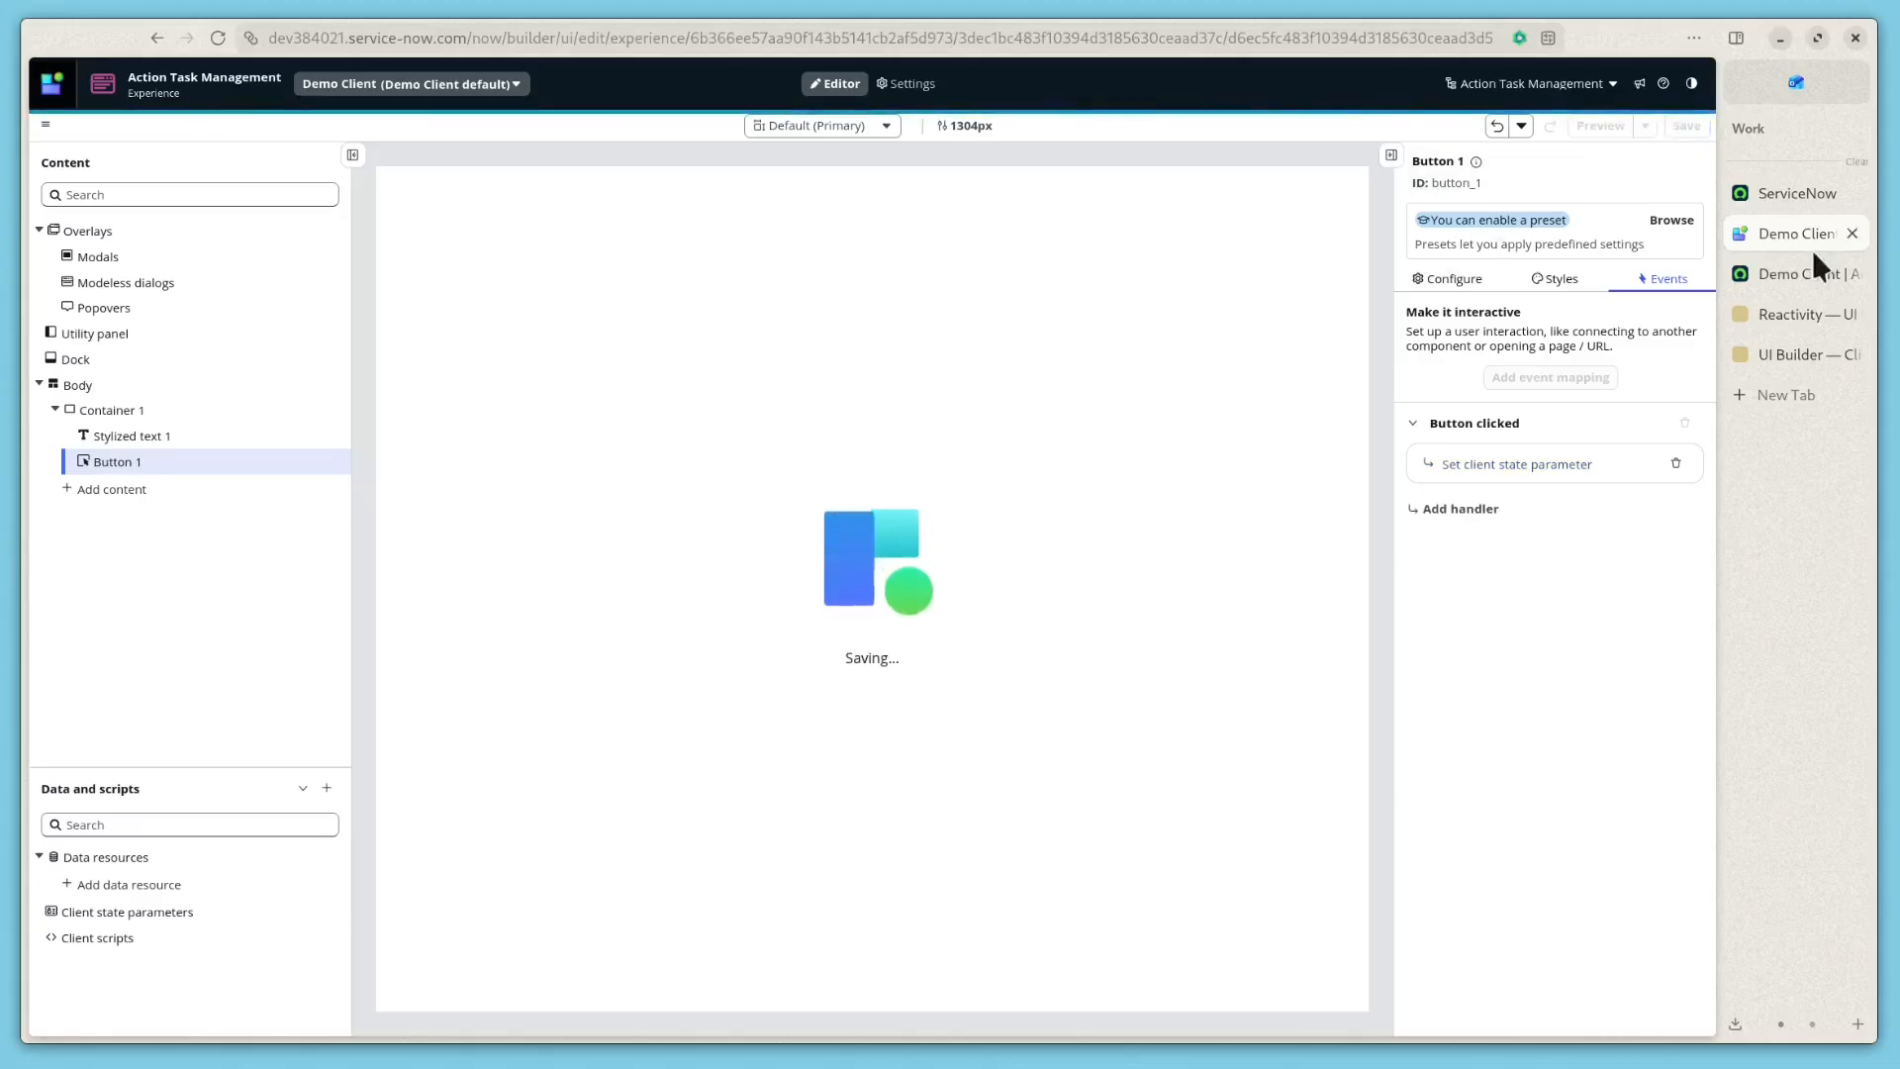
# - Reload the live Demo Client page, test the Change title button on the title, and return to the page editor
pyautogui.click(1784, 270)
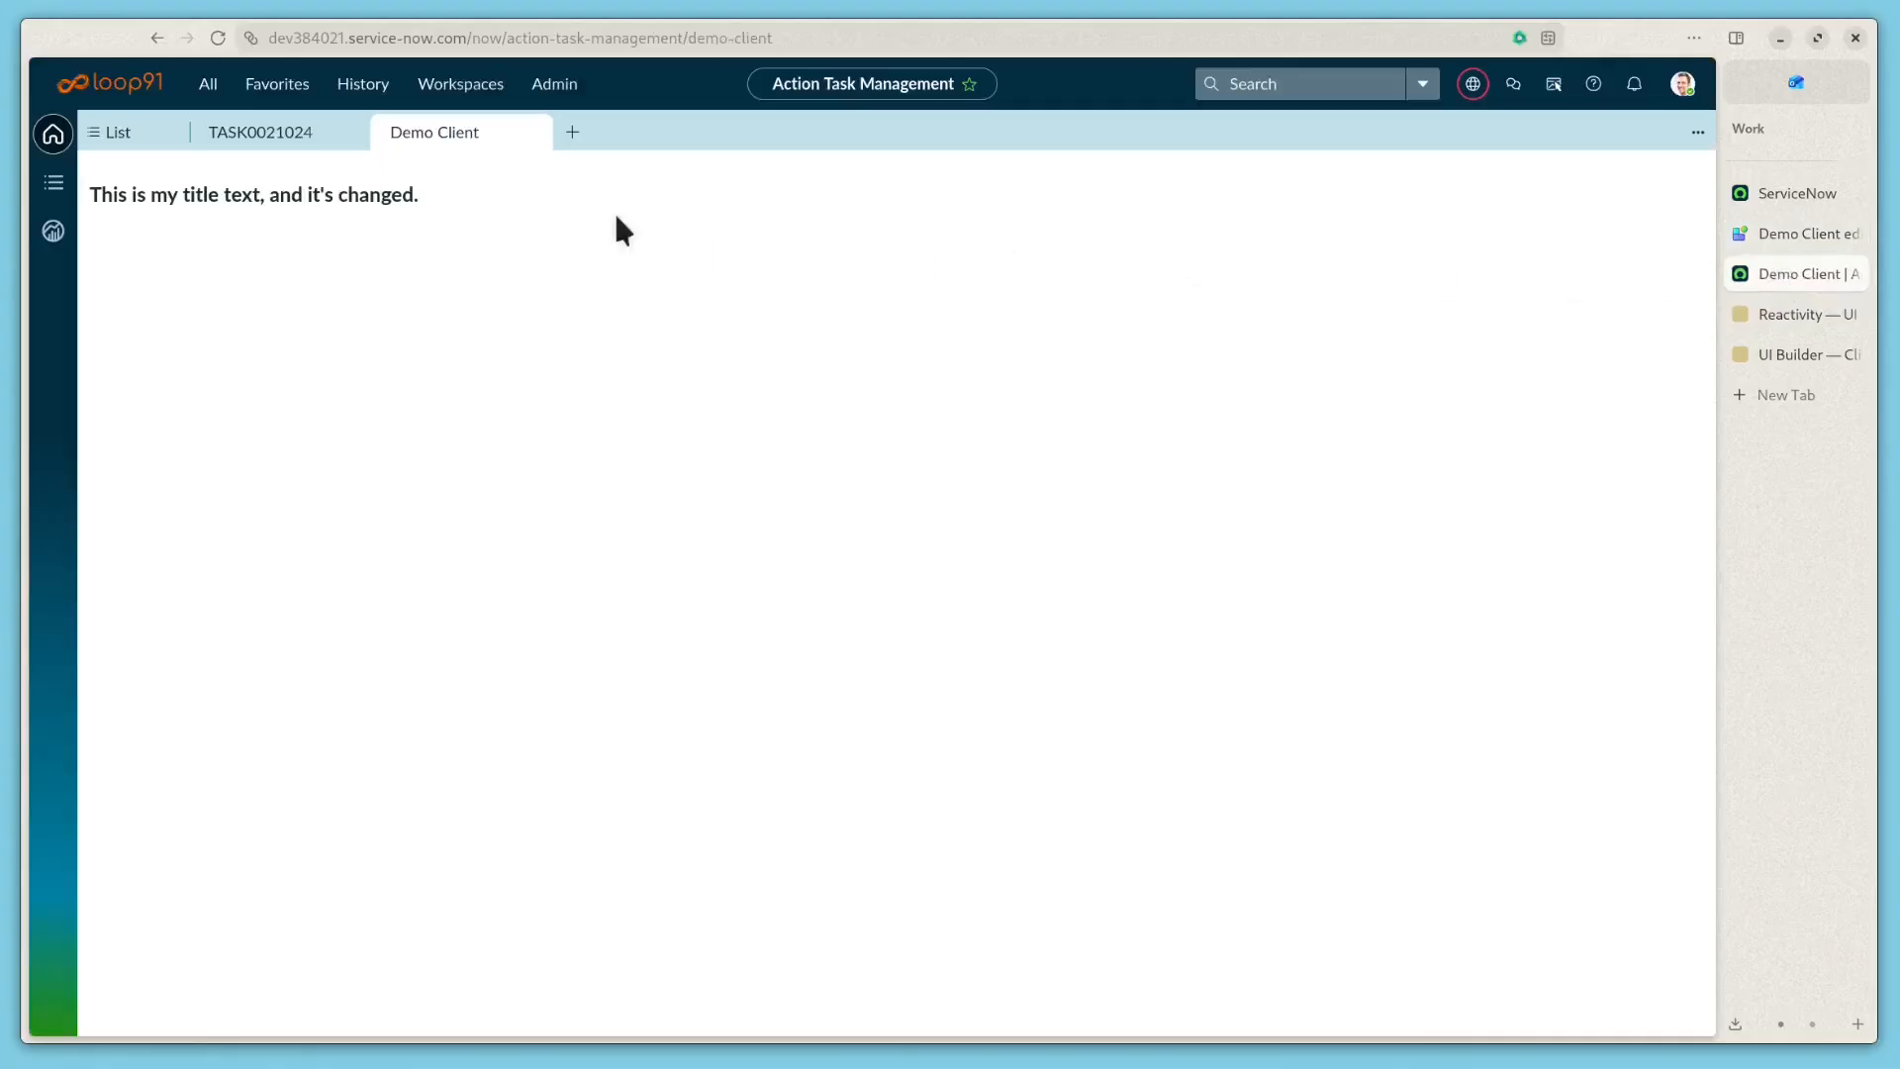
pyautogui.click(218, 37)
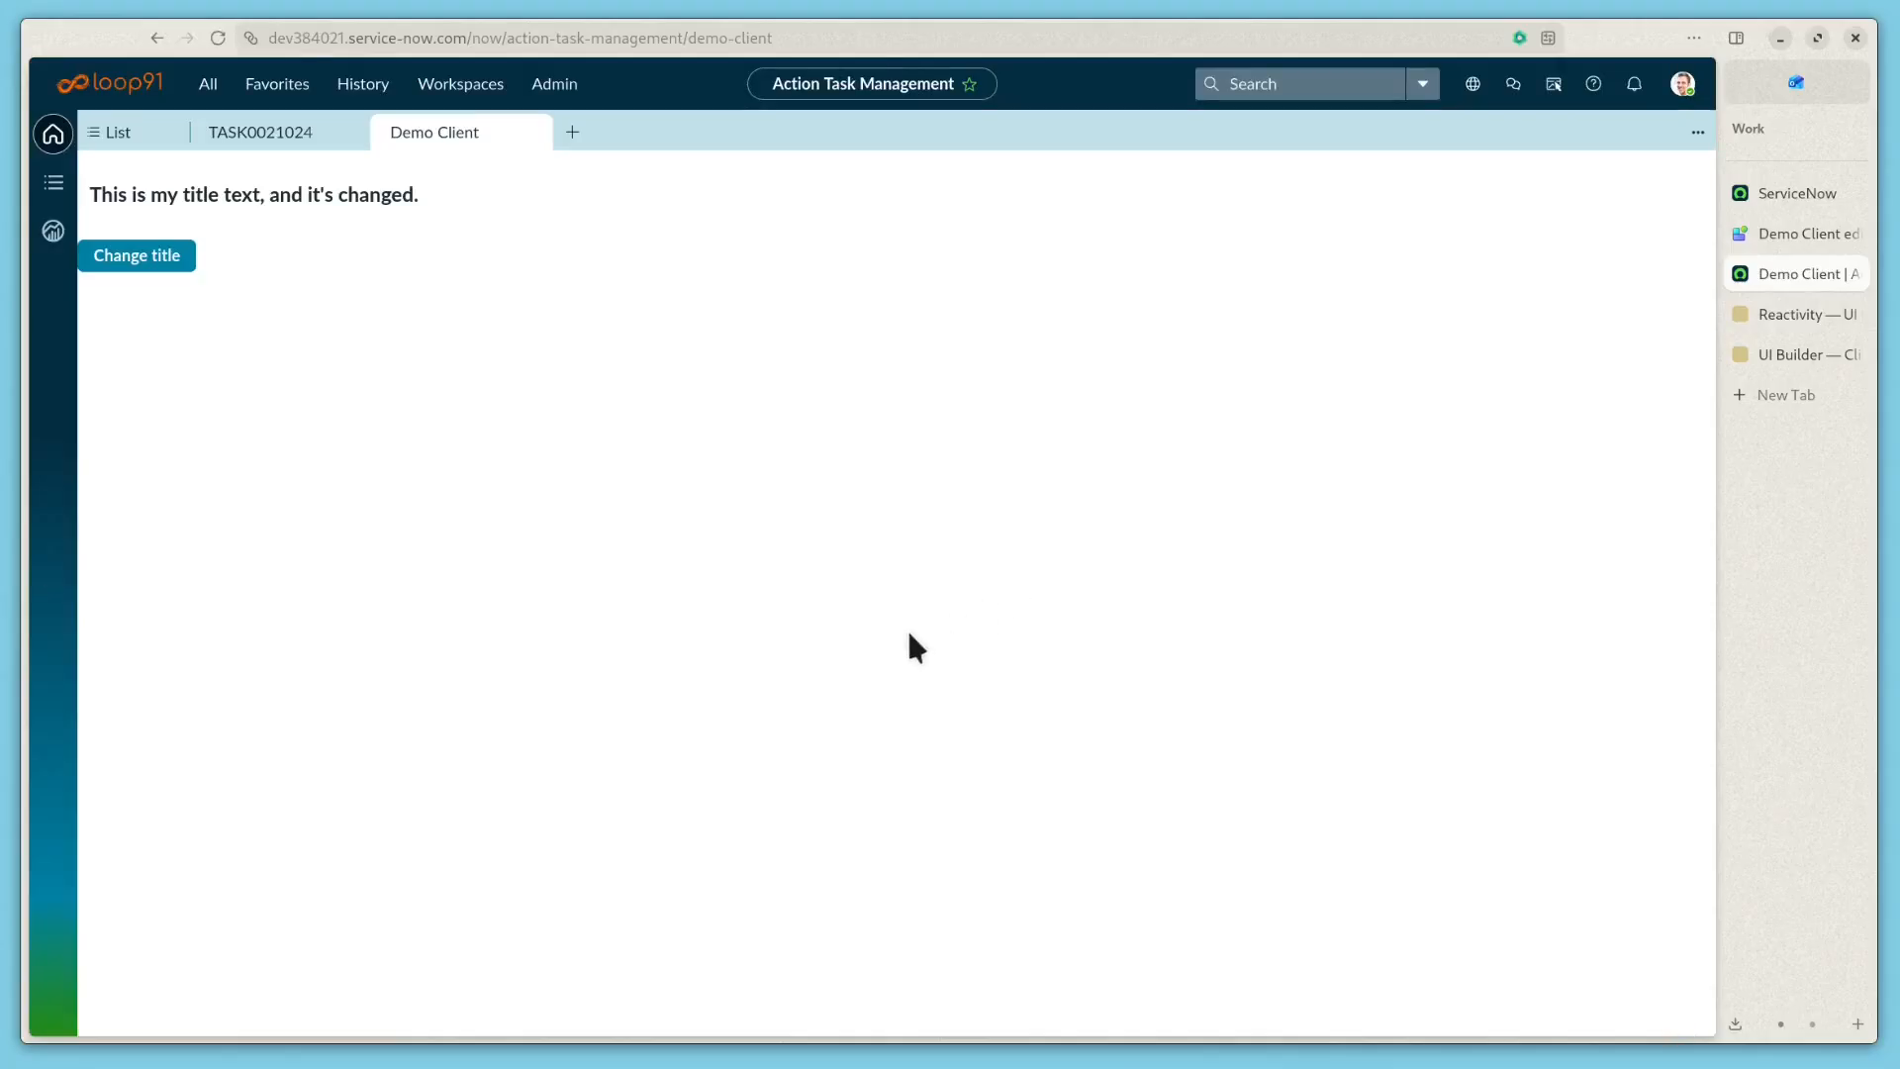
pyautogui.moveTo(86, 196); pyautogui.dragTo(415, 202)
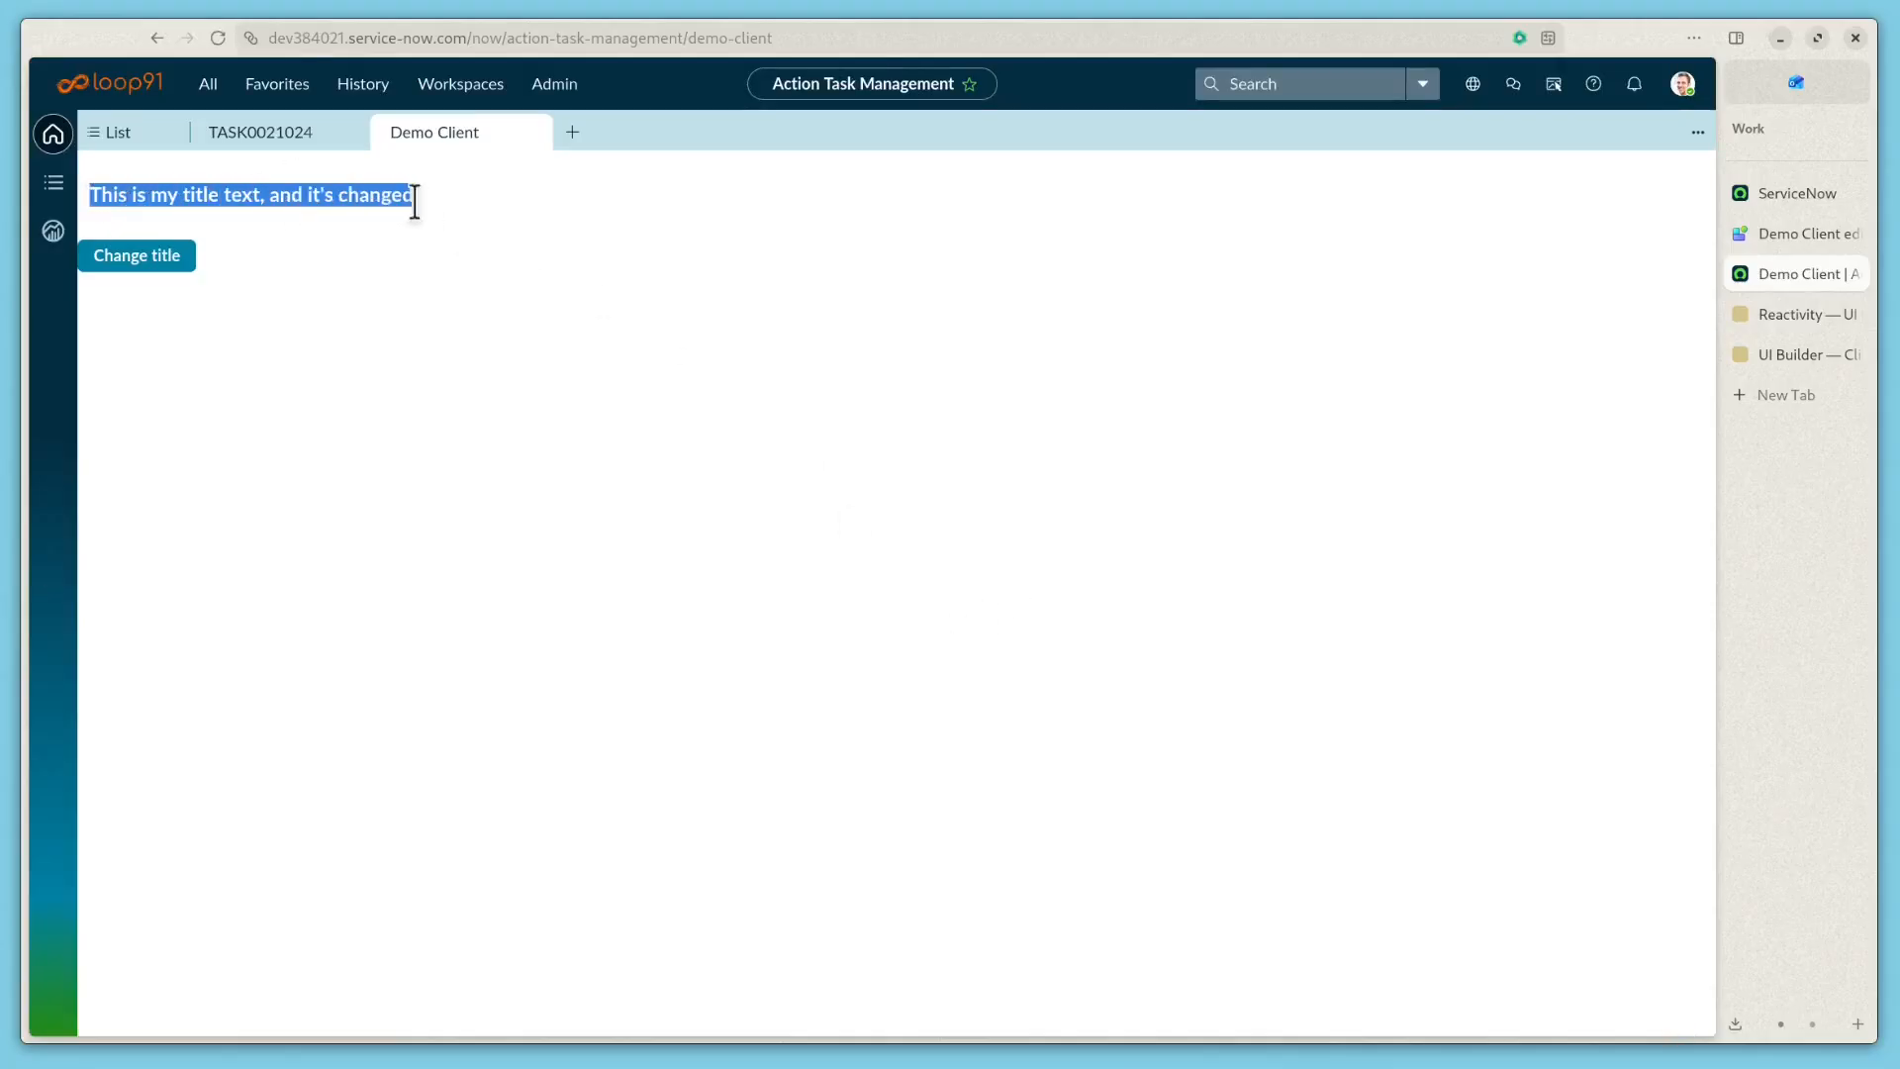
pyautogui.click(386, 277)
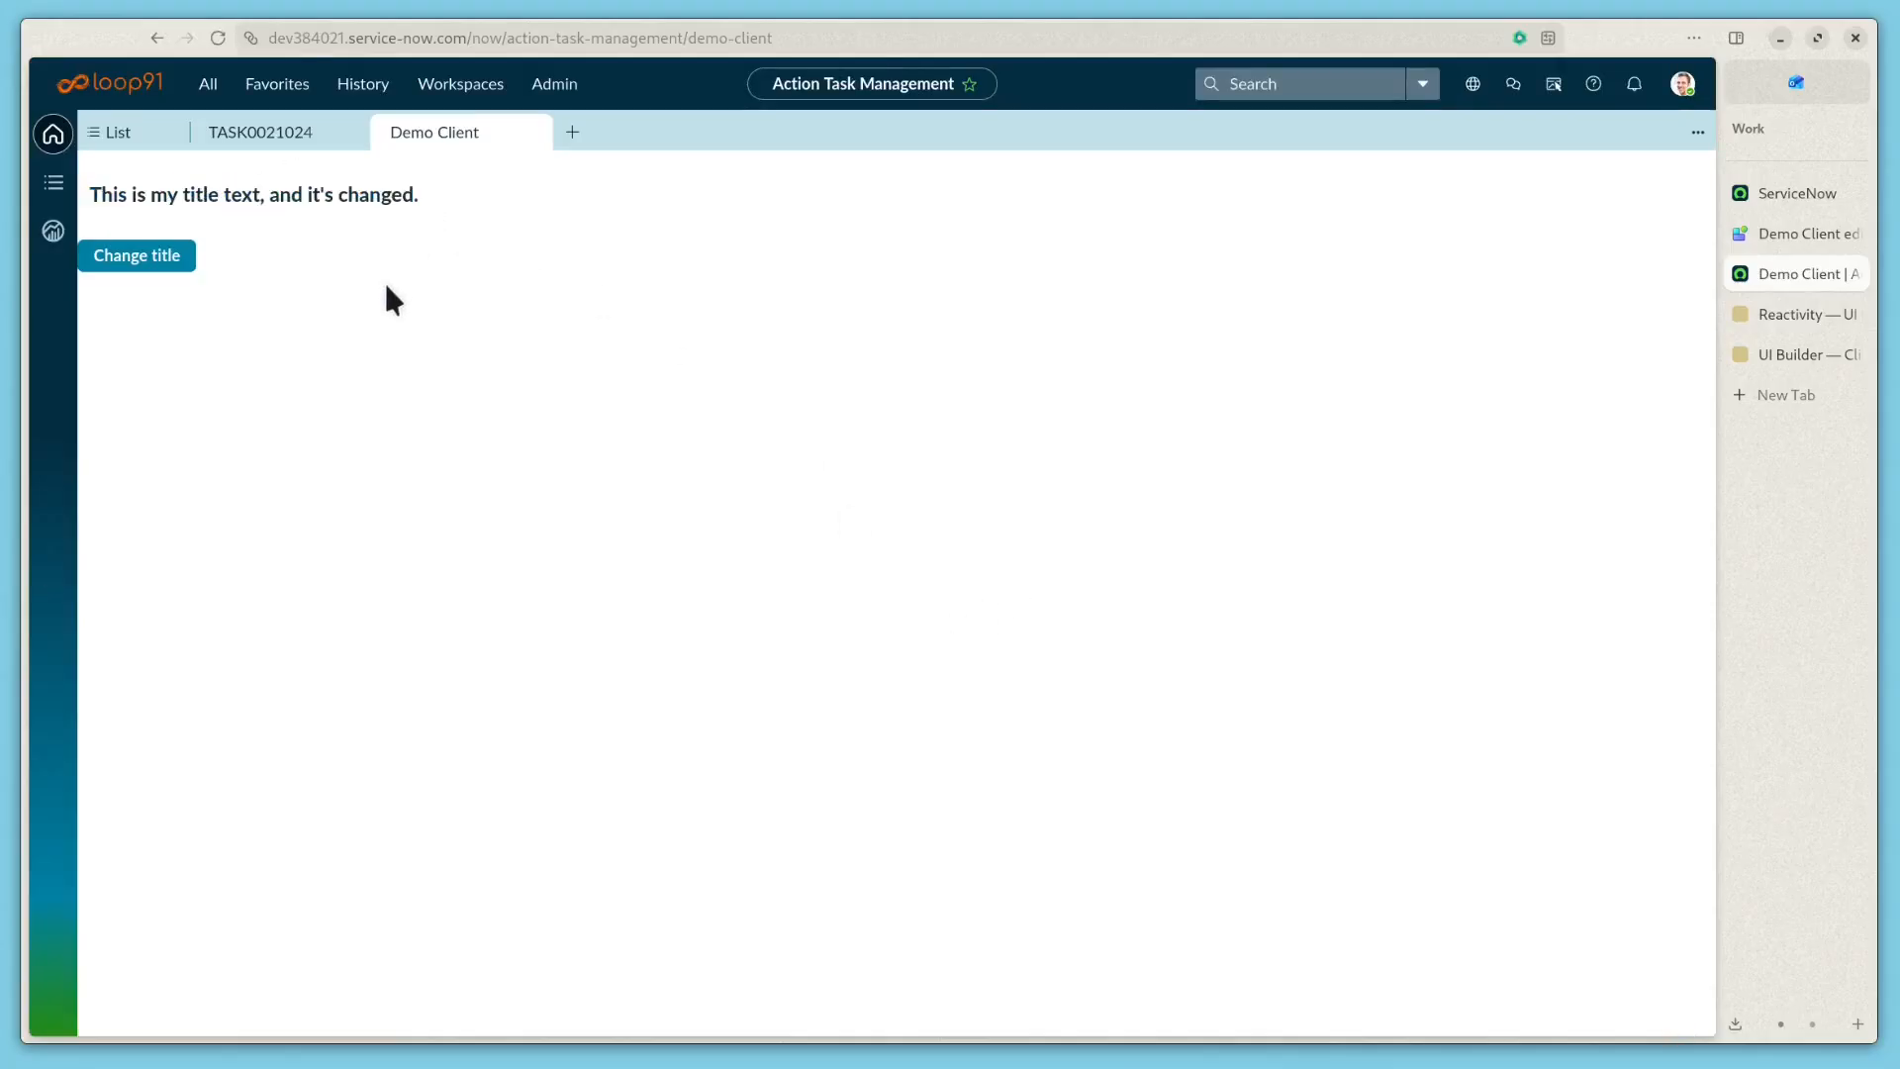
pyautogui.click(163, 265)
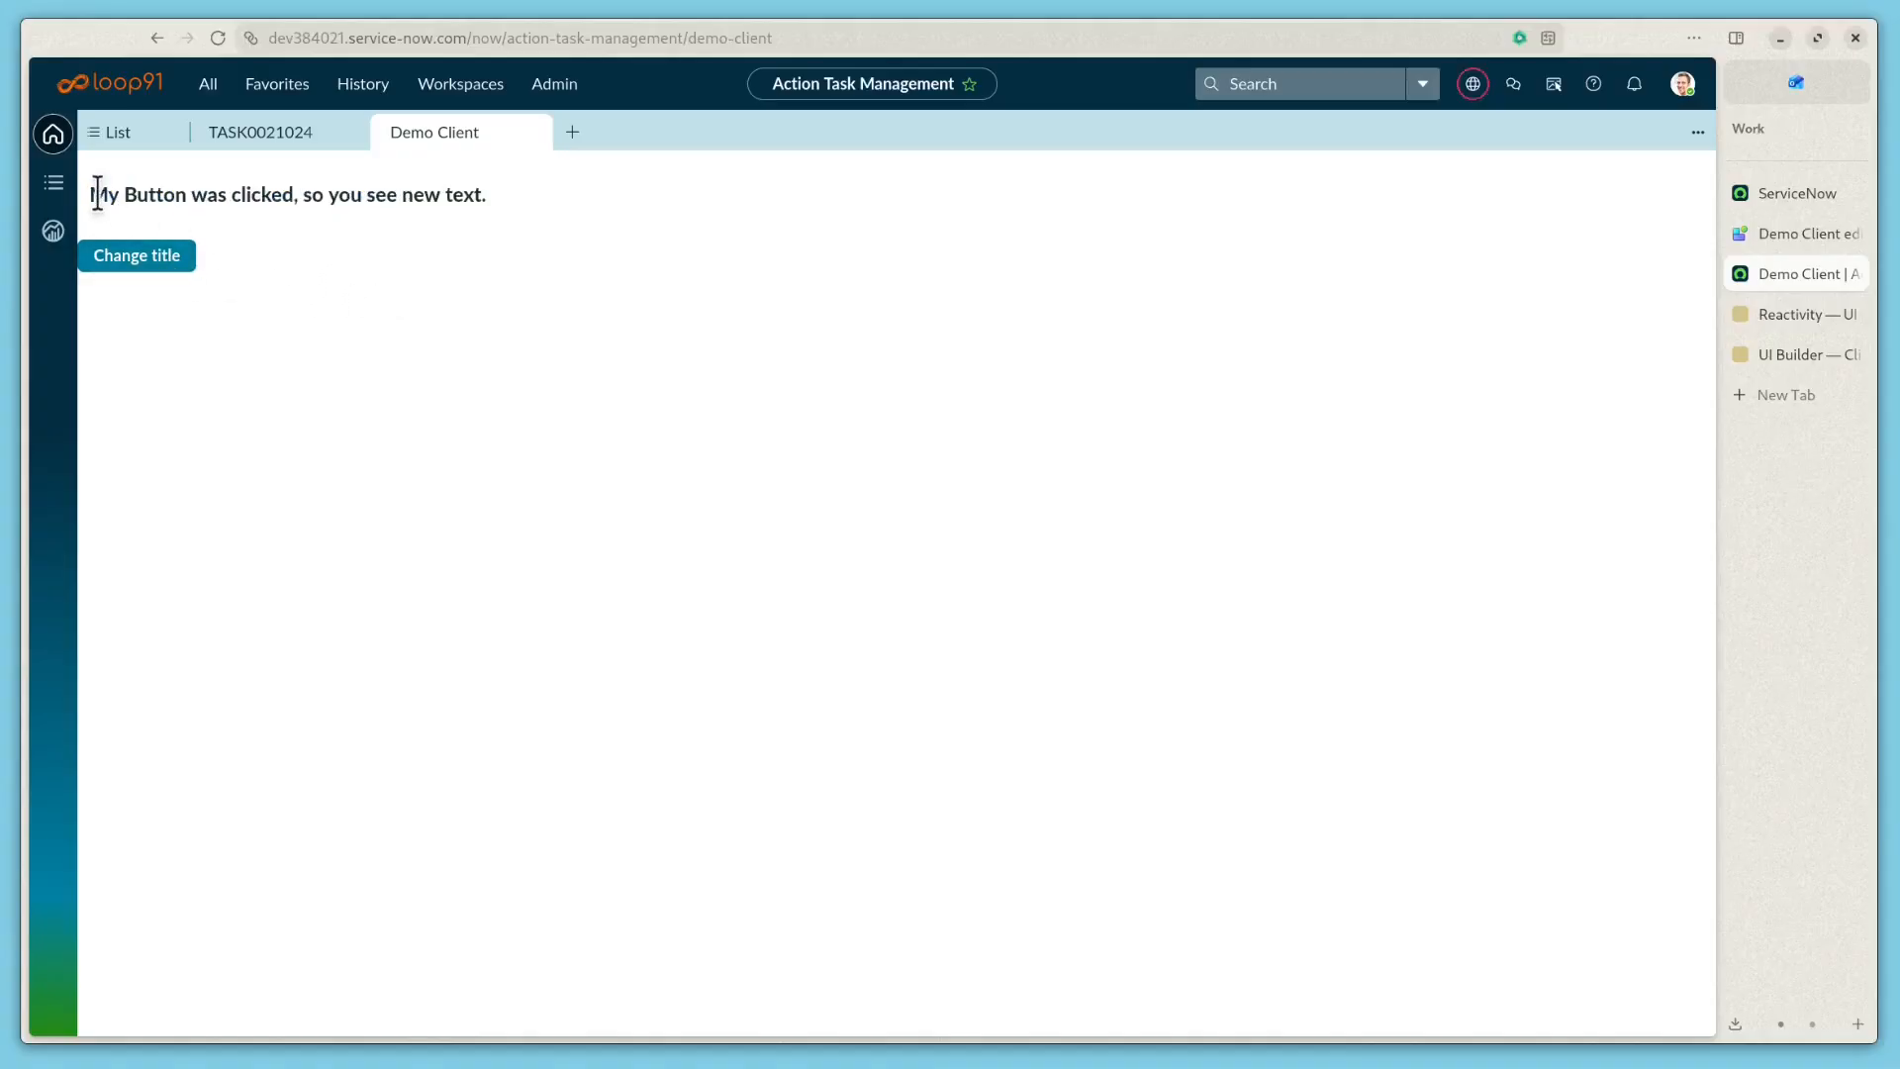
pyautogui.moveTo(97, 194); pyautogui.dragTo(475, 194)
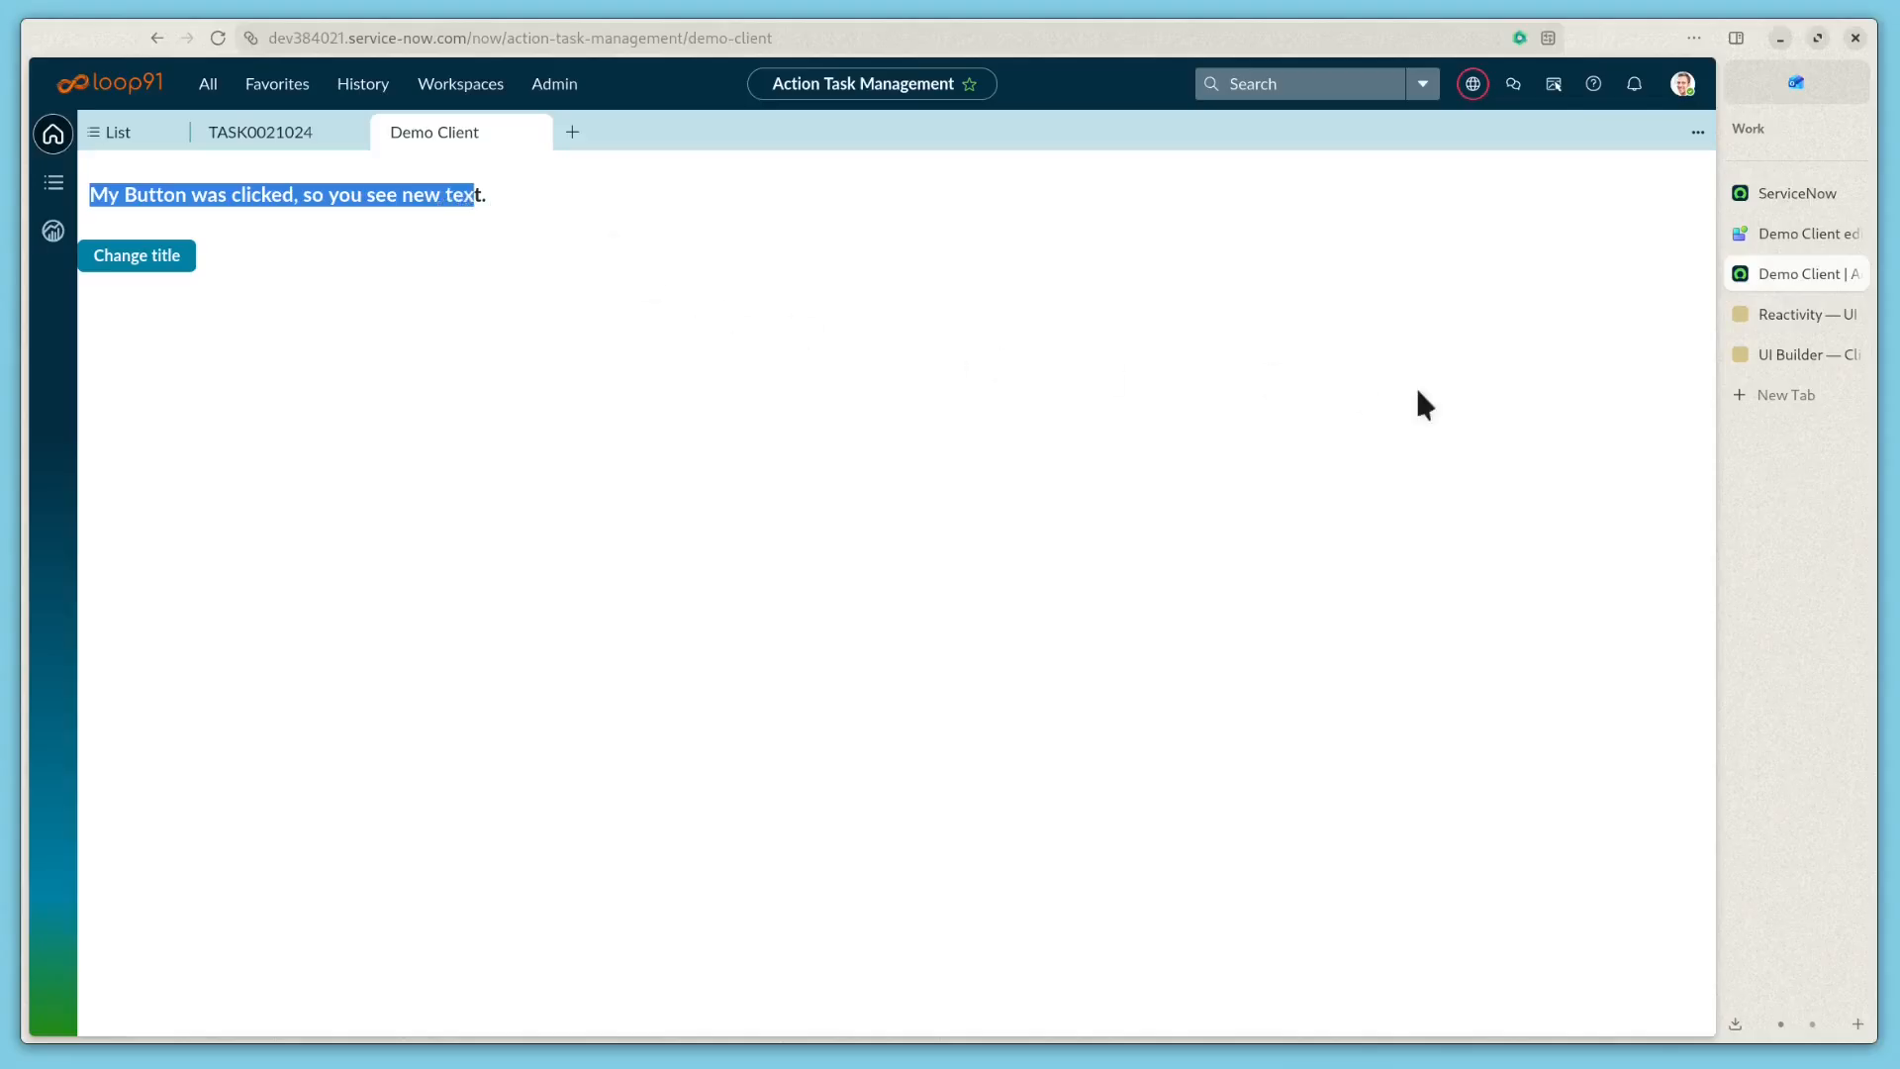
pyautogui.click(1781, 238)
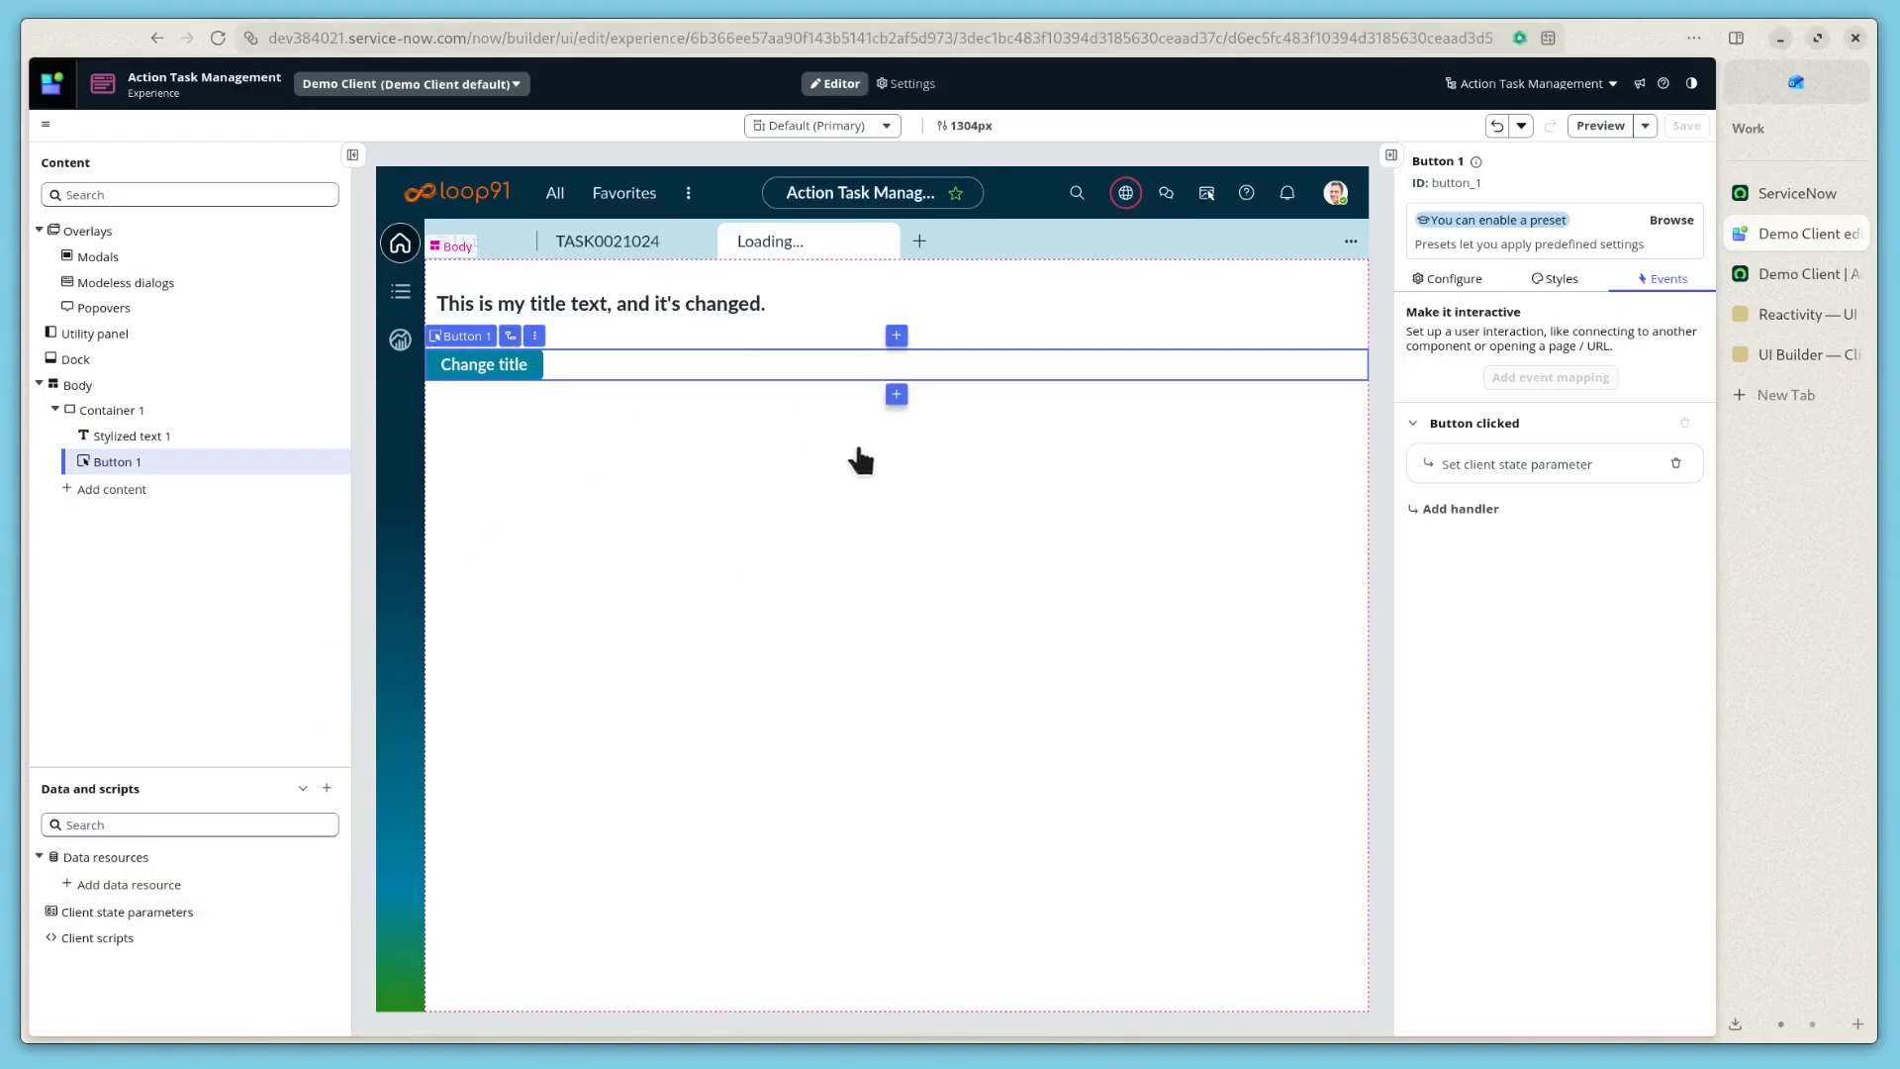
# - Add a second Stylized text component below the Change title button without applying a preset
pyautogui.click(897, 395)
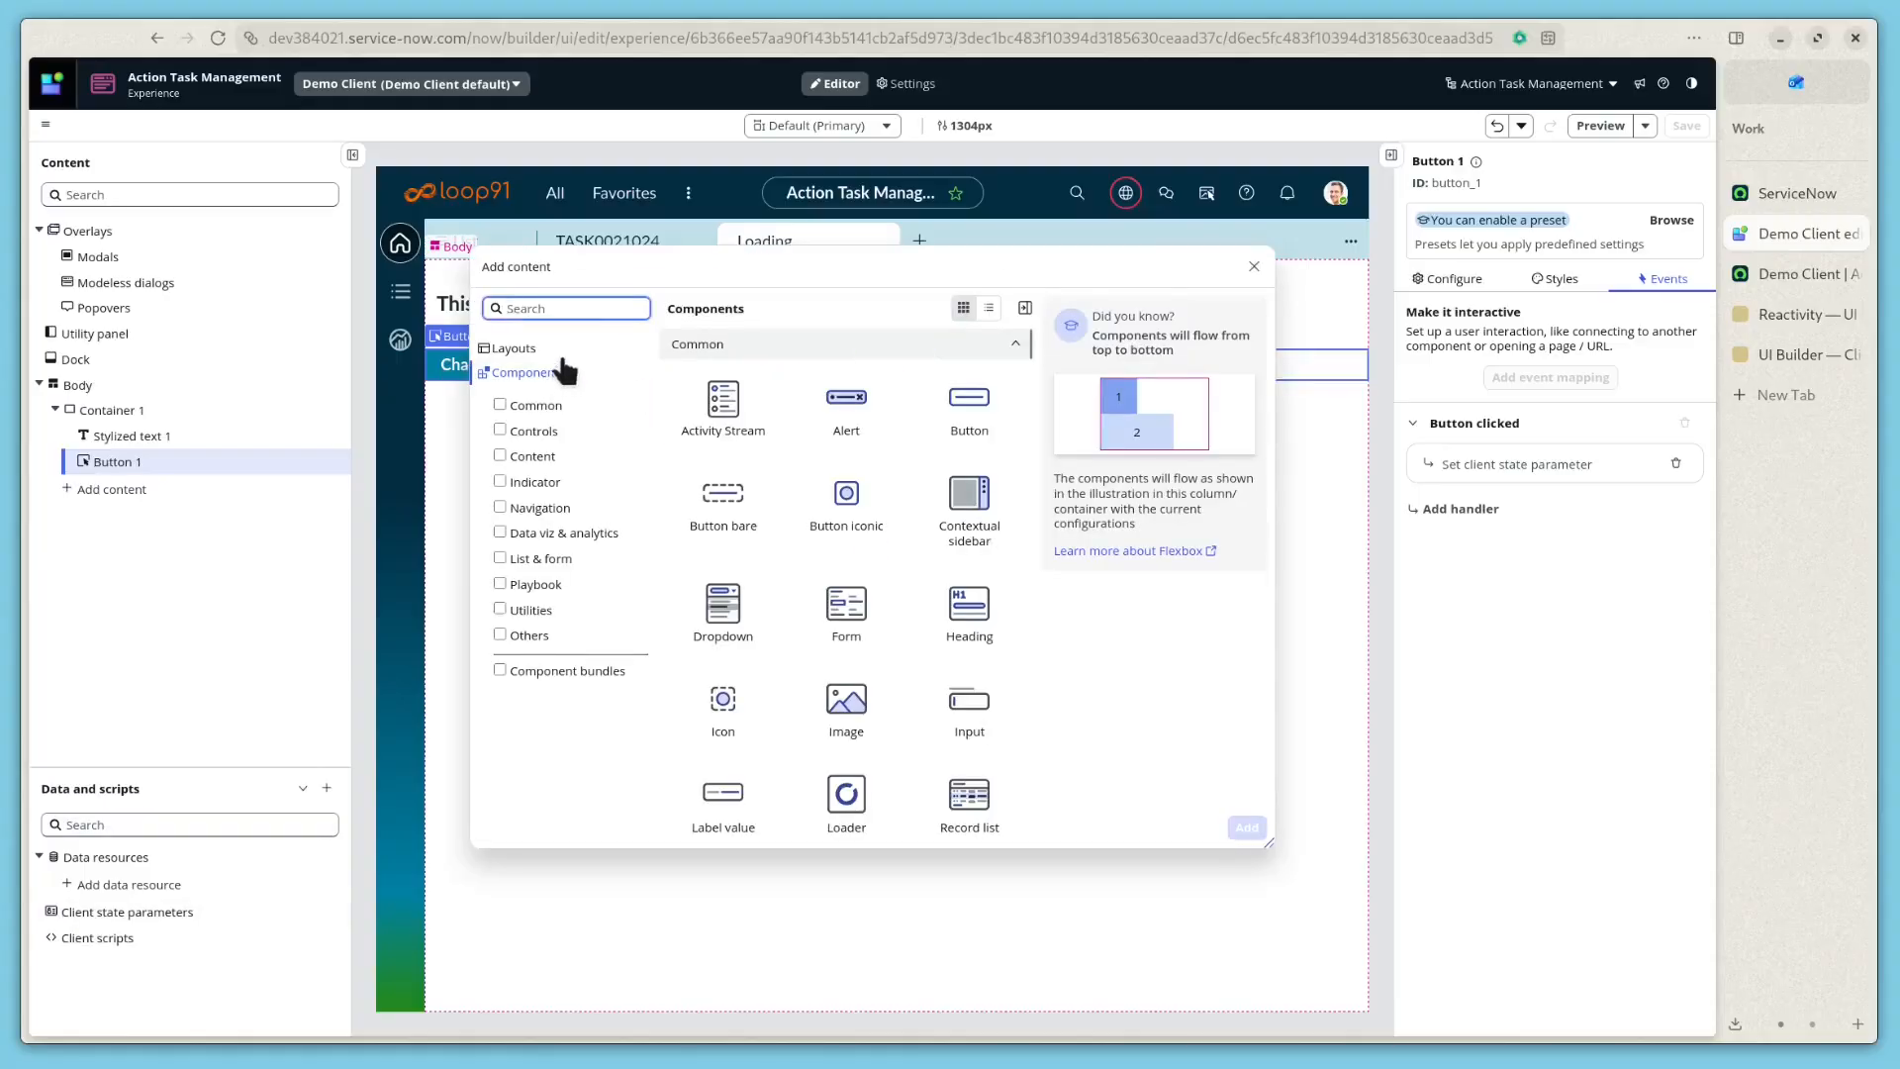
pyautogui.write('styl')
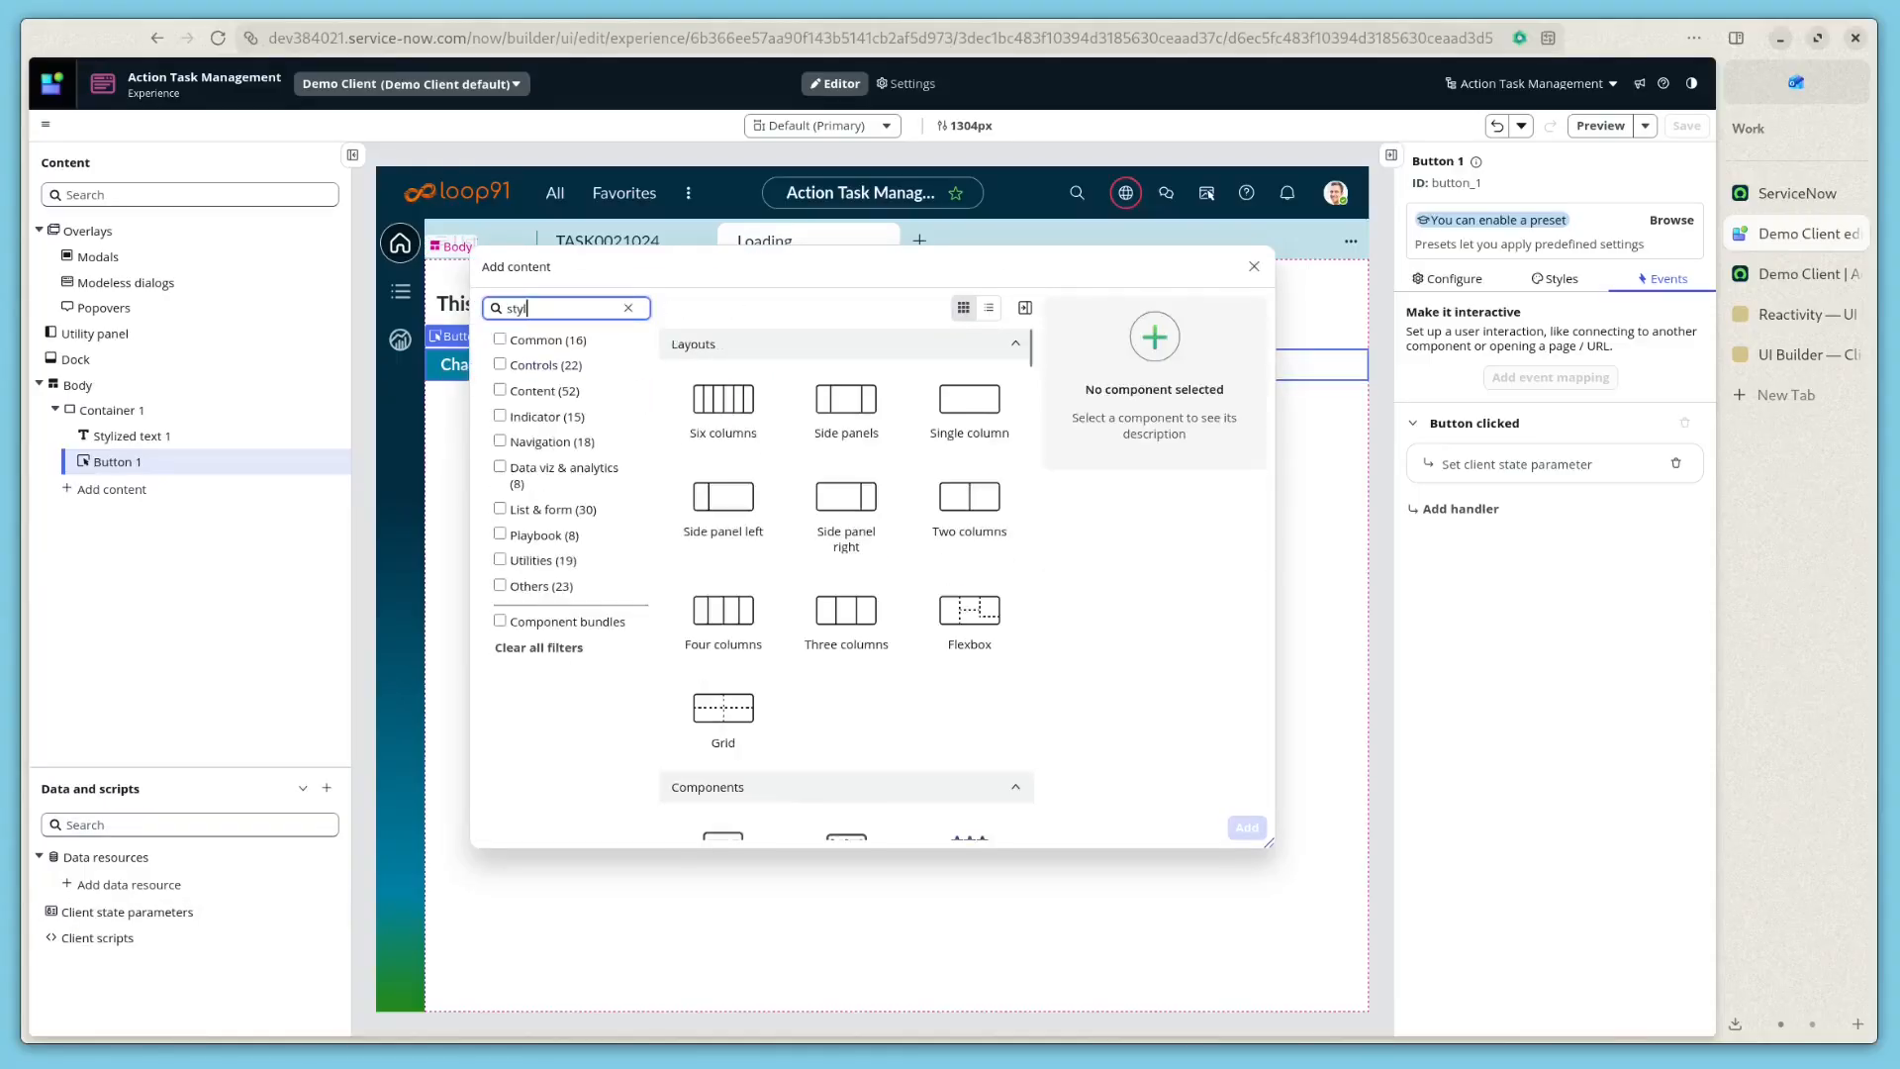
pyautogui.click(738, 398)
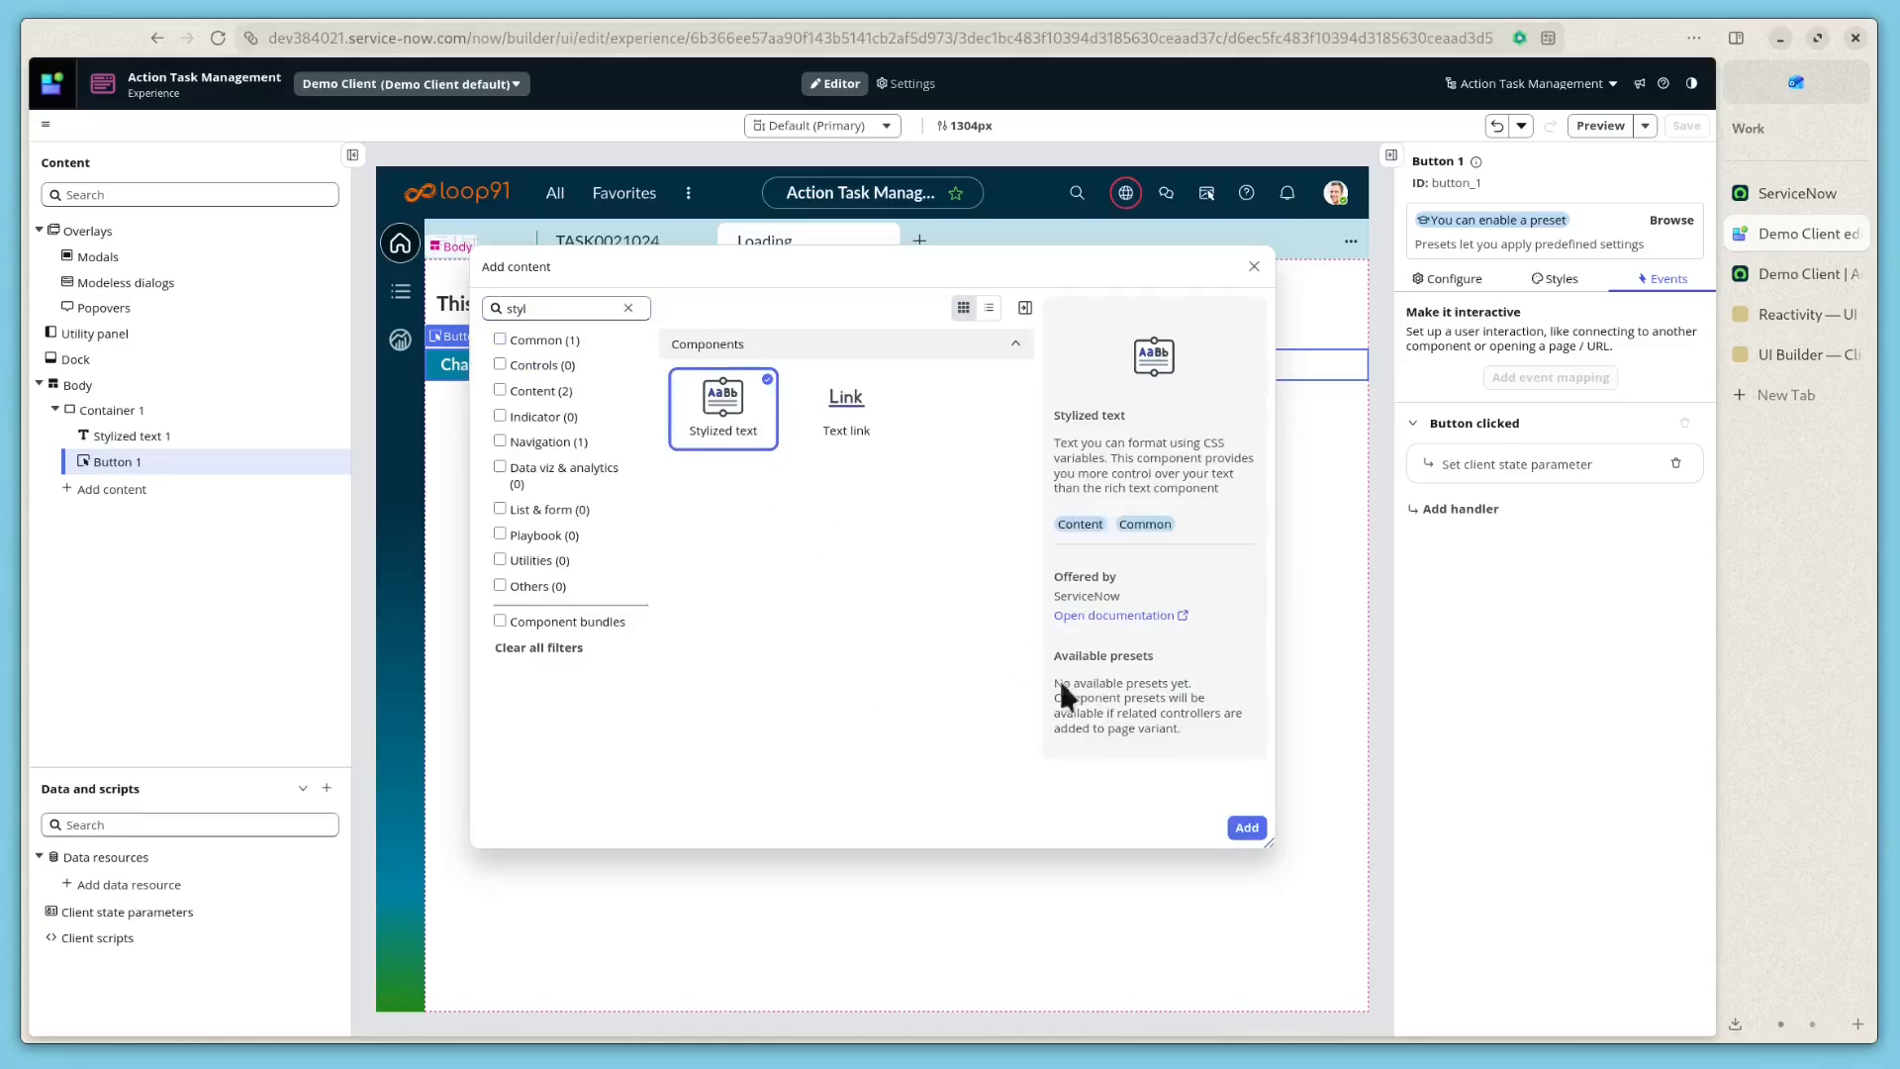
pyautogui.click(1246, 830)
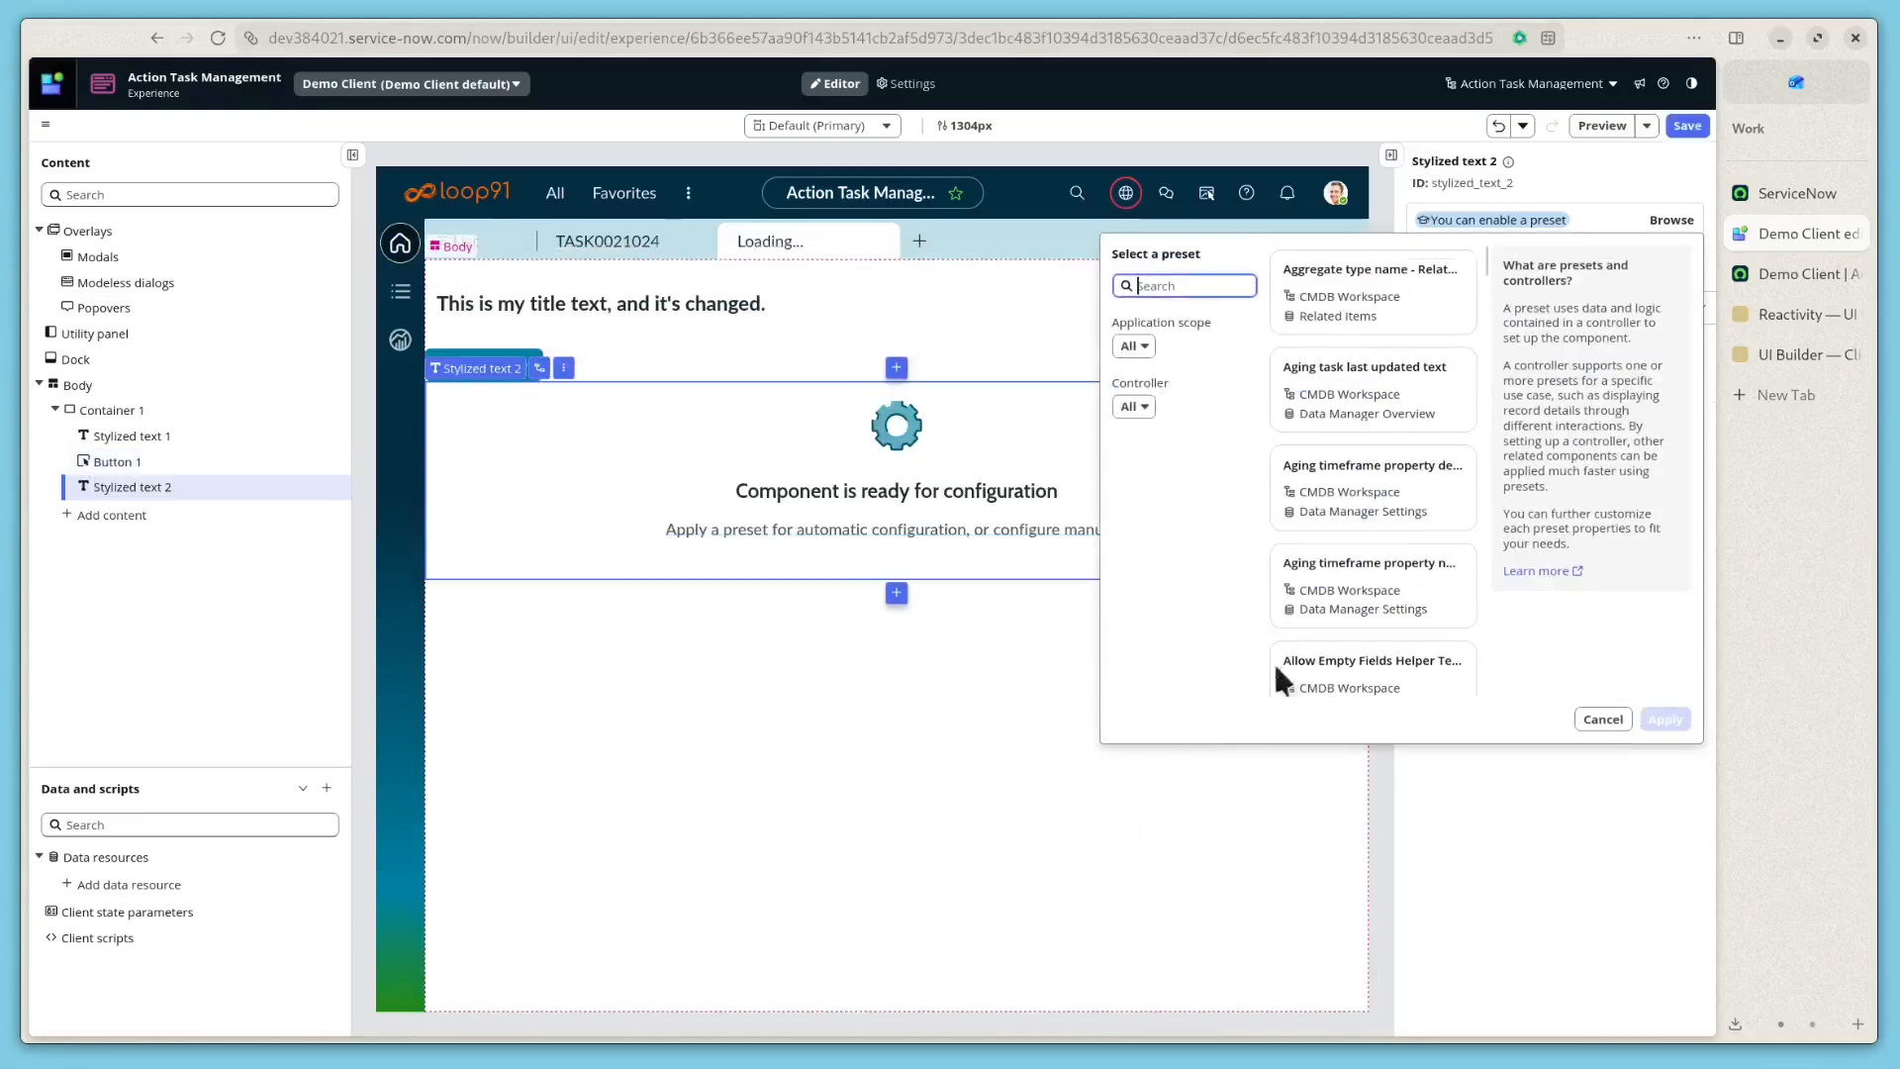
pyautogui.click(1603, 718)
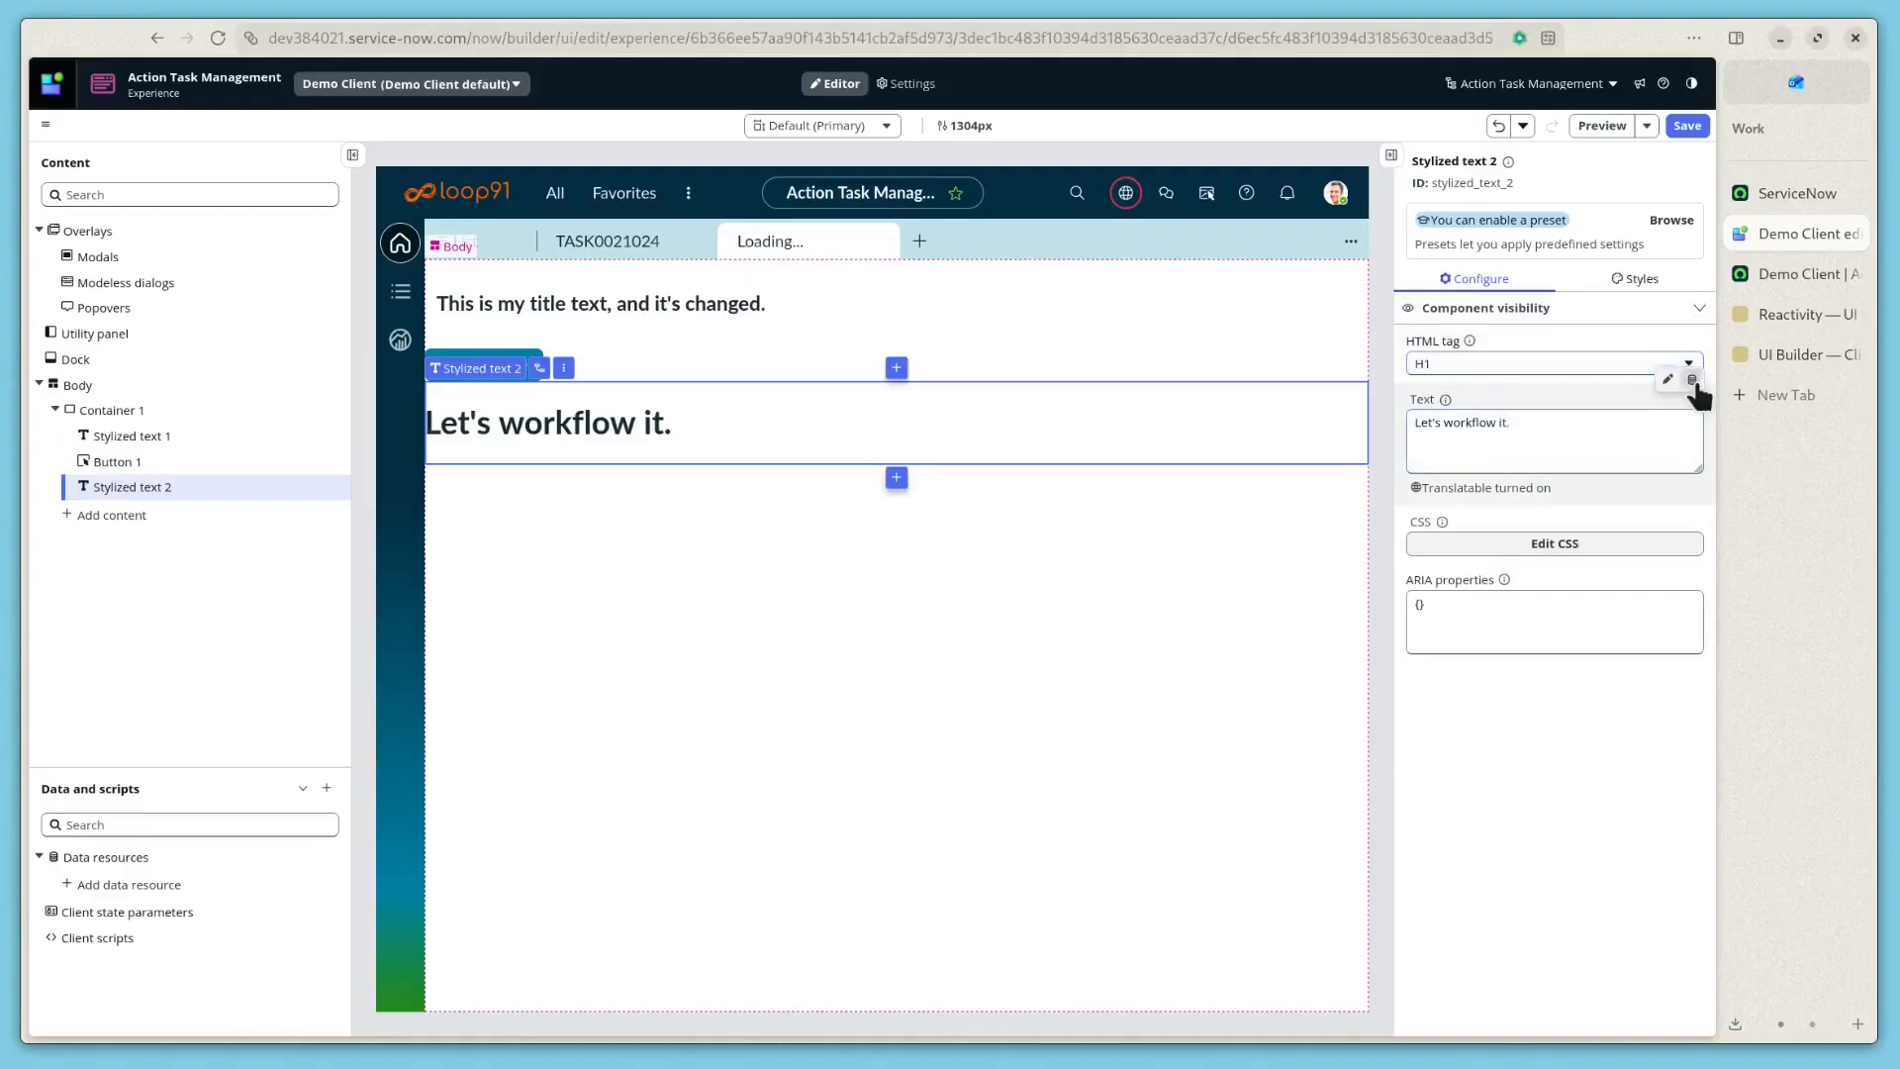
# - Replace the second stylized text's default text with a binding to the titleString client state, apply it and save the page
pyautogui.click(1692, 380)
pyautogui.click(539, 517)
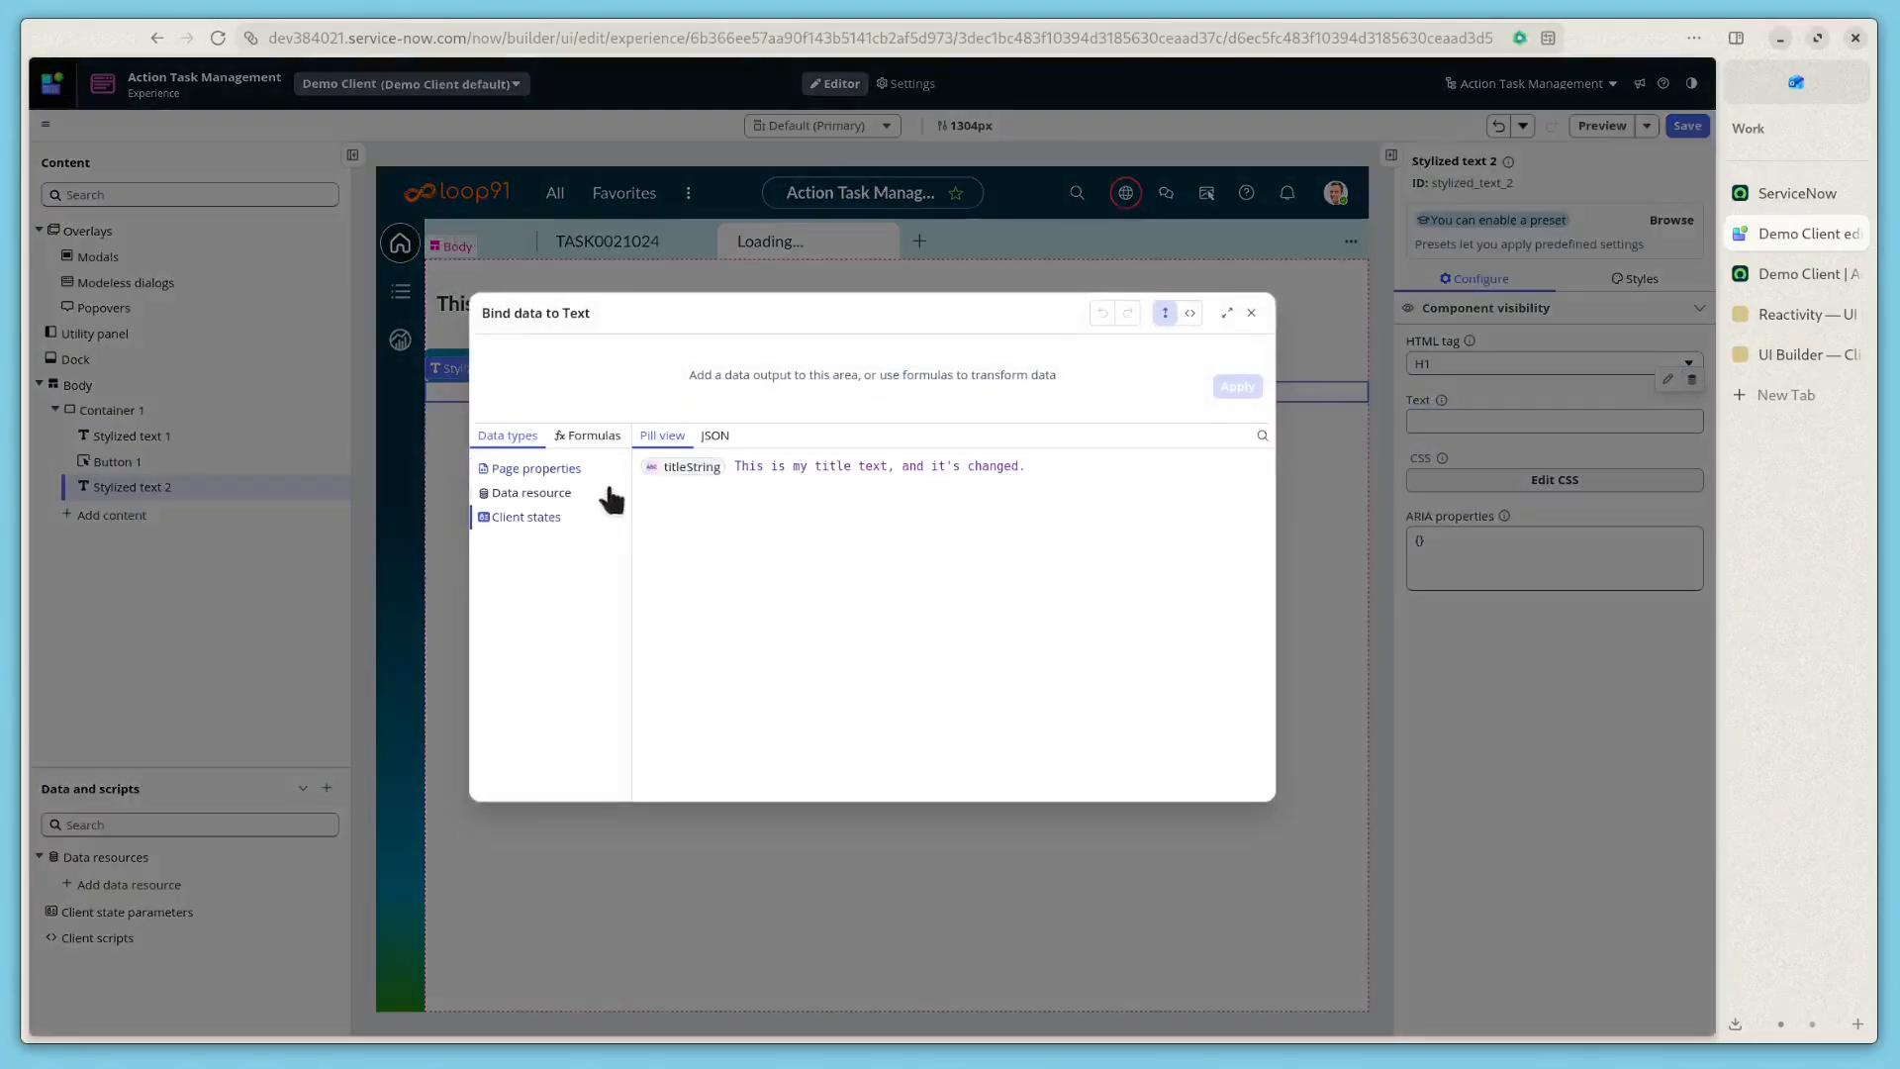
pyautogui.click(693, 466)
pyautogui.click(1235, 386)
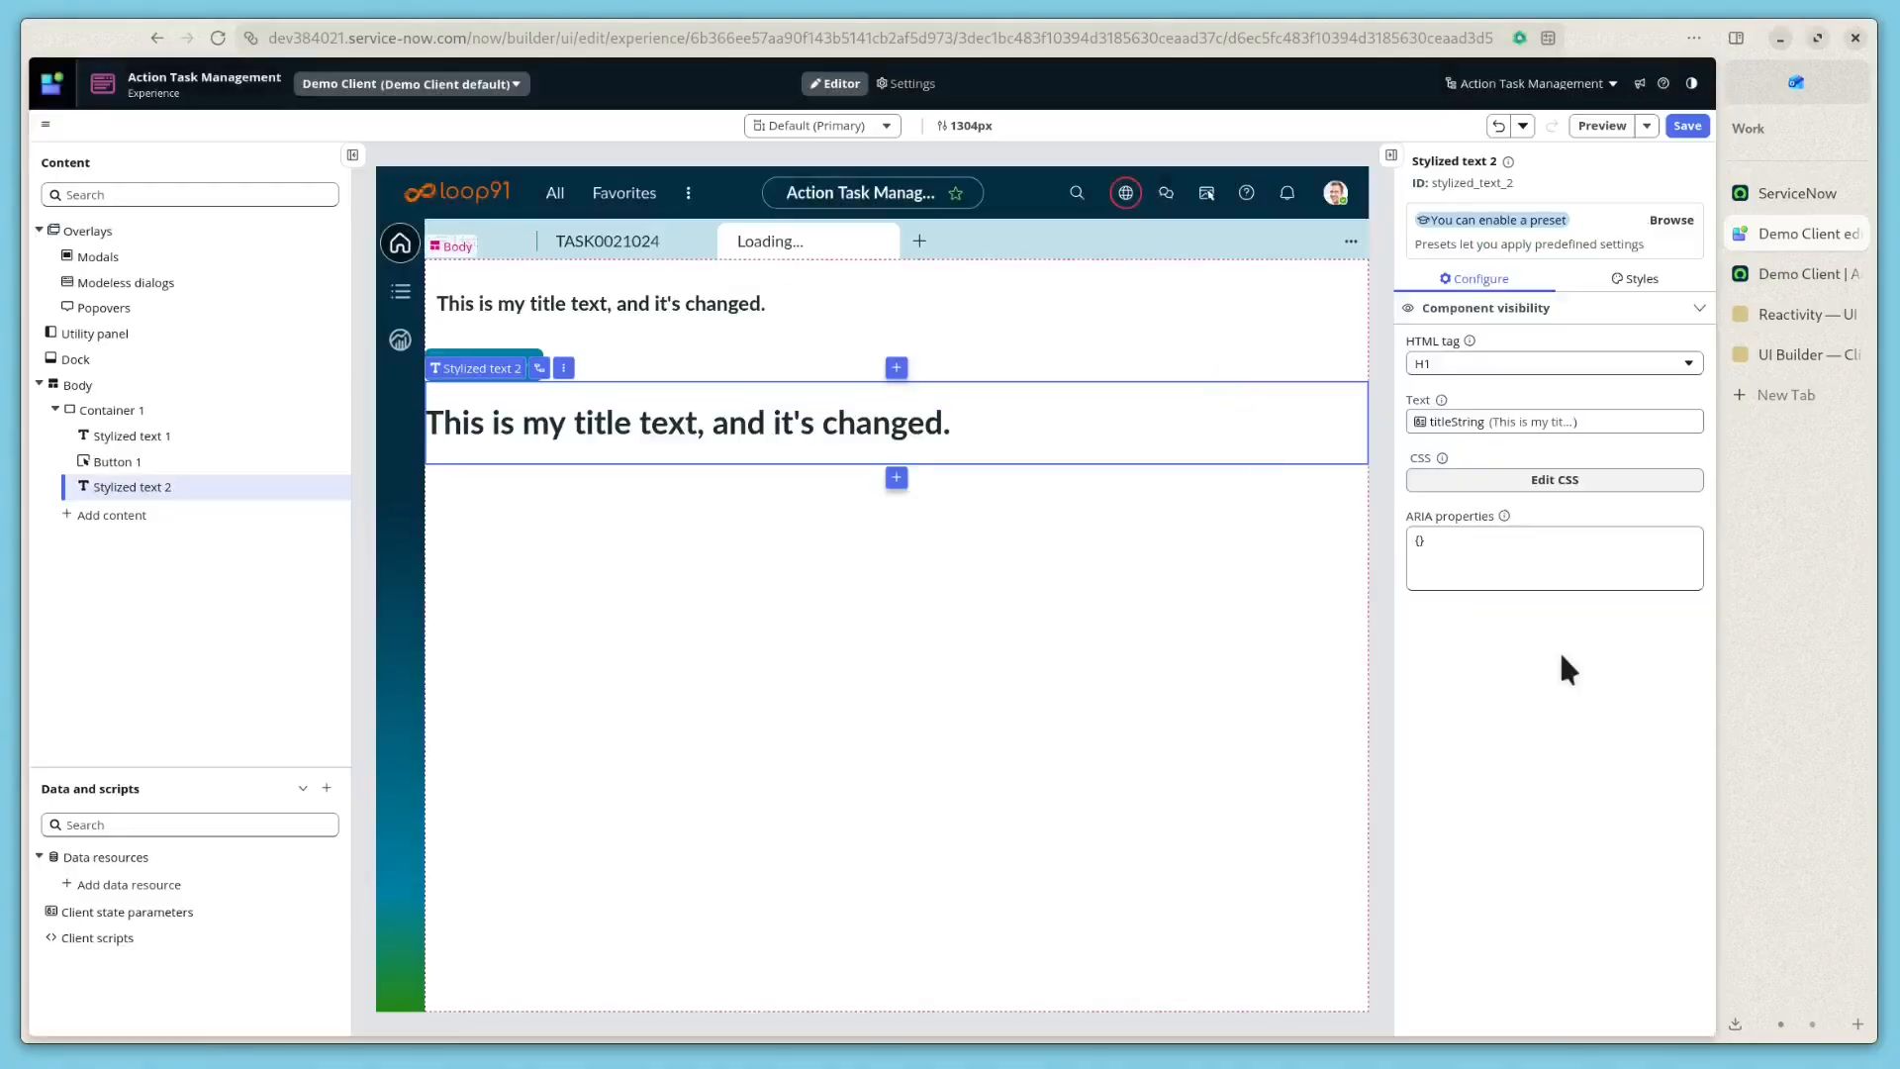
pyautogui.click(1687, 125)
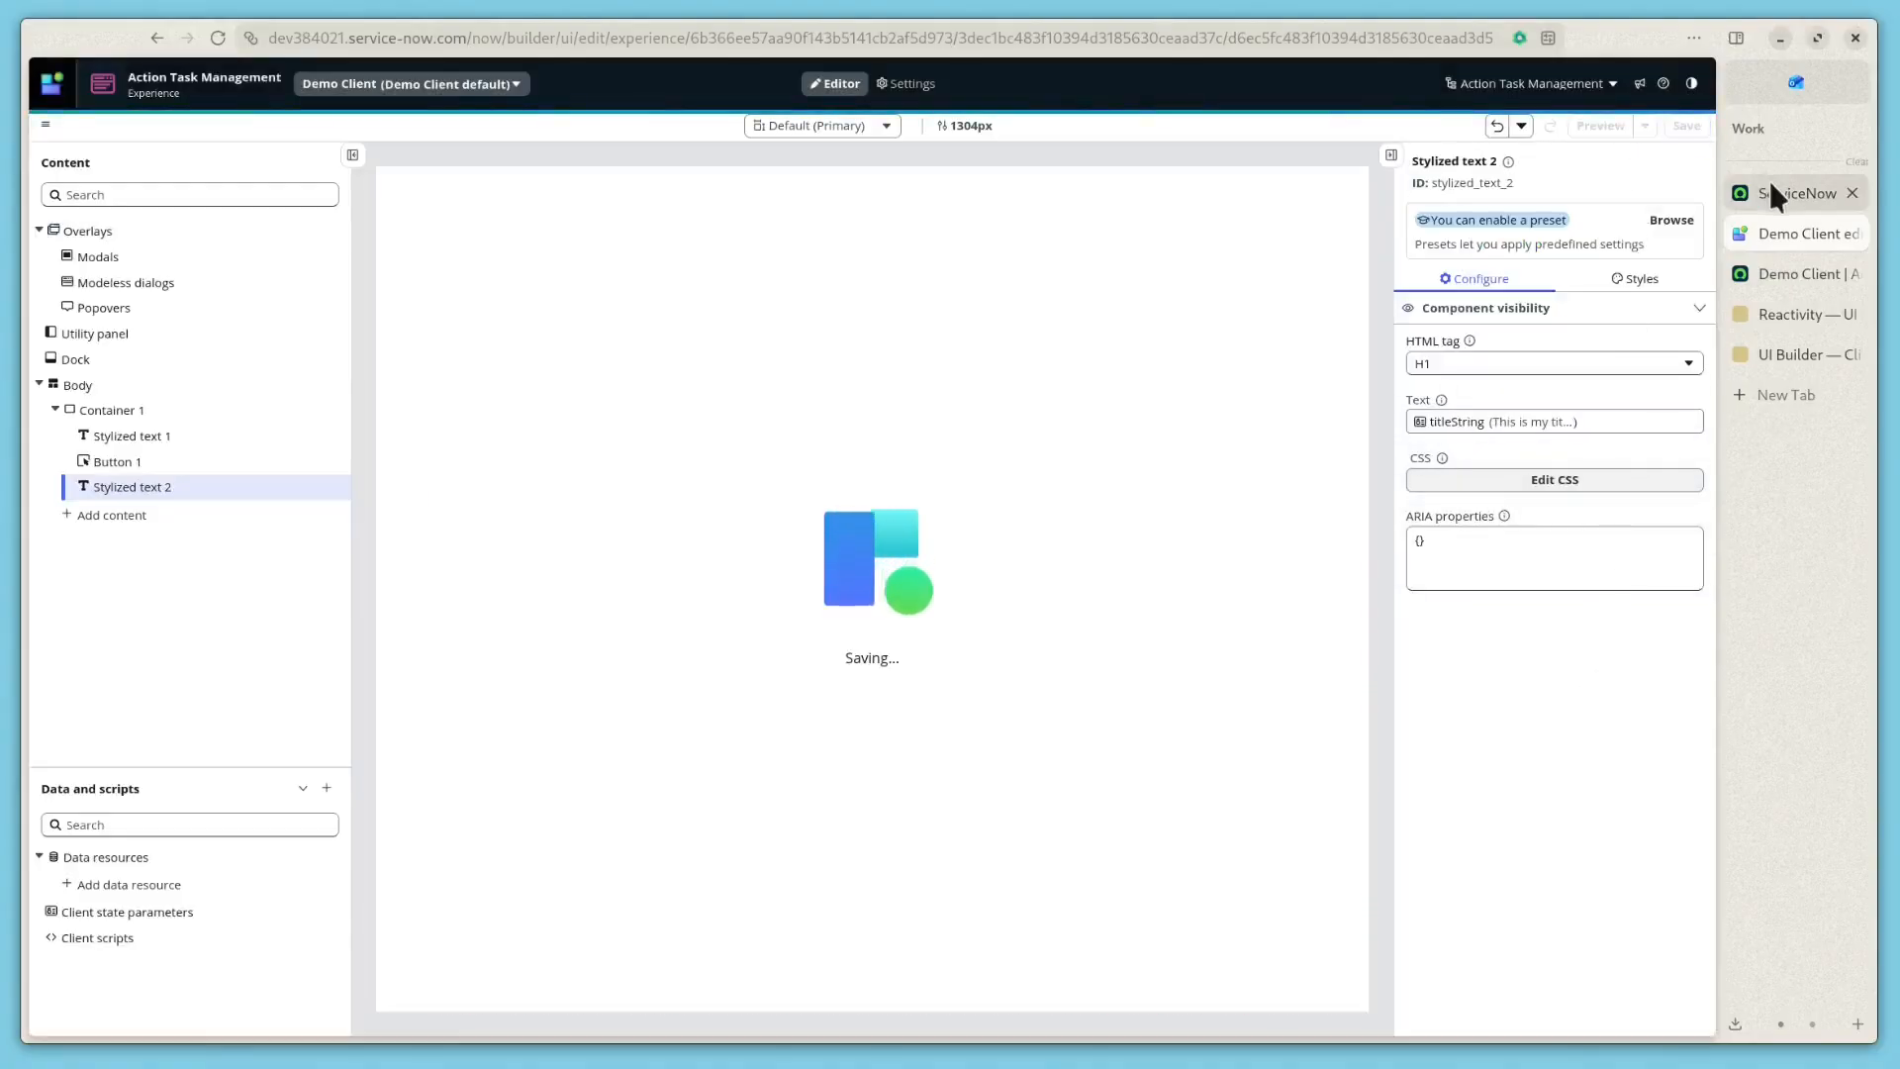
# - Reload the live Demo Client page, test the Change title button on both stylized texts, and return to the page editor
pyautogui.click(1786, 271)
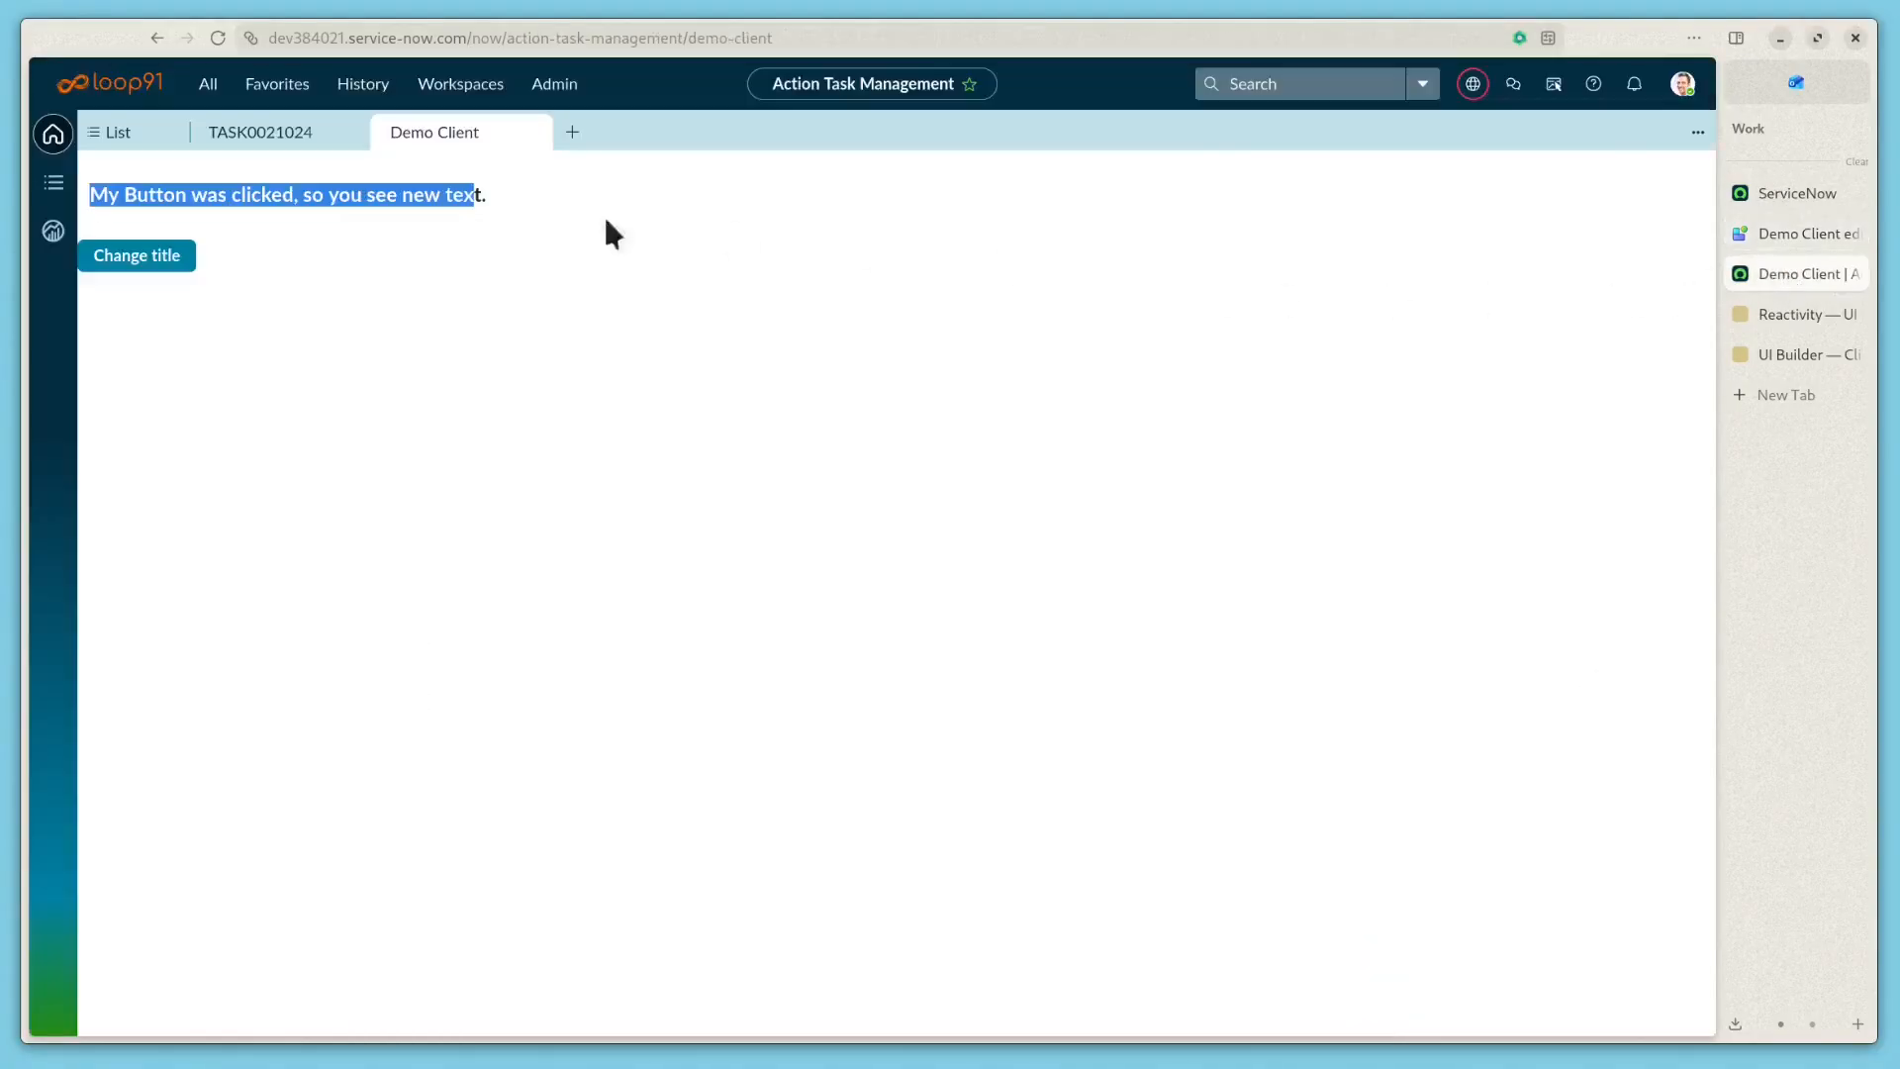
pyautogui.click(217, 38)
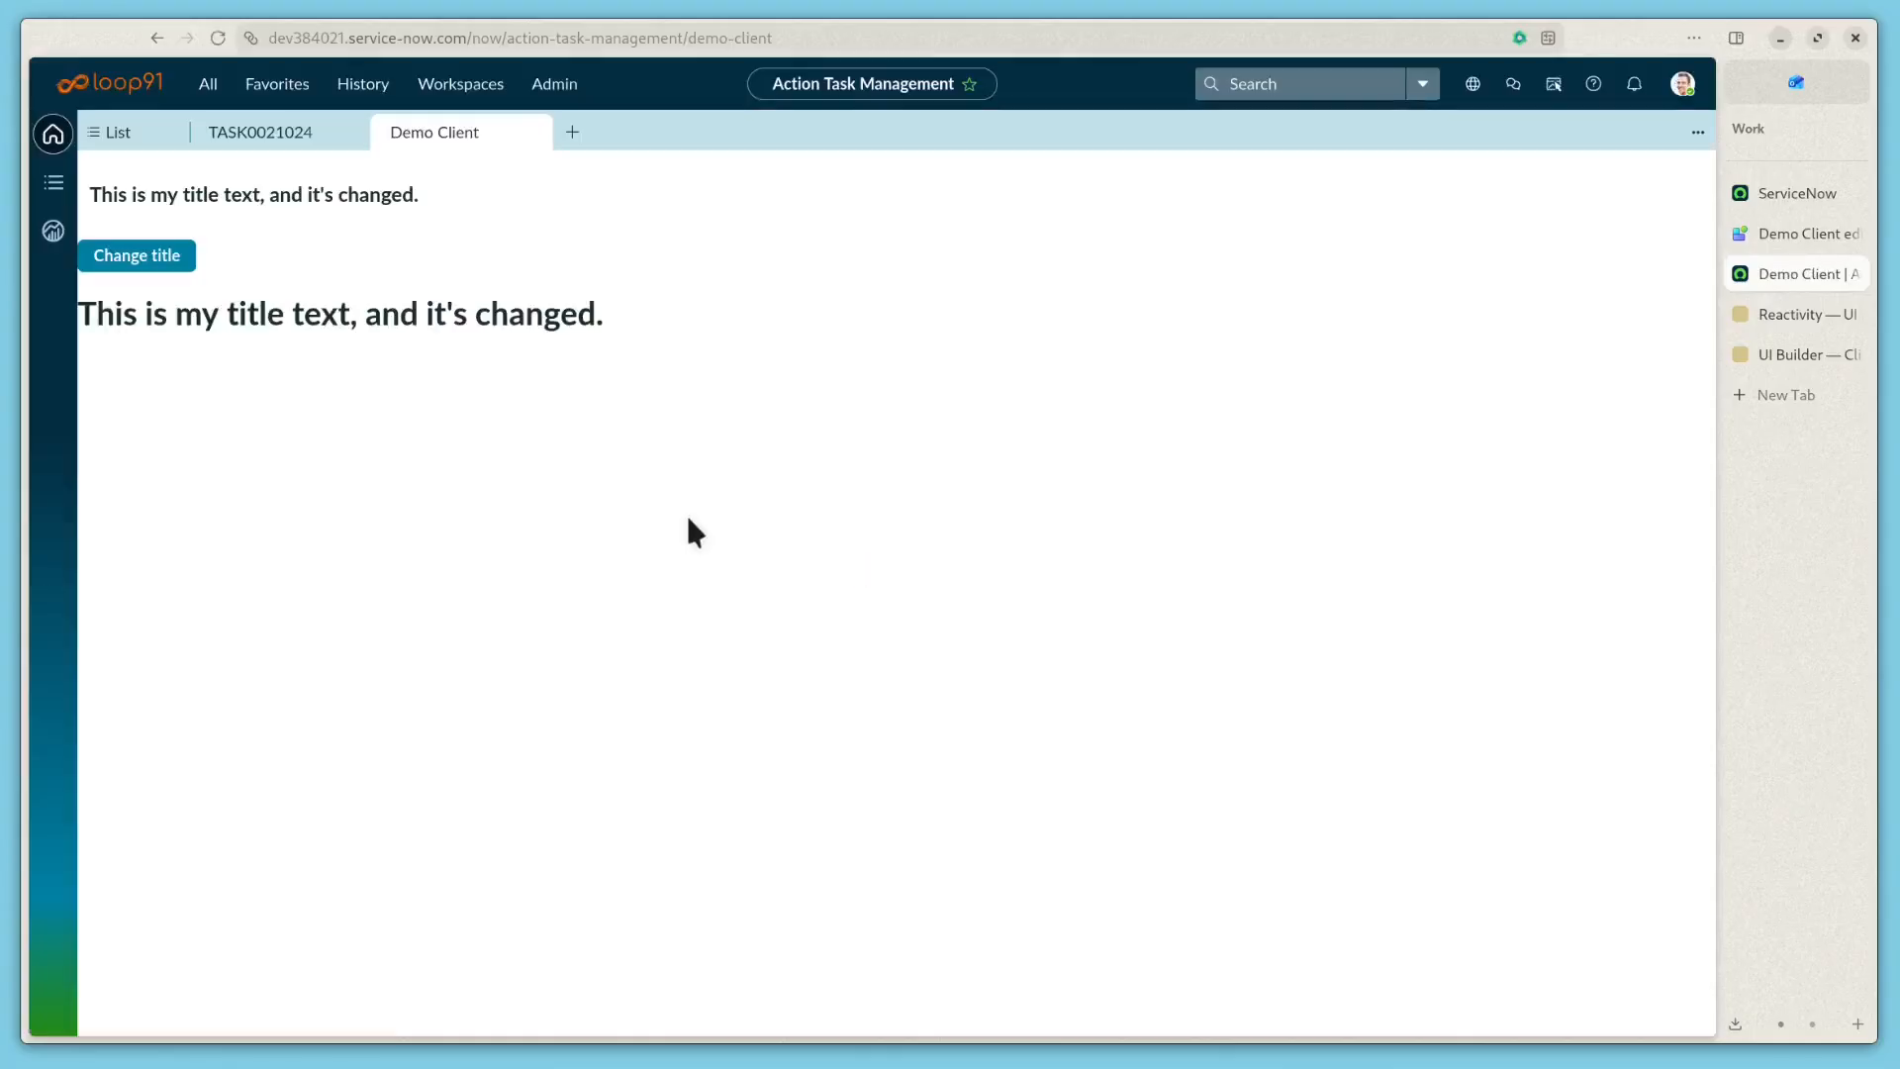
pyautogui.click(147, 259)
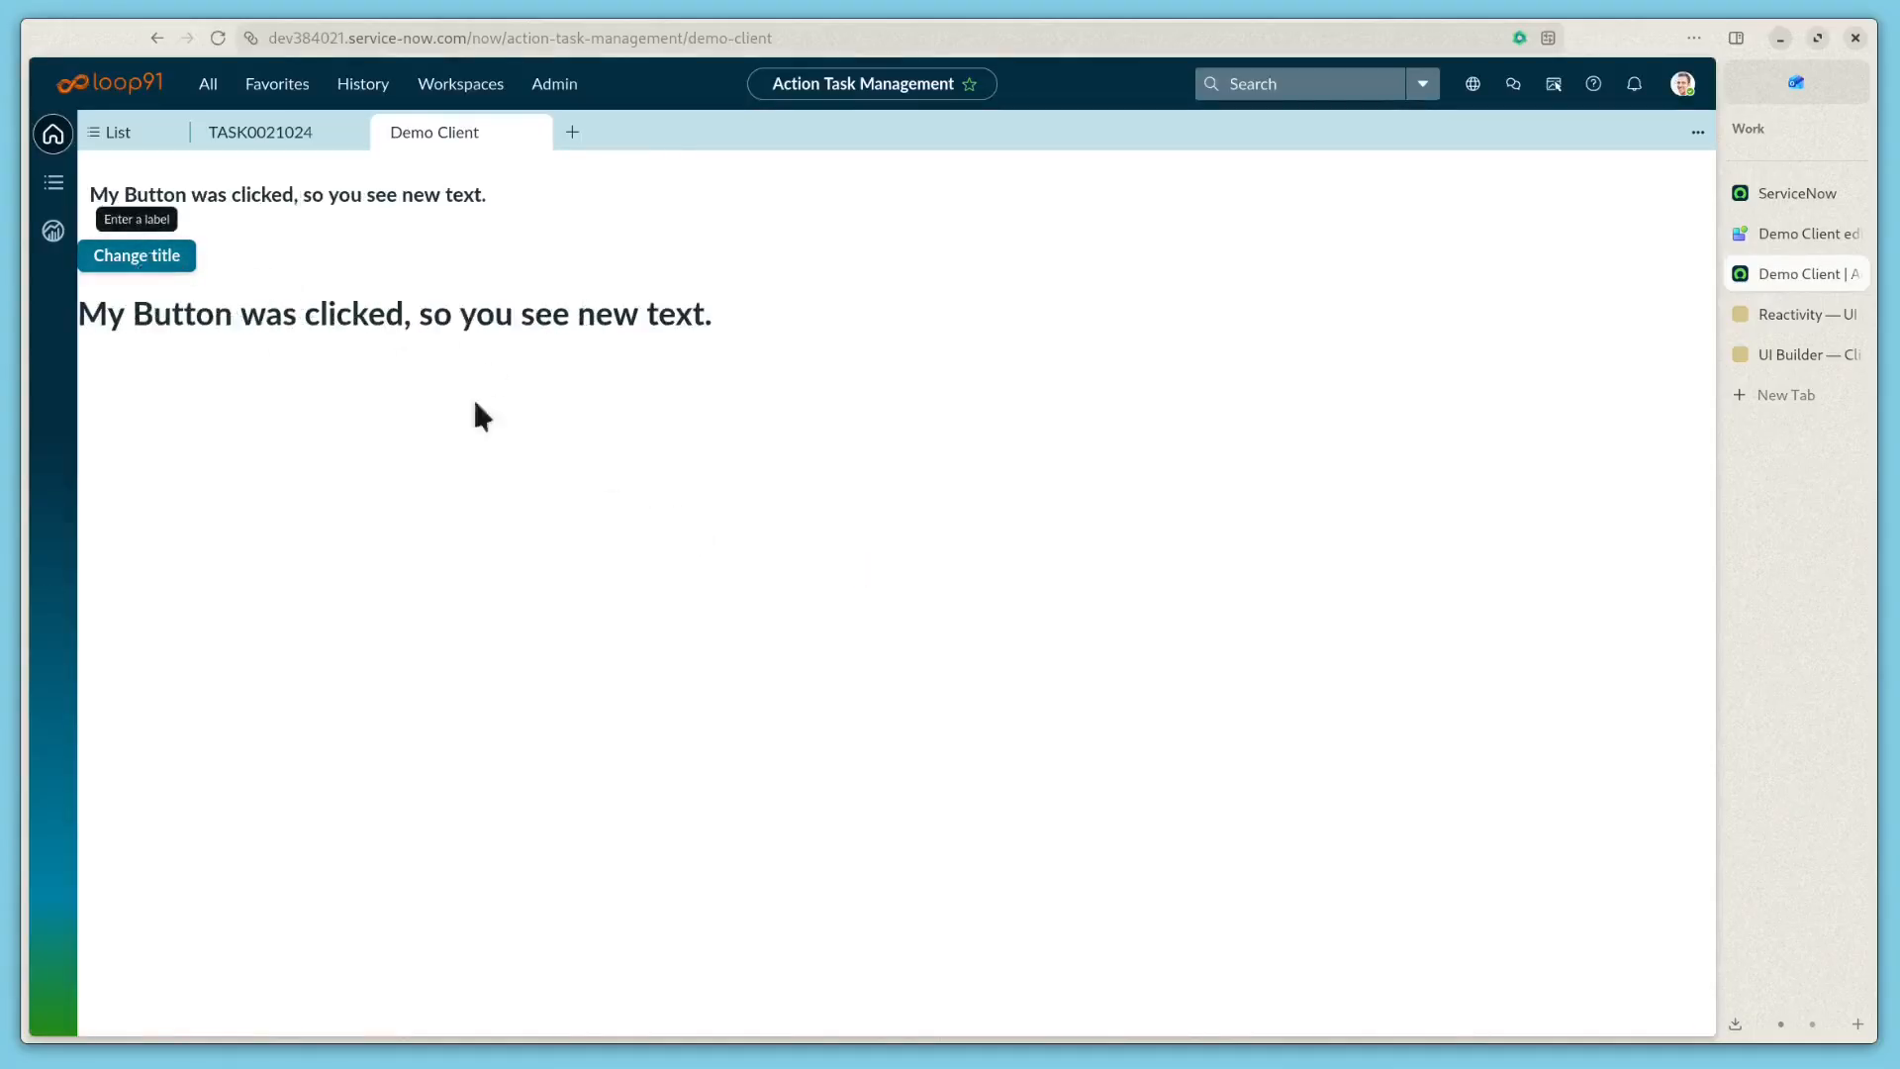
pyautogui.click(1781, 238)
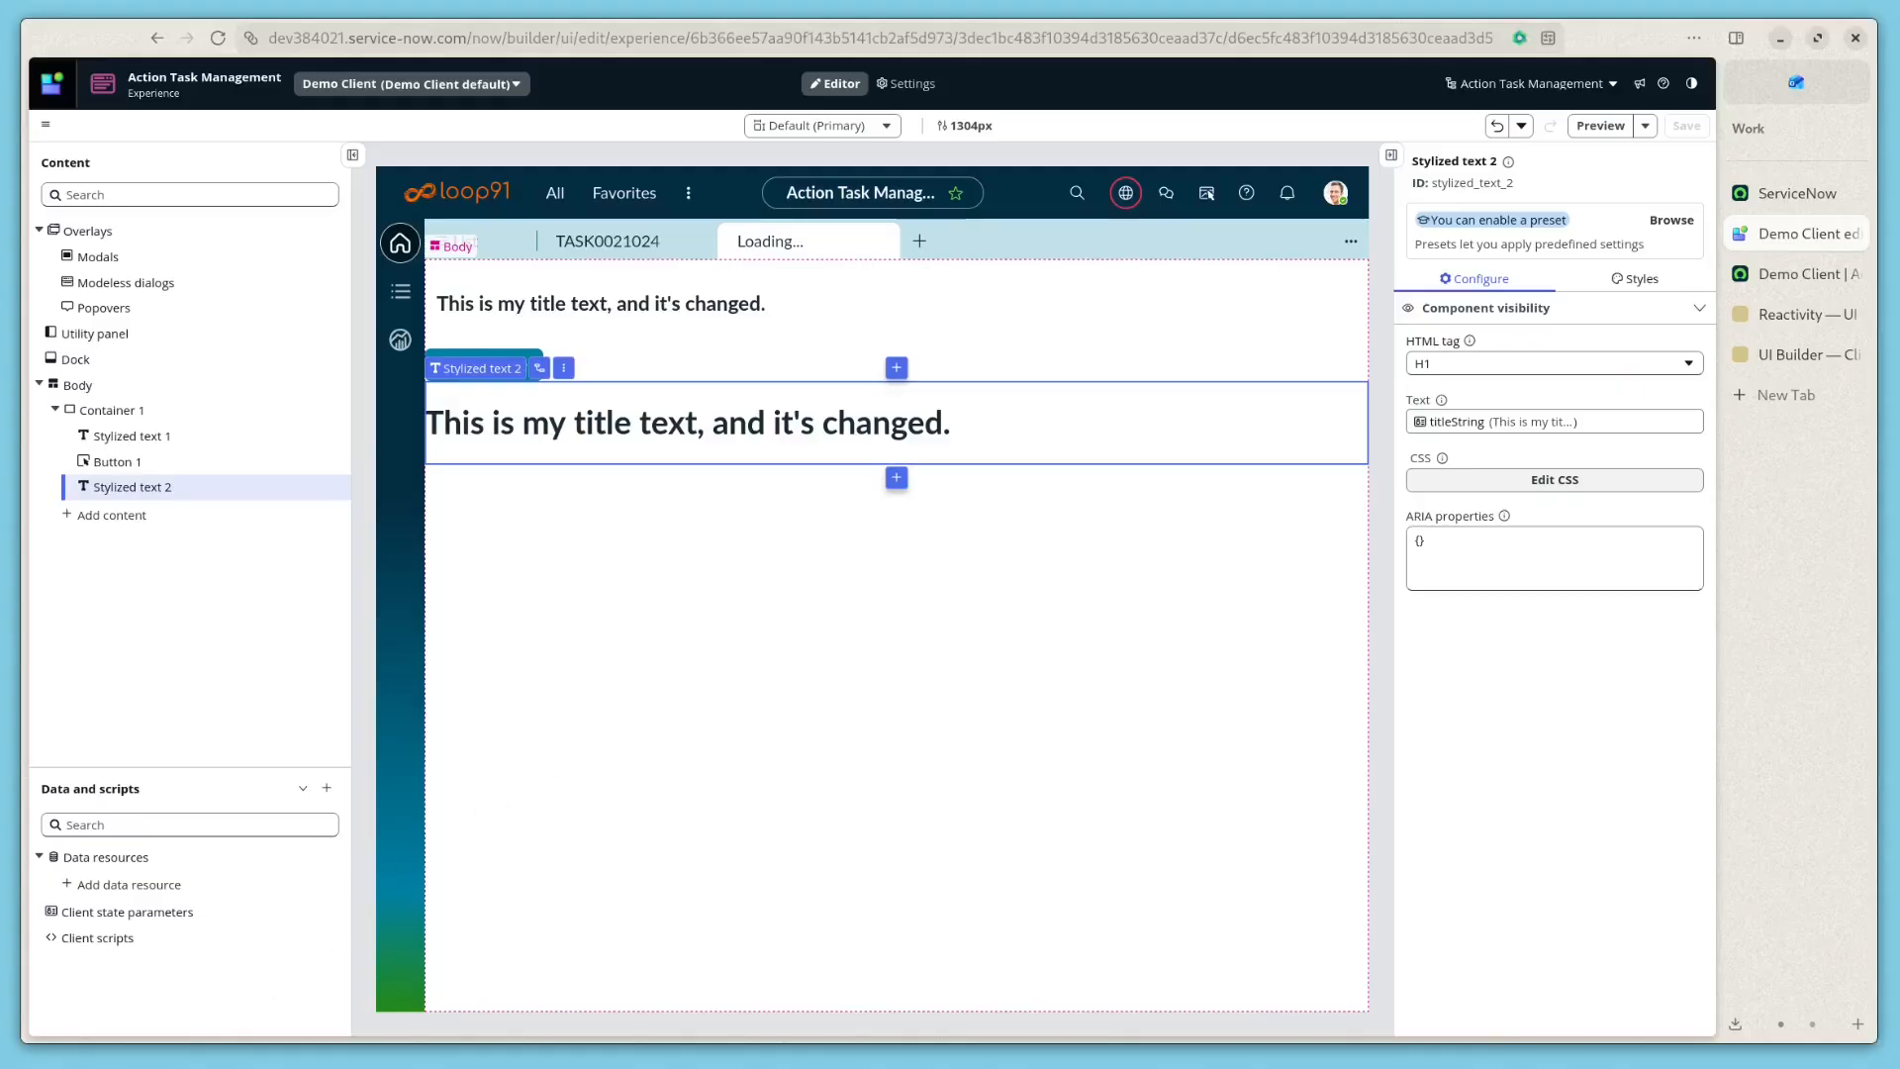
# - Add an Input component to the page body below Container 1, searching the component library for "text"
pyautogui.click(1085, 581)
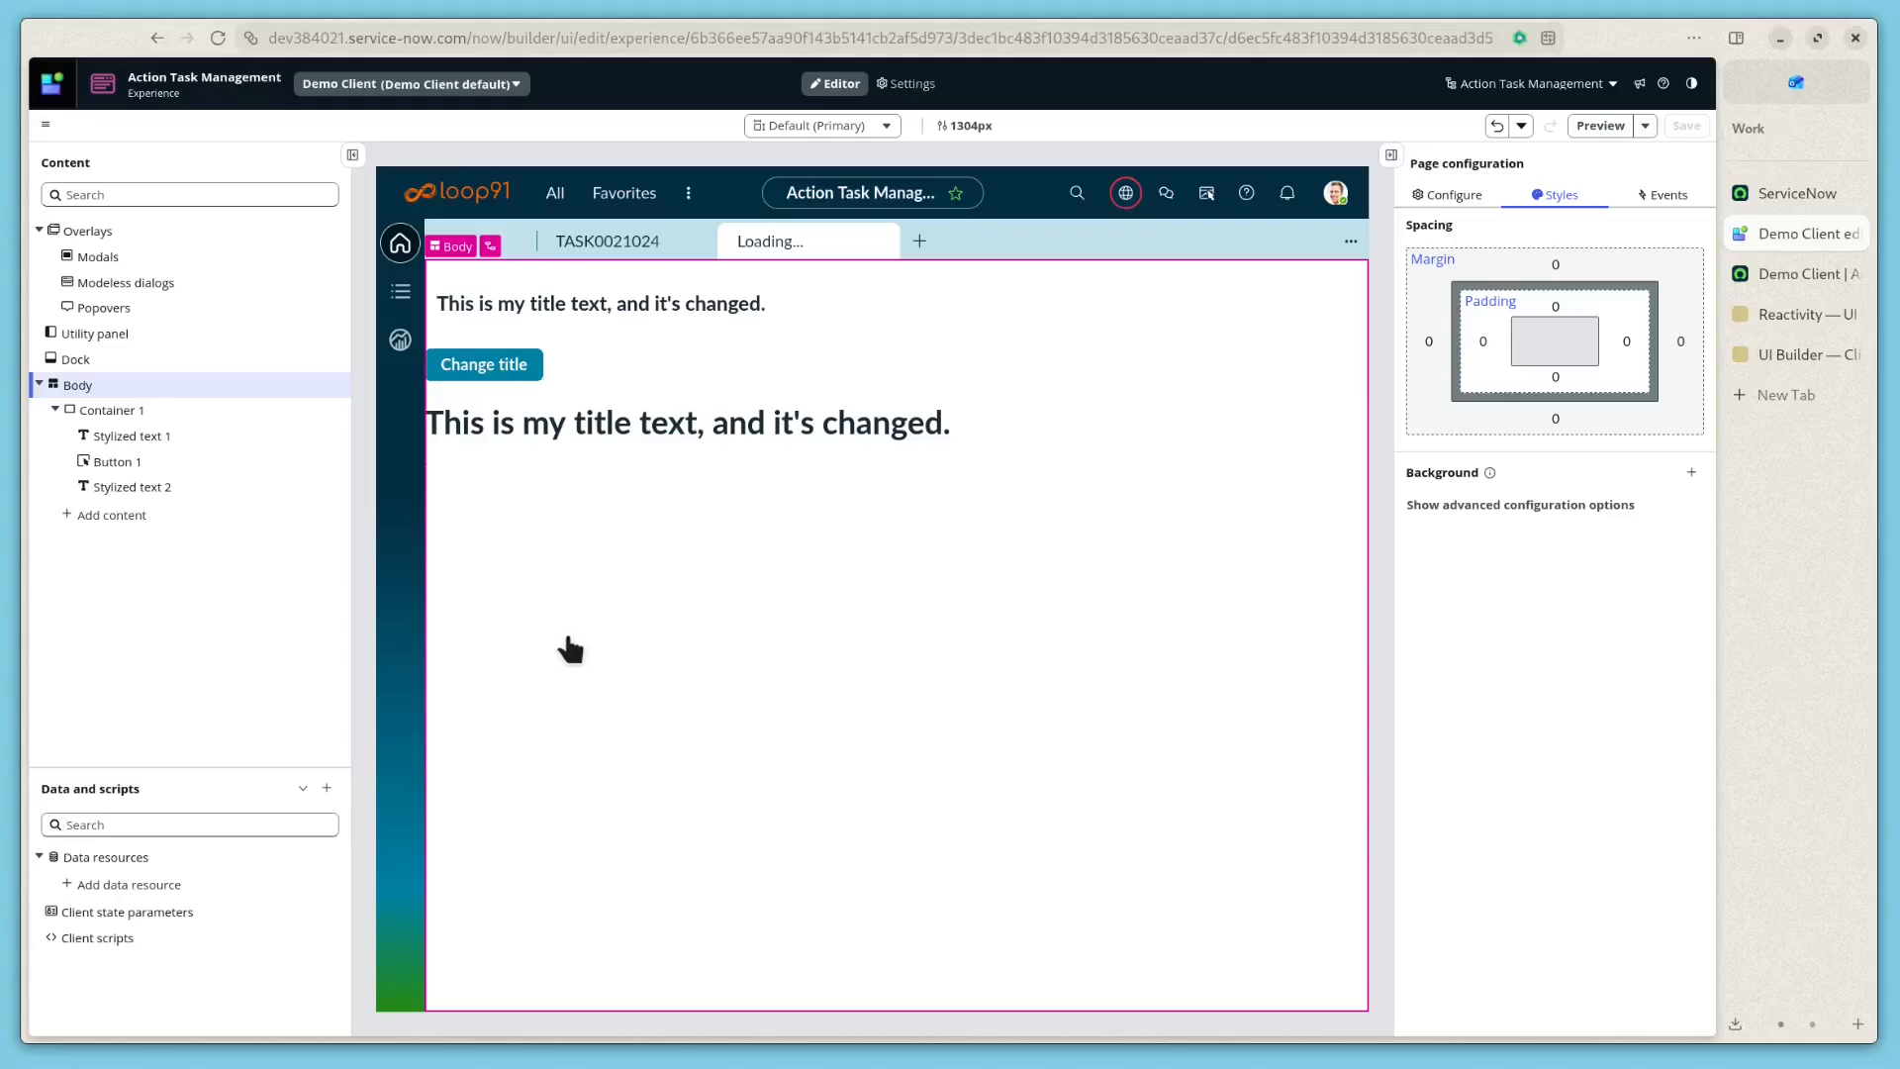
pyautogui.click(127, 515)
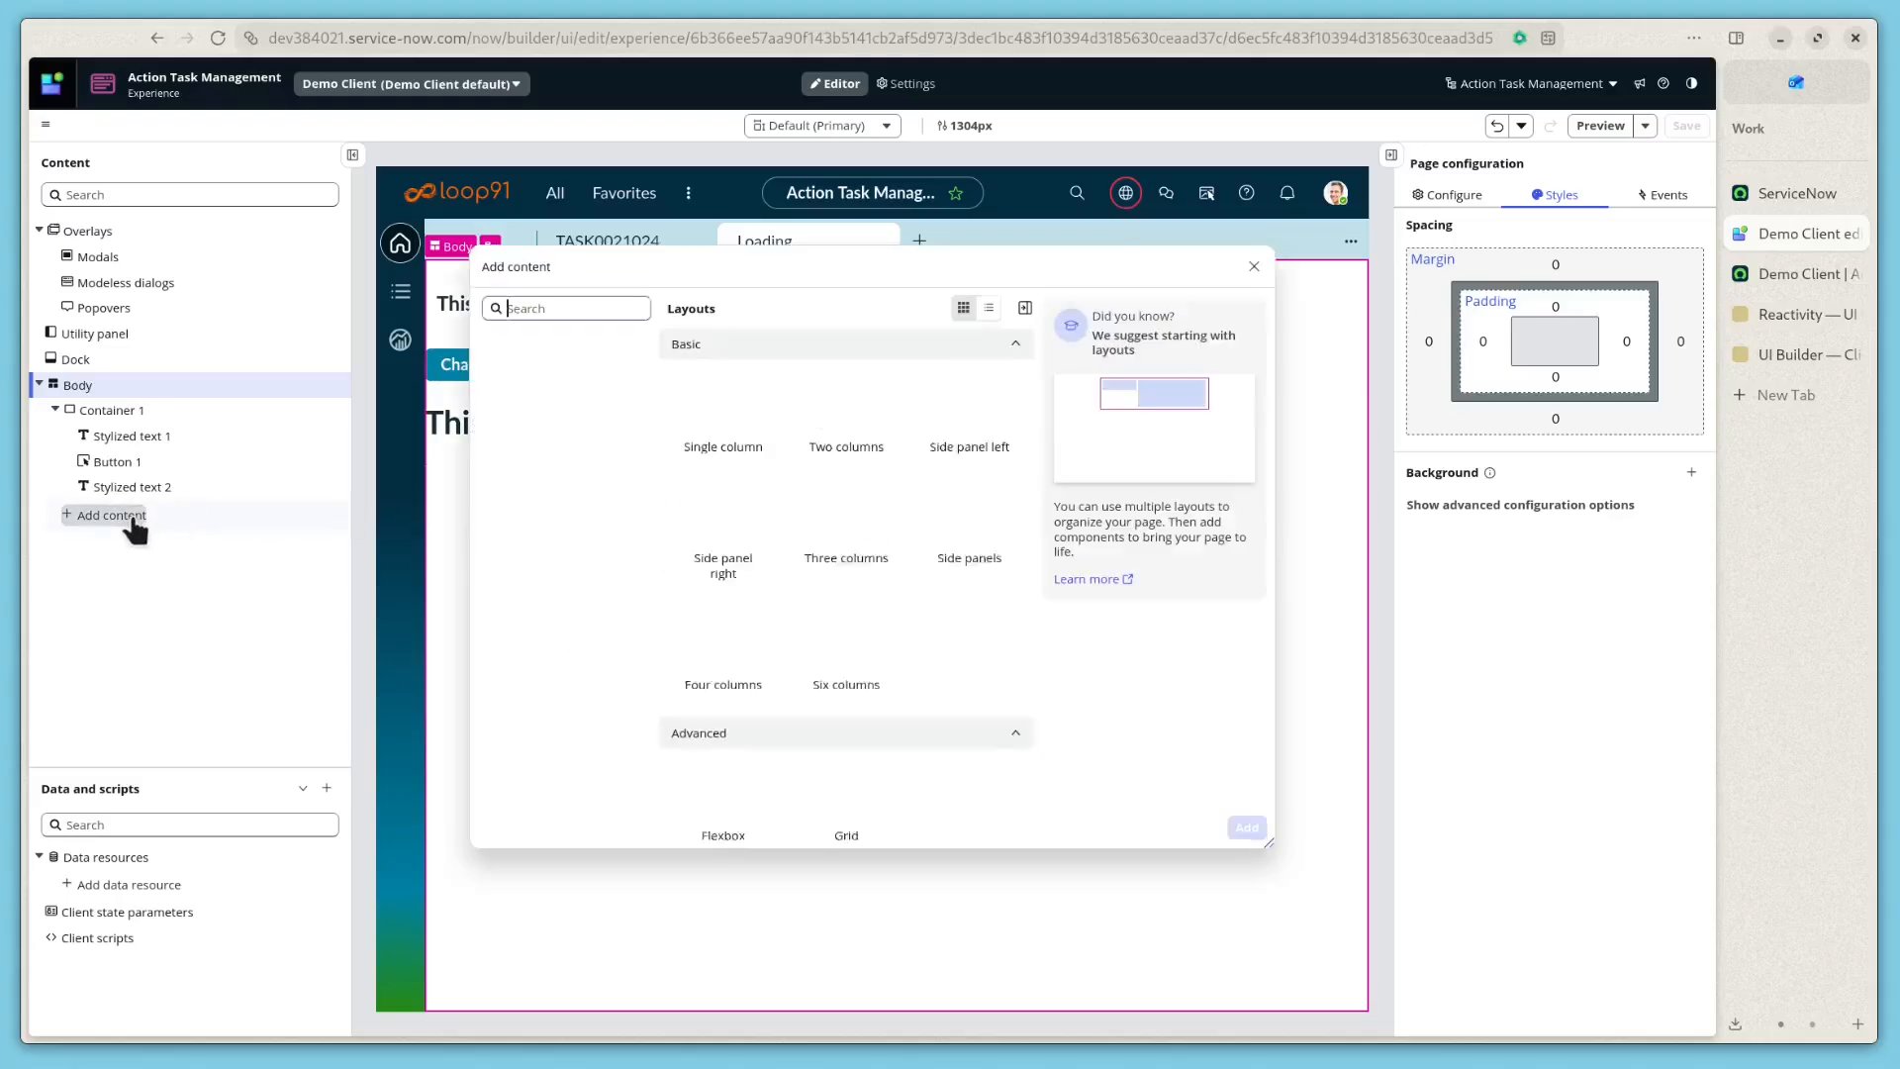
pyautogui.write('text')
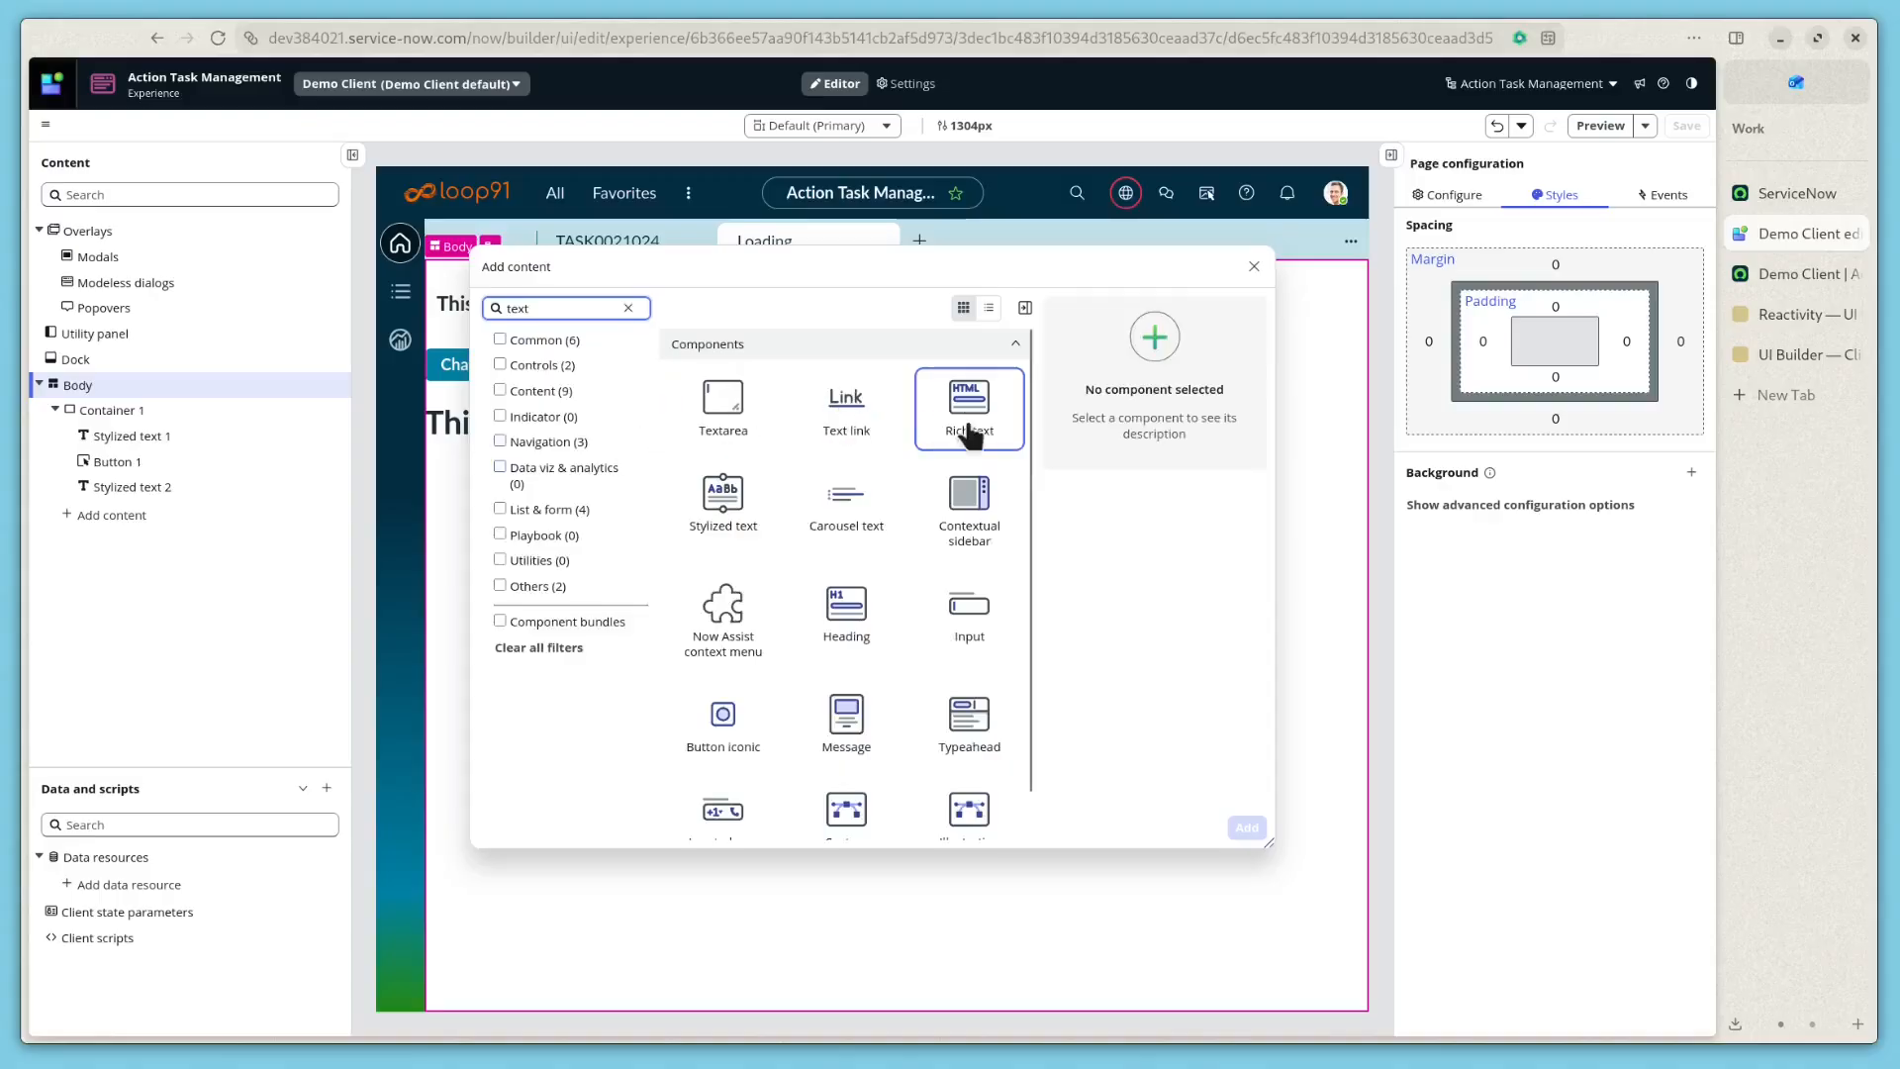
pyautogui.click(968, 609)
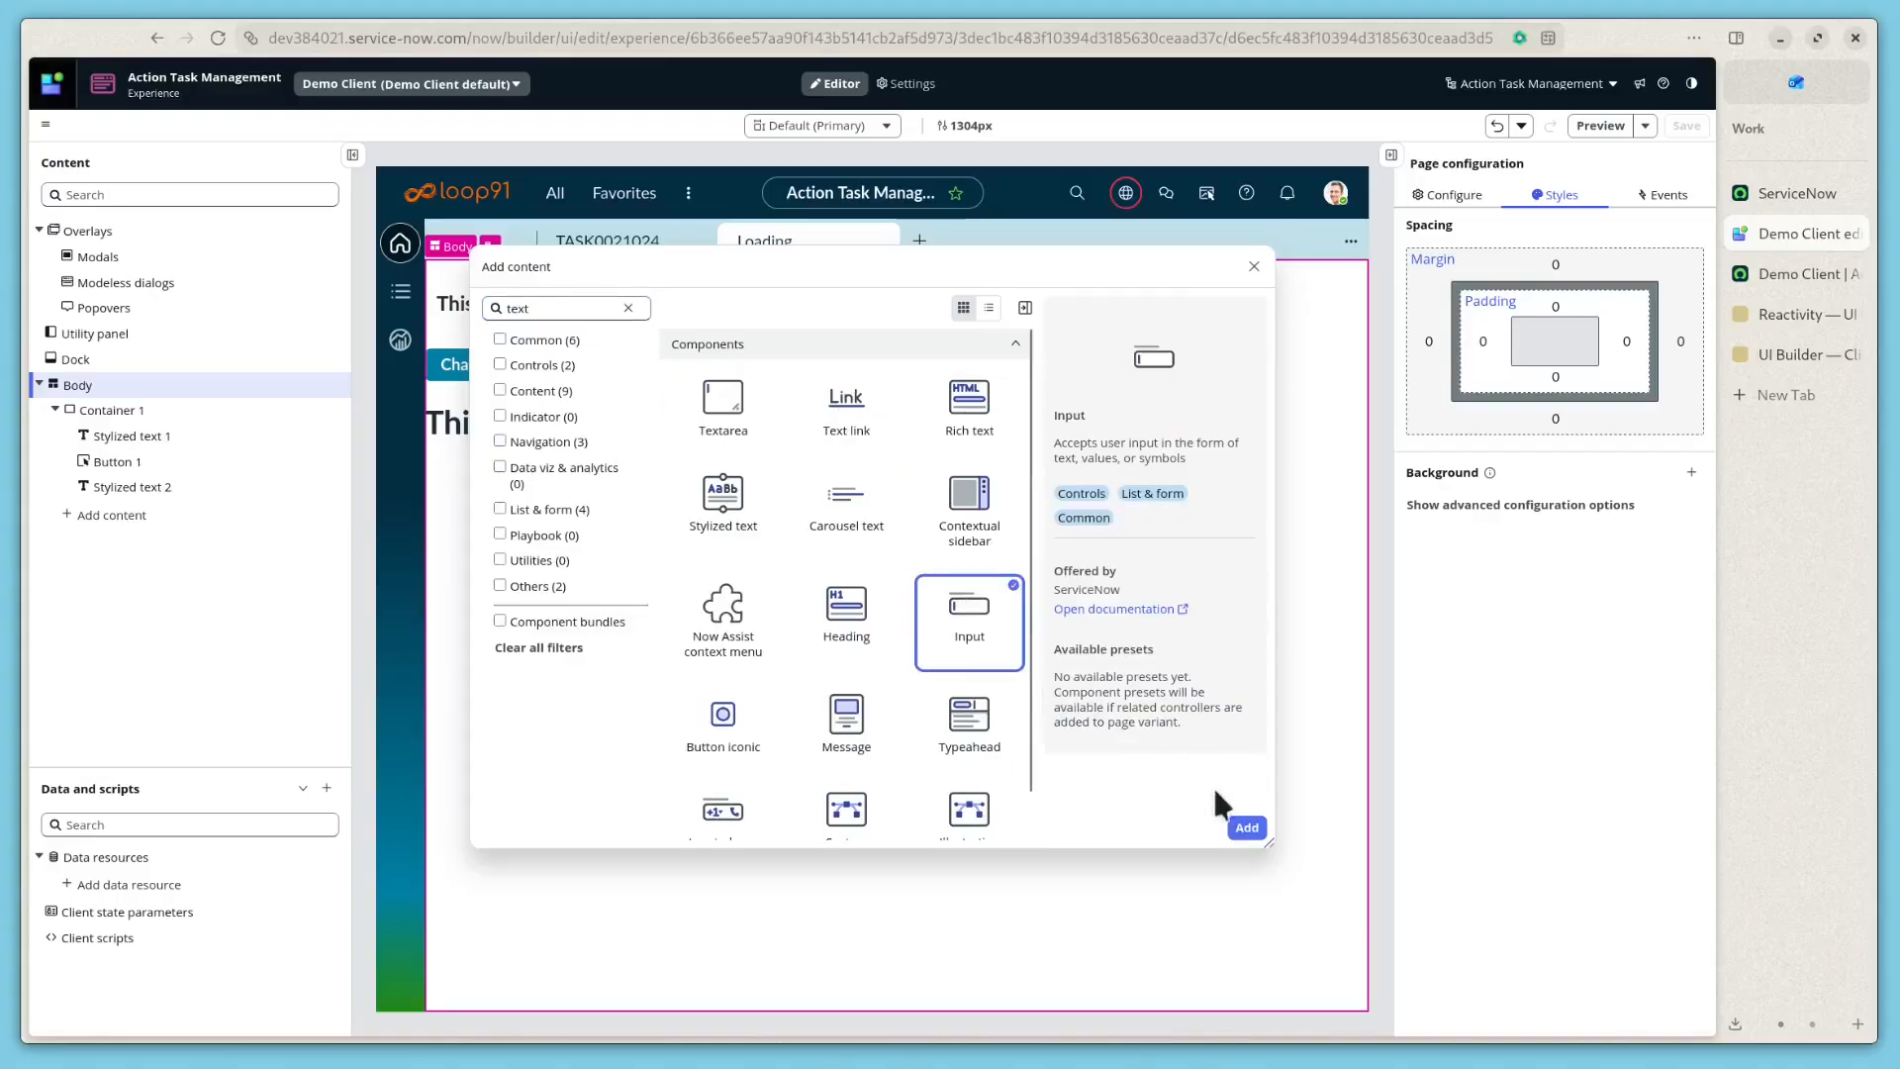
pyautogui.click(1247, 828)
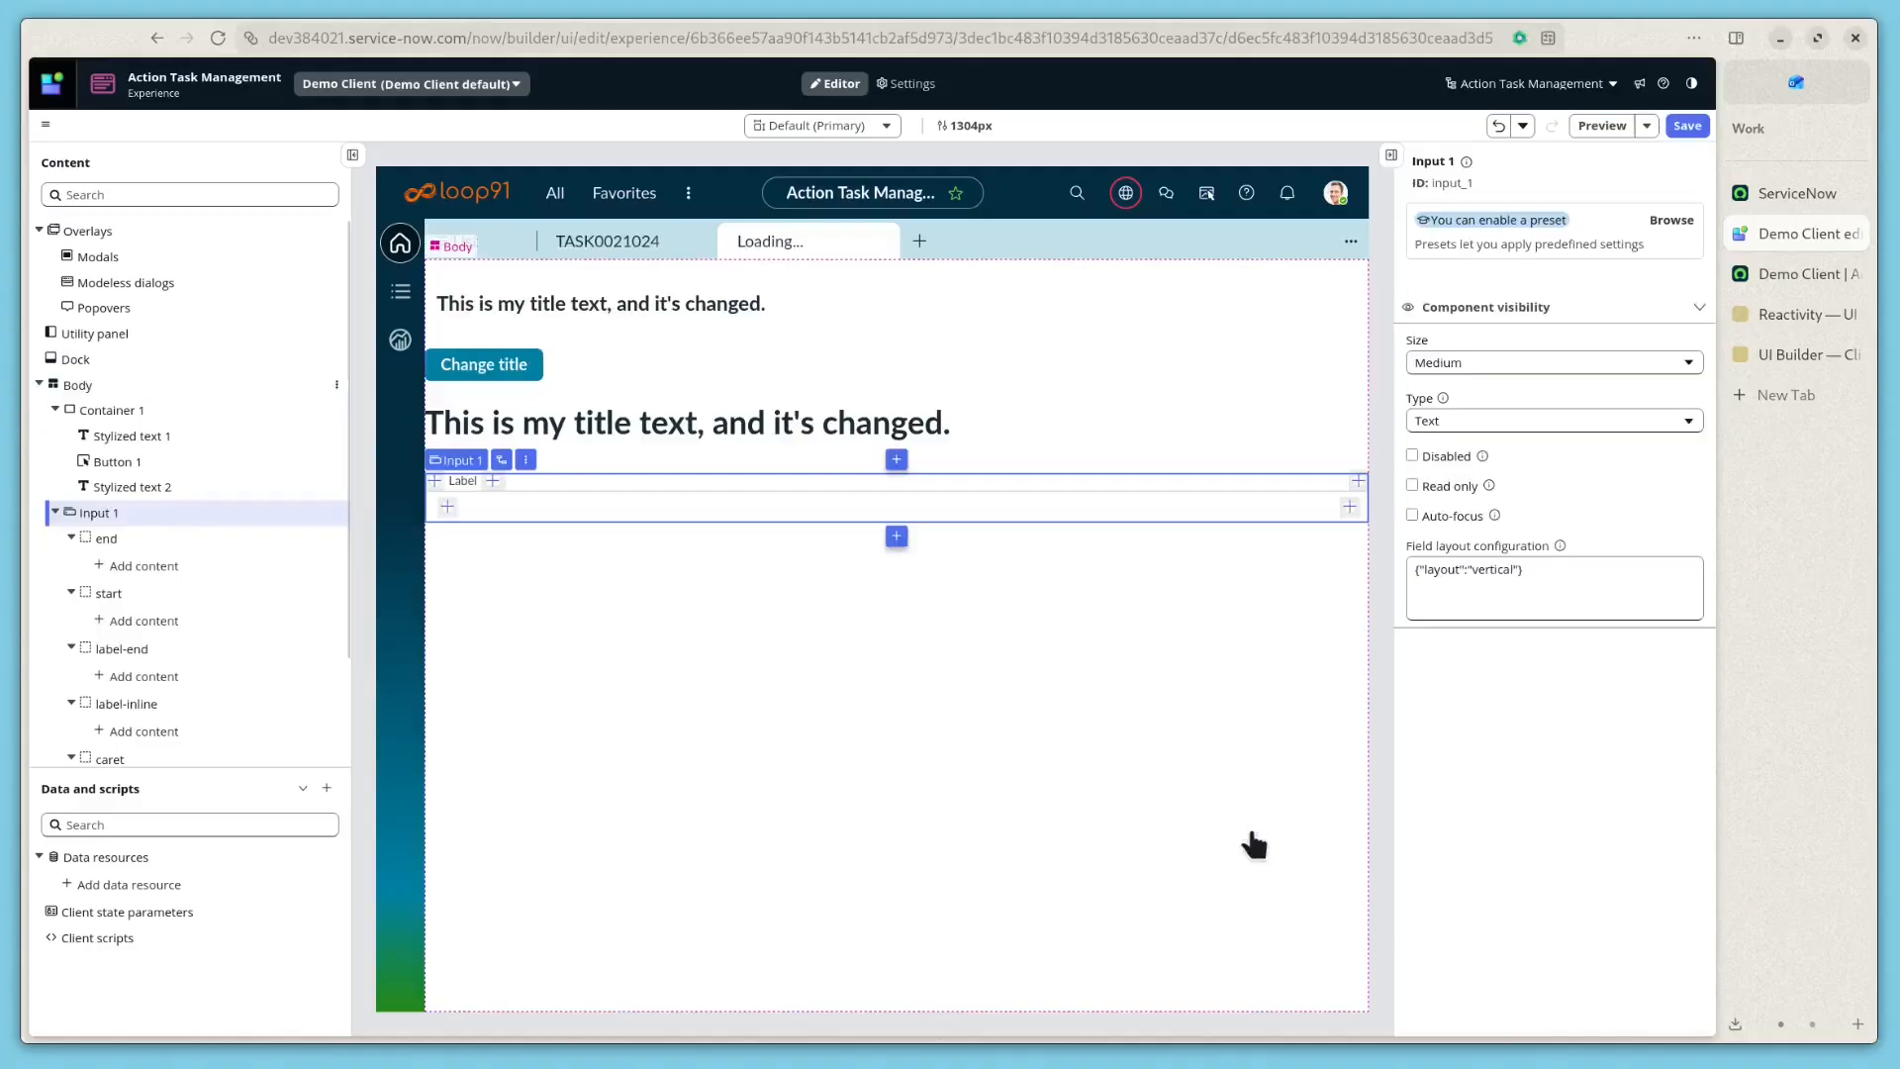
# - Set the new Input component's label to "Title"
pyautogui.scroll(-5, 1532, 703)
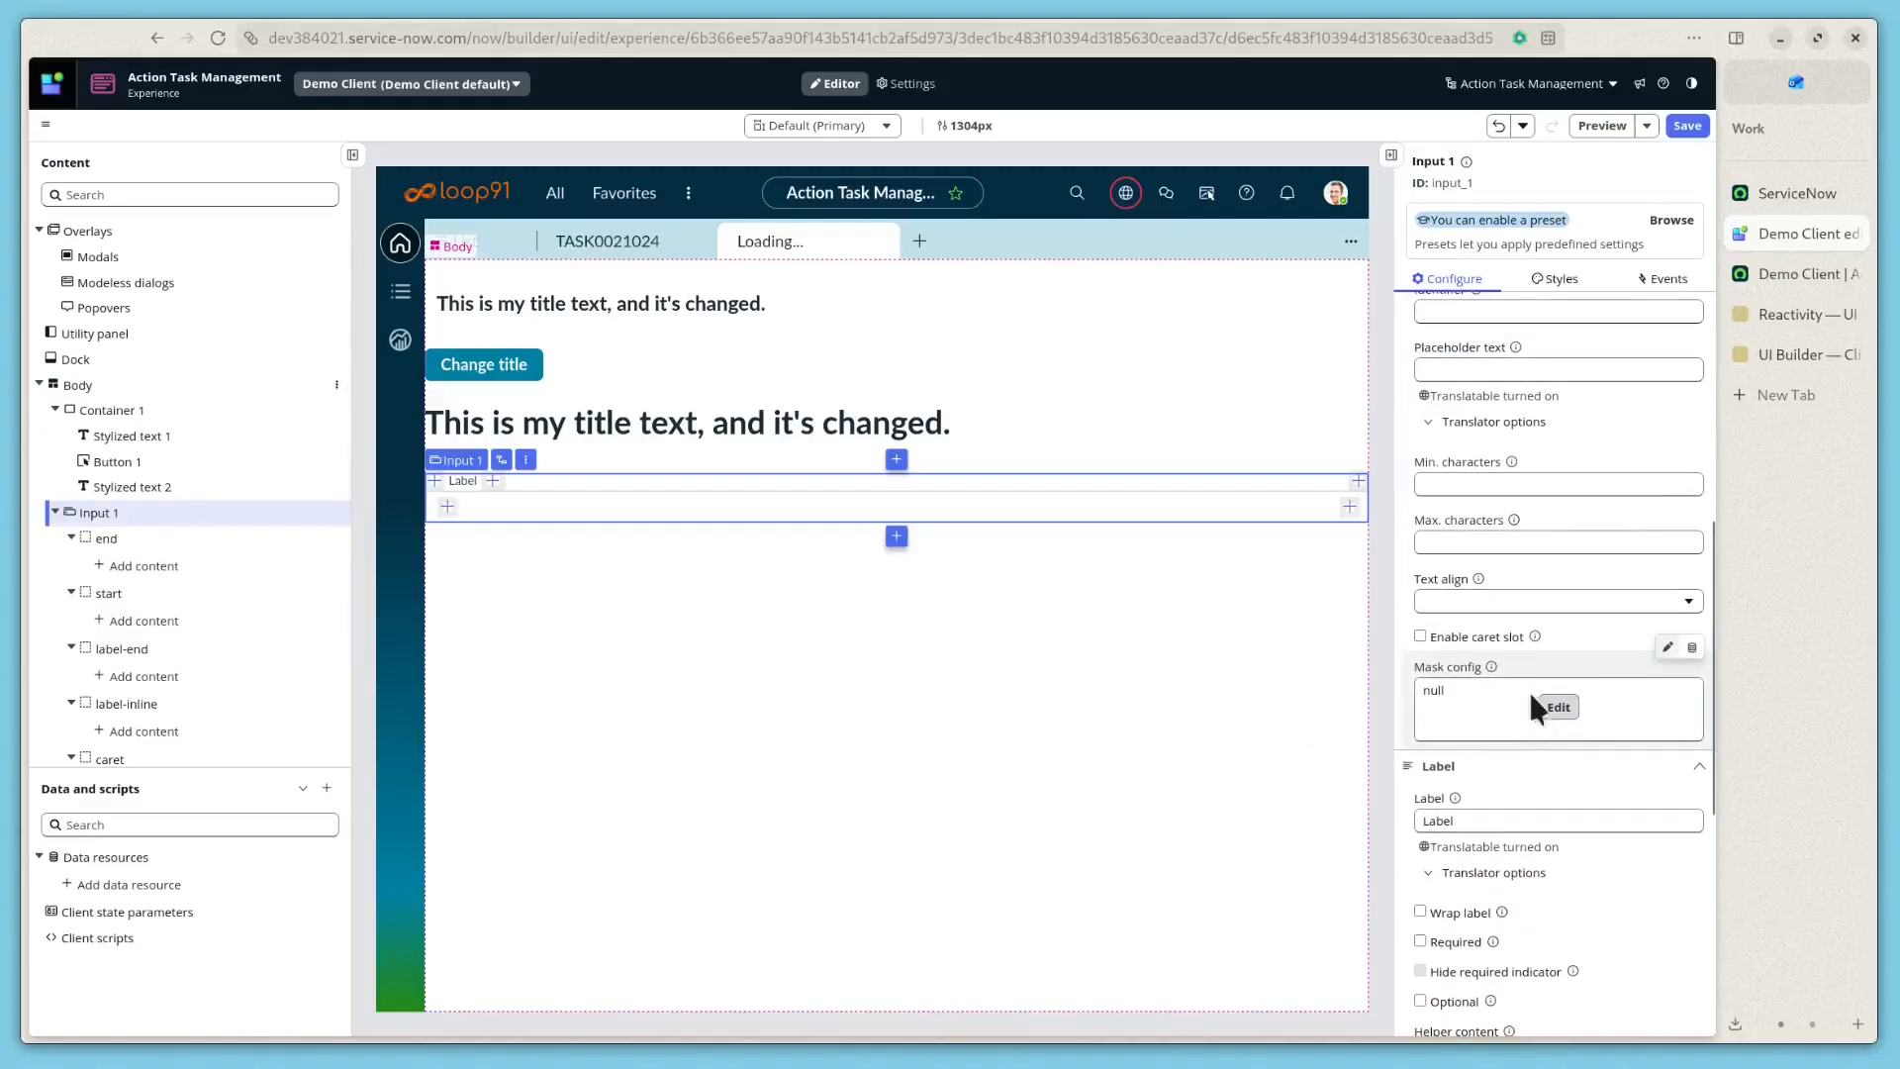
pyautogui.click(1474, 820)
pyautogui.hotkey('ctrl', 'a')
pyautogui.write('T')
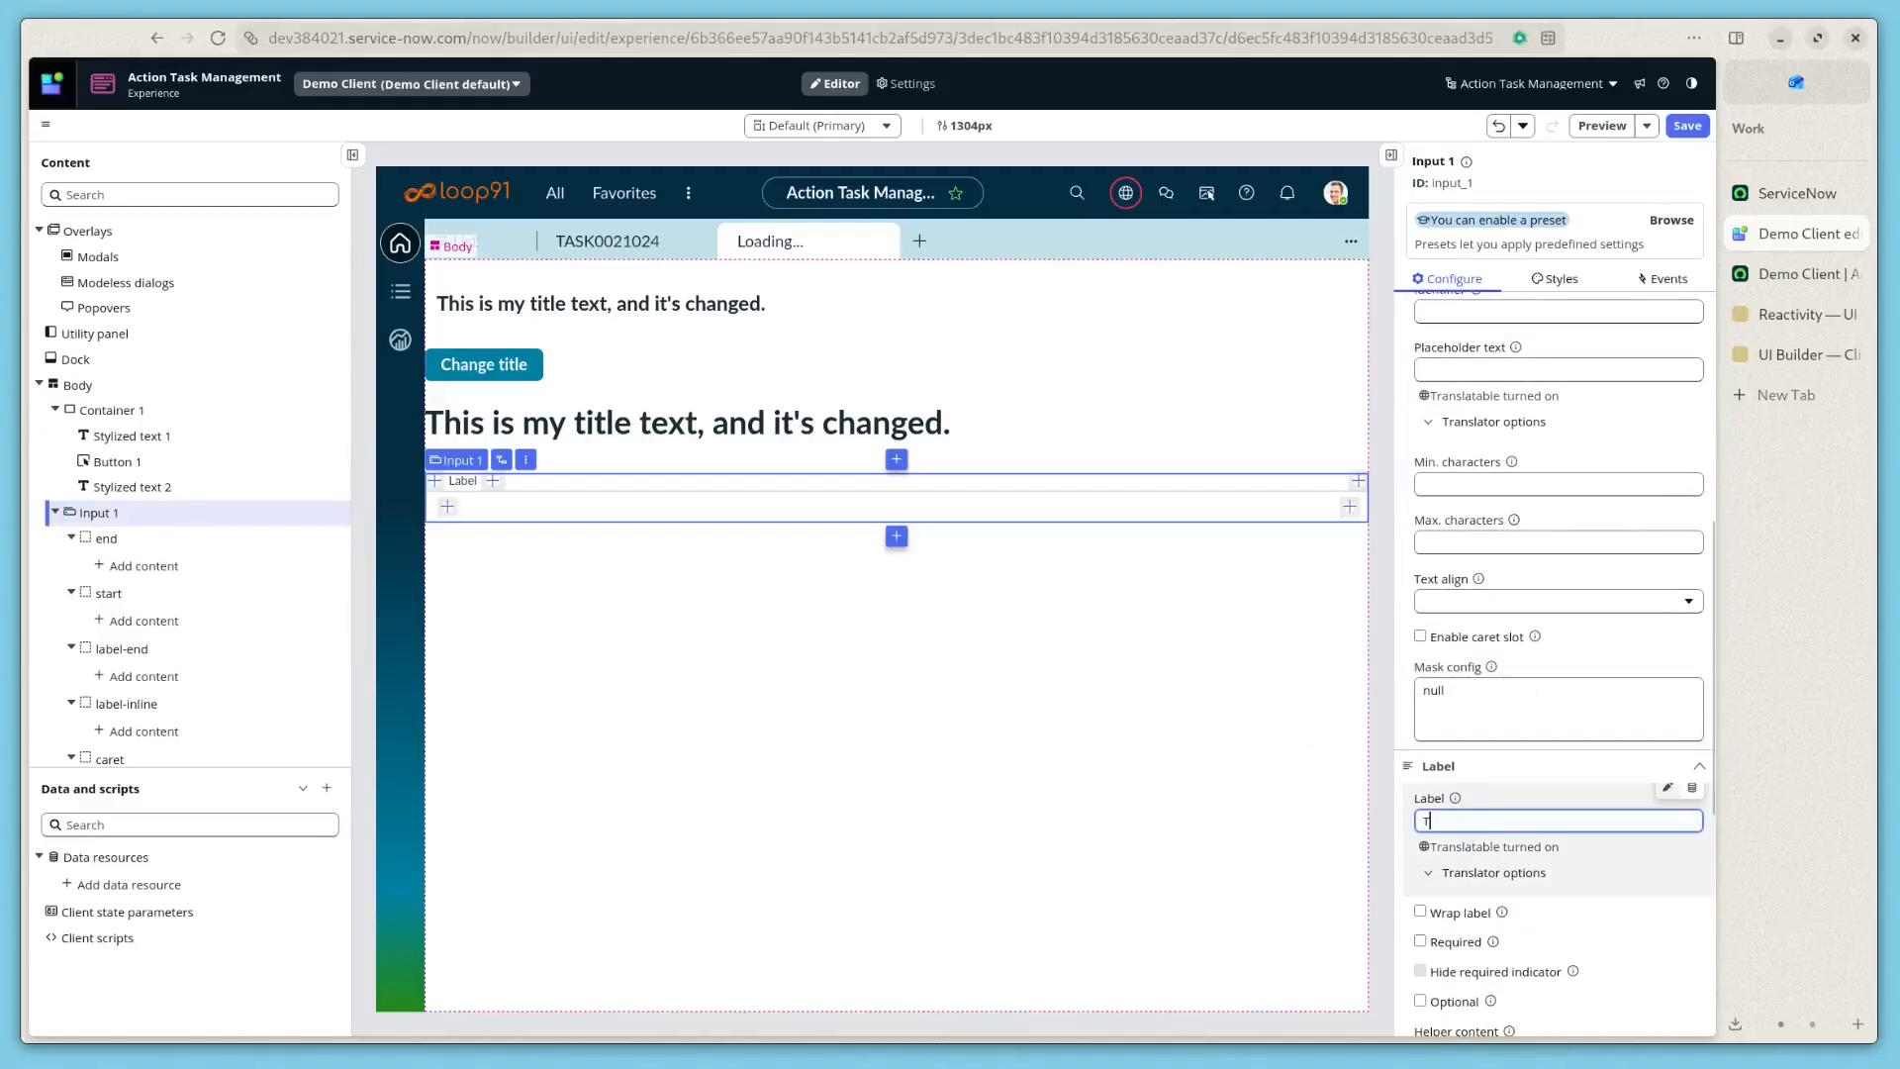
pyautogui.write('itle')
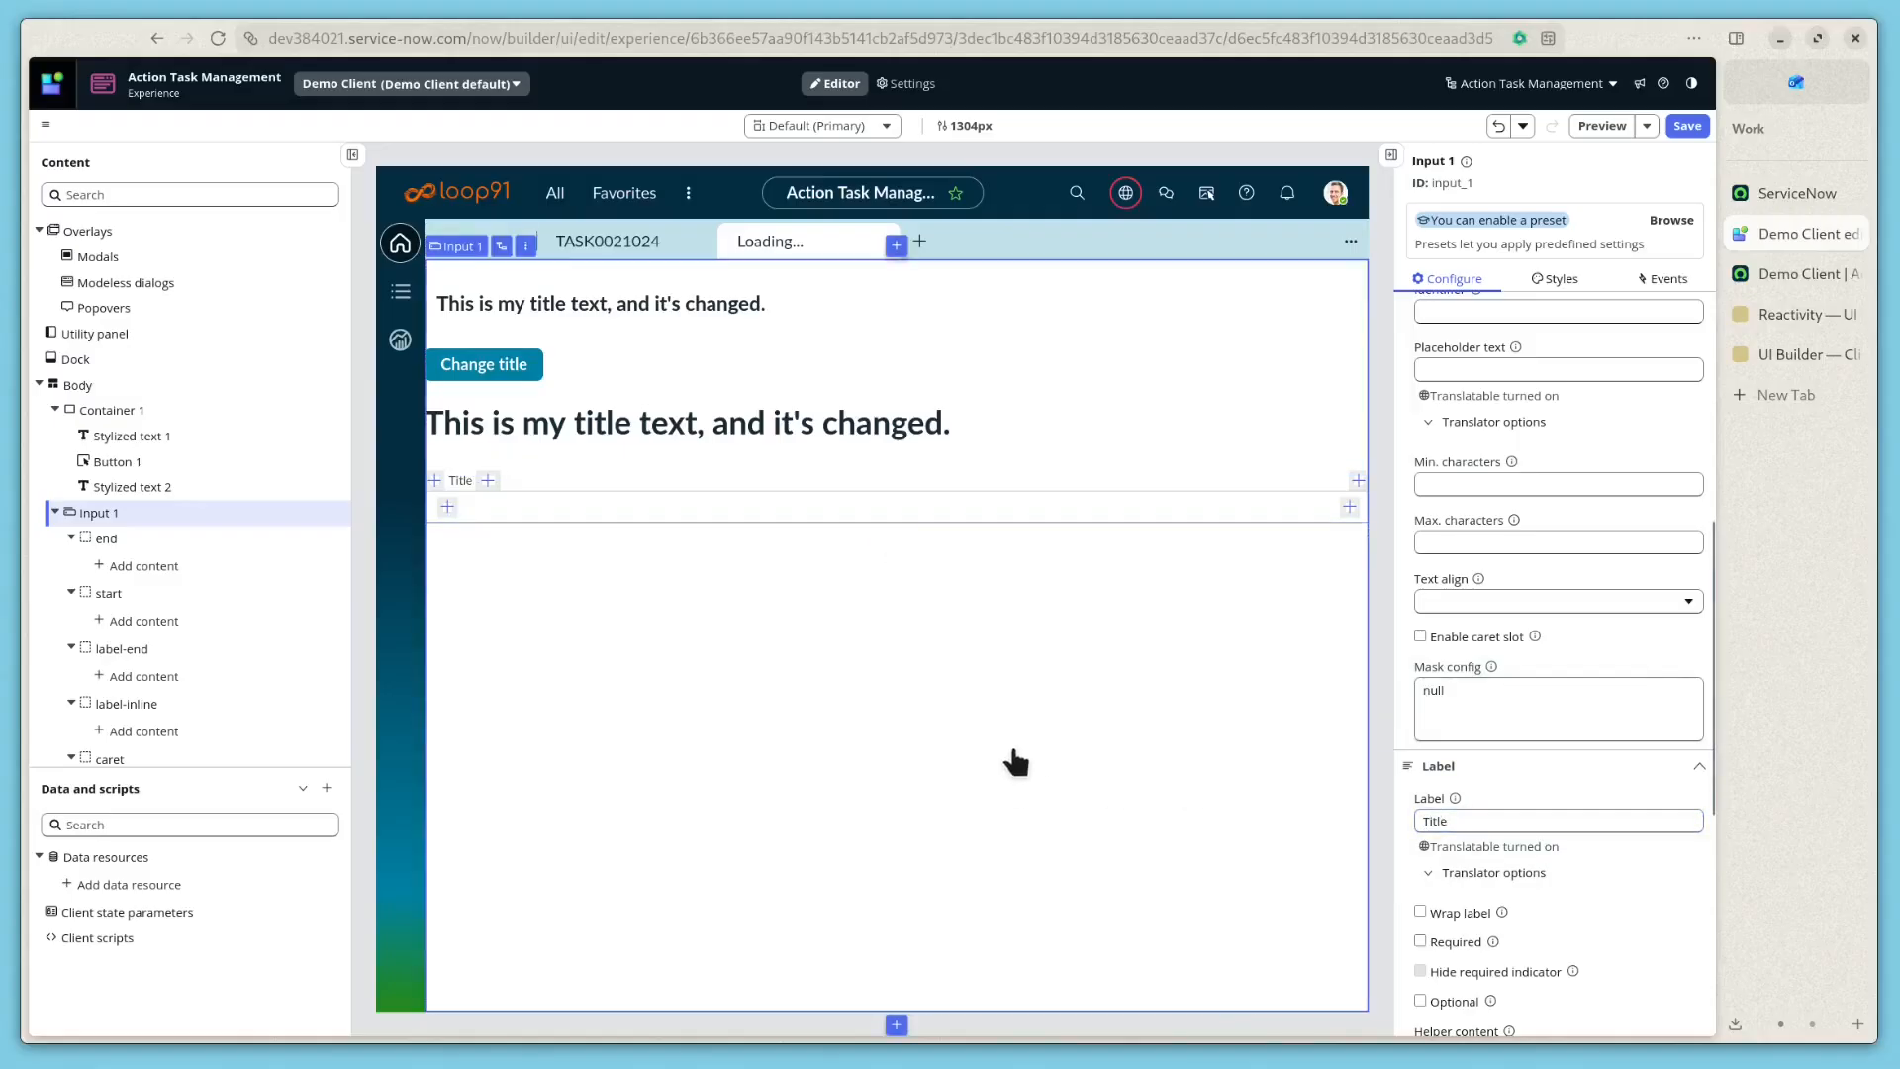
# - Add an event mapping to the Title input, with Text entered as trigger and Set client state parameter as response
pyautogui.click(785, 515)
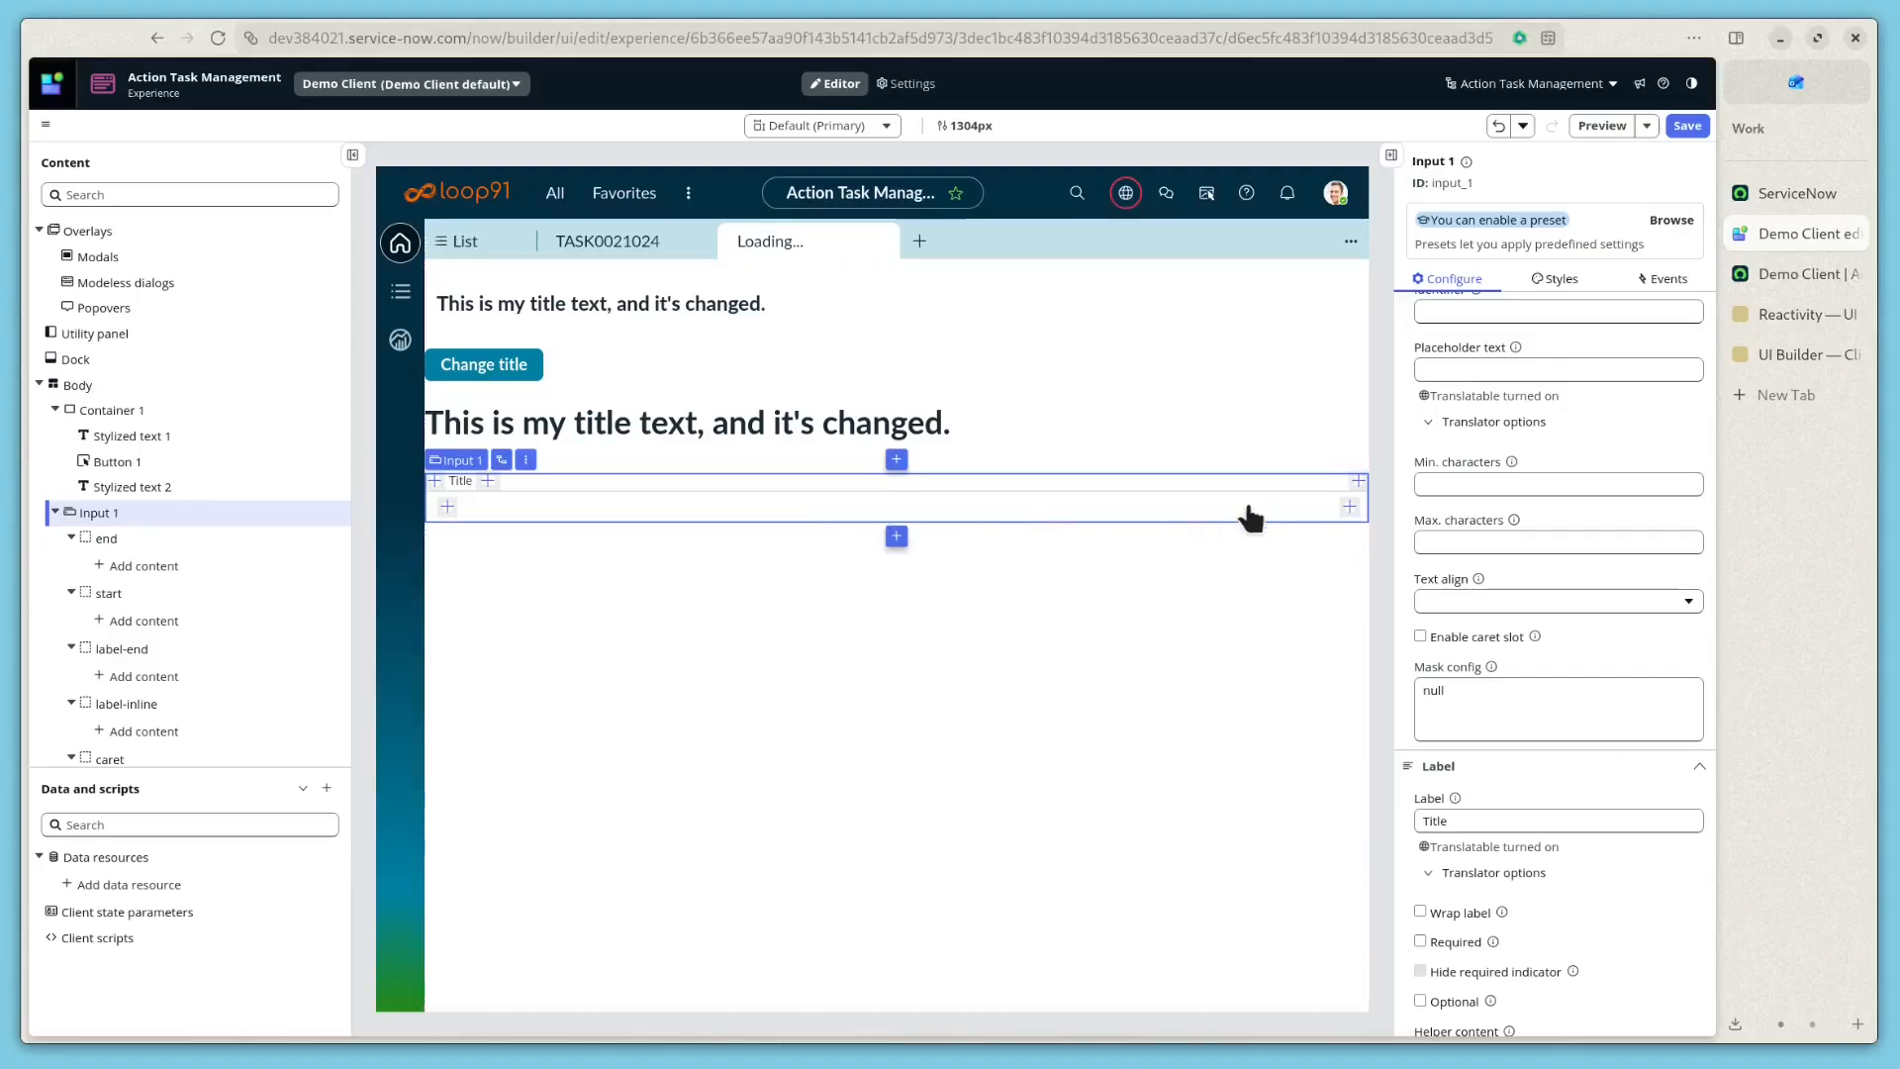
pyautogui.click(1661, 283)
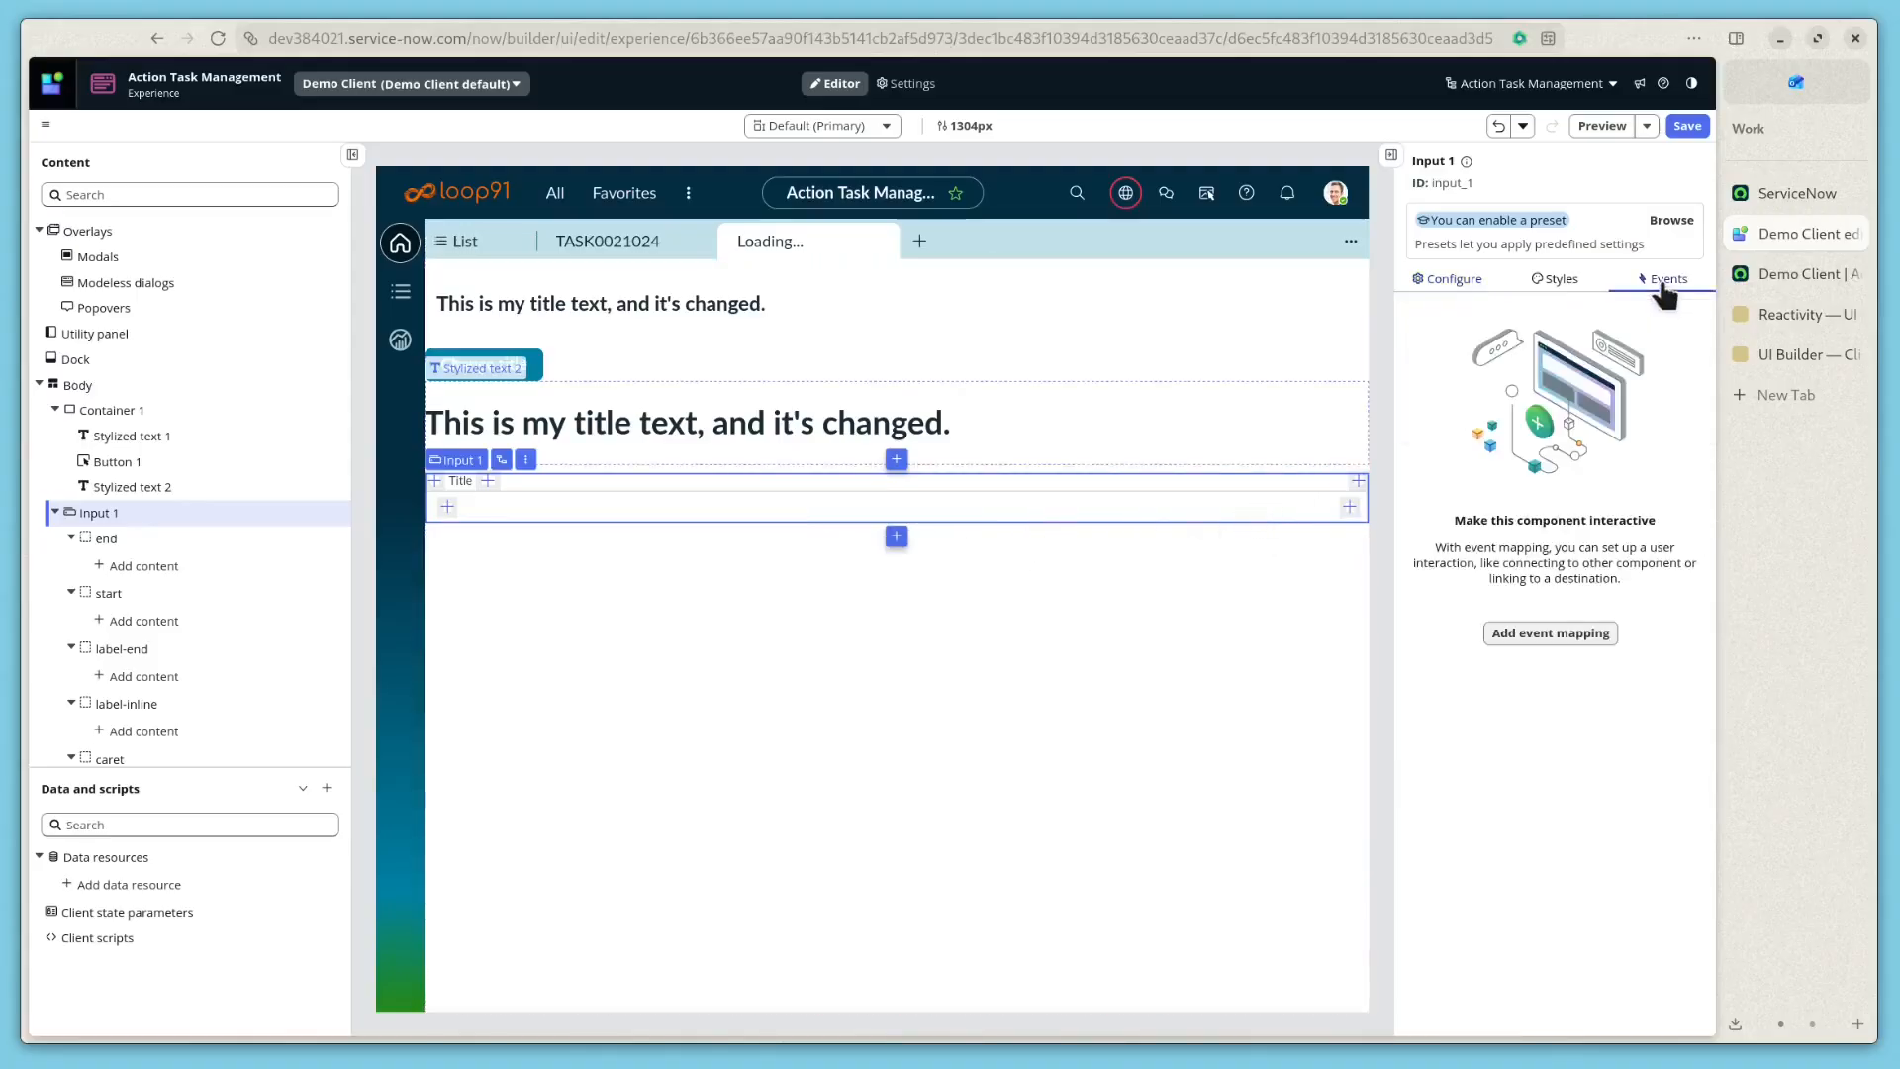
pyautogui.click(1540, 638)
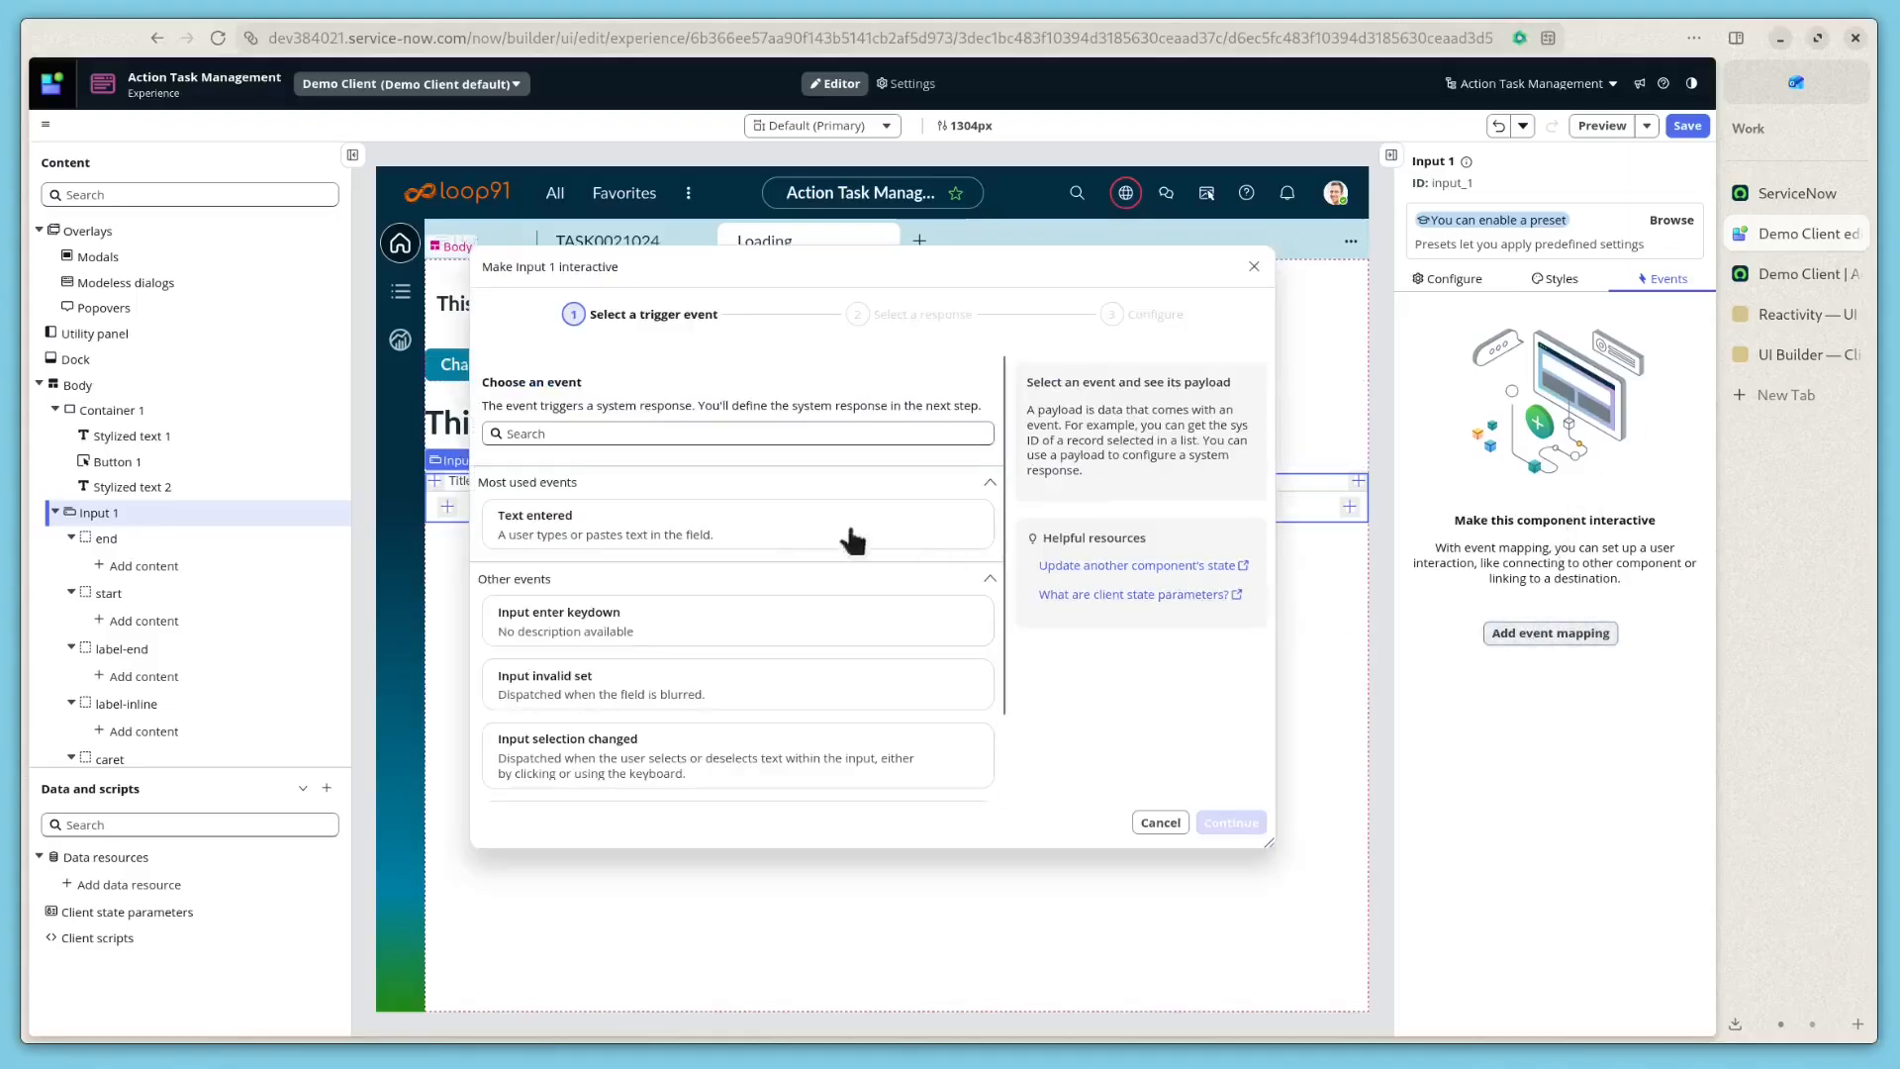
pyautogui.click(559, 543)
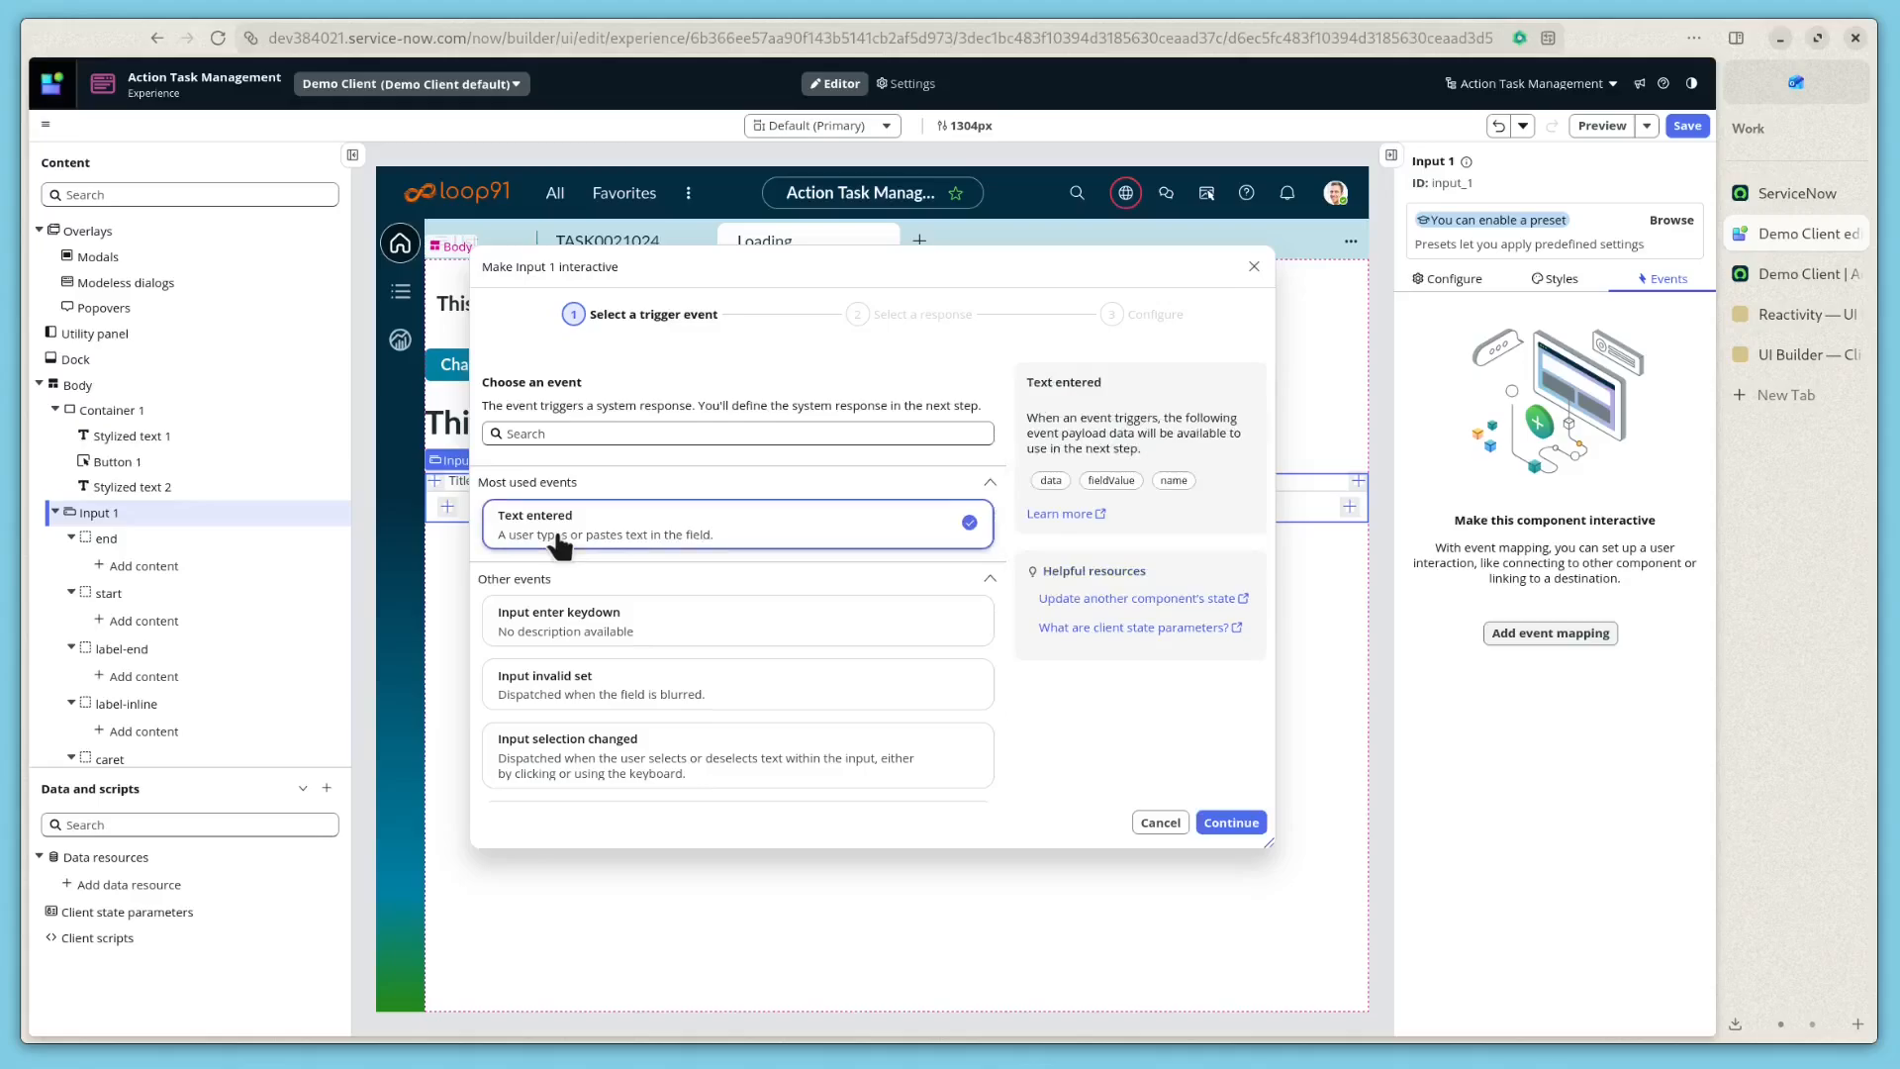
pyautogui.click(1227, 822)
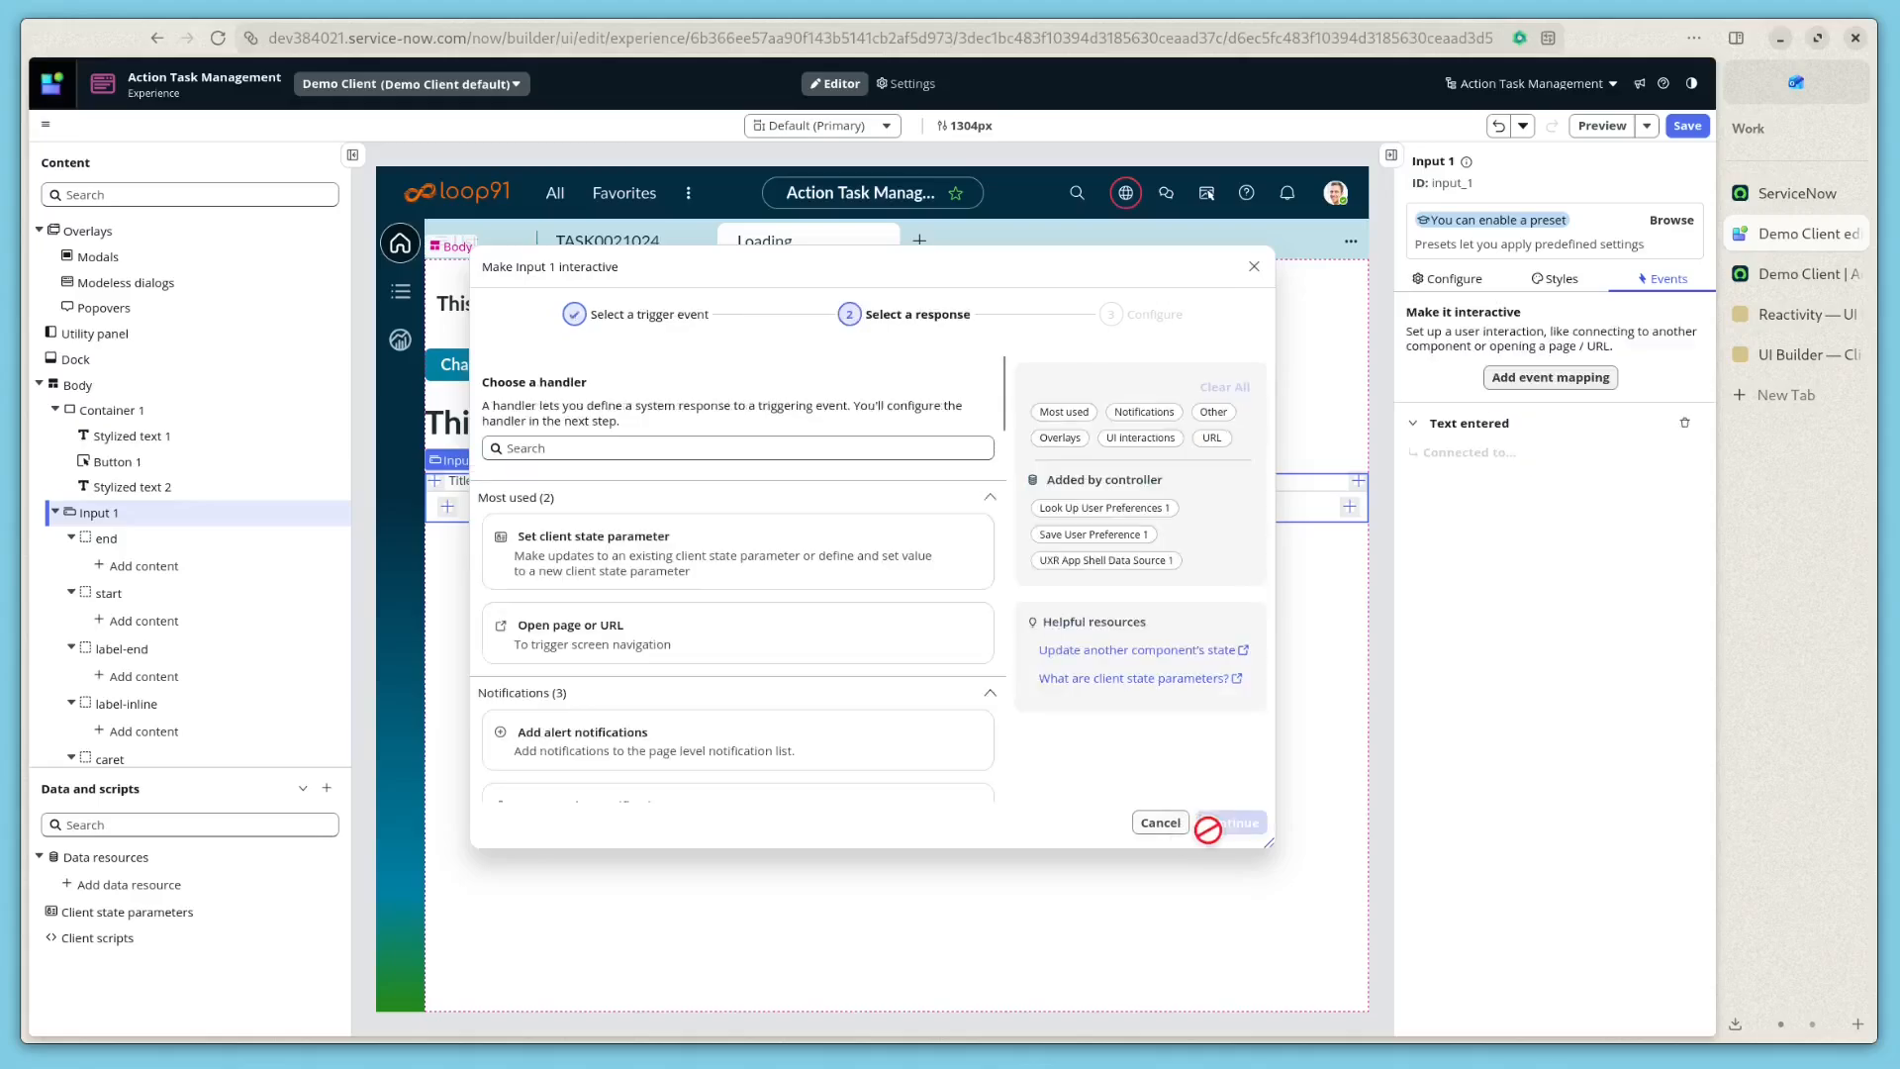
pyautogui.click(606, 564)
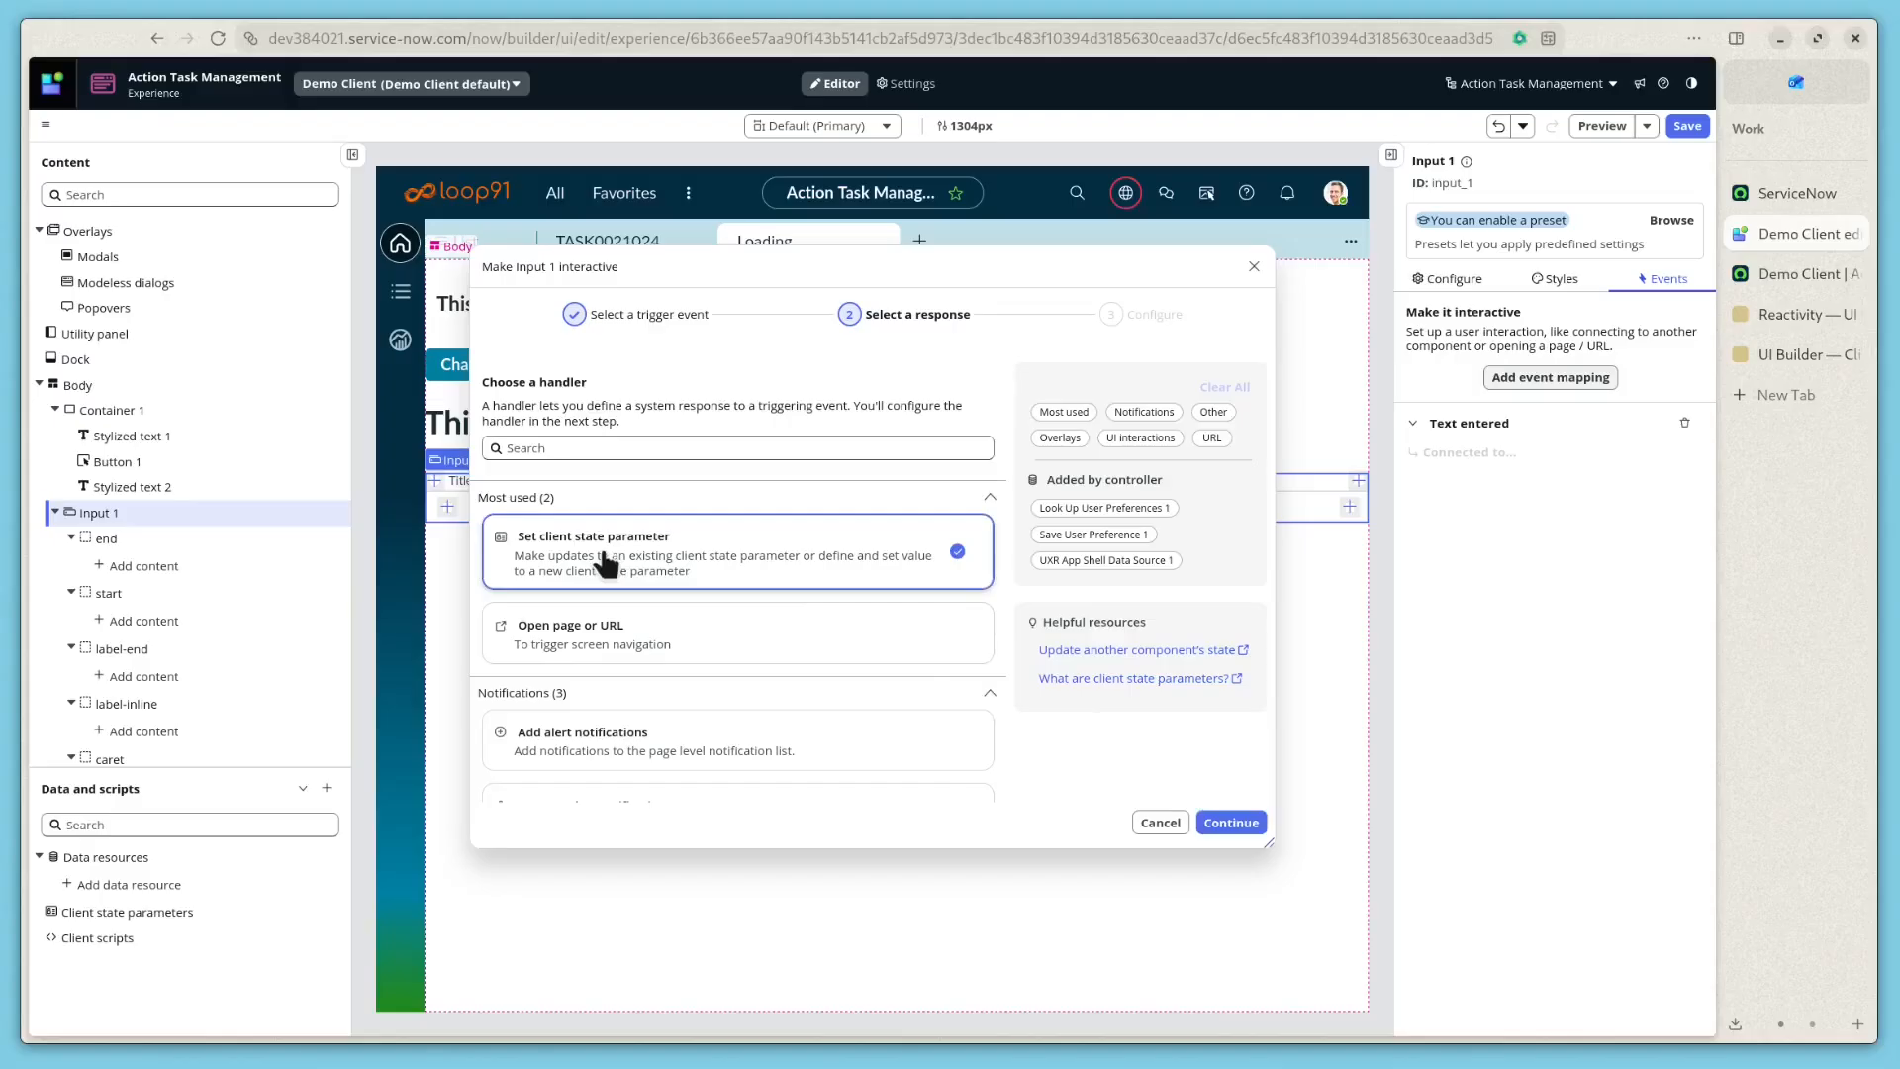
pyautogui.click(1233, 825)
# - Make the handler set titleString to the event payload's fieldValue, add the mapping and save the page
pyautogui.click(916, 471)
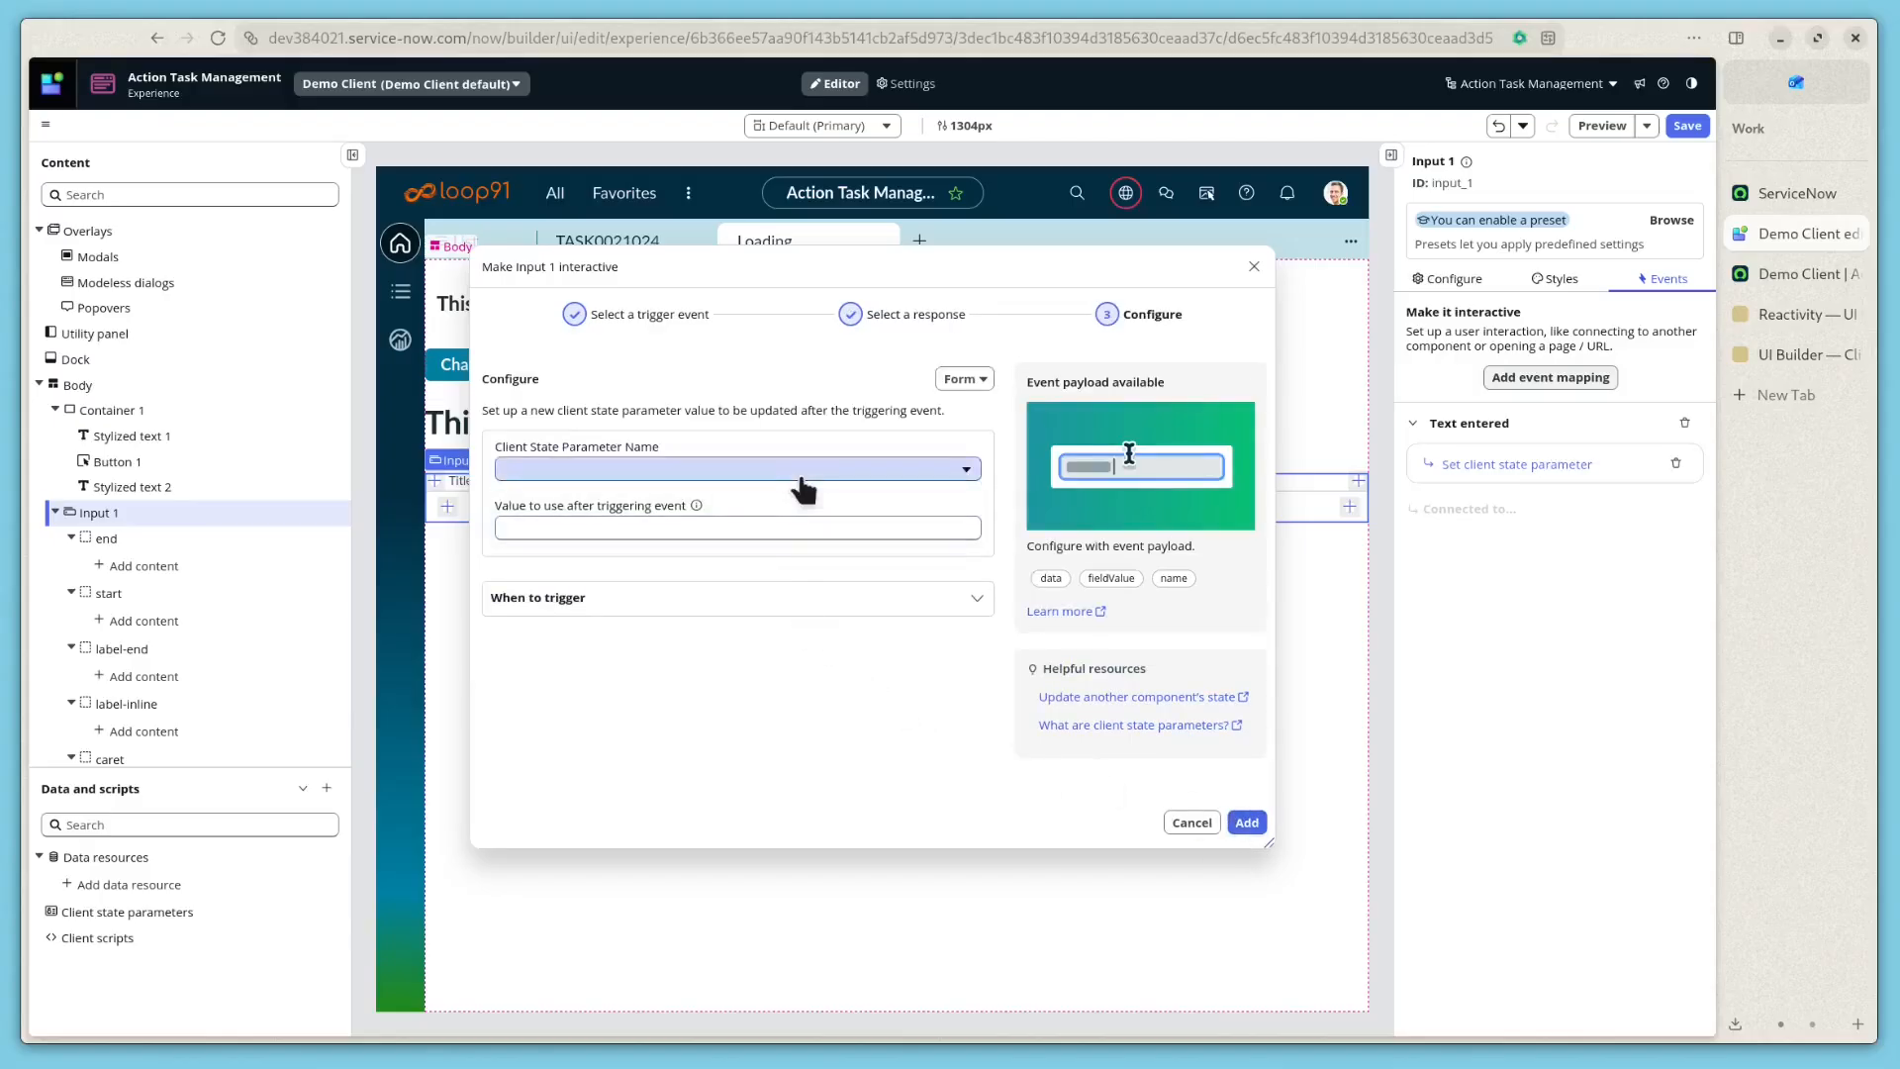
pyautogui.click(775, 492)
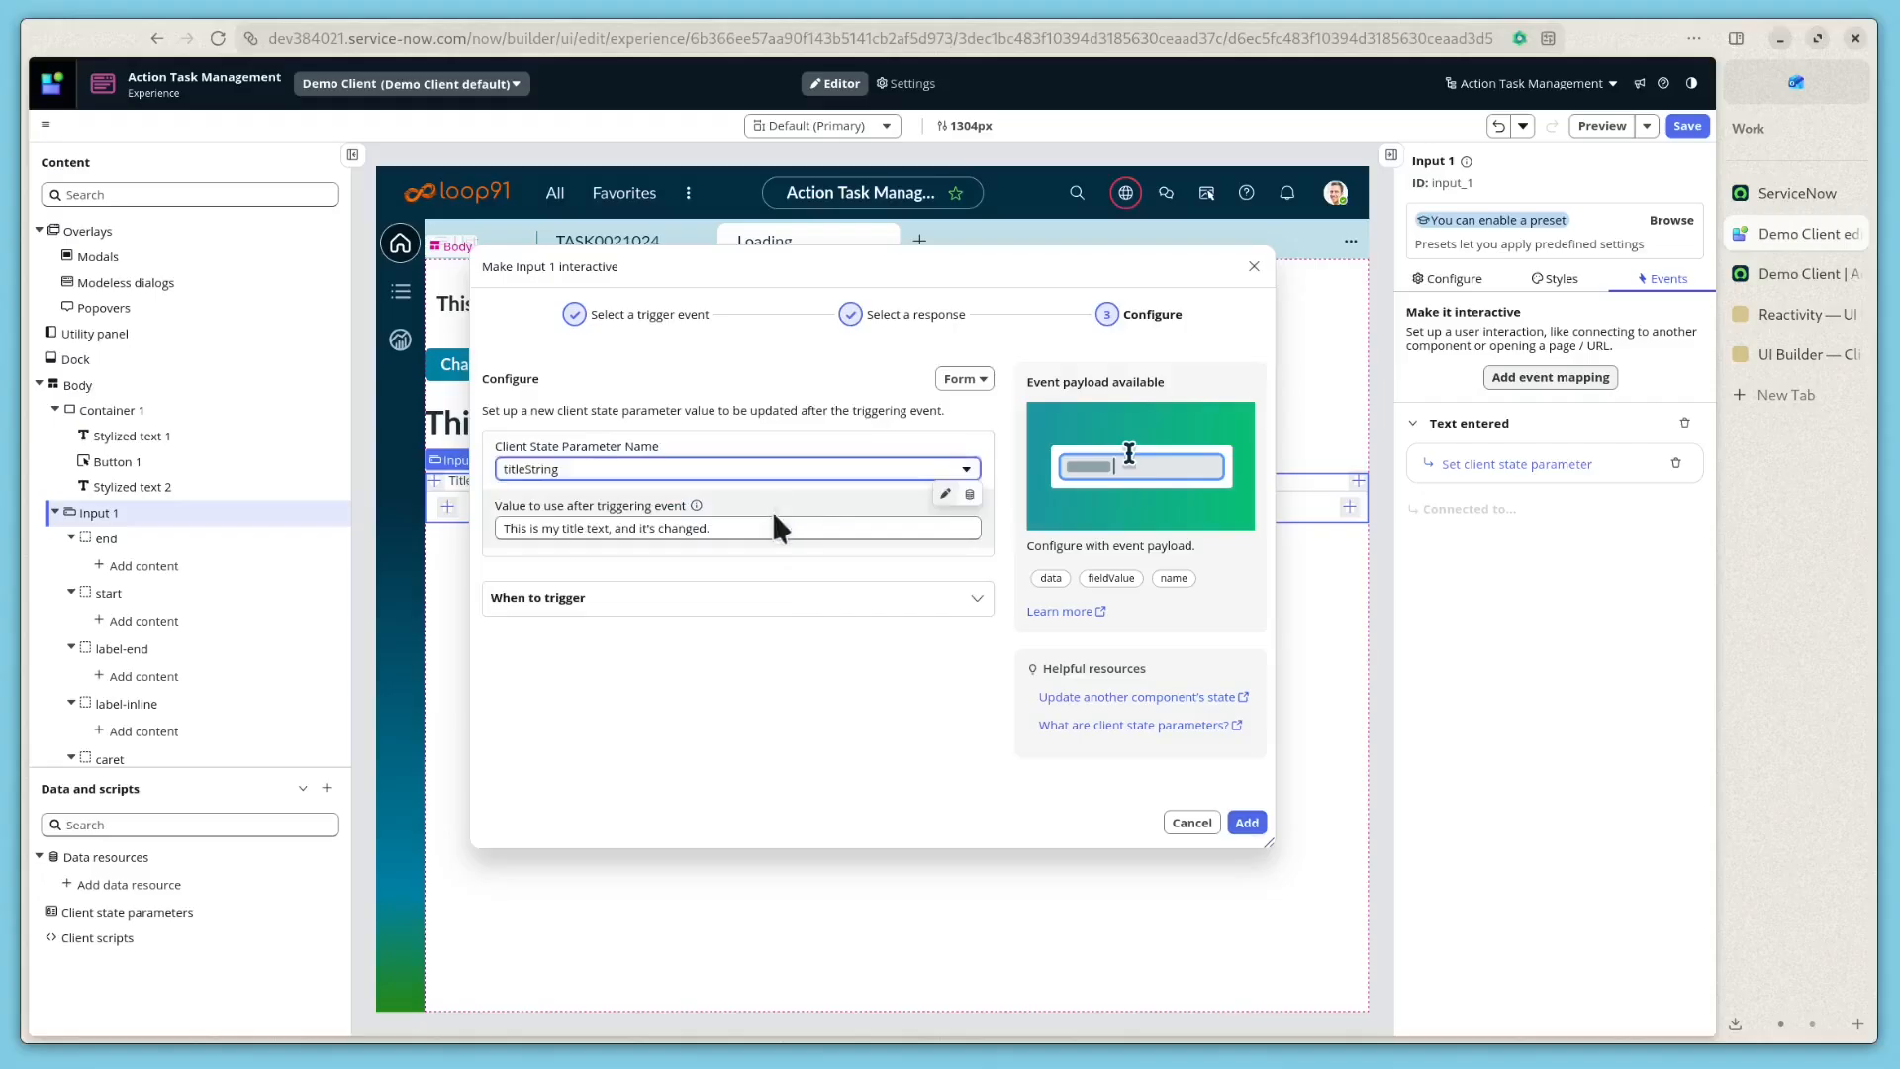
pyautogui.click(768, 526)
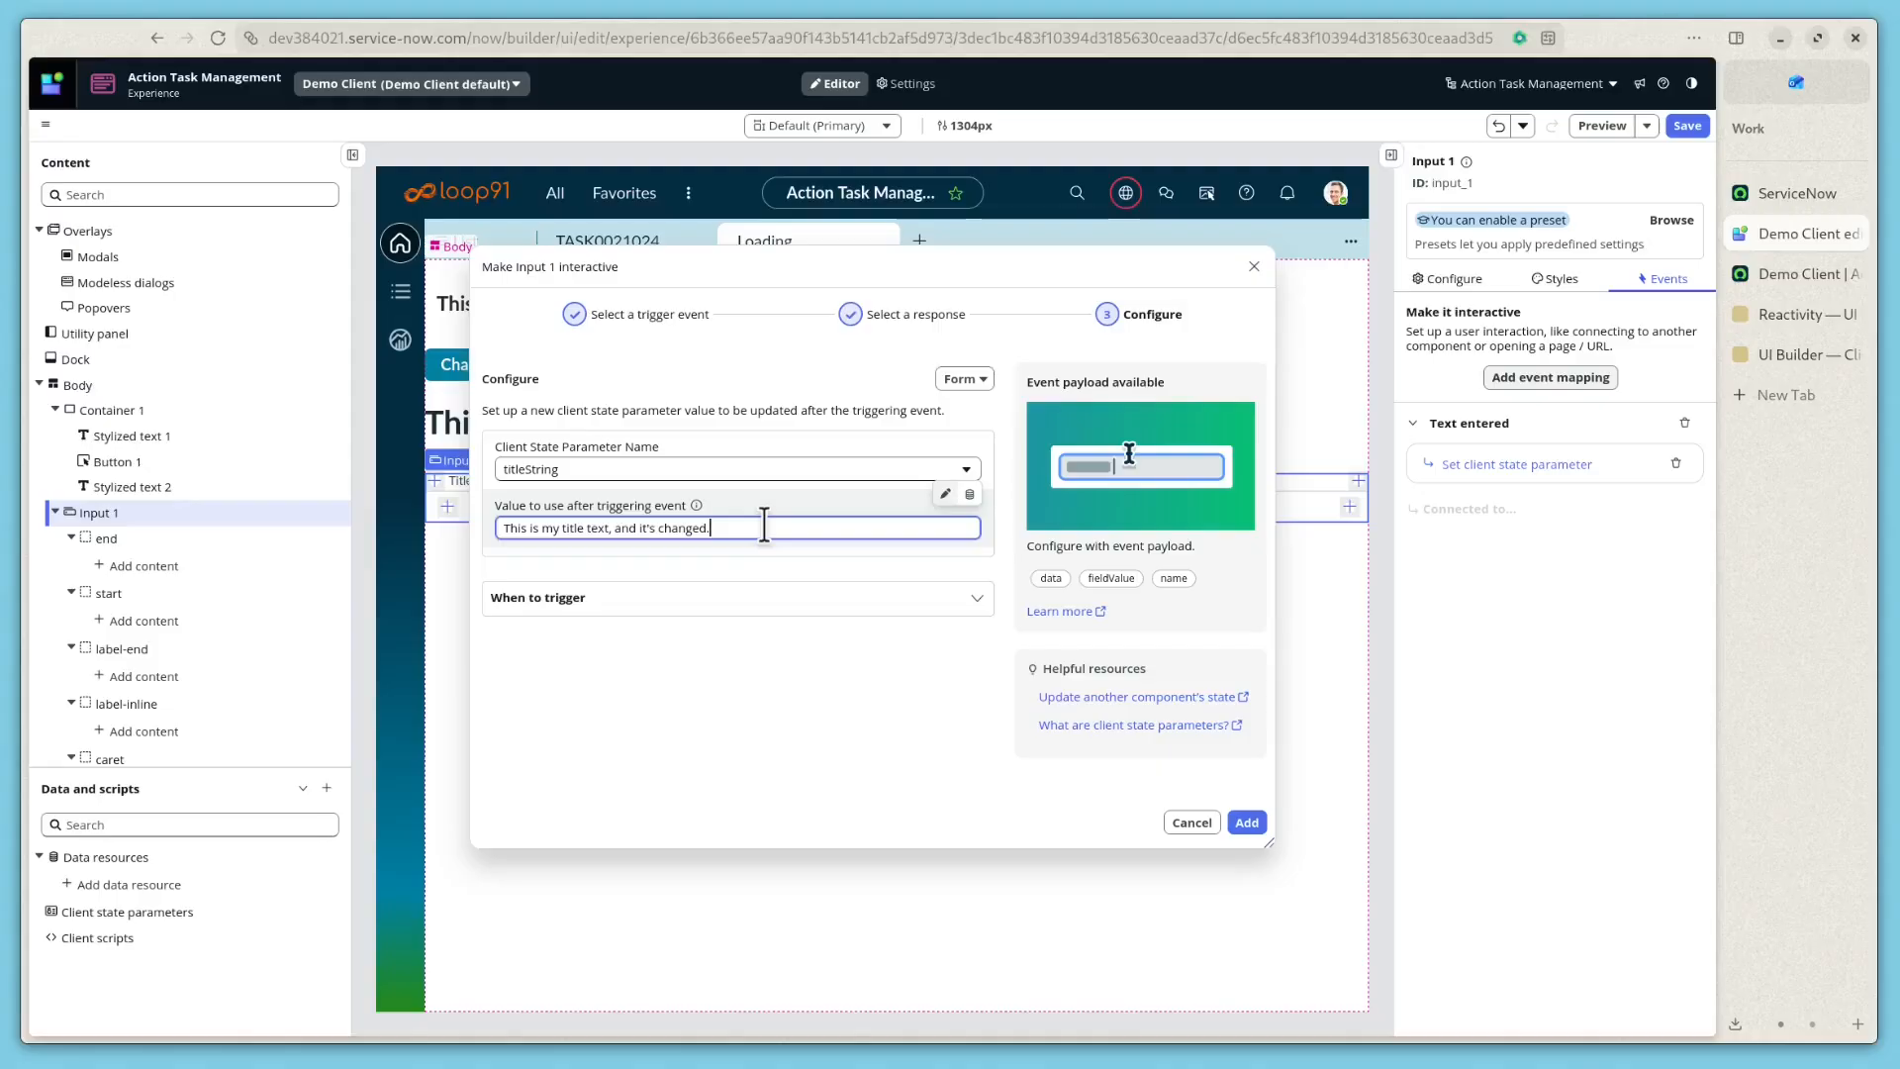
pyautogui.tripleClick(764, 525)
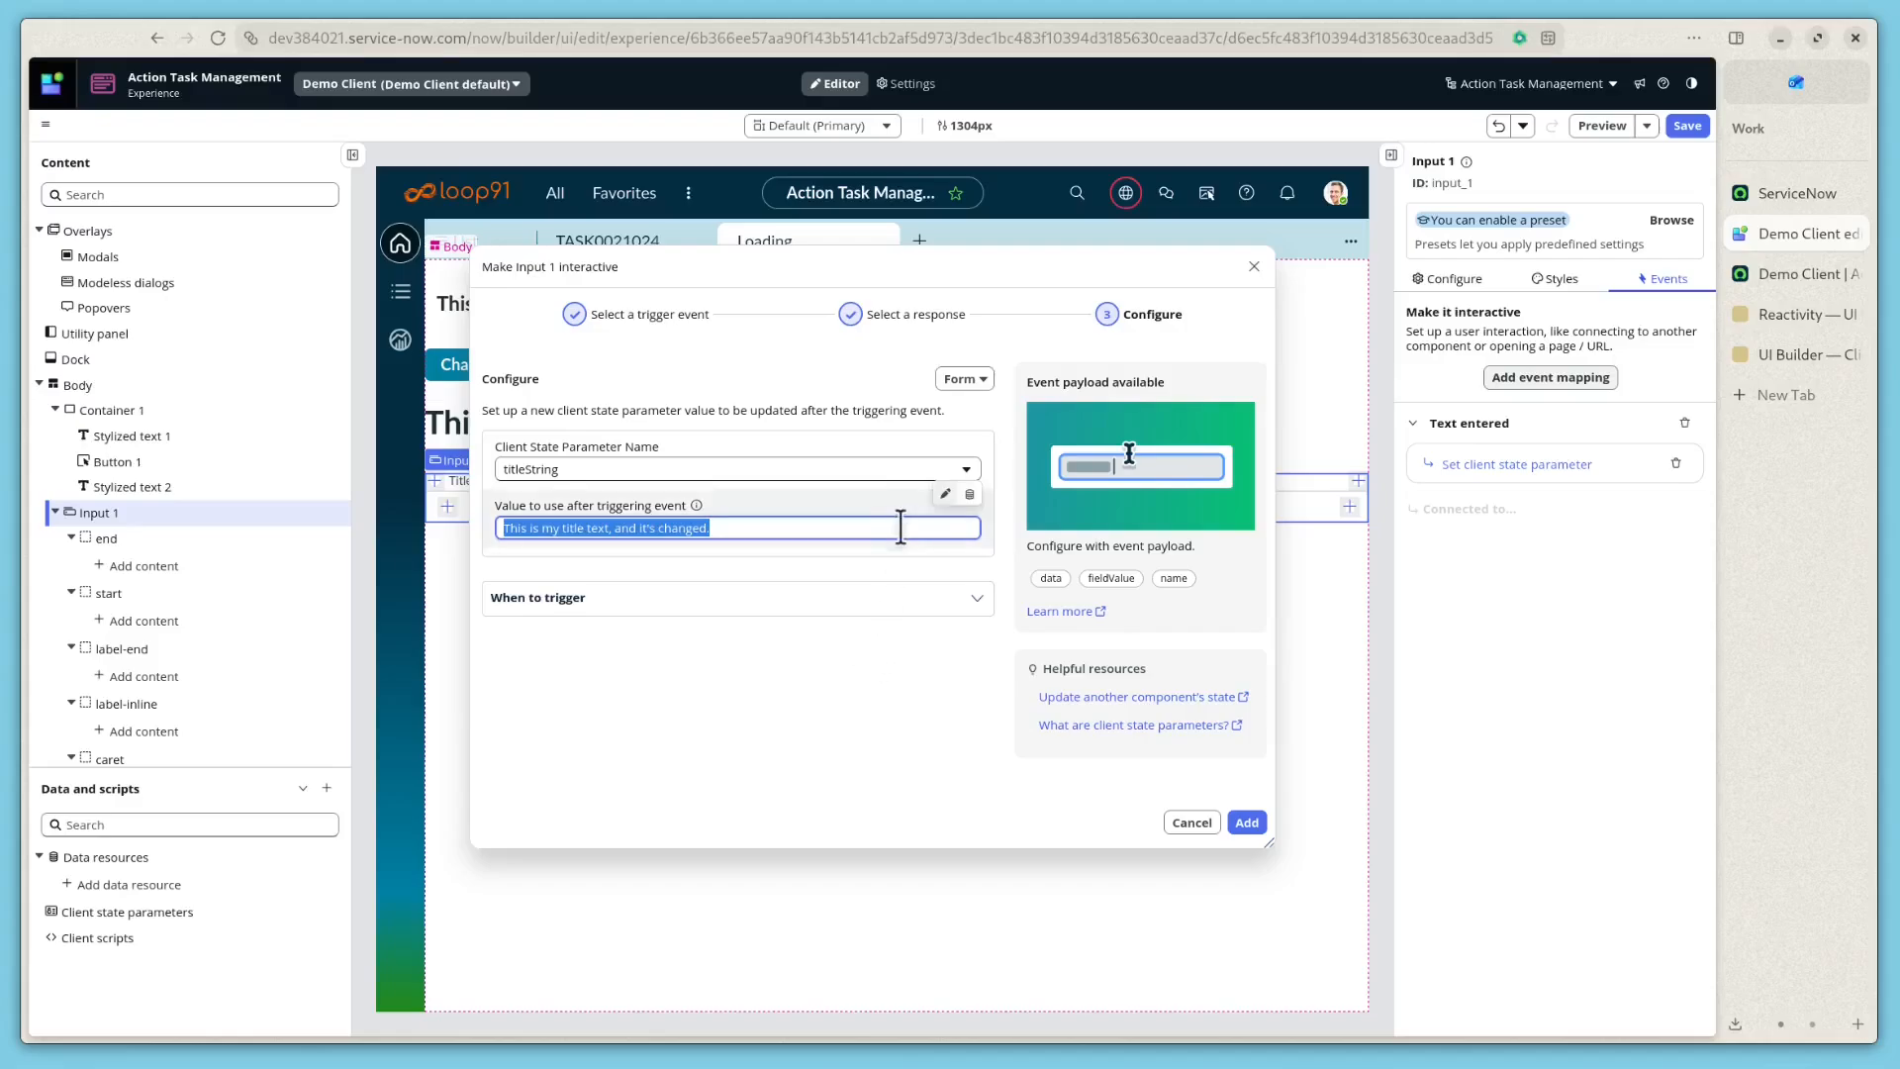
pyautogui.click(970, 494)
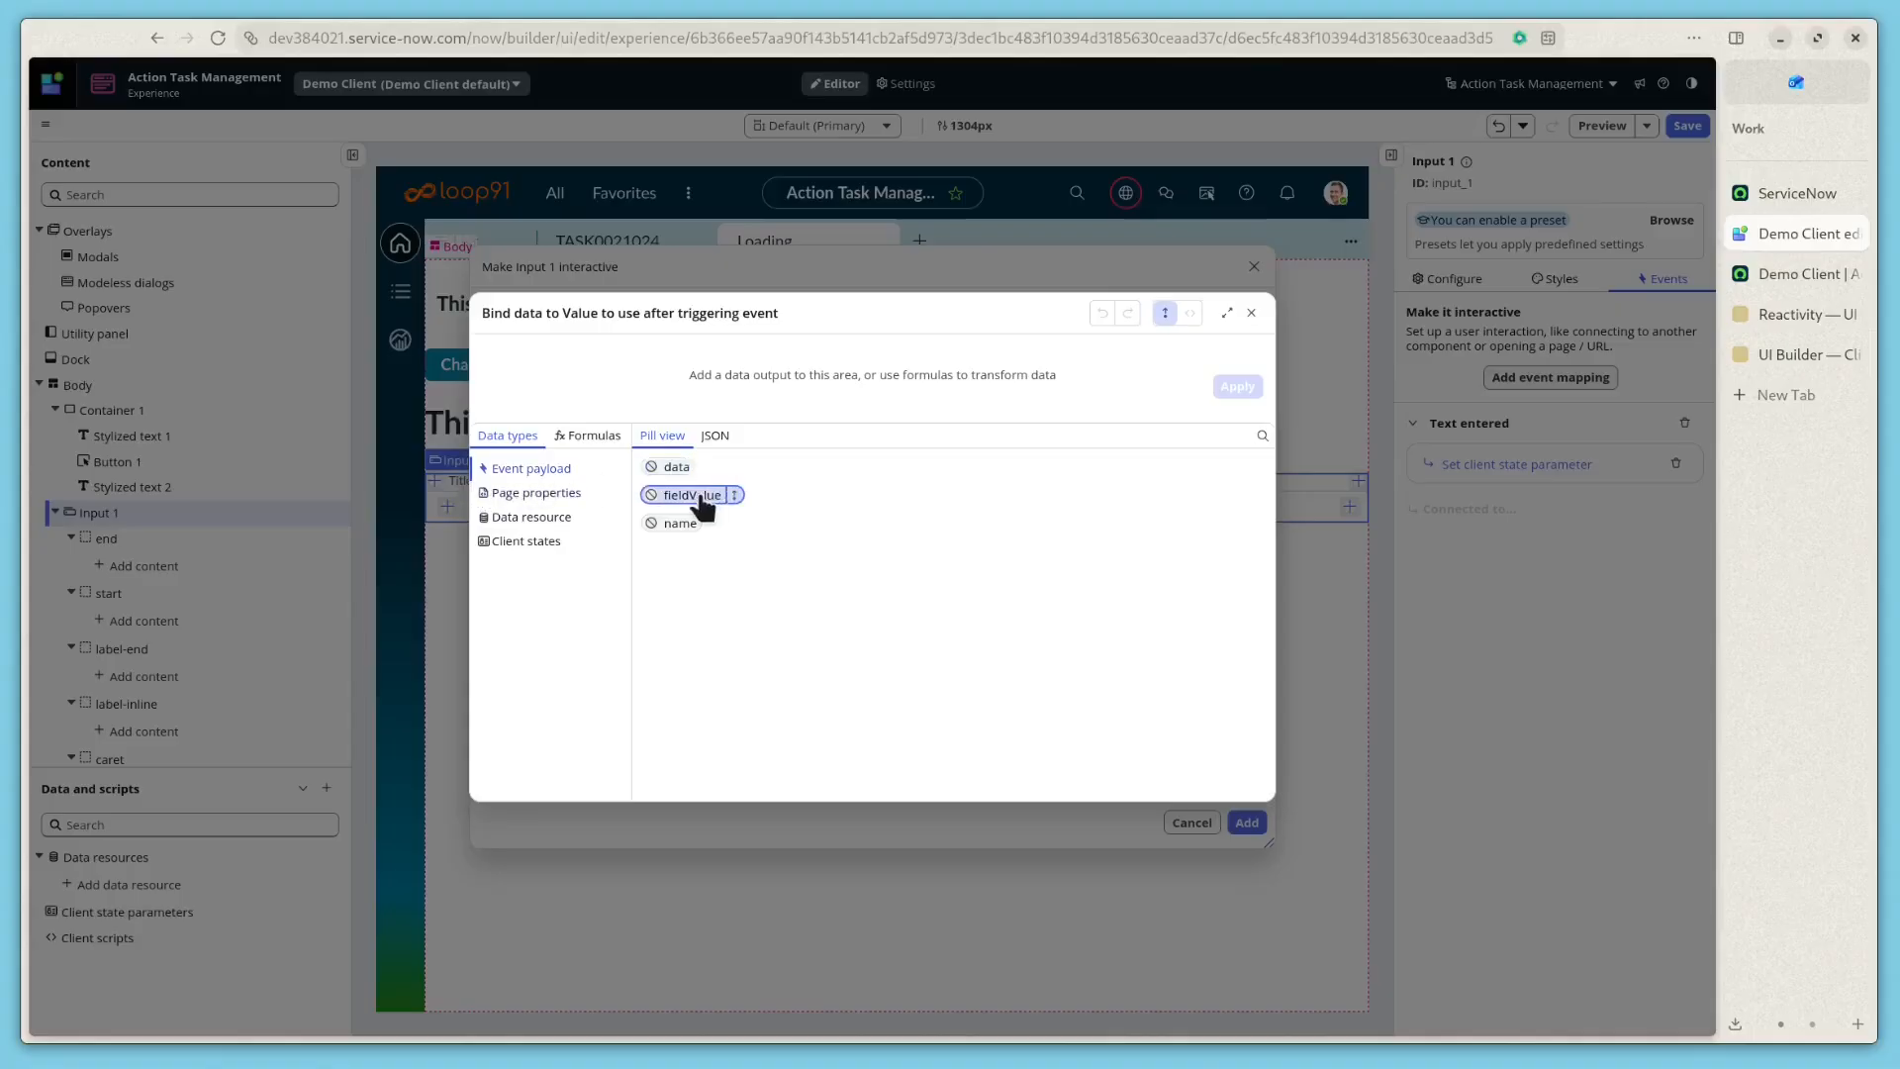
pyautogui.moveTo(702, 505); pyautogui.dragTo(615, 362)
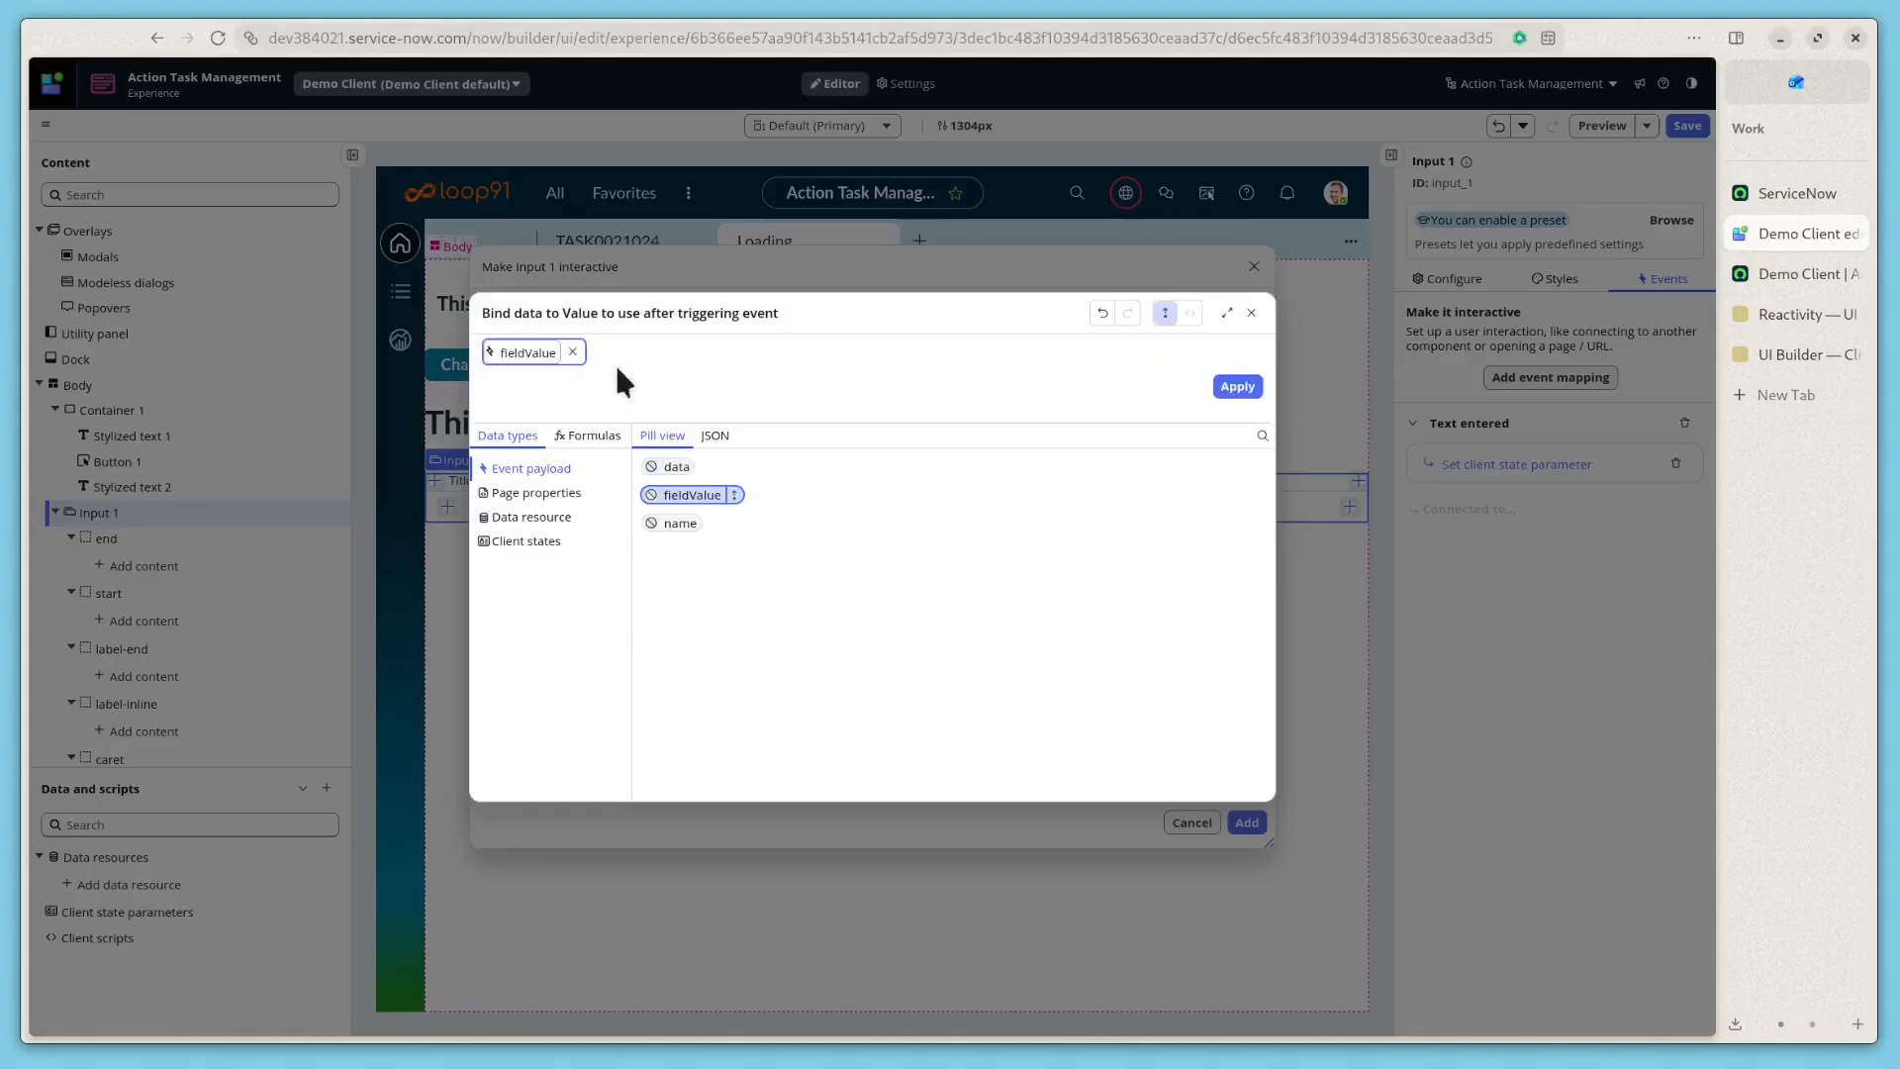
pyautogui.click(1237, 388)
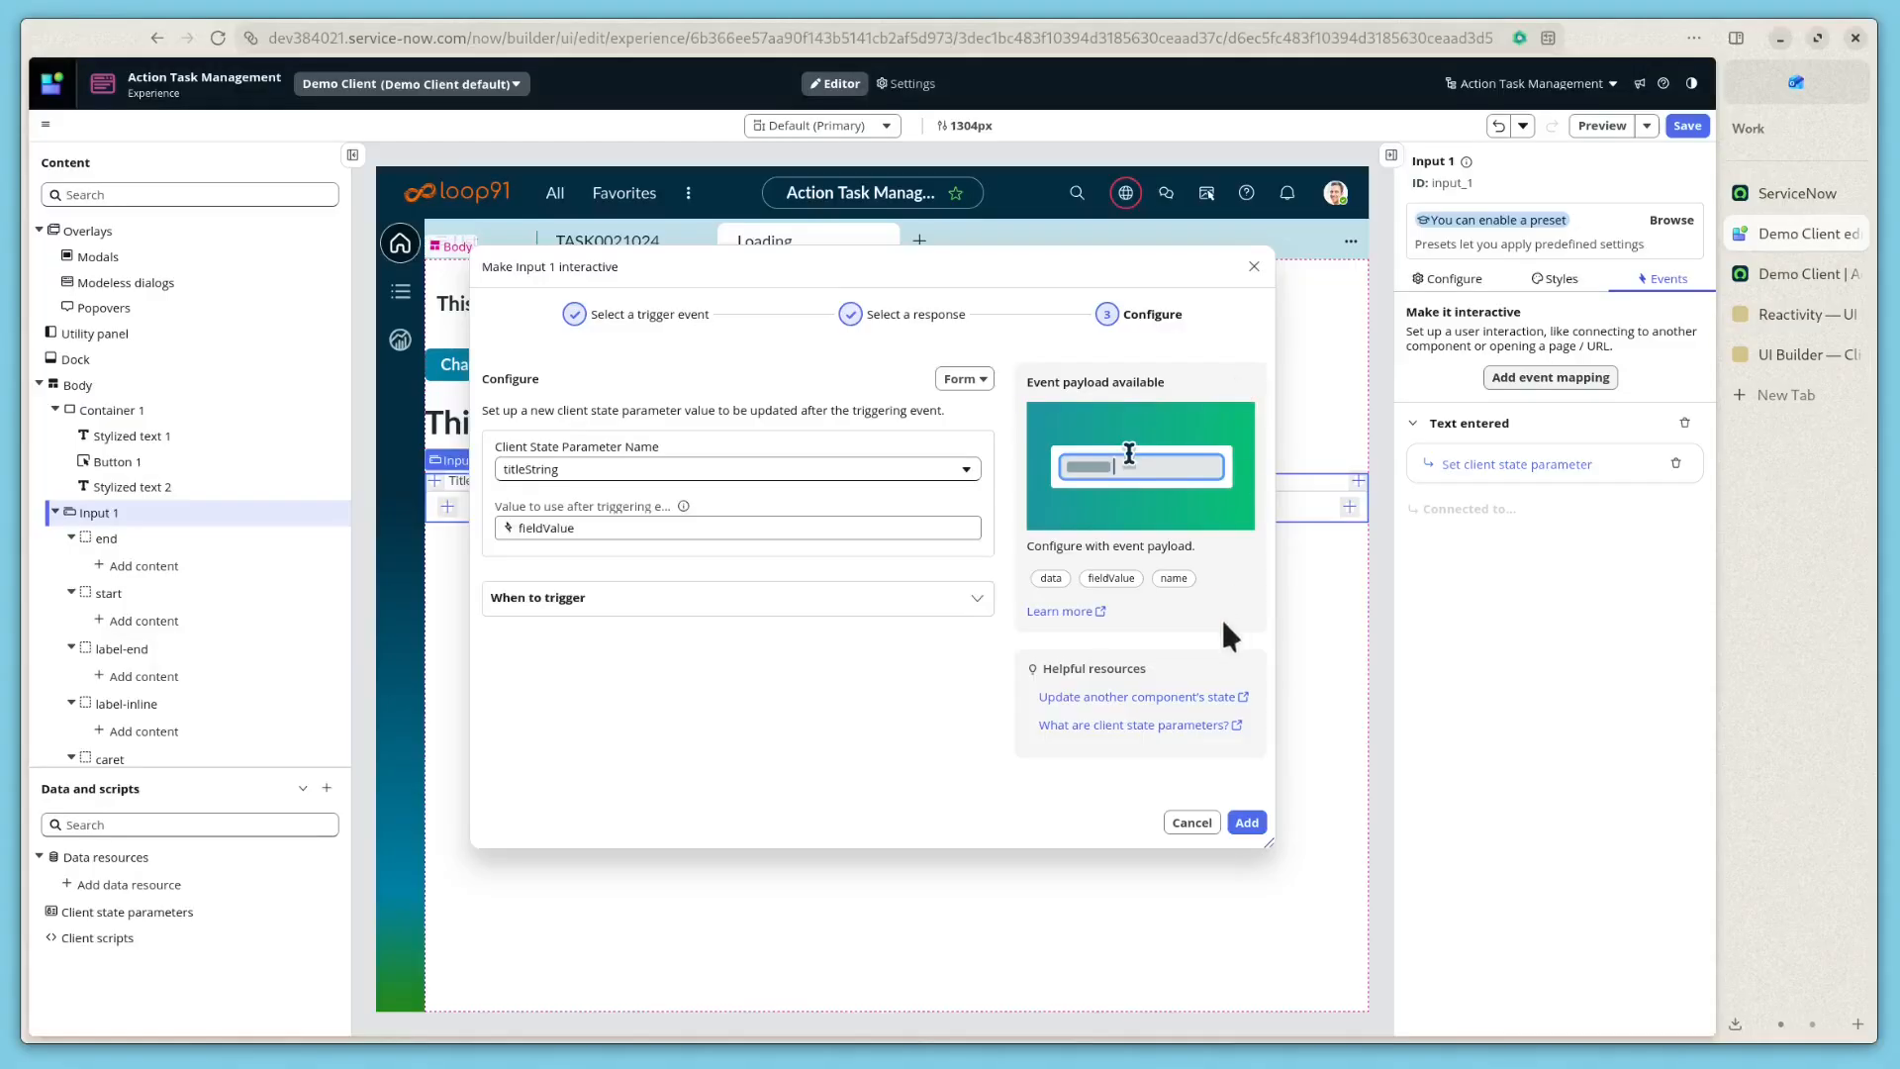
pyautogui.click(1245, 823)
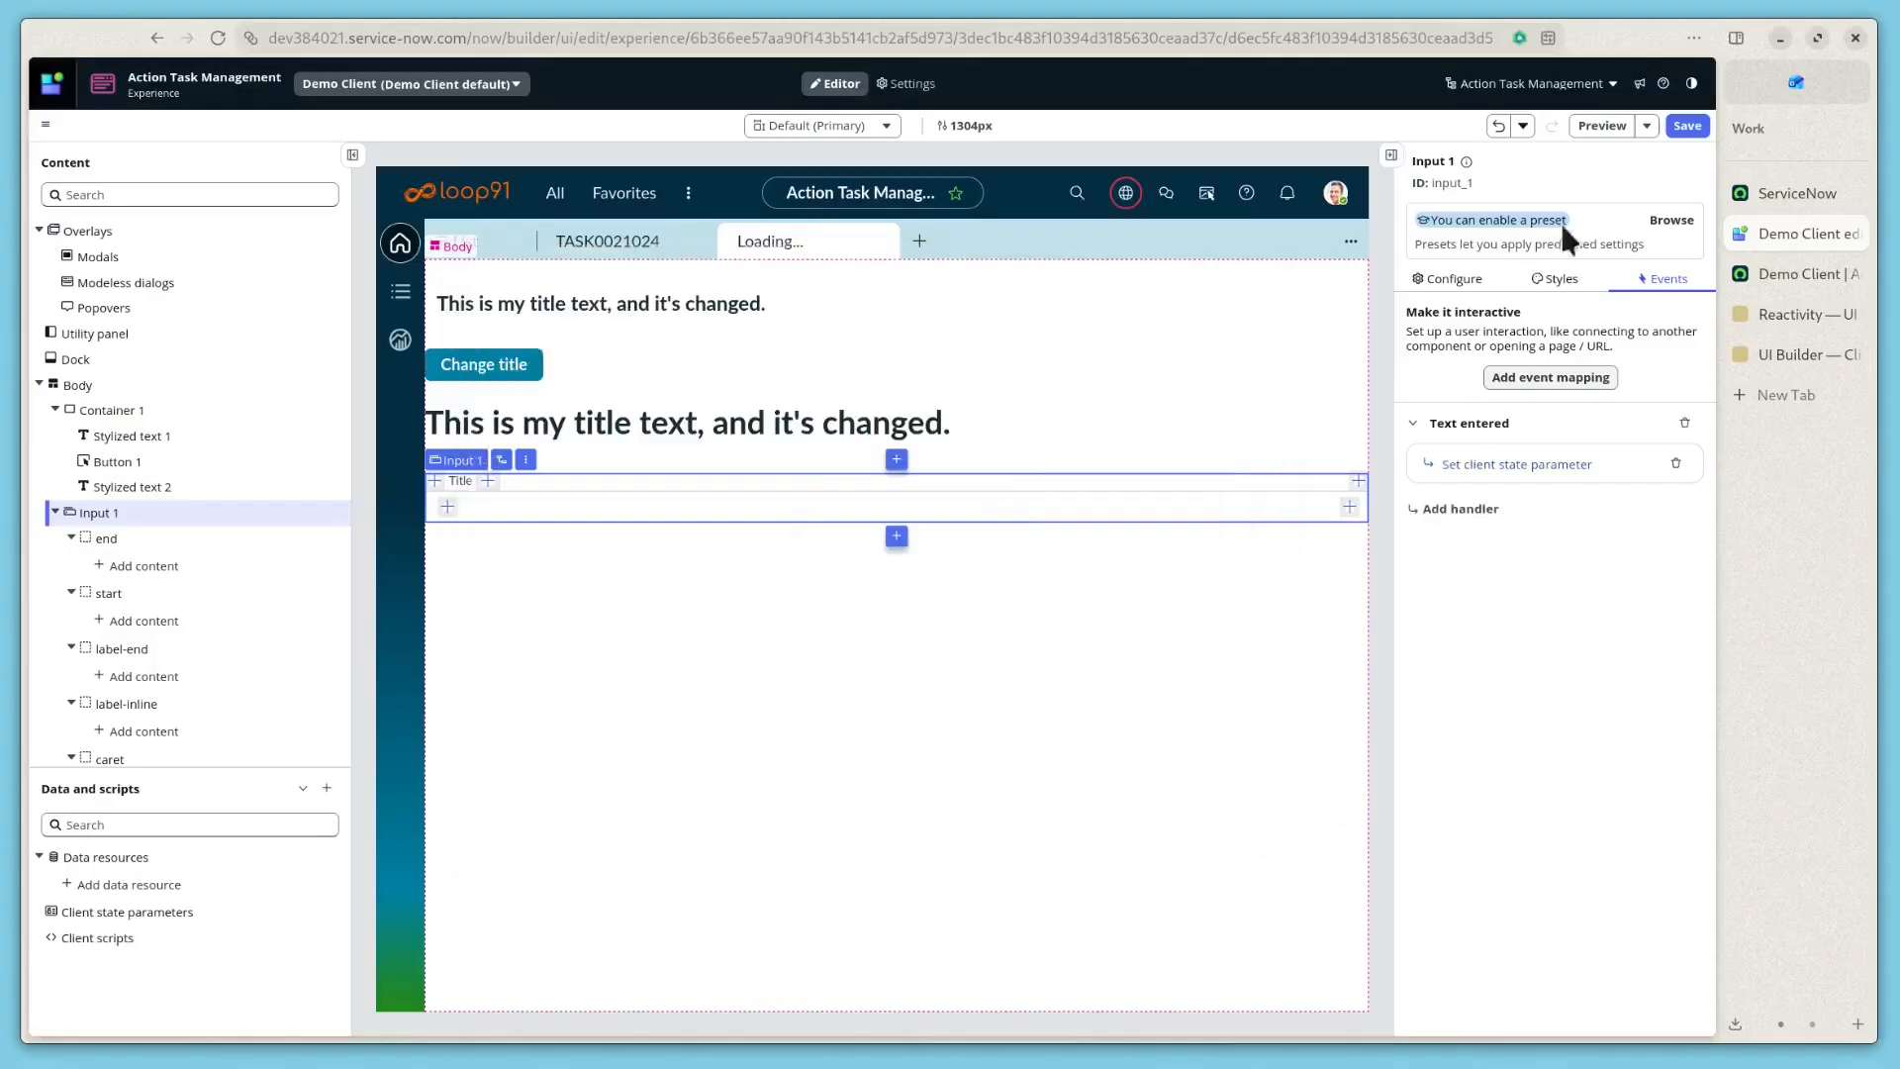
pyautogui.click(1672, 126)
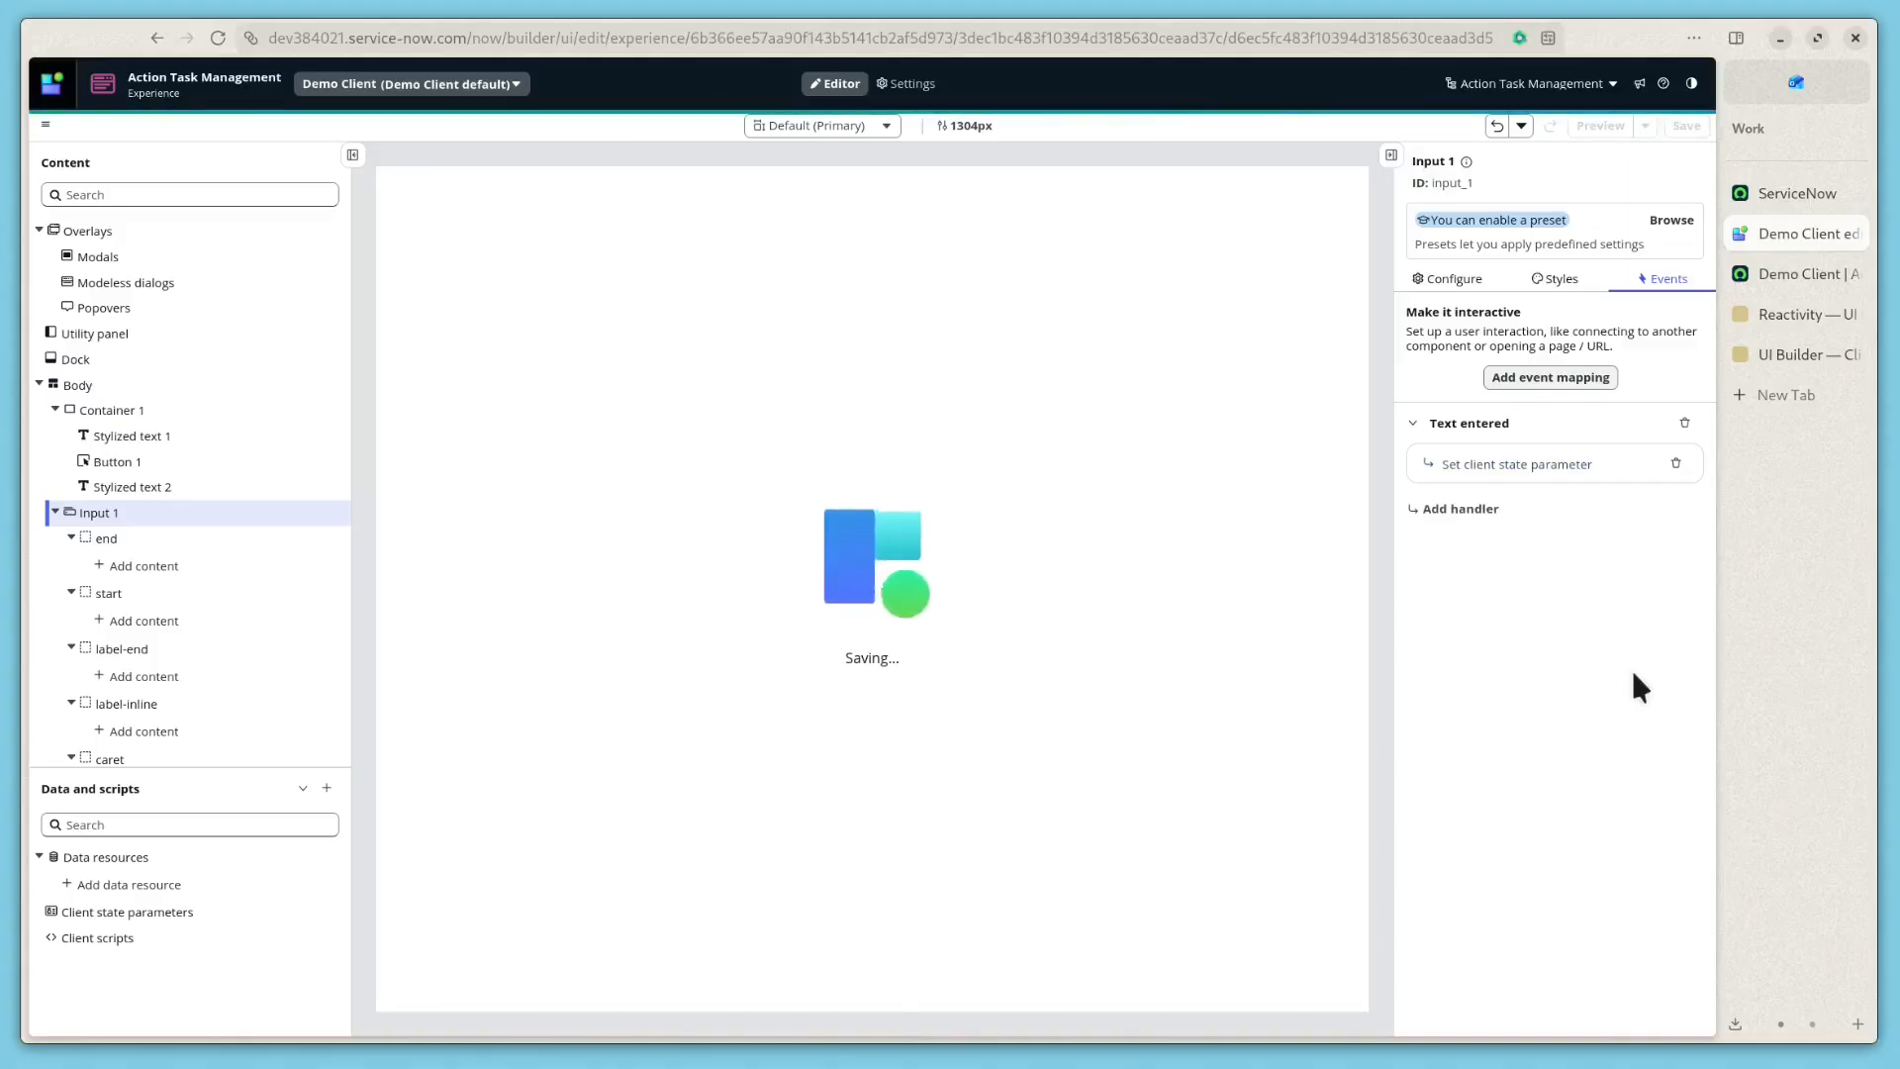
# - Reload the live Demo Client page and test the Title input by entering "this is me new value", checking both stylized texts
pyautogui.click(1793, 271)
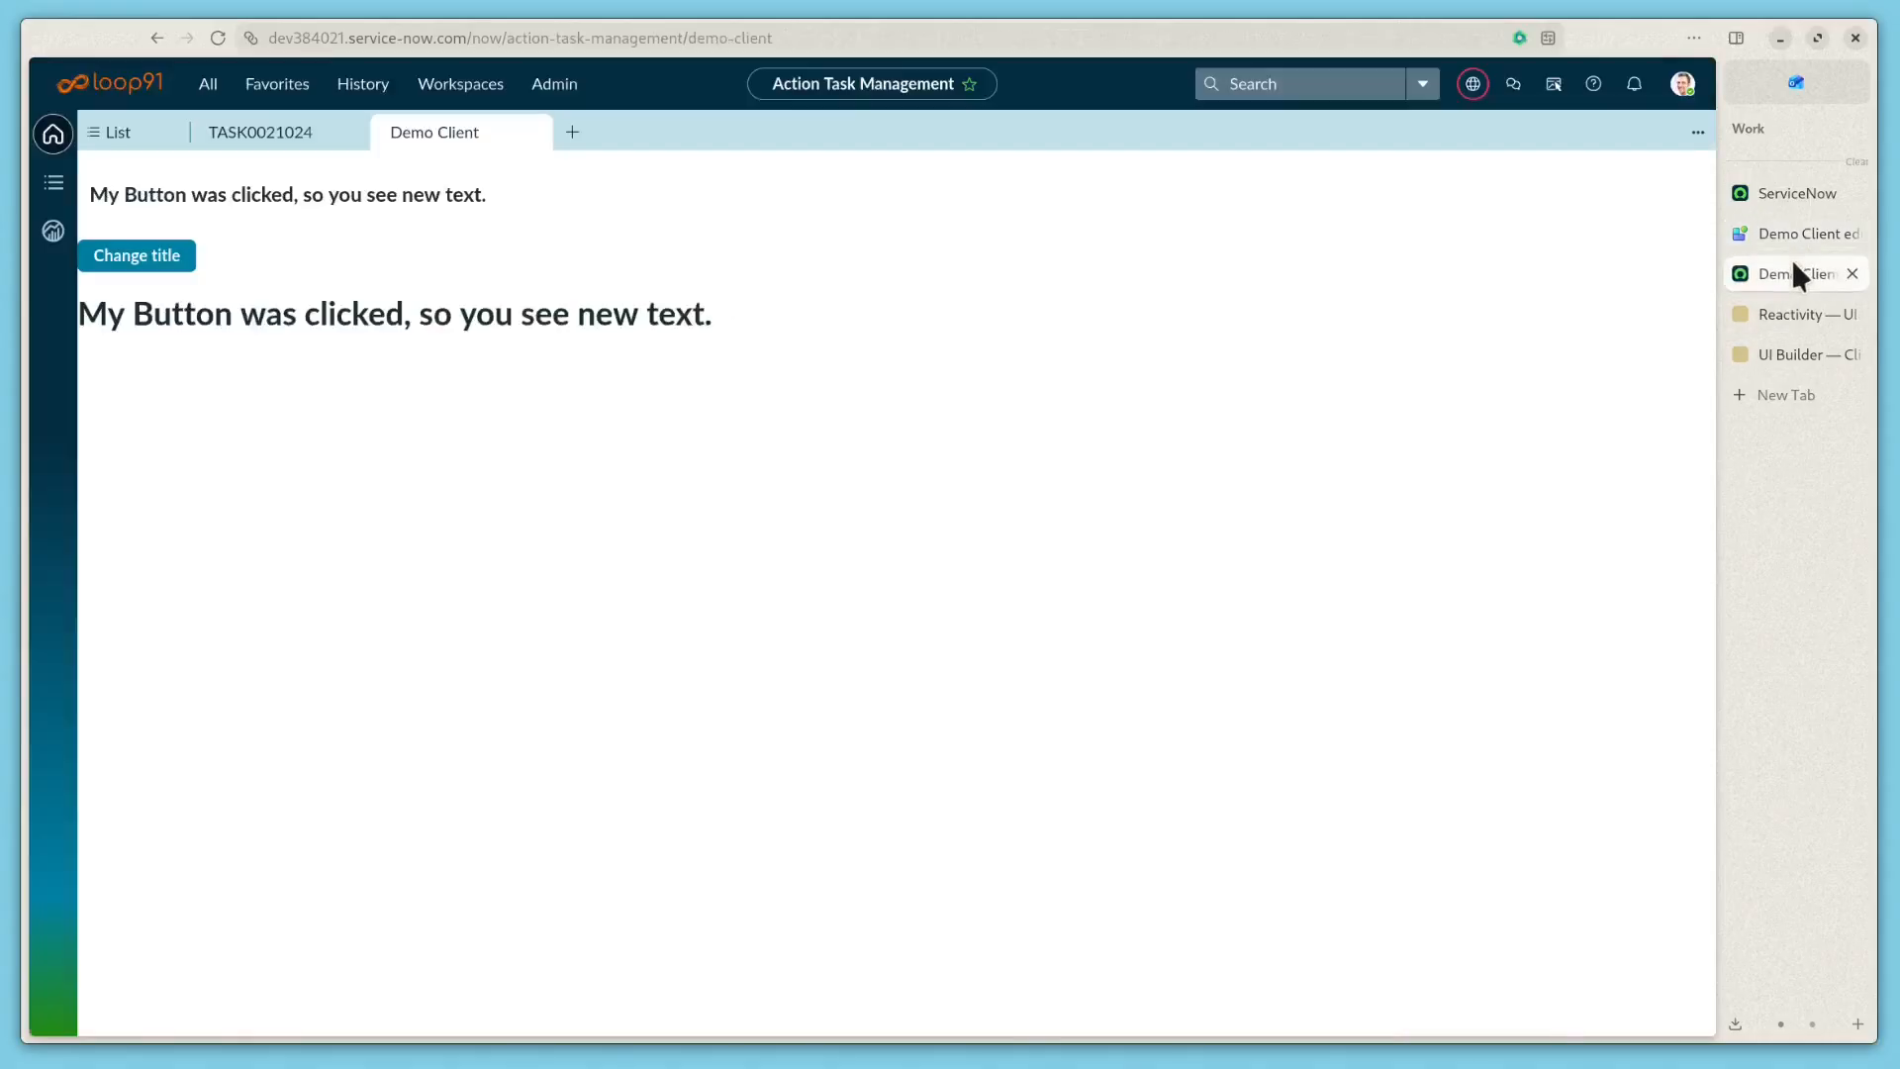
pyautogui.click(218, 38)
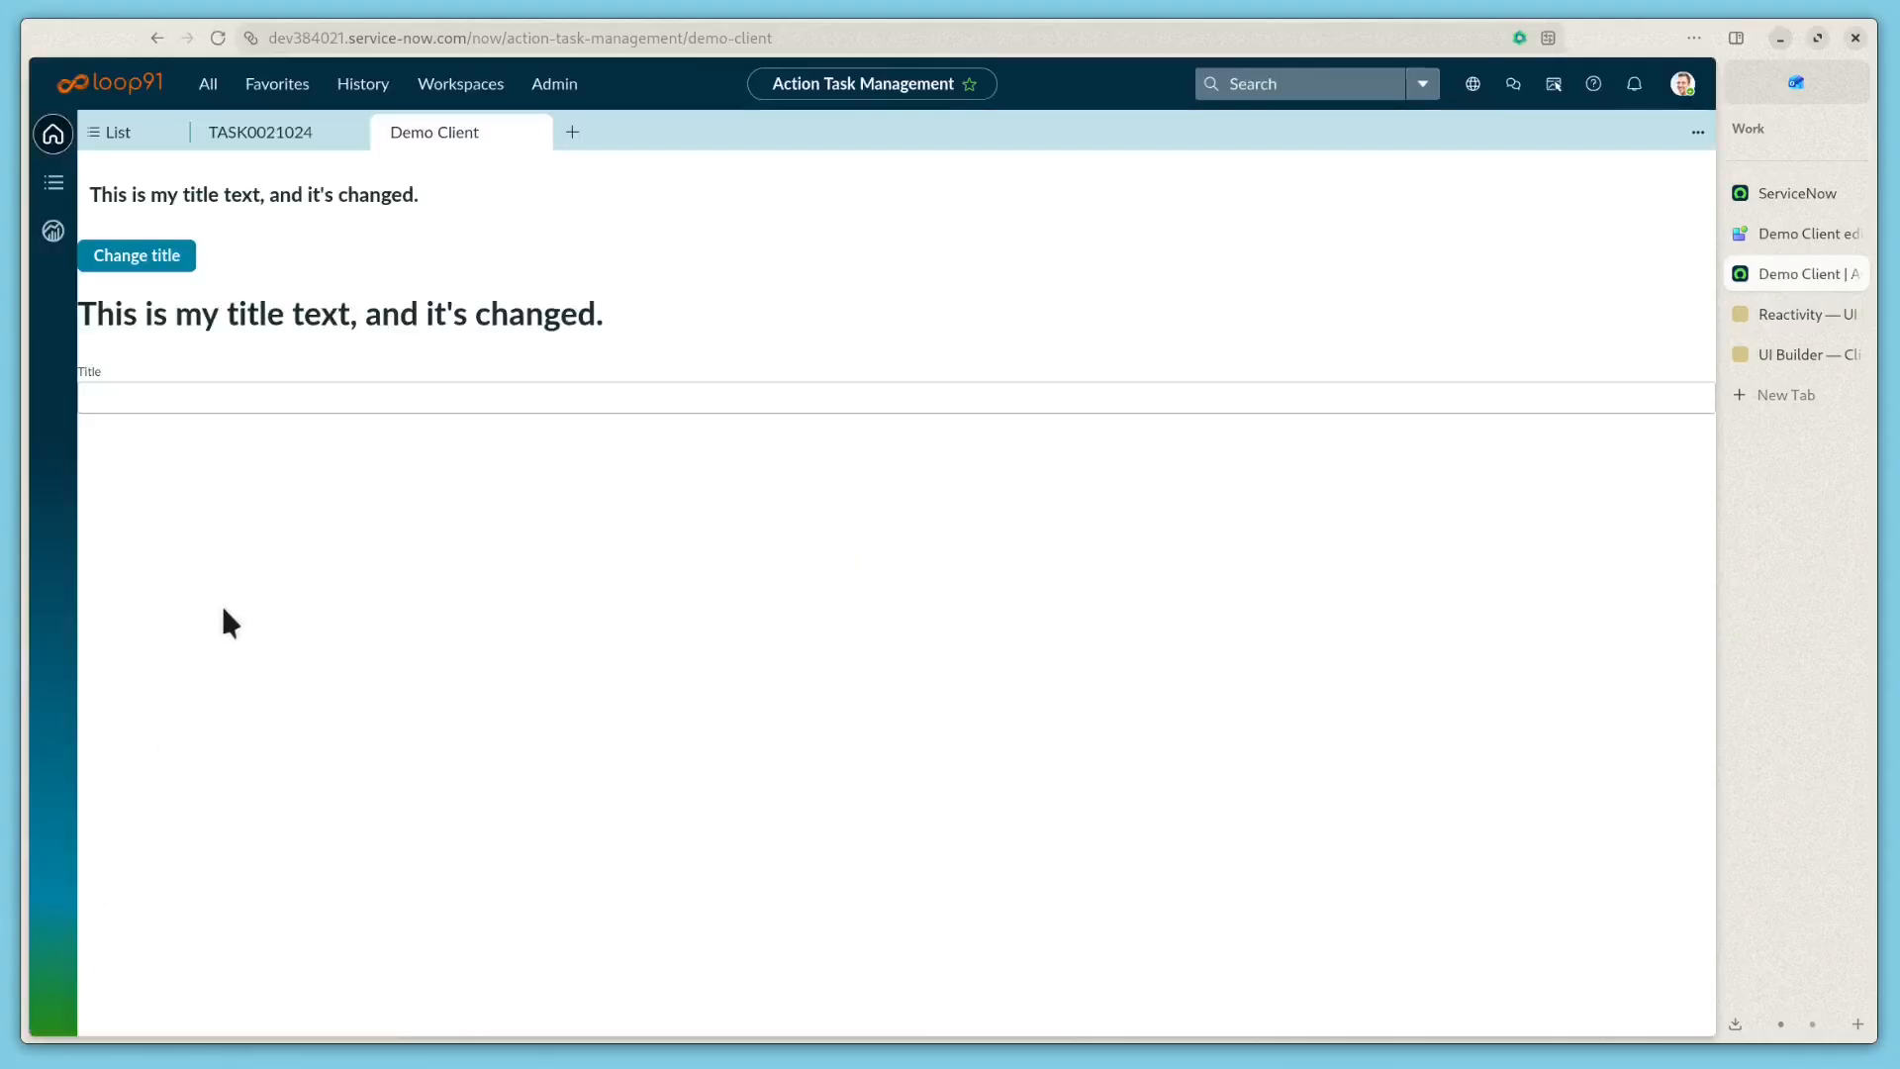
pyautogui.click(392, 393)
pyautogui.write('thi')
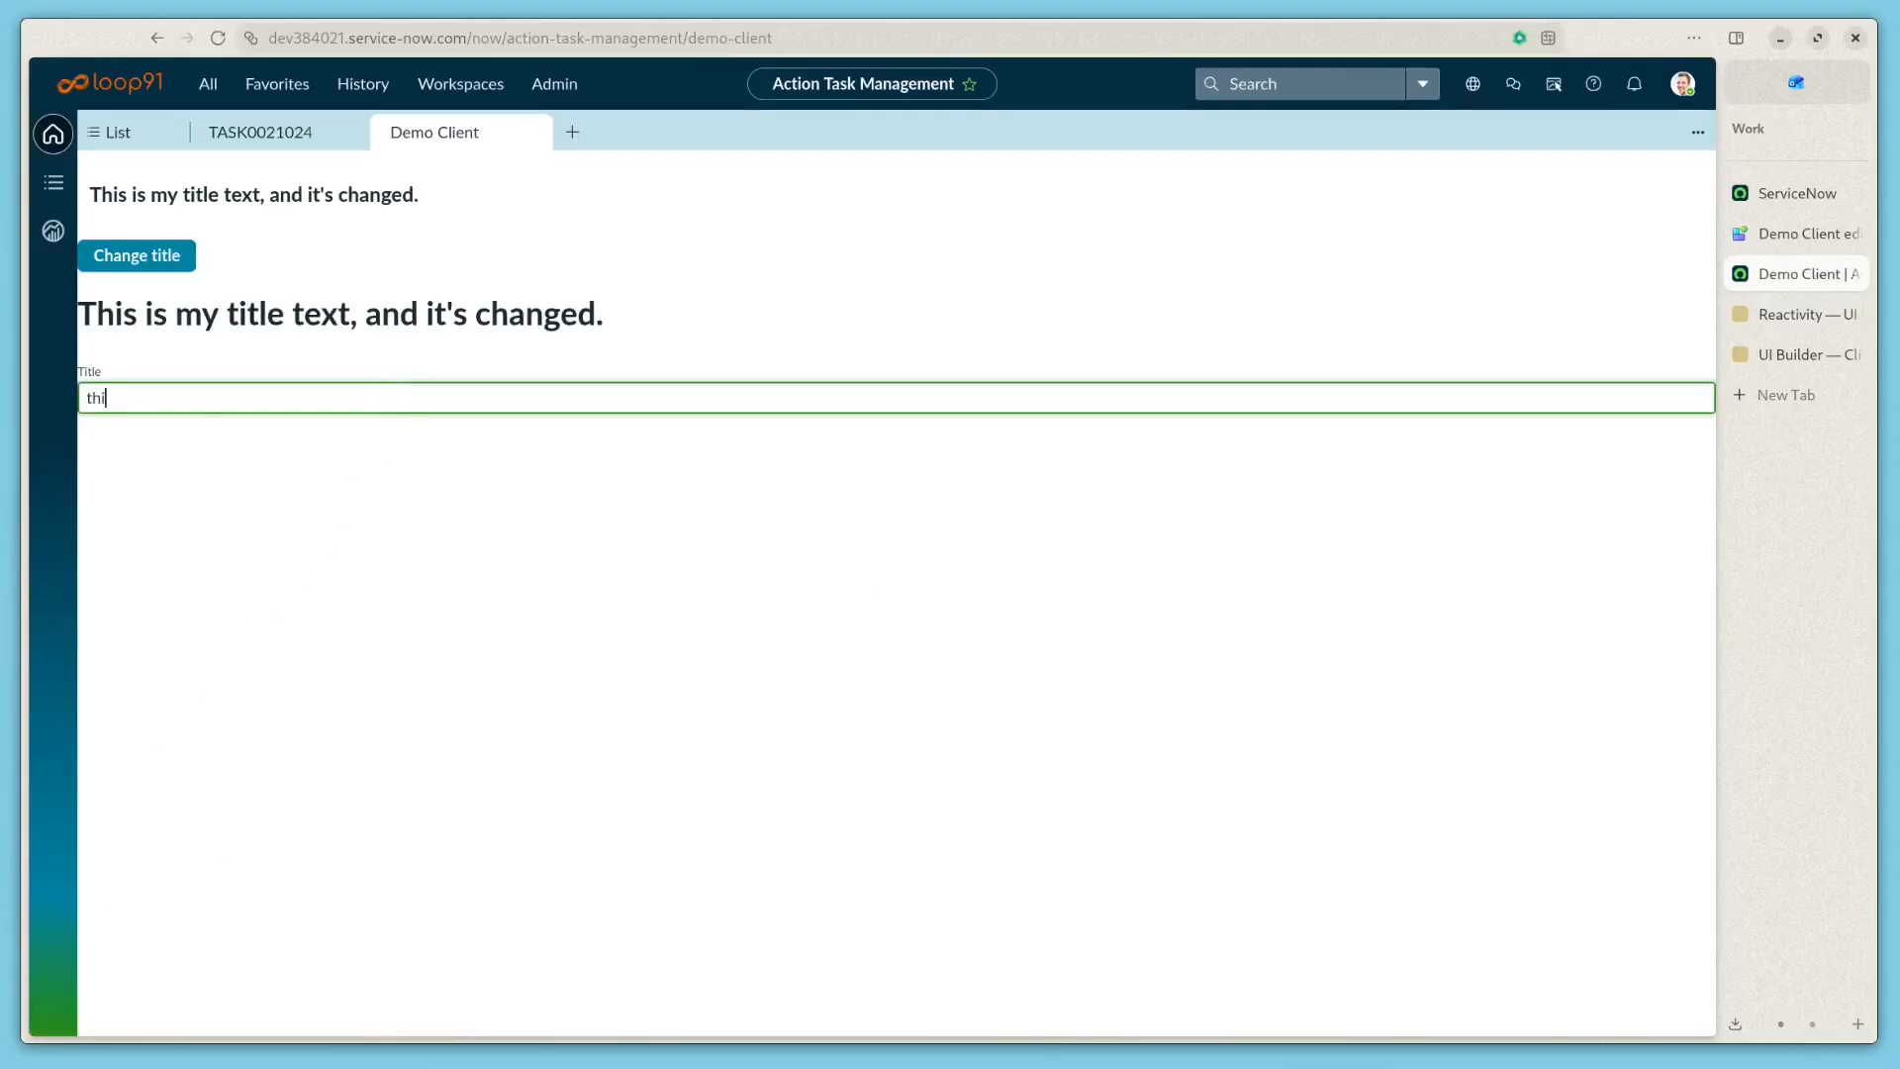
pyautogui.write('s is me new value')
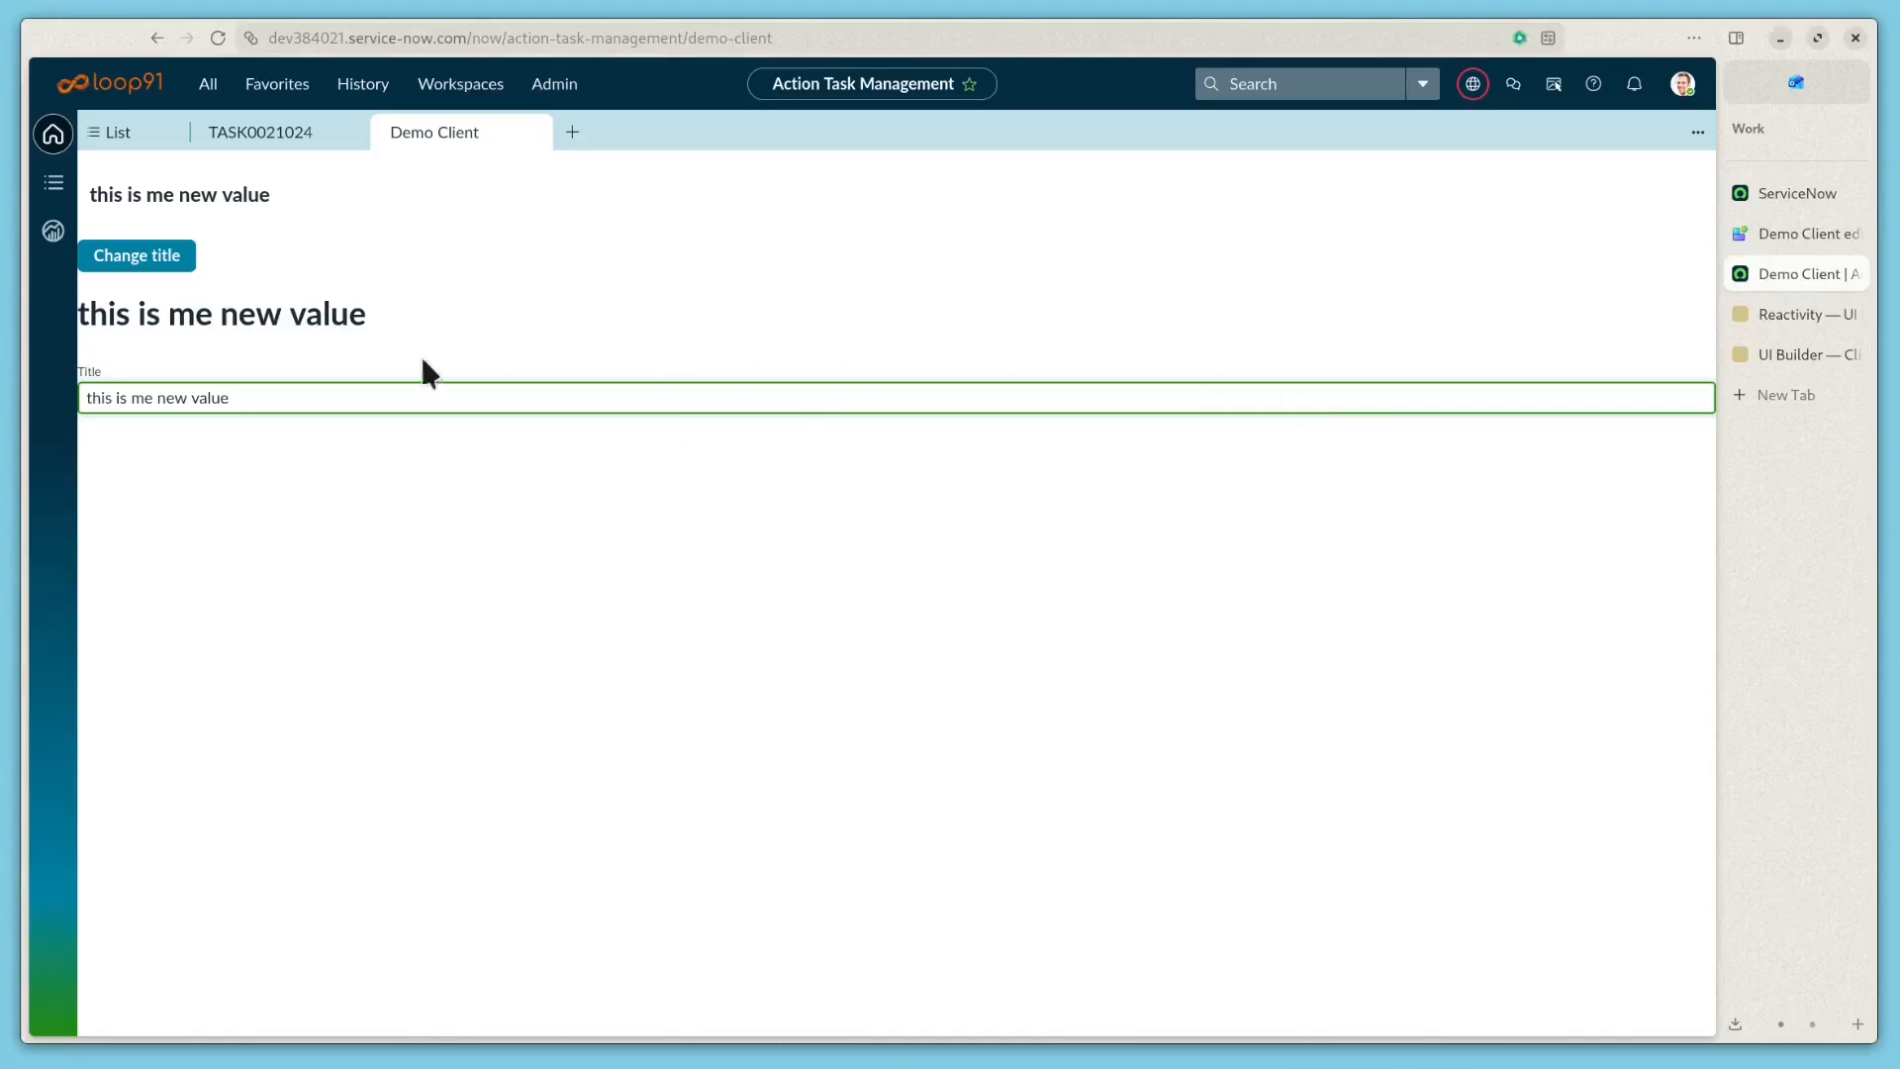
pyautogui.moveTo(147, 314); pyautogui.dragTo(370, 317)
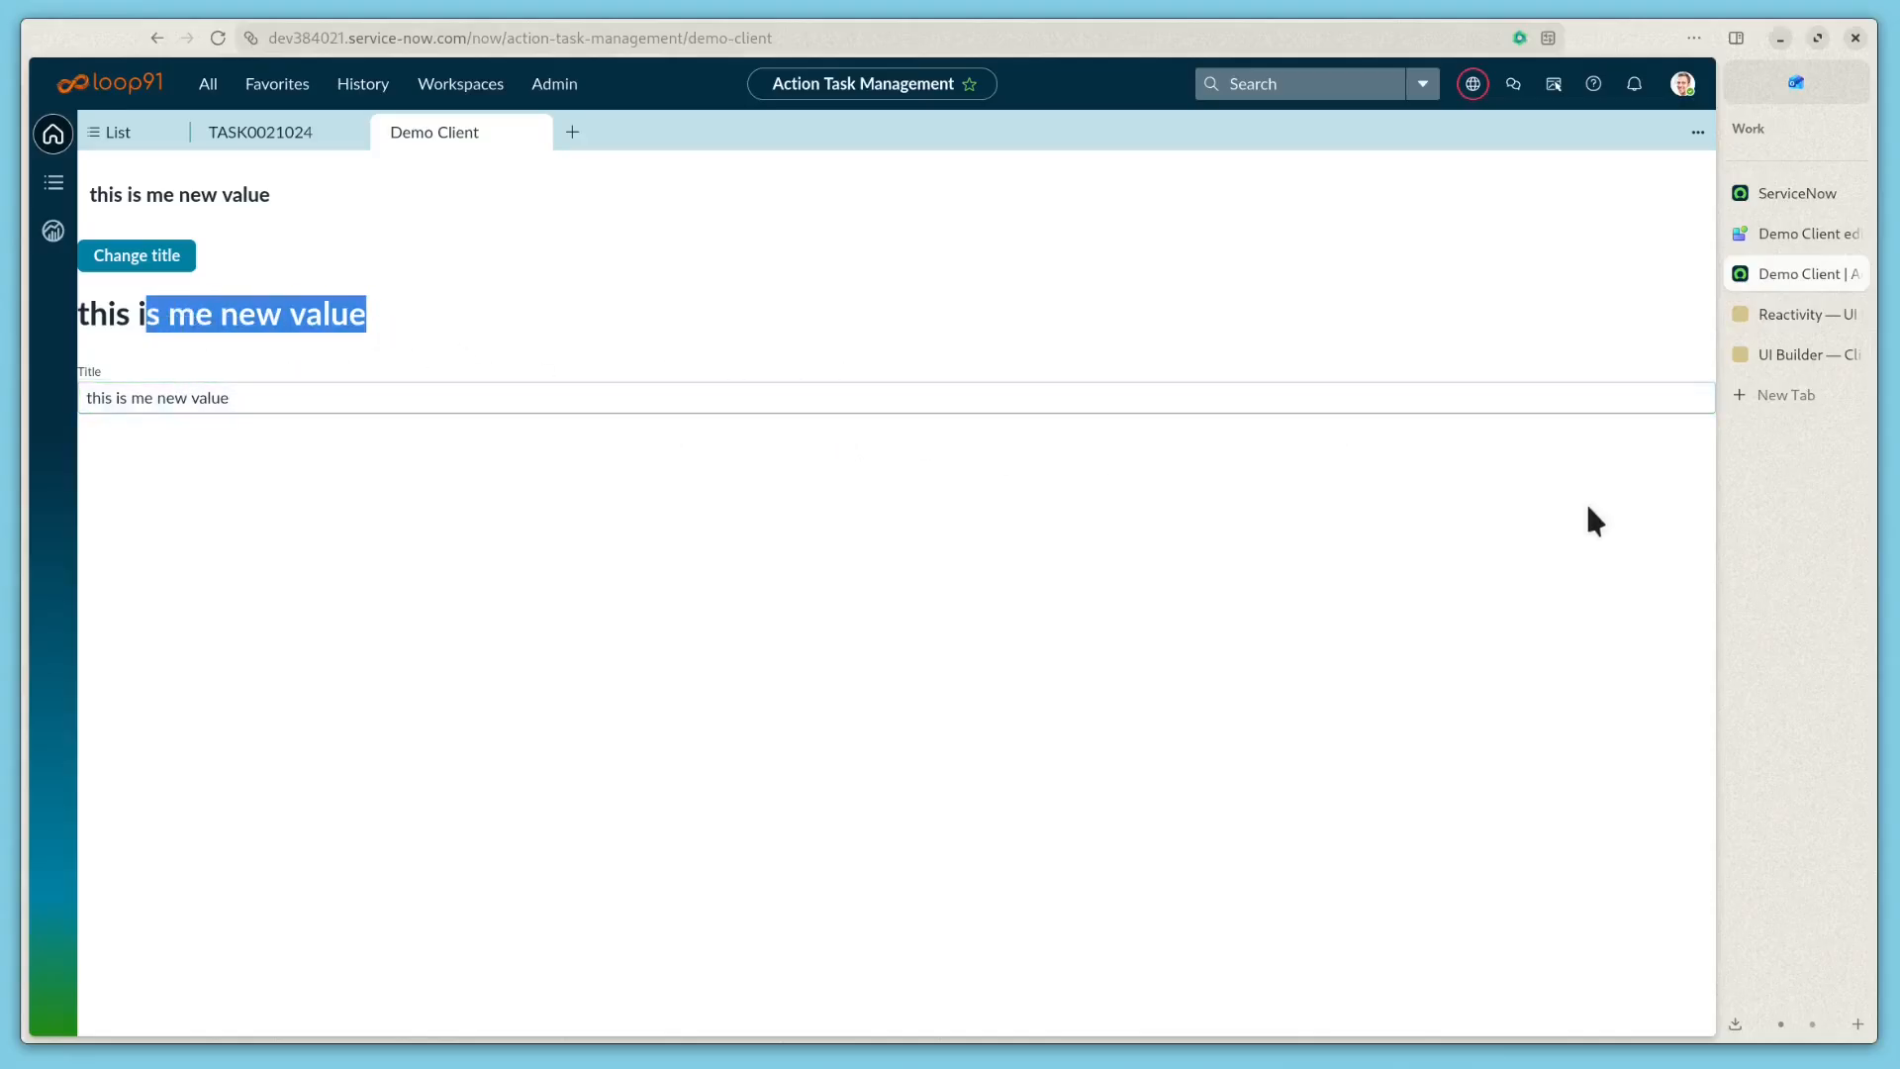
# - Examine the searchTerm client state and Heading component in the Reactivity in UI Builder diagram, and return to the page editor
pyautogui.click(1793, 327)
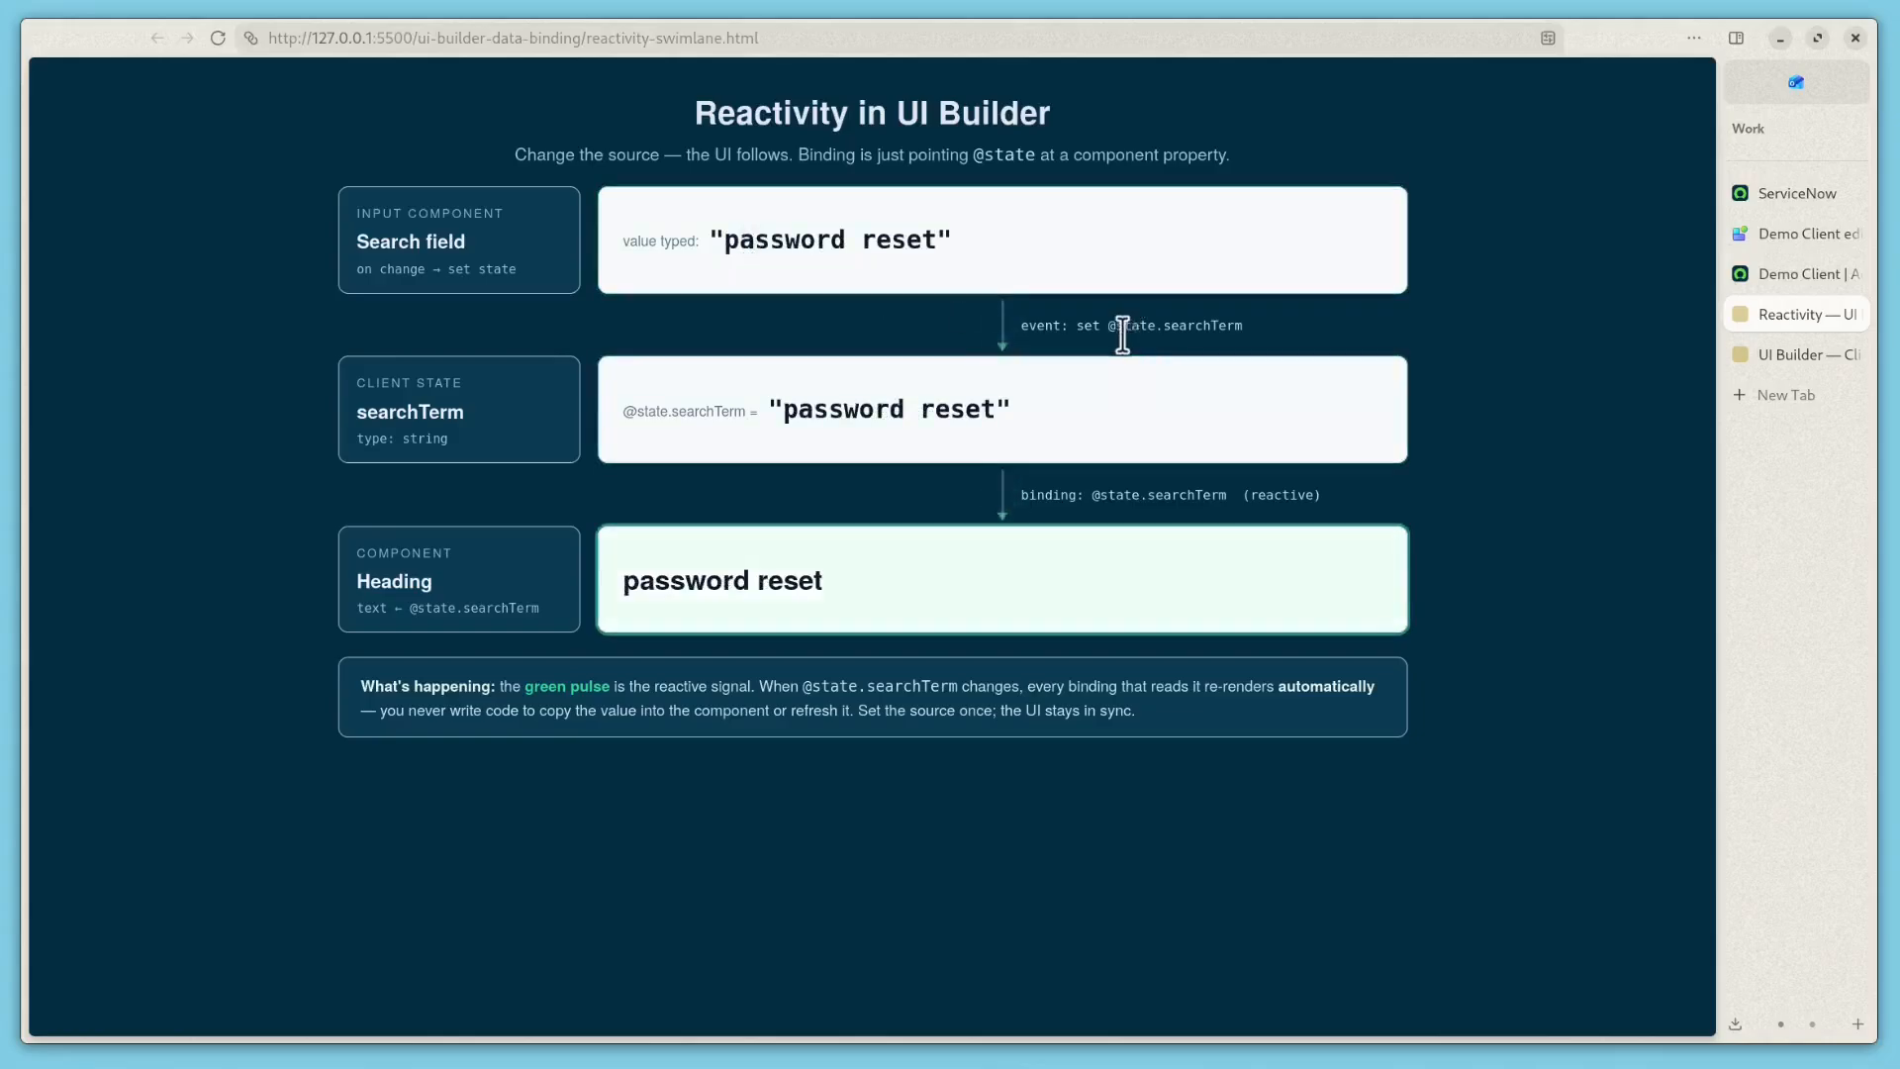
pyautogui.doubleClick(360, 410)
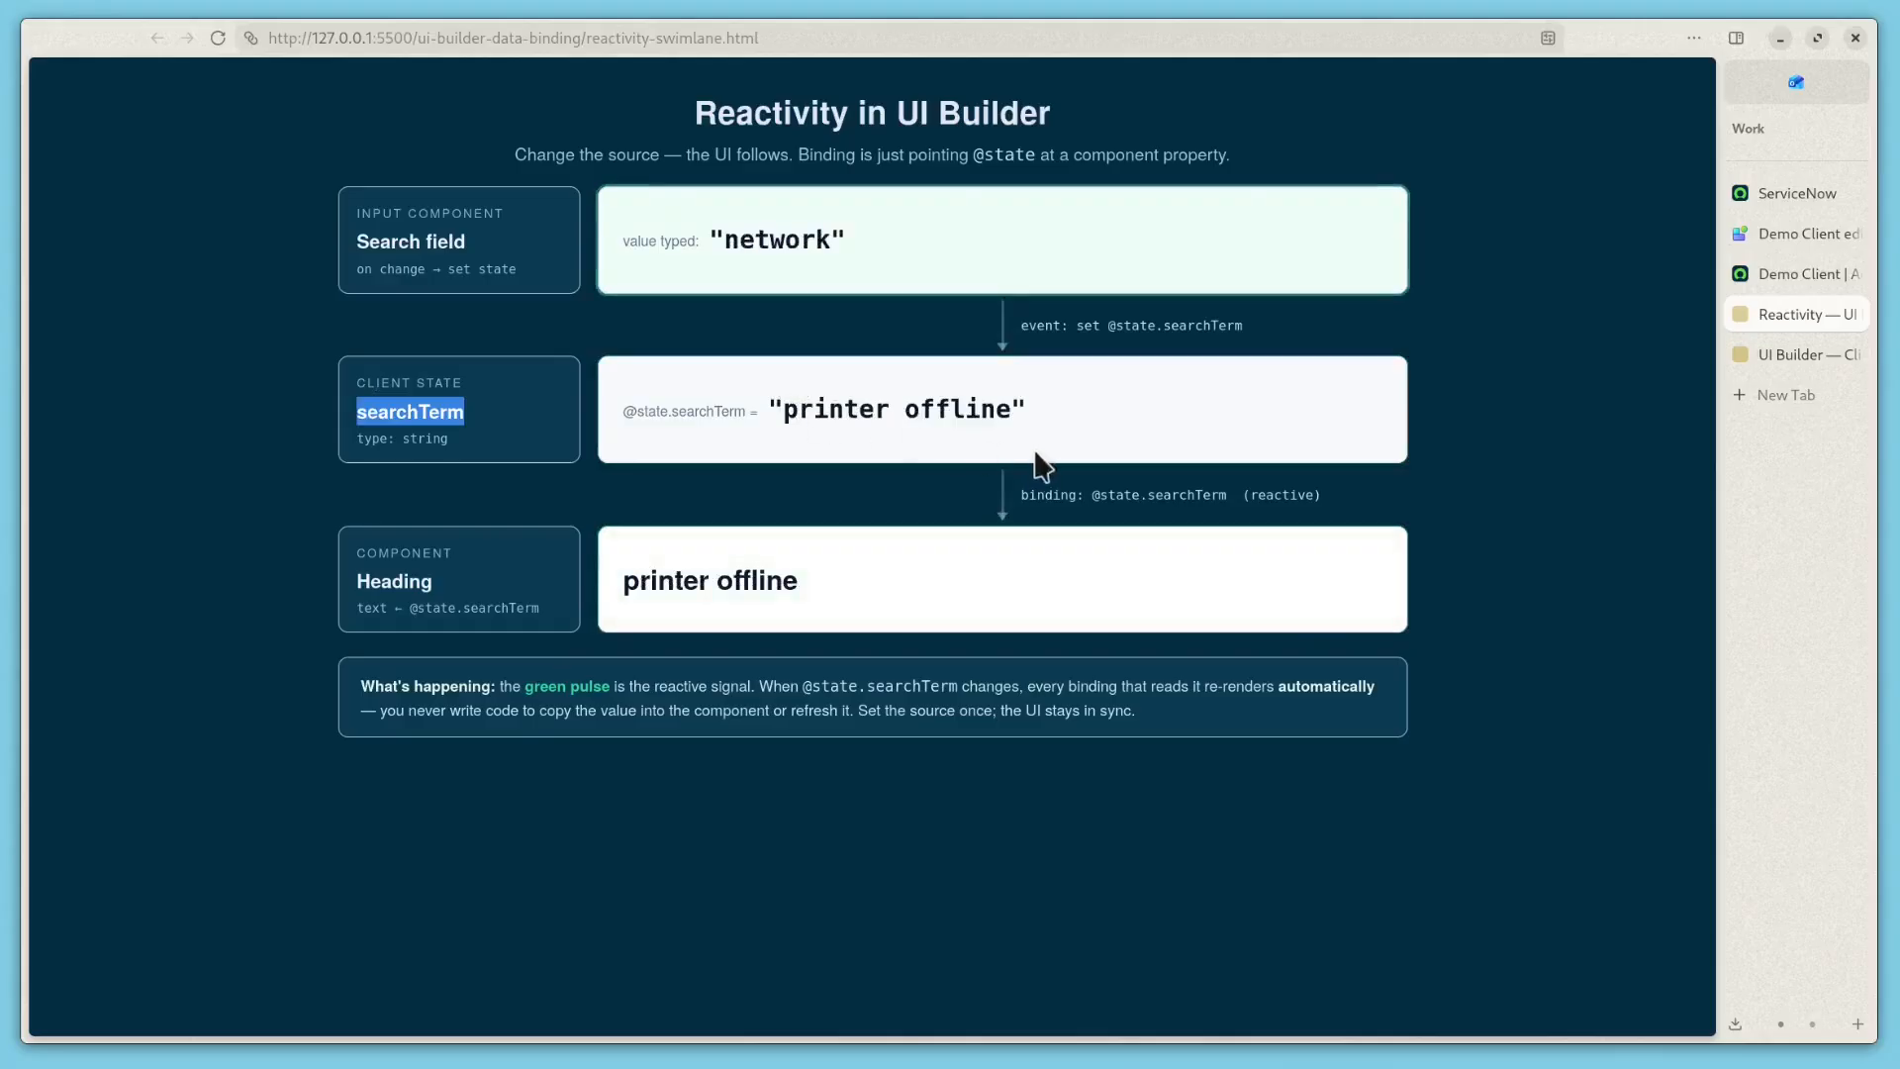
pyautogui.doubleClick(404, 582)
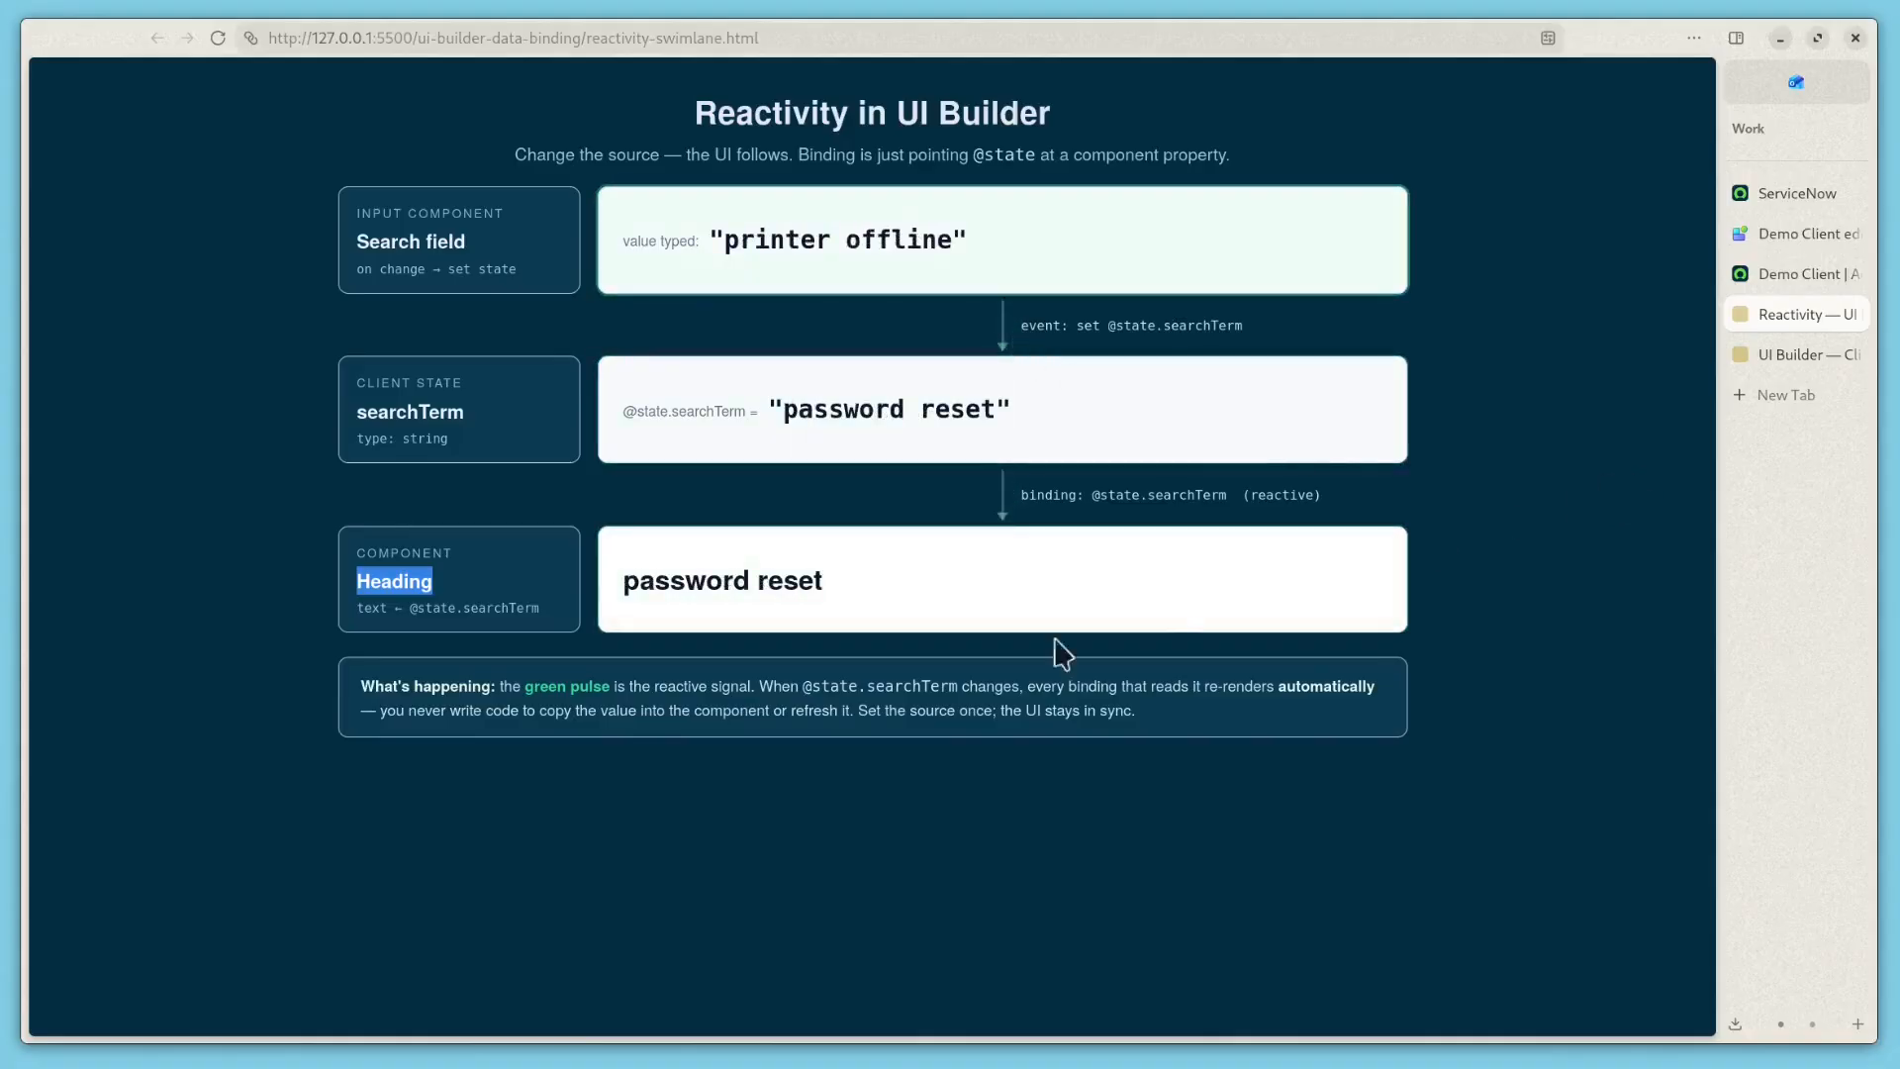
pyautogui.click(1773, 237)
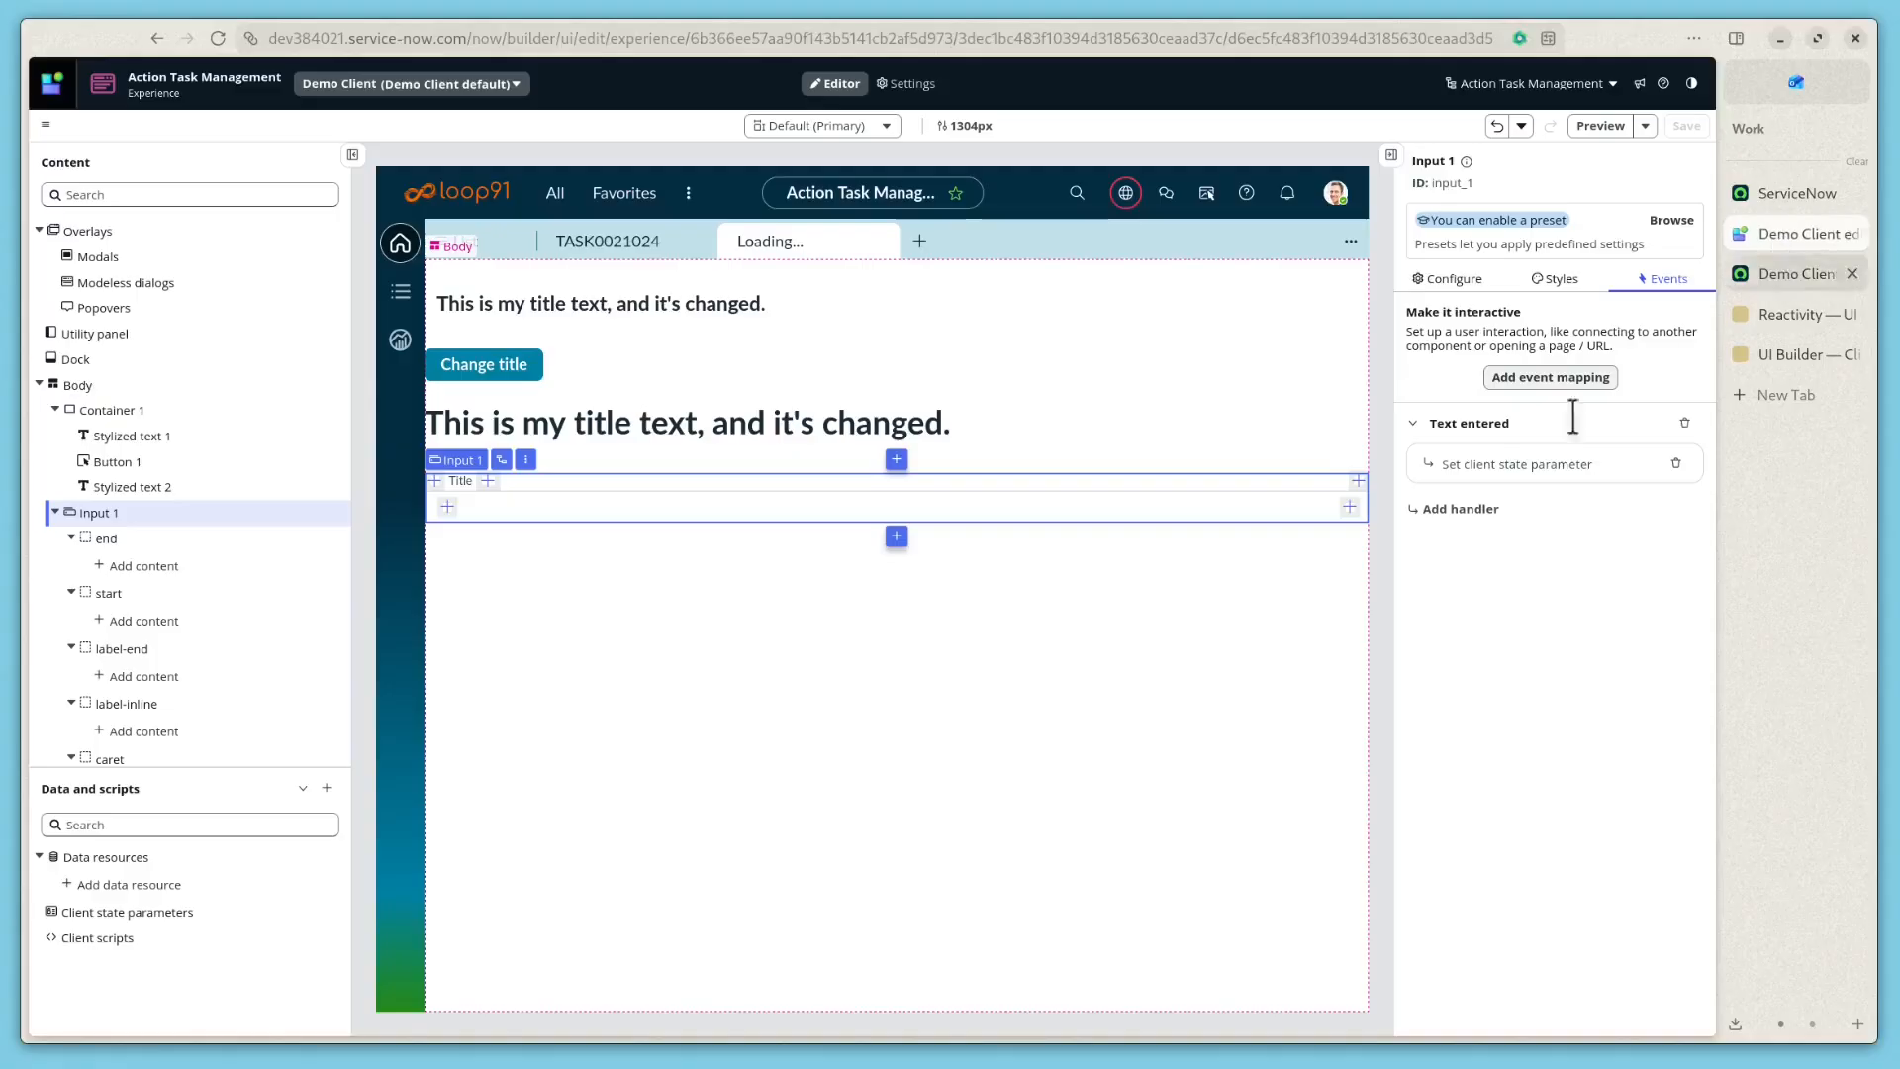